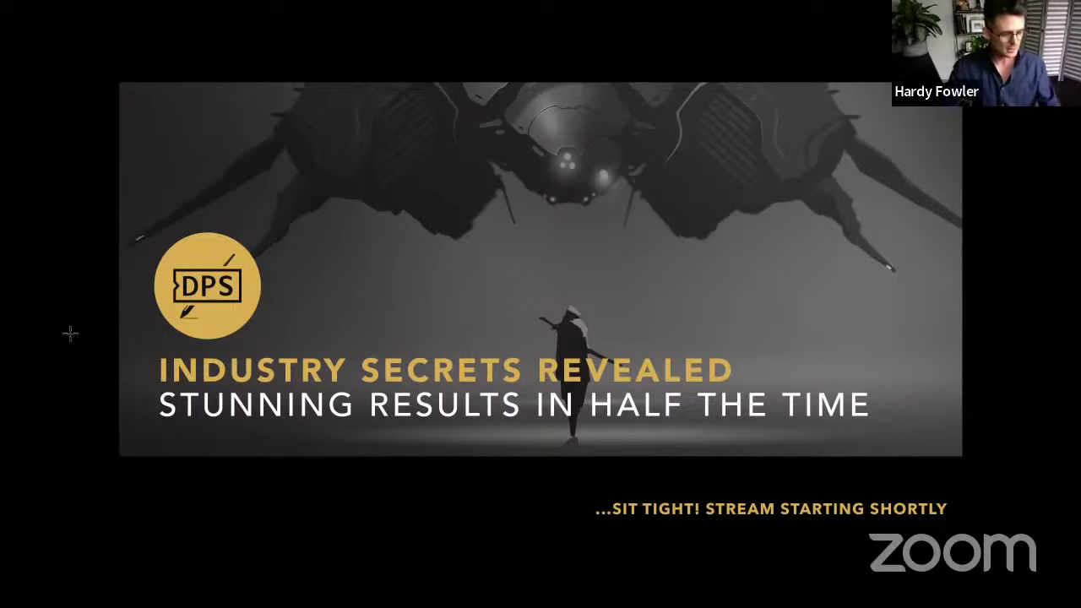
left_click(71, 334)
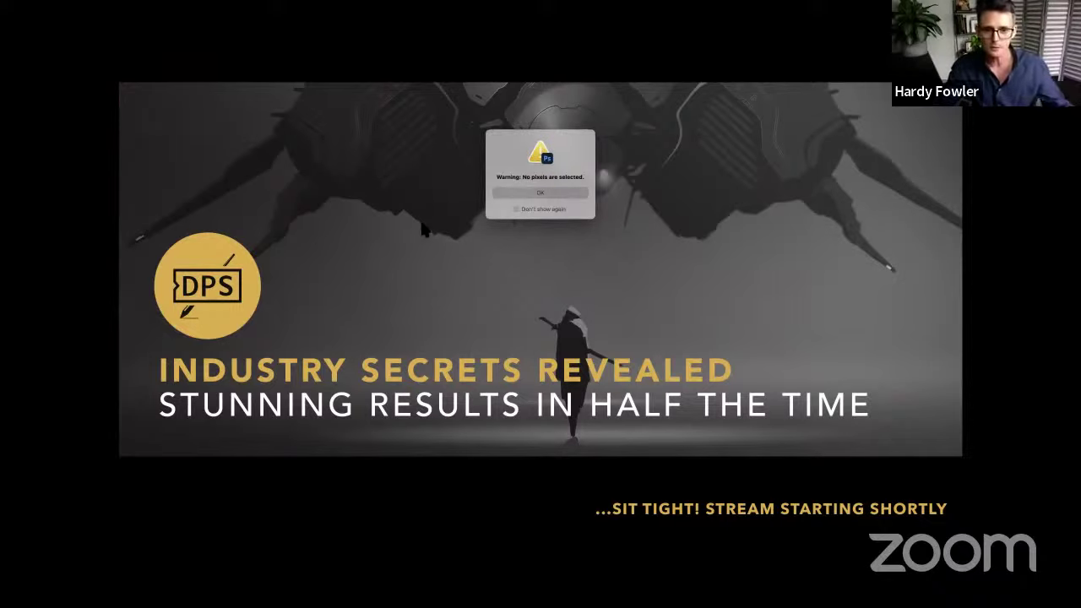
left_click(524, 194)
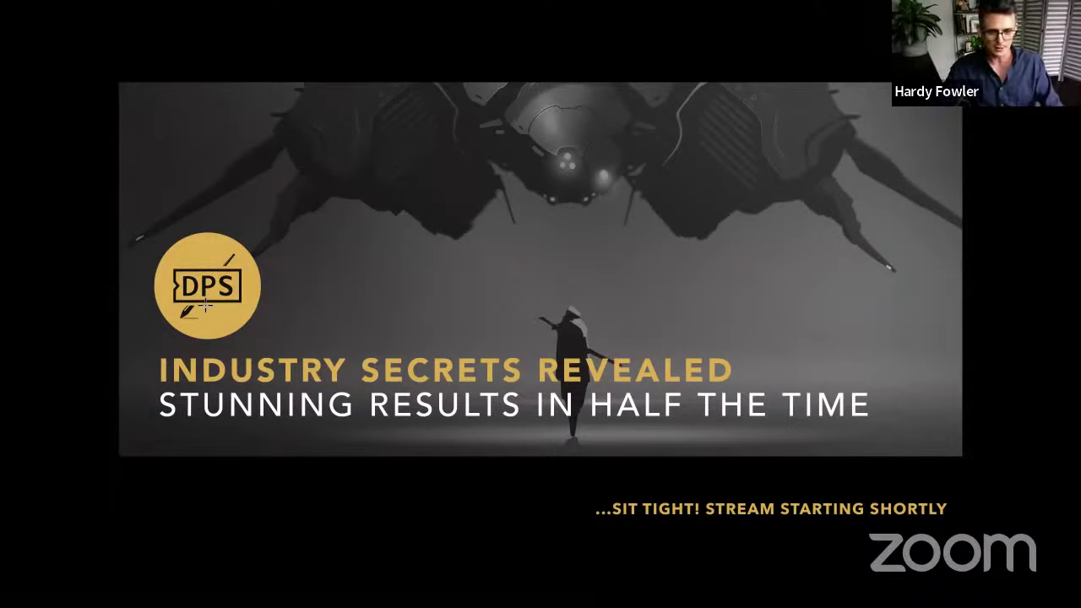
Bring the blank Untitled-1 document to the front and show it in full-screen mode with menus, with its canvas repositioned.
key("f")
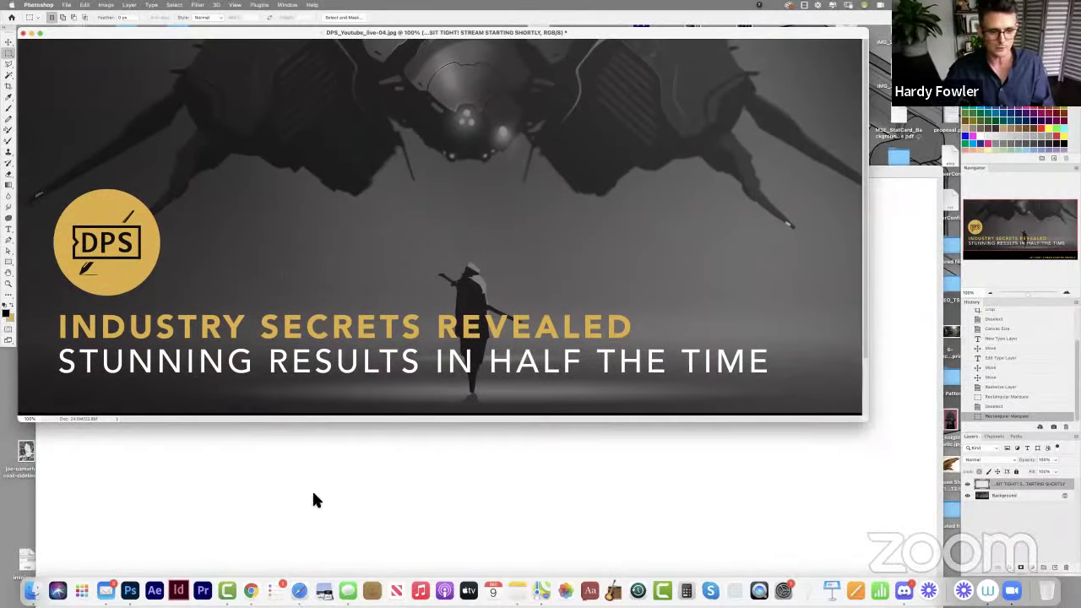
left_click(303, 505)
double_click(343, 169)
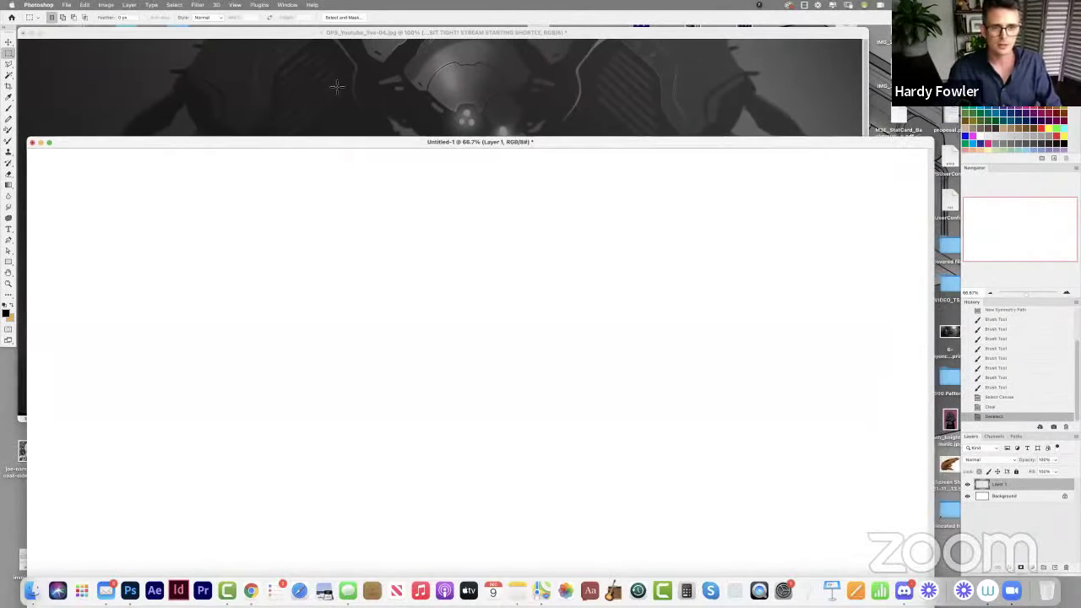
key("f")
key("space")
left_click_drag(538, 299, 501, 304)
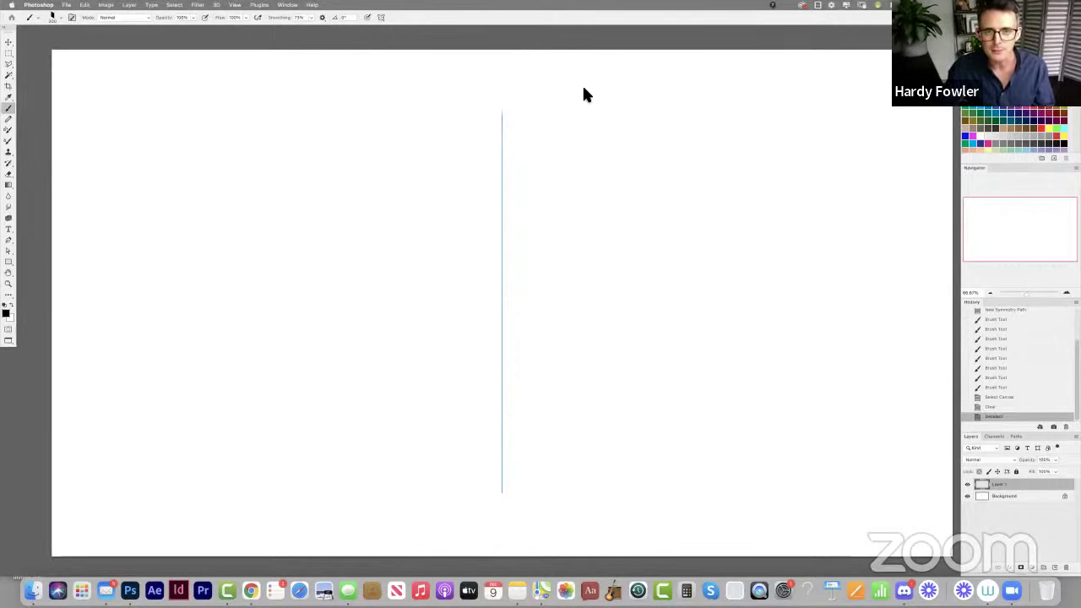
Turn on vertical paint symmetry for the brush and accept its axis through the middle of the canvas.
left_click(380, 19)
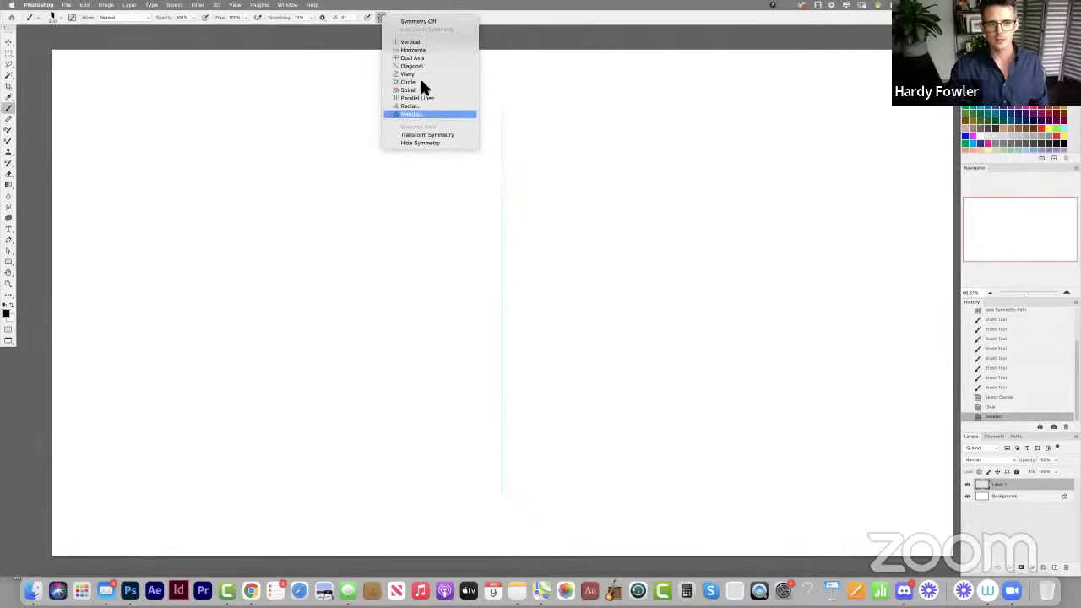
left_click(410, 42)
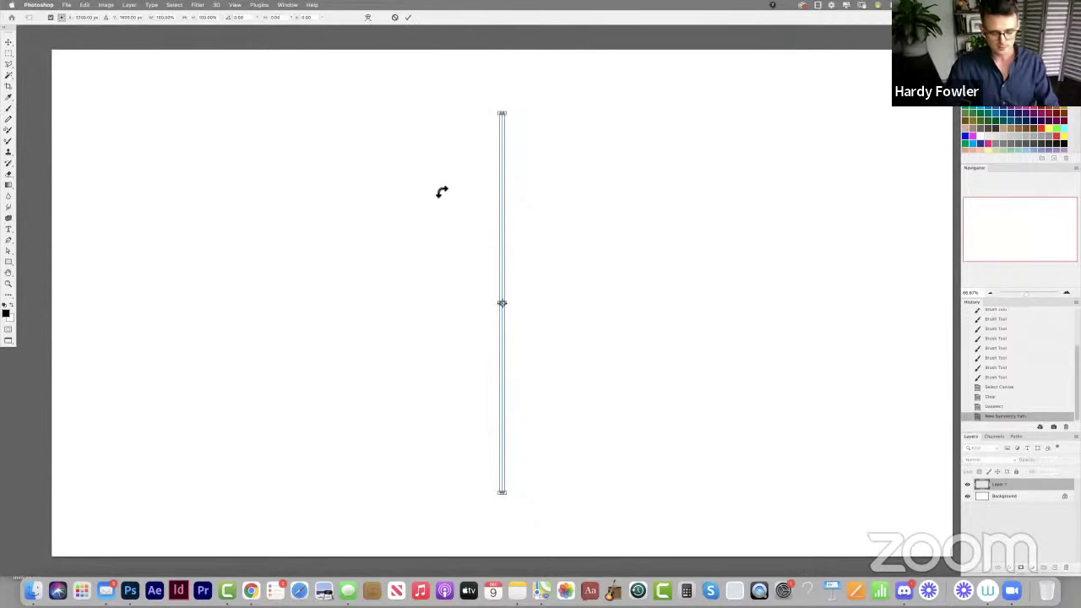
key("Return")
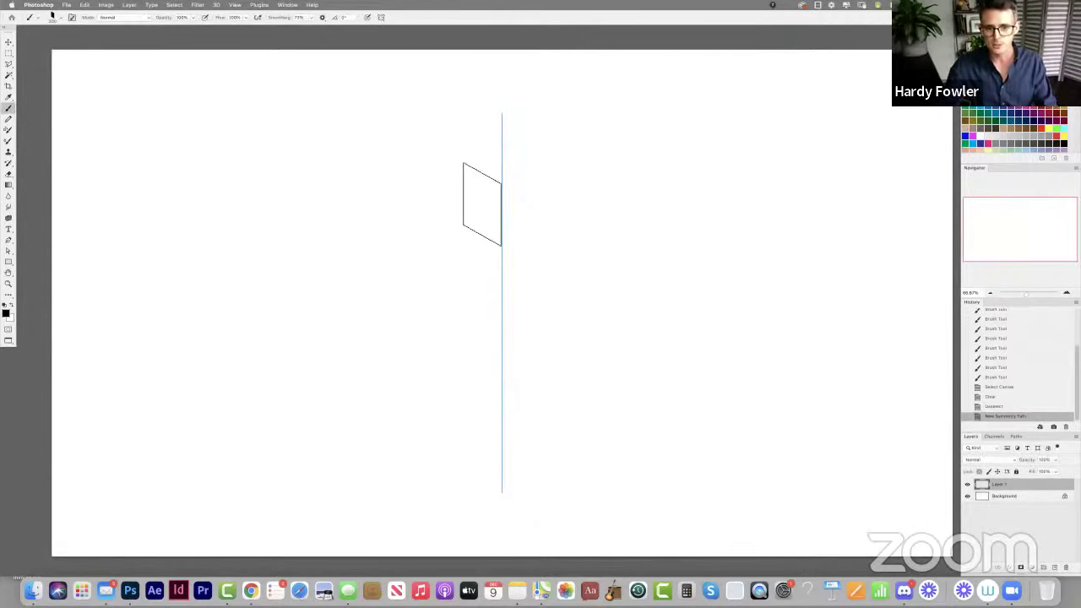
Paint several mirrored black test shapes around the vertical axis and delete the layer that holds them.
mouse_move(481, 204)
left_mouse_down()
mouse_move(466, 222)
mouse_move(473, 246)
mouse_move(437, 305)
mouse_move(455, 318)
mouse_move(332, 357)
left_mouse_up()
left_click_drag(357, 291, 436, 269)
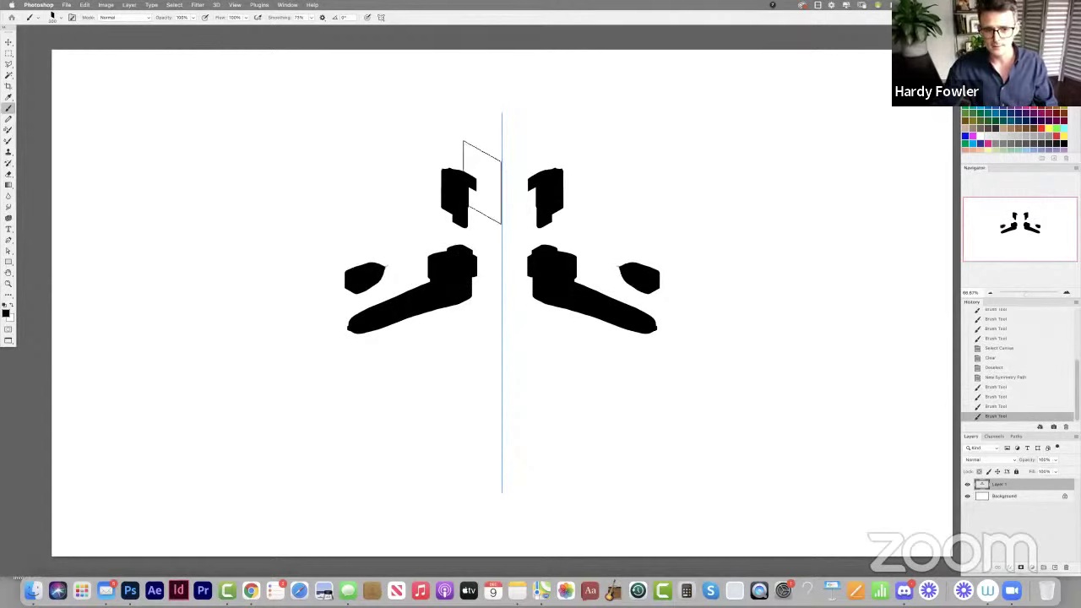
mouse_move(486, 182)
left_mouse_down()
mouse_move(509, 212)
mouse_move(508, 245)
left_mouse_up()
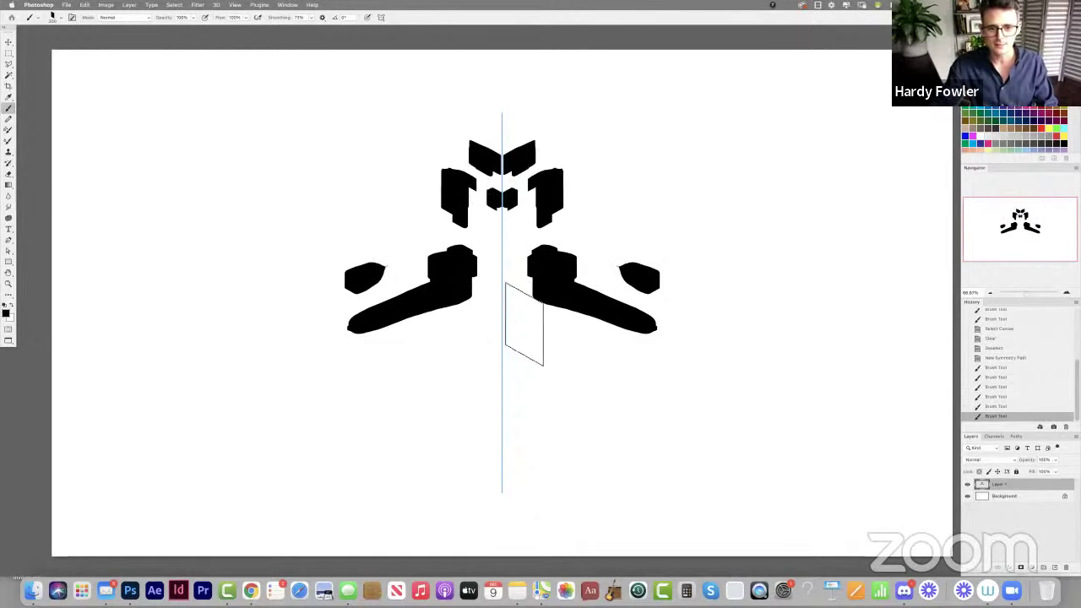
mouse_move(517, 325)
left_mouse_down()
mouse_move(397, 411)
mouse_move(498, 387)
left_mouse_up()
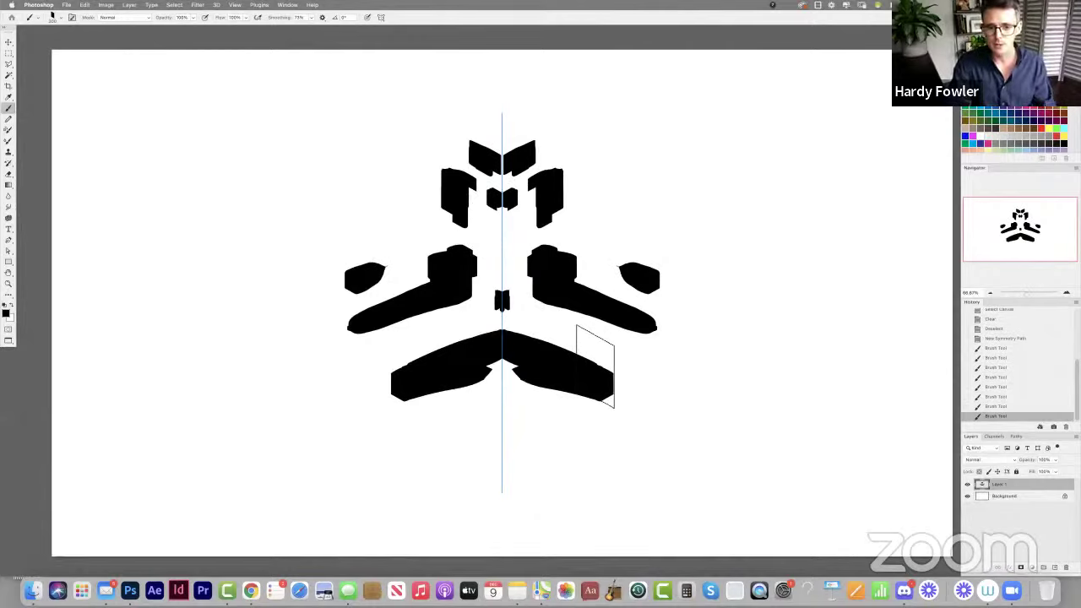
key("Delete")
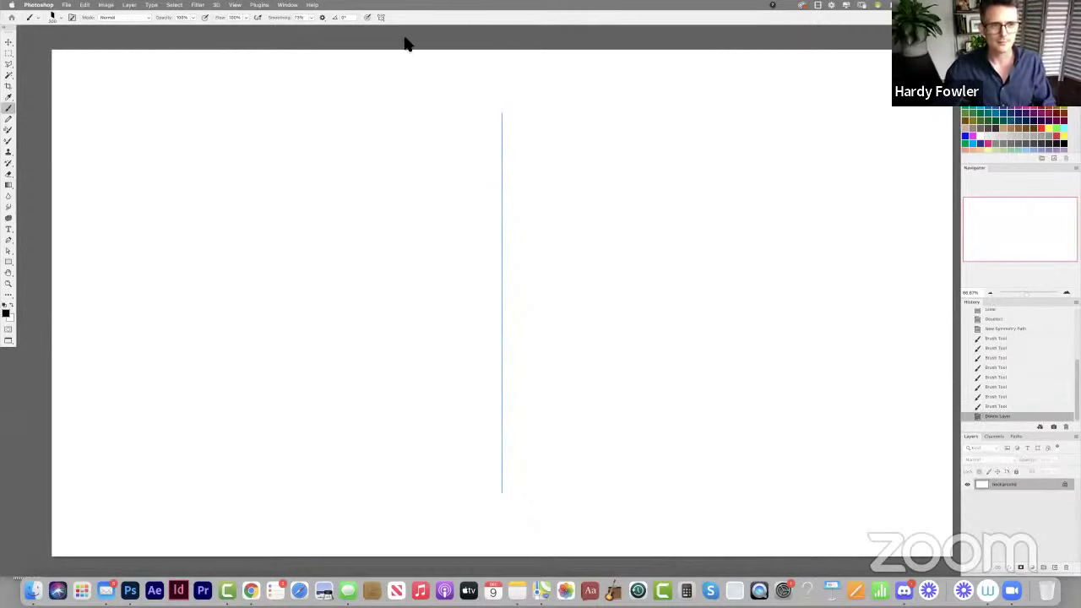
Replace the vertical symmetry with an eleven-segment radial symmetry path centred on the canvas.
left_click(381, 17)
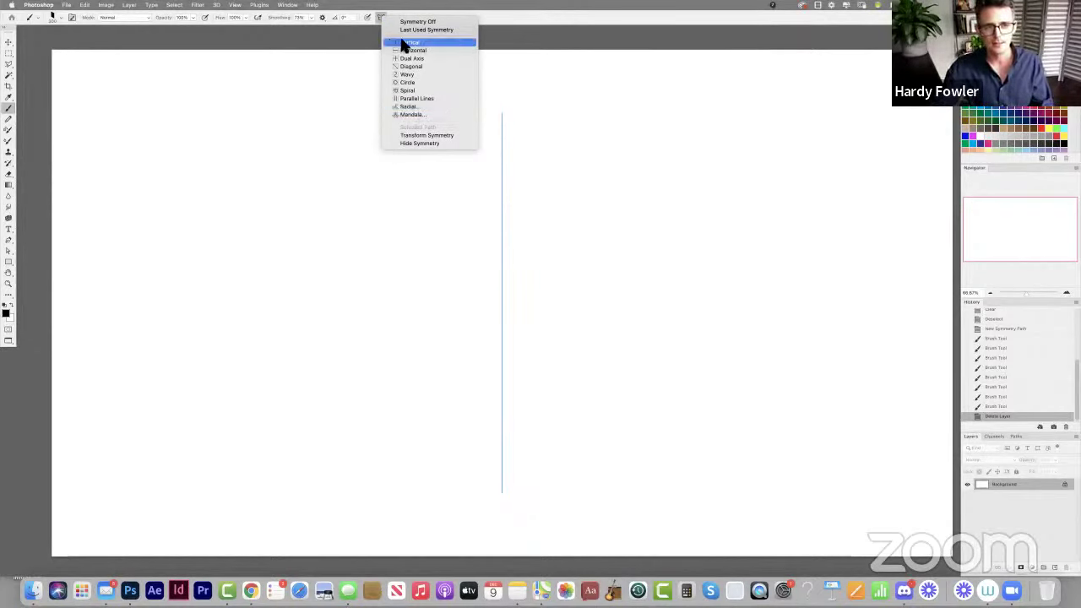
left_click(413, 108)
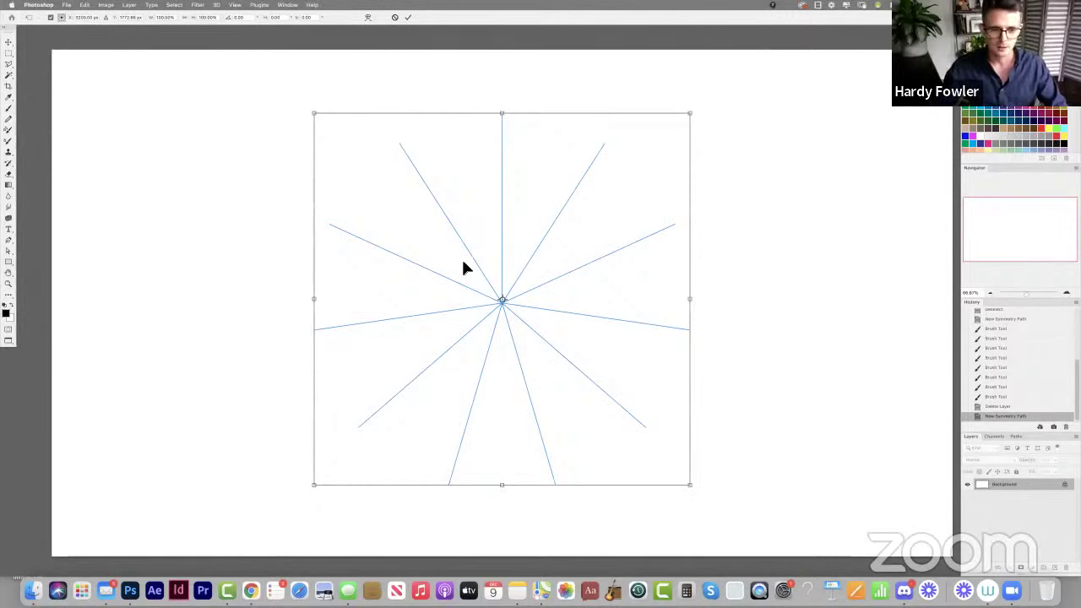
key("b")
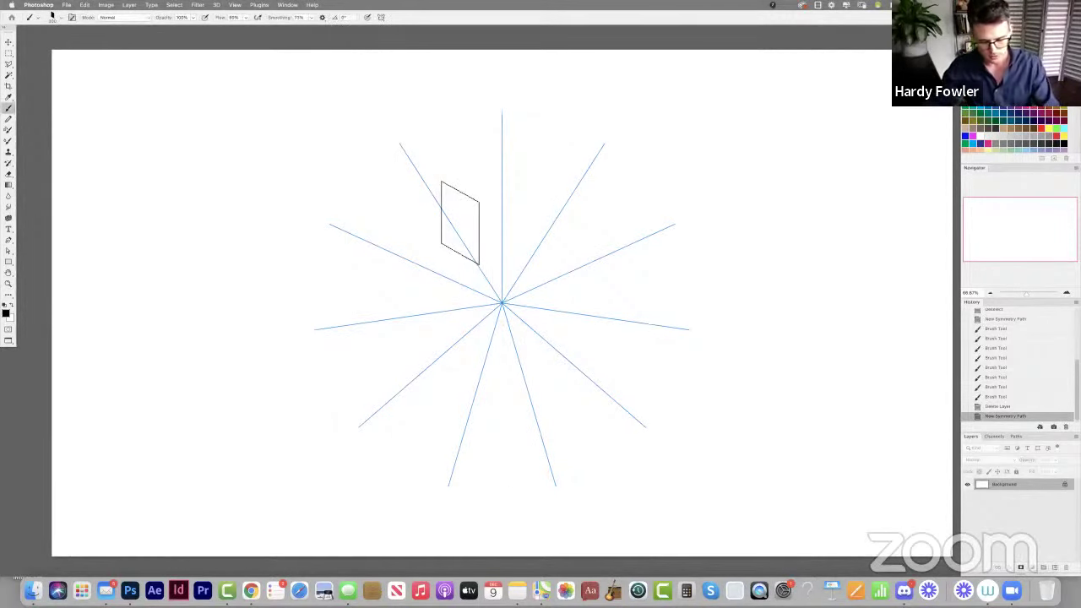
Paint a flower-like radial pattern of black petal curves, small wavy strokes and a central ring with a much smaller brush.
key("bracketleft")
key("bracketleft")
key("bracketleft")
key("bracketleft")
key("bracketleft")
key("bracketleft")
key("bracketleft")
key("bracketleft")
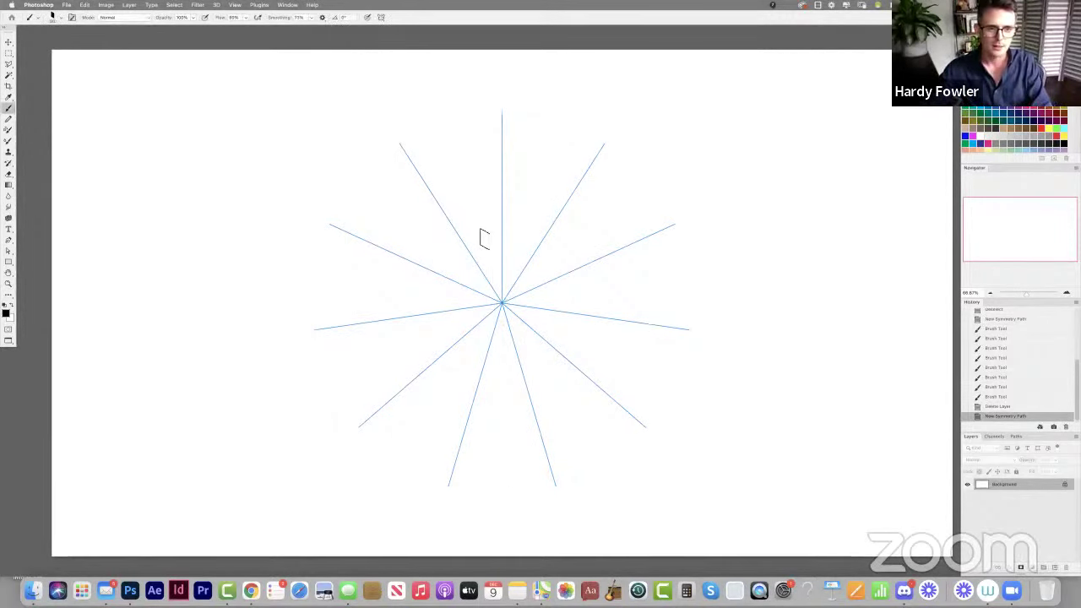
mouse_move(480, 225)
left_mouse_down()
mouse_move(473, 145)
mouse_move(502, 116)
mouse_move(528, 143)
left_mouse_up()
mouse_move(492, 244)
left_mouse_down()
mouse_move(486, 255)
mouse_move(518, 295)
mouse_move(508, 297)
left_mouse_up()
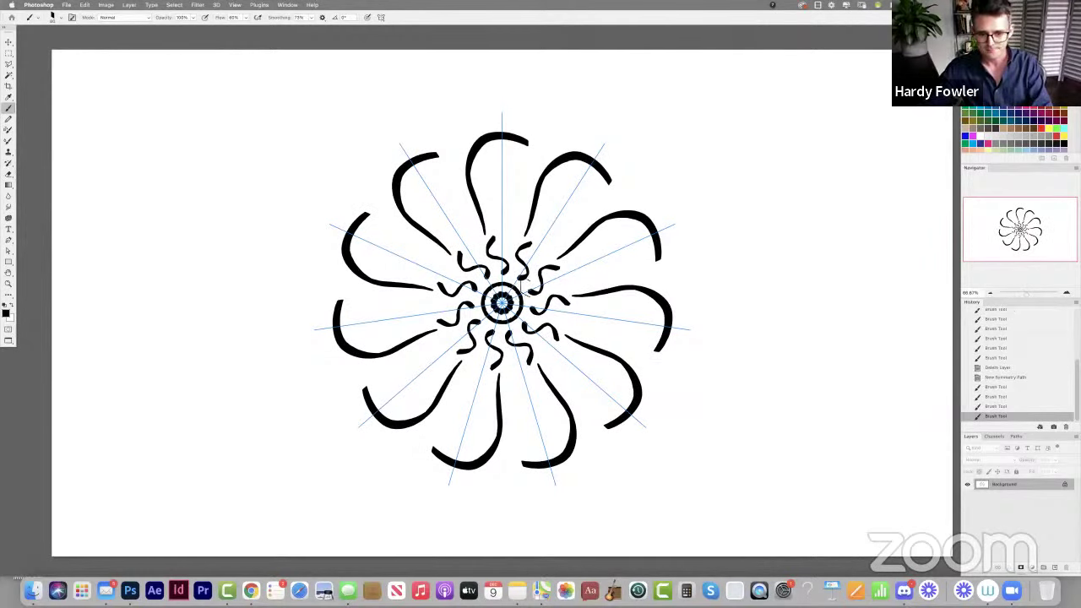
Wipe the radial pattern off the Background layer by filling the whole canvas with white, and remove the selection.
key("i")
key("super+a")
key("BackSpace")
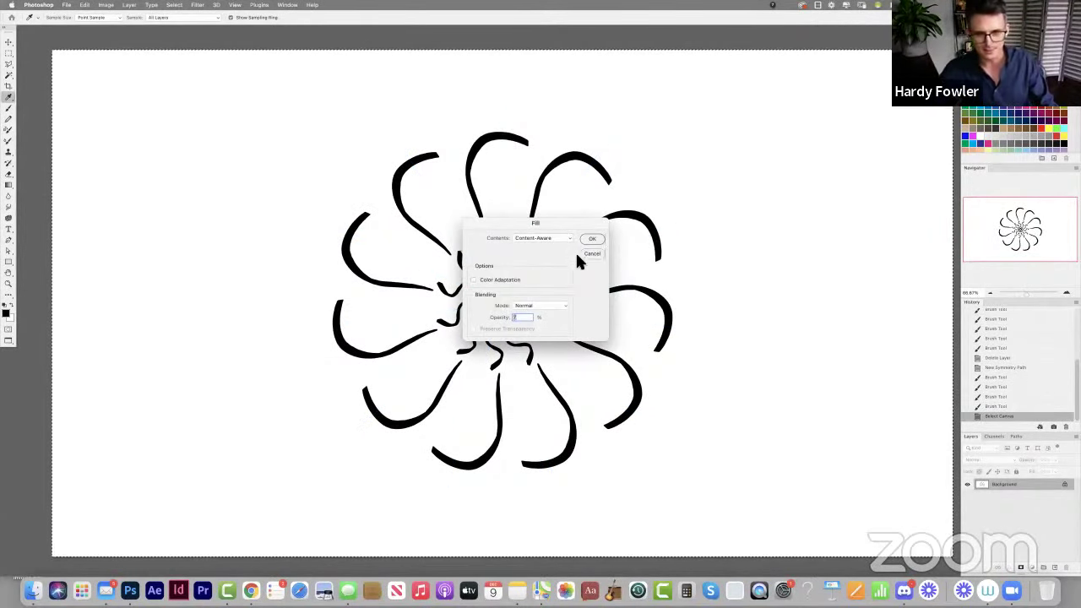
left_click(588, 253)
key("super+a")
key("BackSpace")
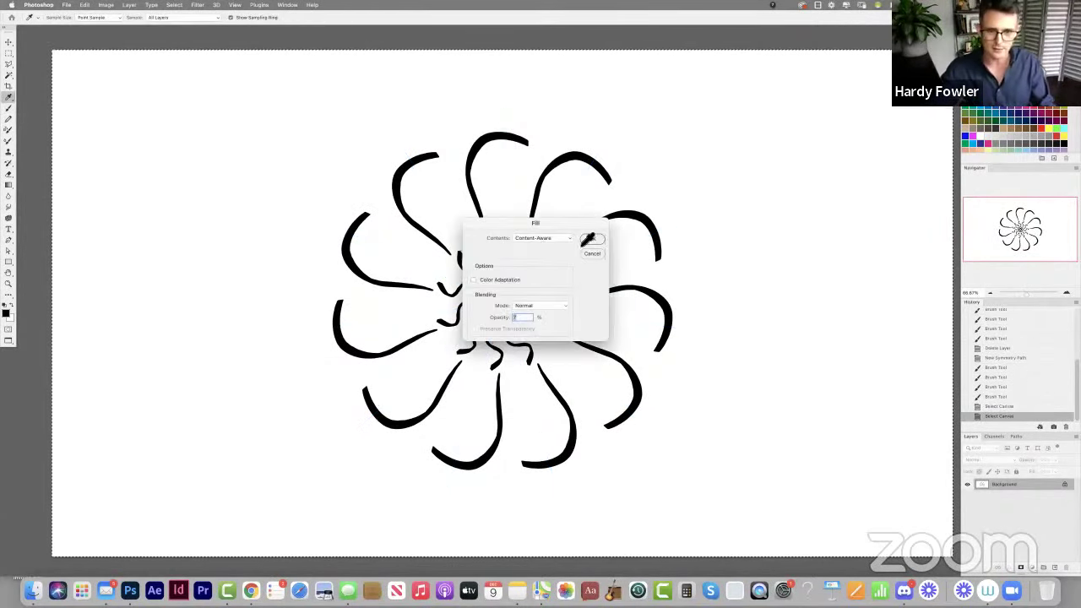
left_click(591, 252)
key("b")
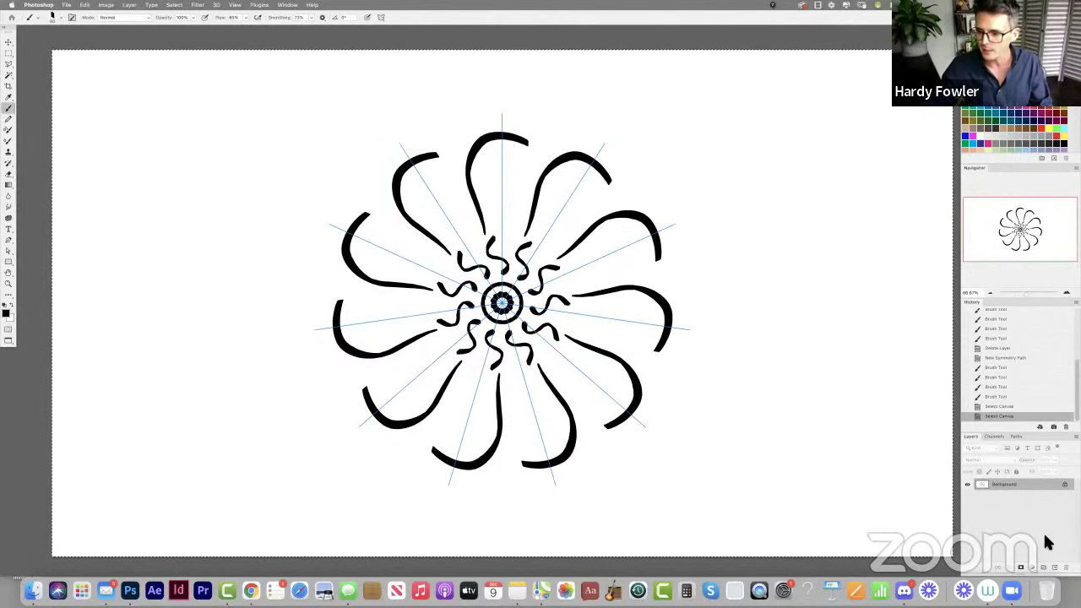
key("super+BackSpace")
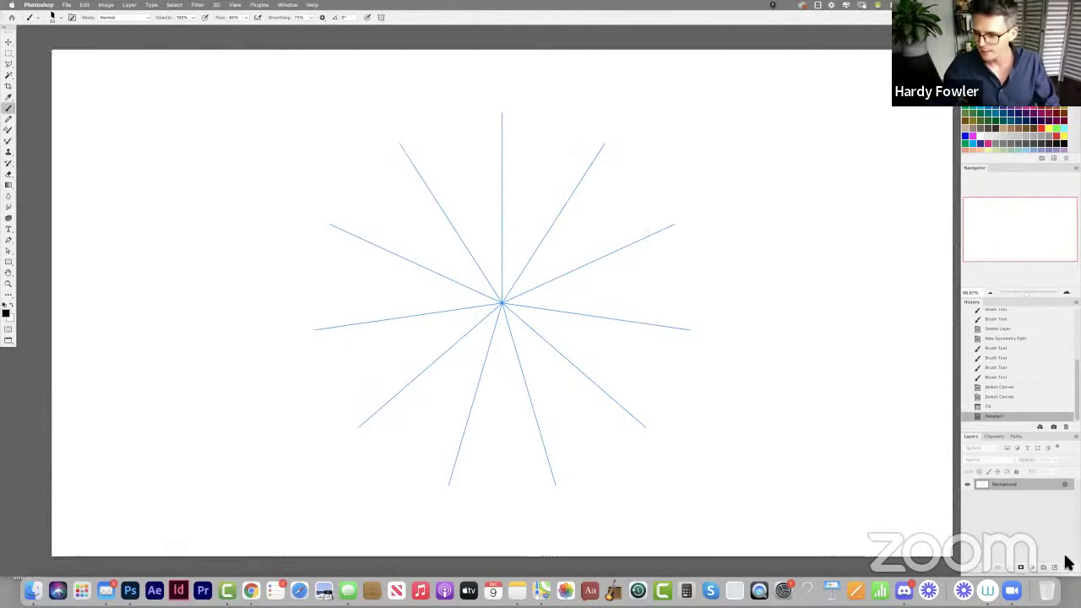
Add an empty layer above the Background and return to the full-screen view with menus.
key("f")
key("f")
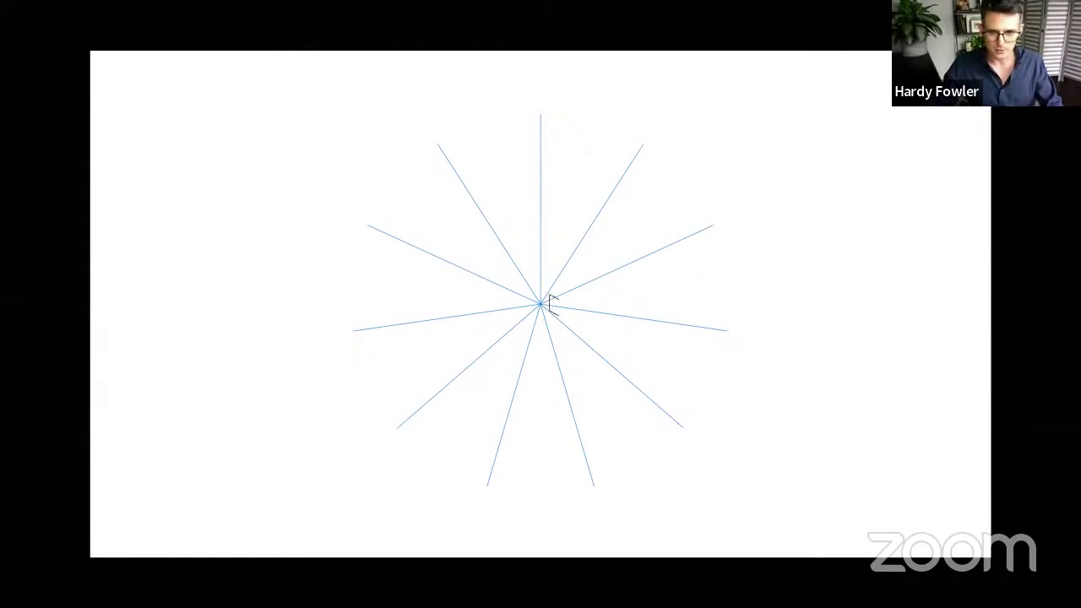
key("f")
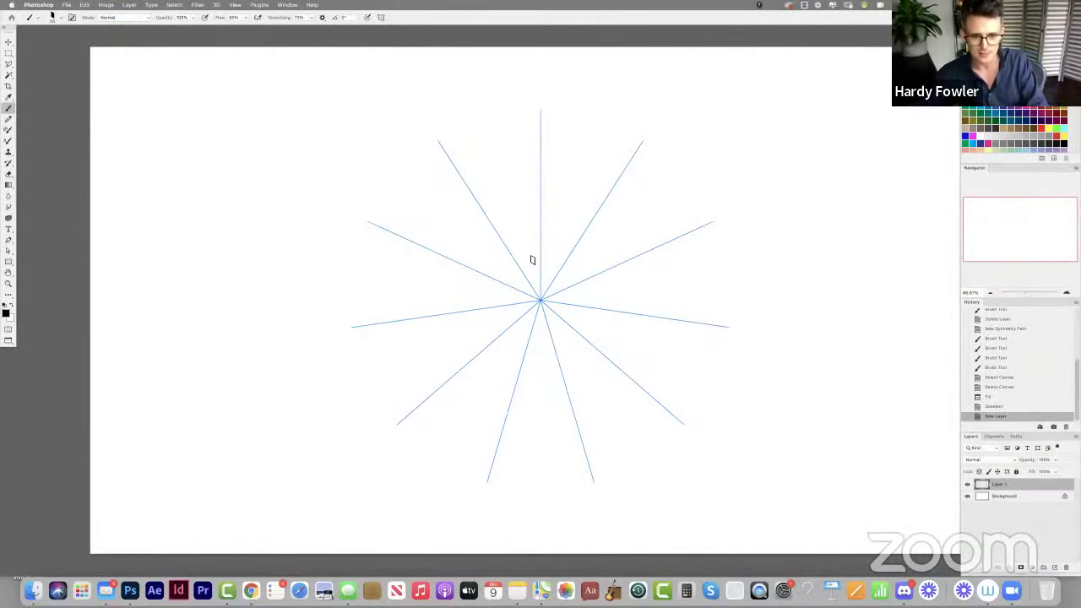
Paint a thin-line radial wheel with curved blades, inner slivers, a central hub circle and a broken outer rim.
mouse_move(524, 240)
left_mouse_down()
mouse_move(498, 195)
mouse_move(511, 135)
mouse_move(543, 110)
mouse_move(533, 125)
left_mouse_up()
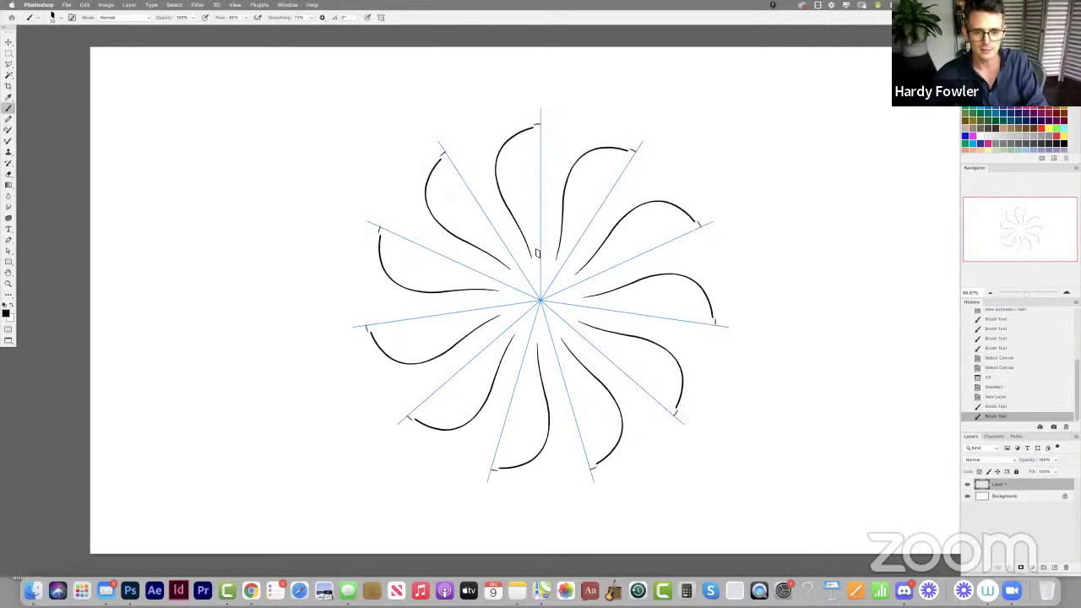
mouse_move(537, 252)
left_mouse_down()
mouse_move(568, 257)
mouse_move(555, 280)
left_mouse_up()
mouse_move(592, 201)
left_mouse_down()
mouse_move(581, 221)
mouse_move(622, 169)
left_mouse_up()
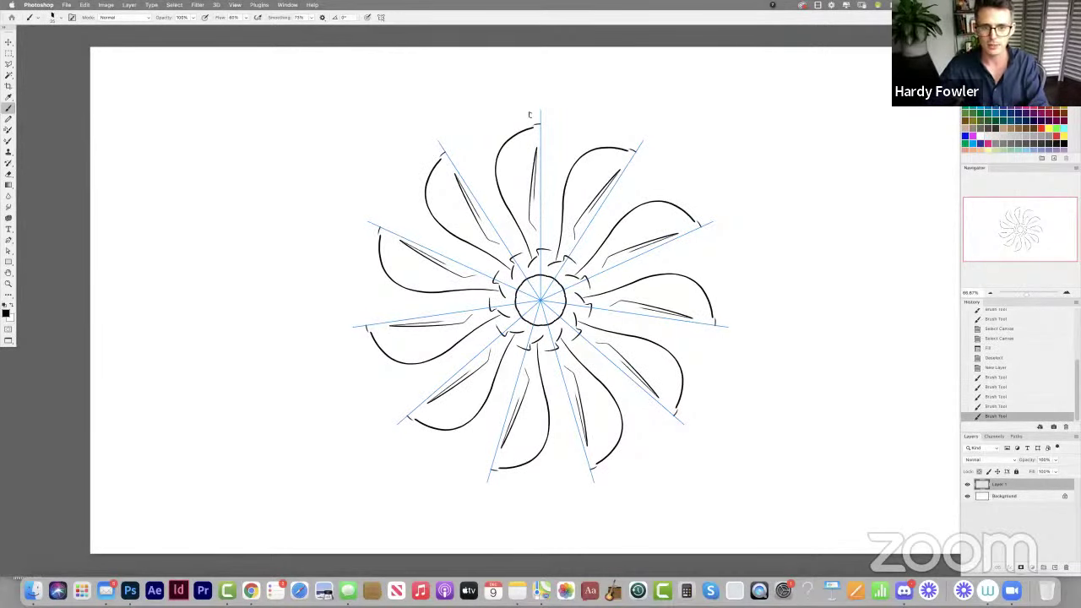
left_click_drag(530, 114, 619, 132)
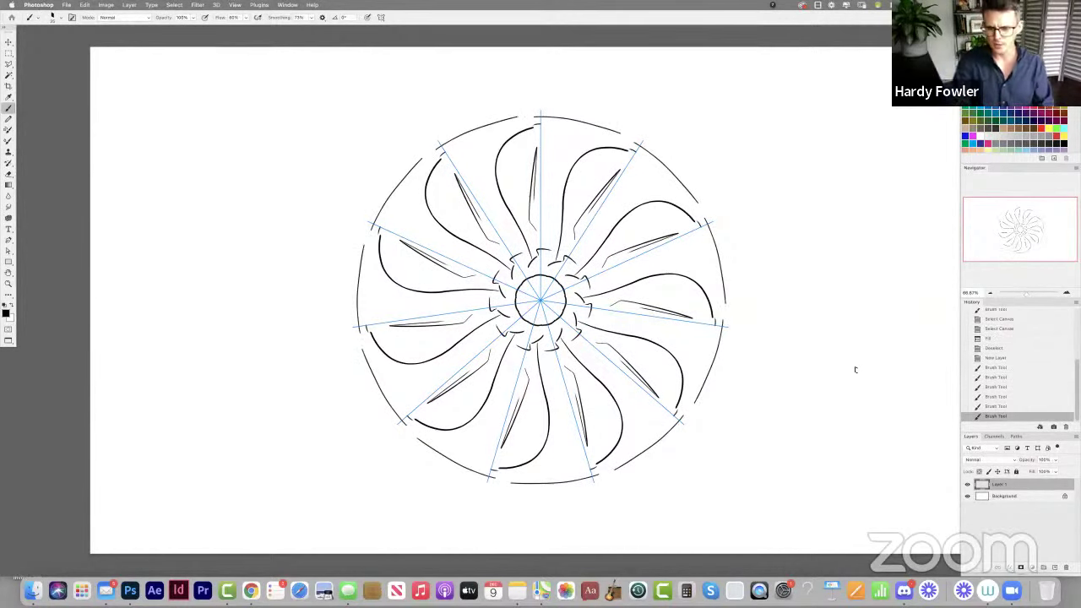
Clear the whole wheel drawing from Layer 1 and remove the selection.
key("super+a")
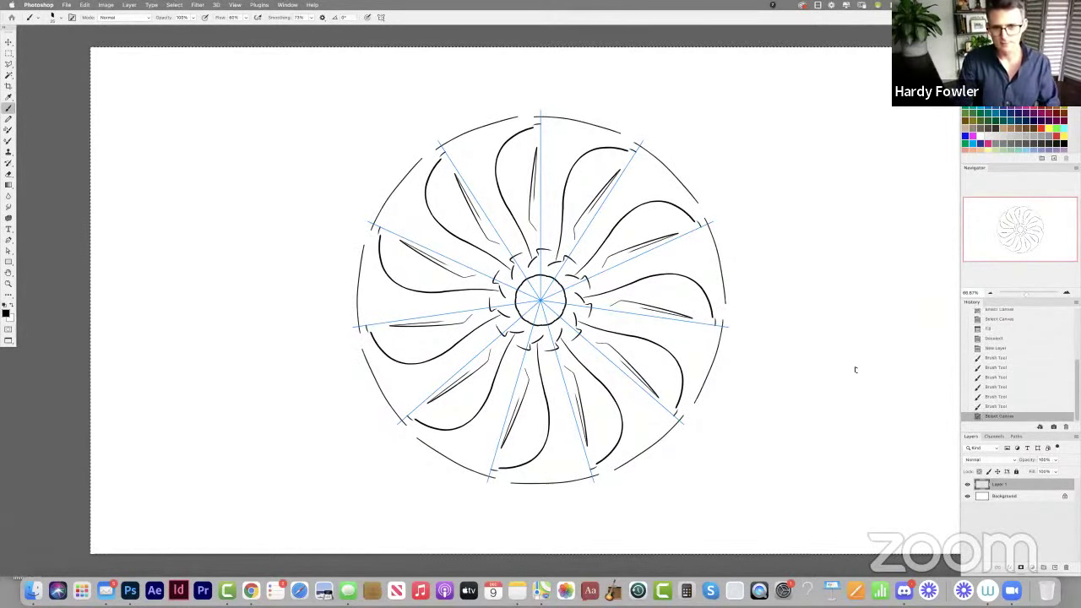
key("Delete")
key("super+d")
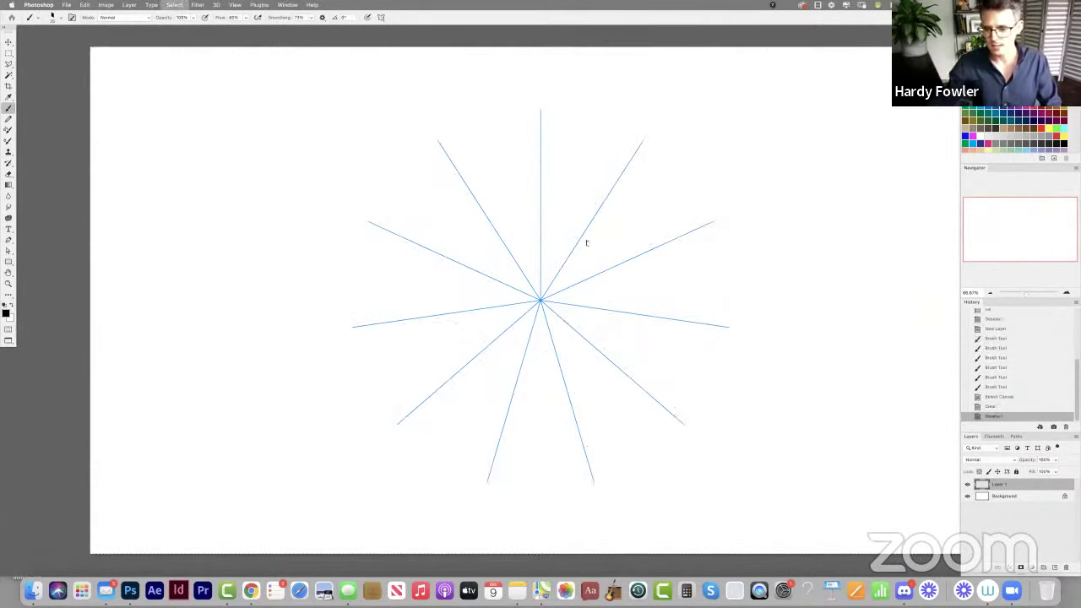
Switch the paint symmetry from radial to vertical and accept the centred axis.
left_click(381, 22)
left_click(410, 42)
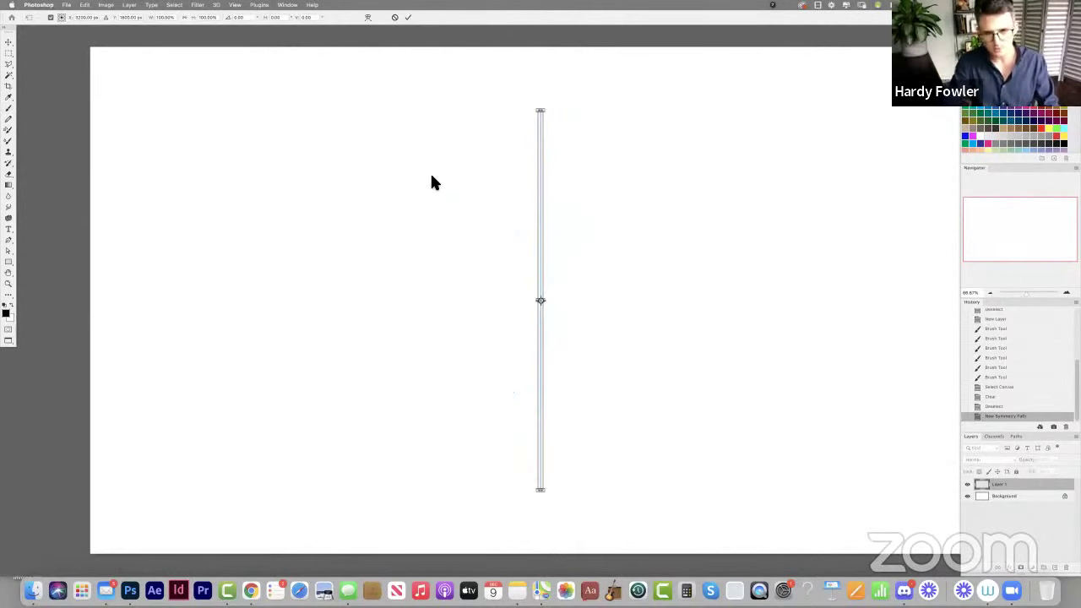
key("Return")
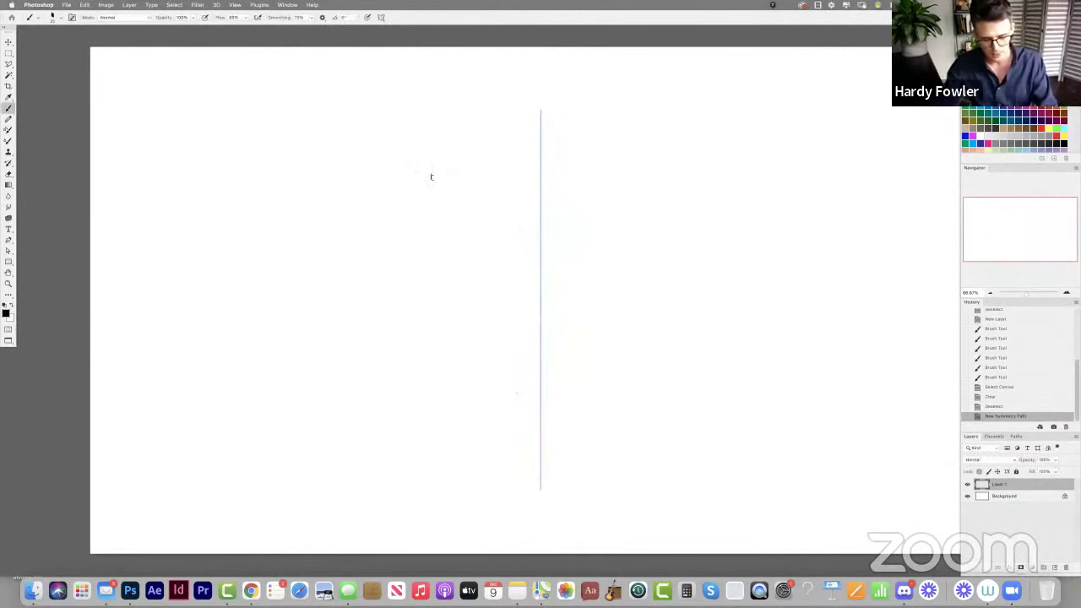
Paint a mirrored black mech silhouette with a larger brush: rounded central body, blocky upper arms, large lower legs and small top fins.
key("bracketright")
key("bracketright")
key("bracketright")
key("bracketright")
key("bracketright")
key("bracketright")
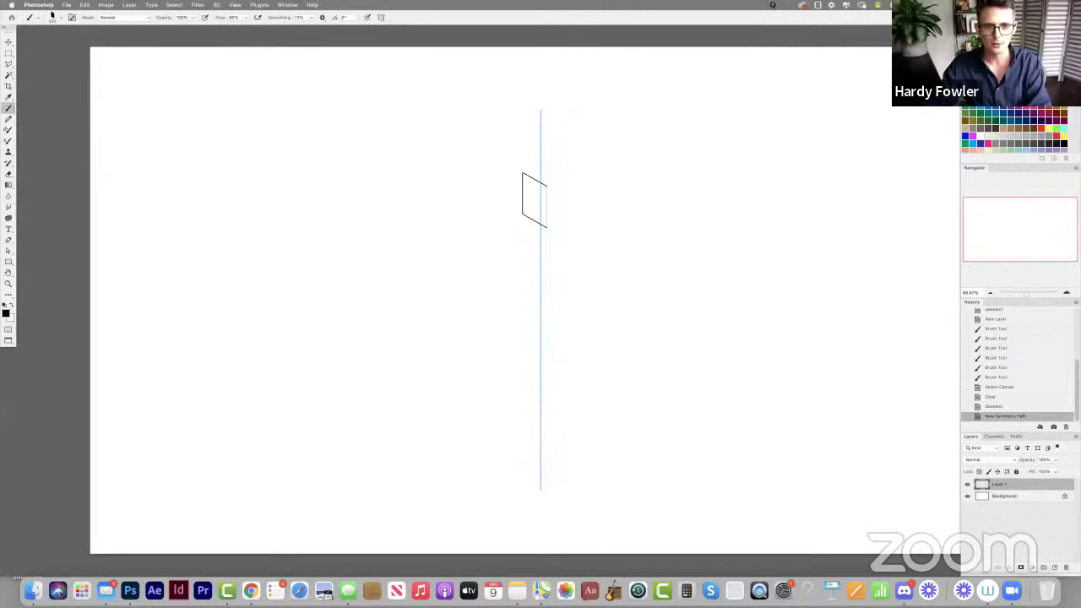
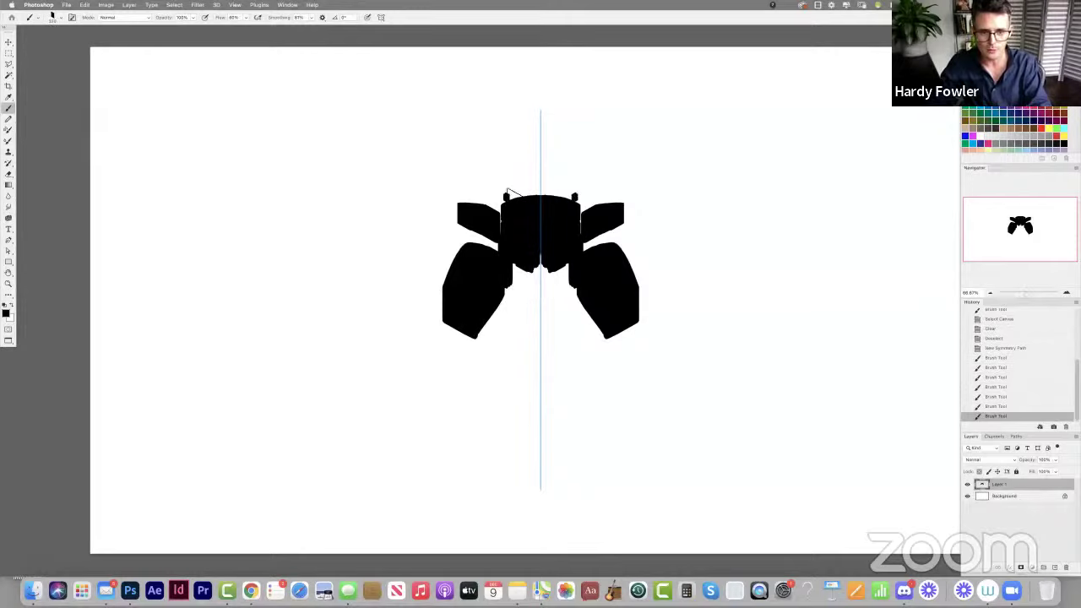
mouse_move(514, 193)
left_mouse_down()
mouse_move(496, 196)
mouse_move(516, 196)
left_mouse_up()
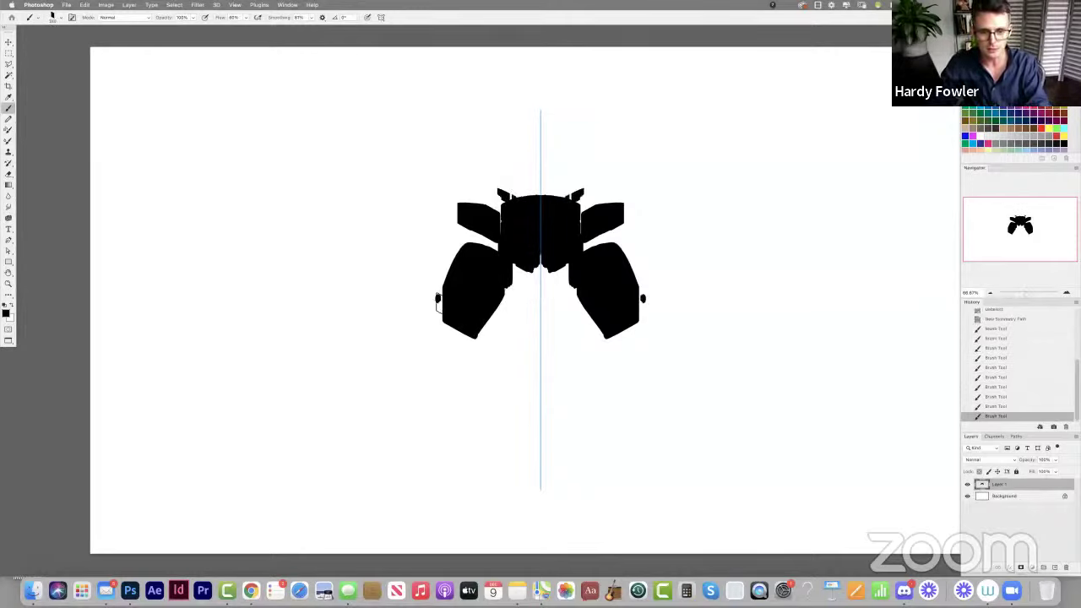
Paint thin mirrored barrels extending outward from the lower legs and the upper arms, thickening the lower barrels near the joints.
left_click_drag(437, 299, 376, 336)
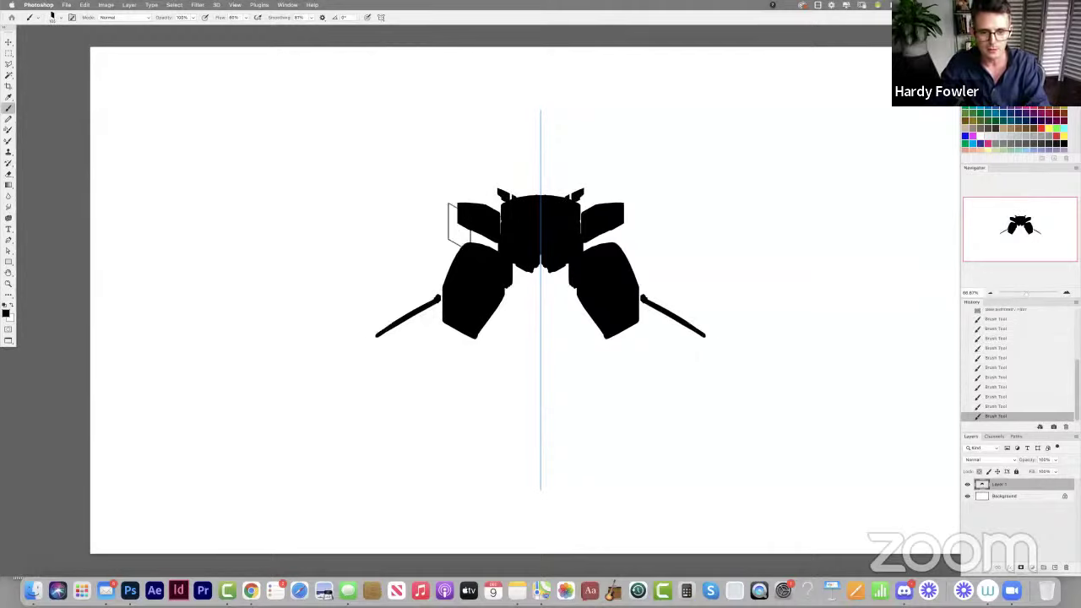
left_click_drag(413, 209, 454, 212)
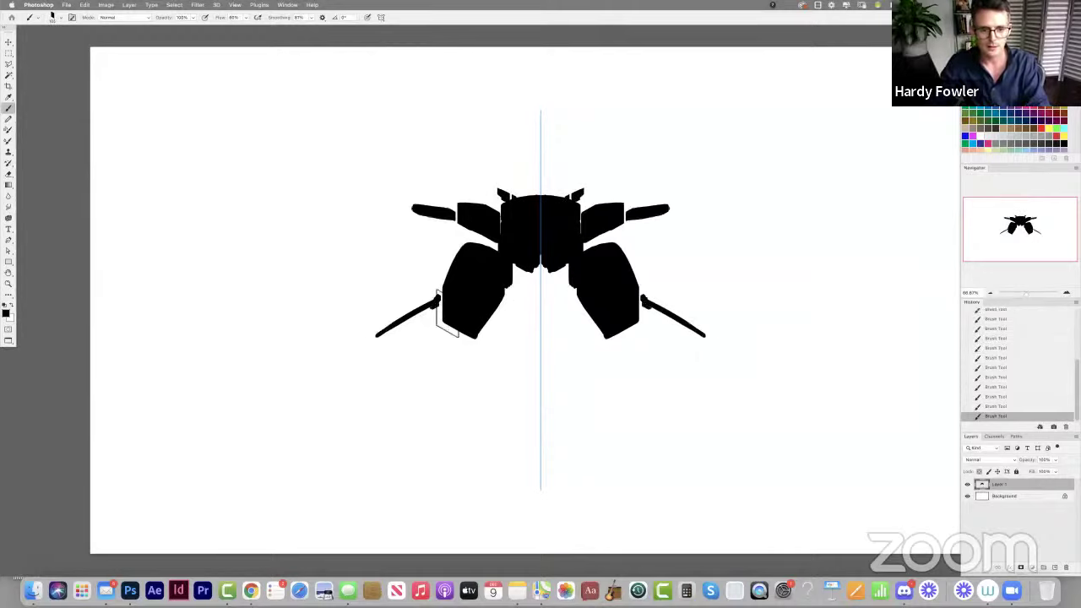
left_click_drag(446, 314, 391, 337)
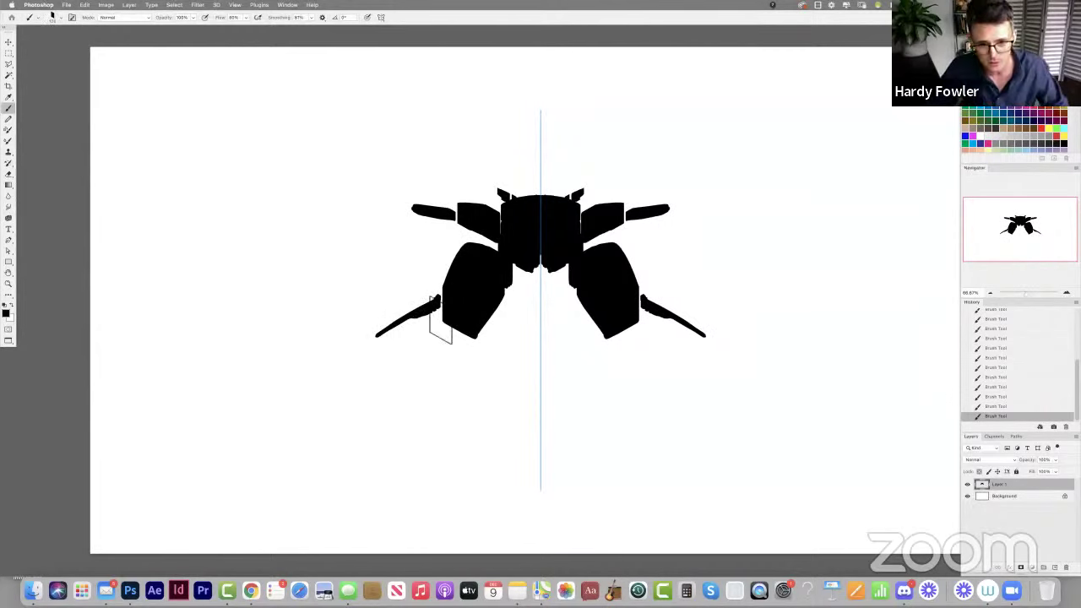
Erase along the edges of the lower and upper barrels to make them slimmer and sharper.
key("e")
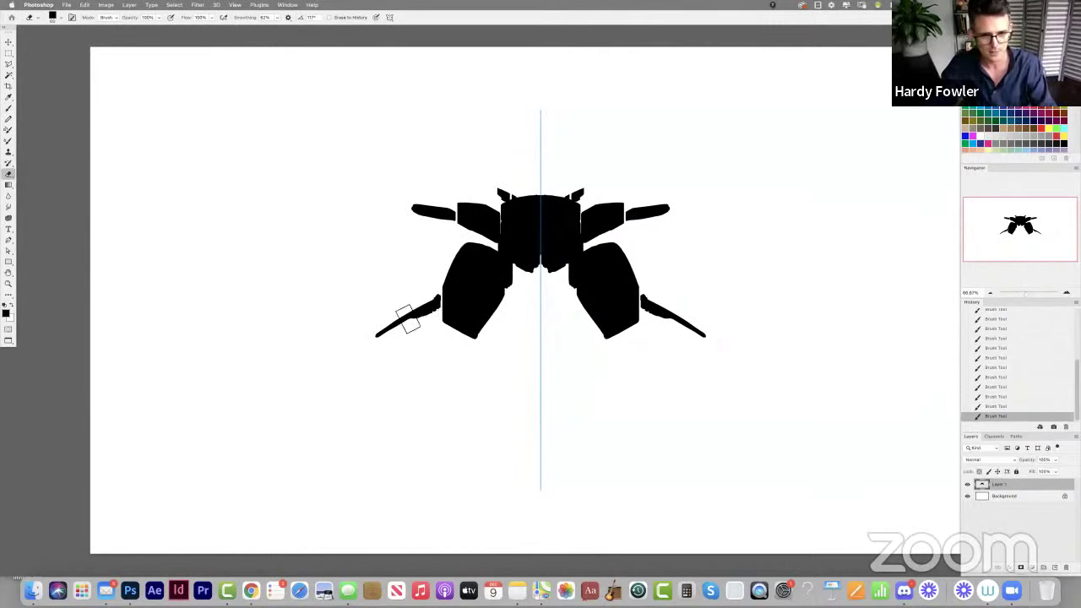
left_click_drag(380, 328, 431, 295)
mouse_move(410, 219)
left_mouse_down()
mouse_move(438, 228)
mouse_move(447, 212)
mouse_move(414, 217)
mouse_move(398, 206)
left_mouse_up()
Reshape the fins on top of the body and paint small mirrored studs and parts along its upper and lower edges.
key("b")
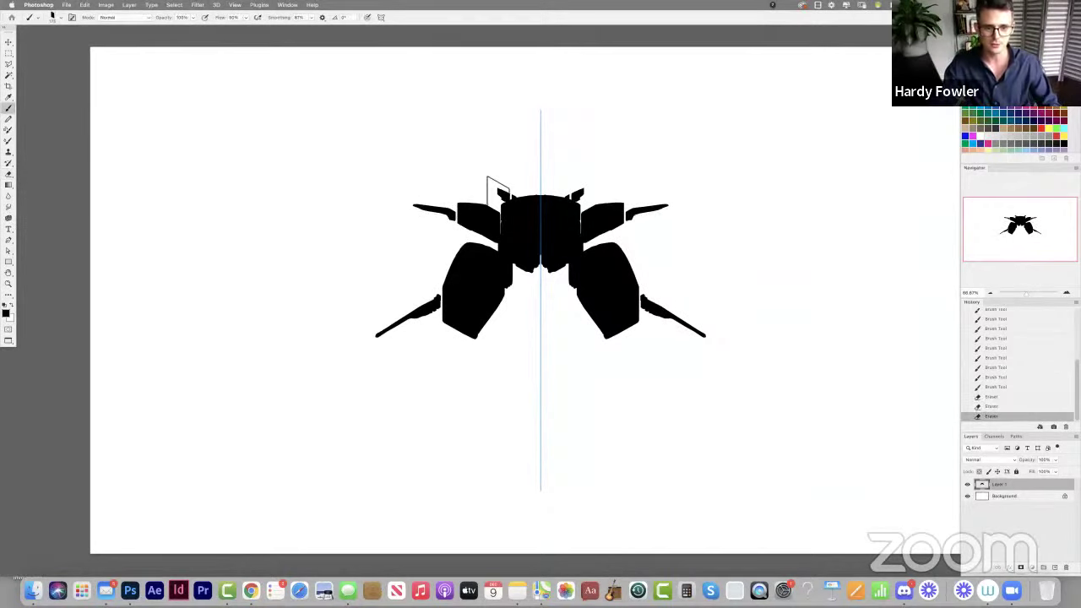
mouse_move(495, 188)
left_mouse_down()
mouse_move(540, 187)
mouse_move(485, 199)
left_mouse_up()
key("e")
key("b")
left_click_drag(519, 289, 515, 272)
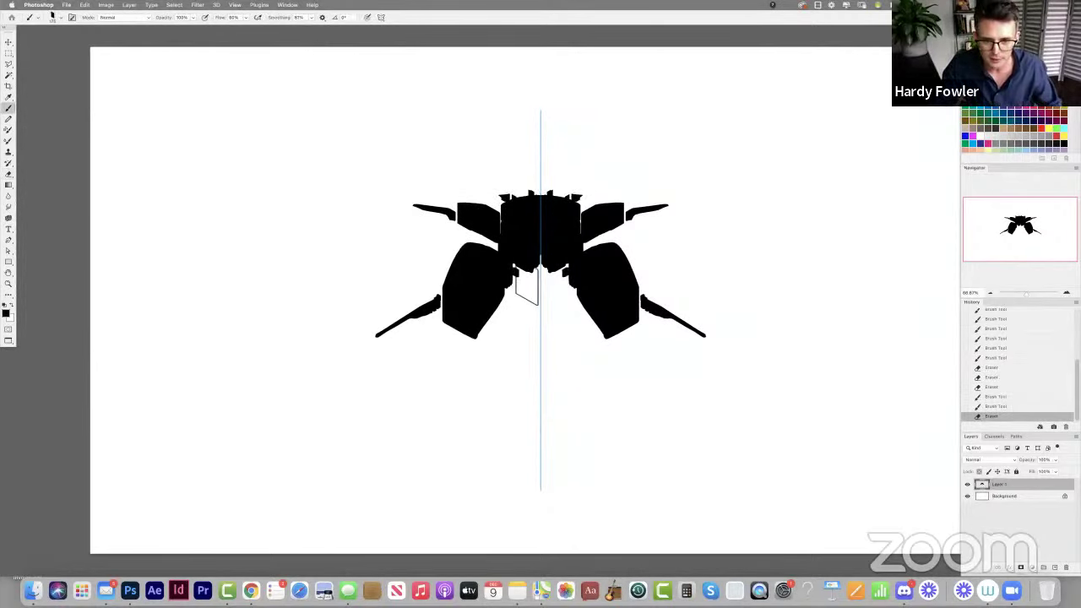
Stretch the silhouette horizontally about its centre with Free Transform, keeping its height, and apply the transform.
key("ctrl+t")
left_click_drag(726, 264, 819, 261)
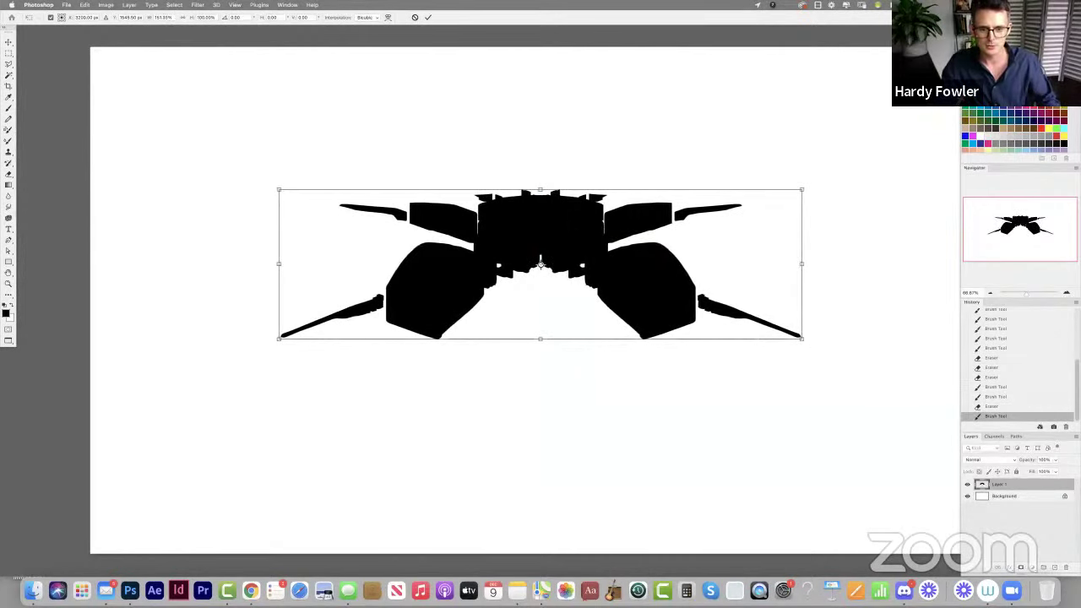
key("Return")
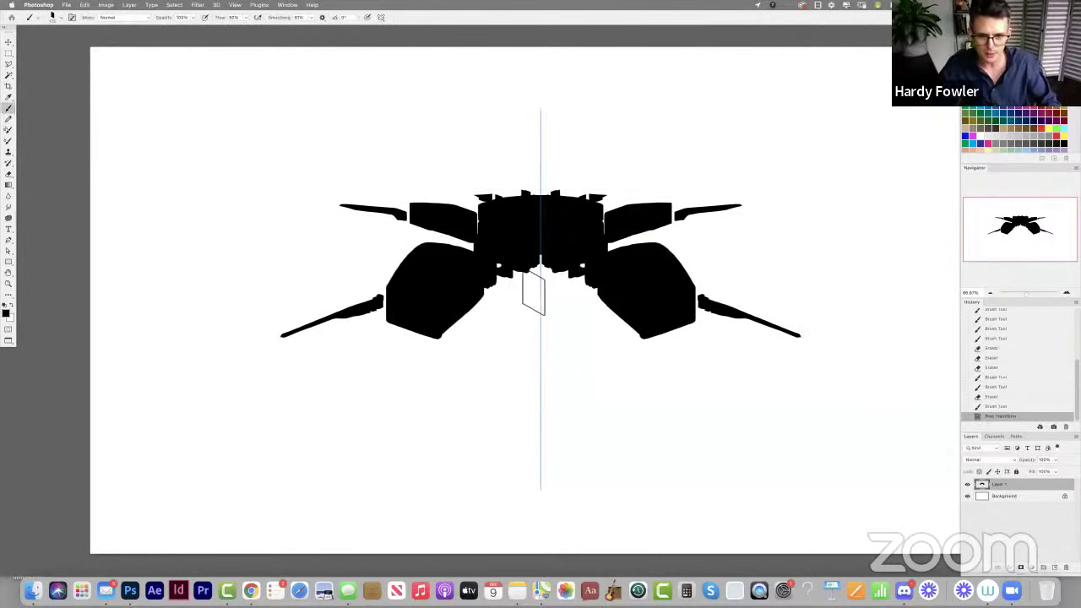
Paint small mirrored claws beneath the body and thicken the shoulder fins, trimming the shapes with the Eraser.
left_click_drag(530, 296, 516, 285)
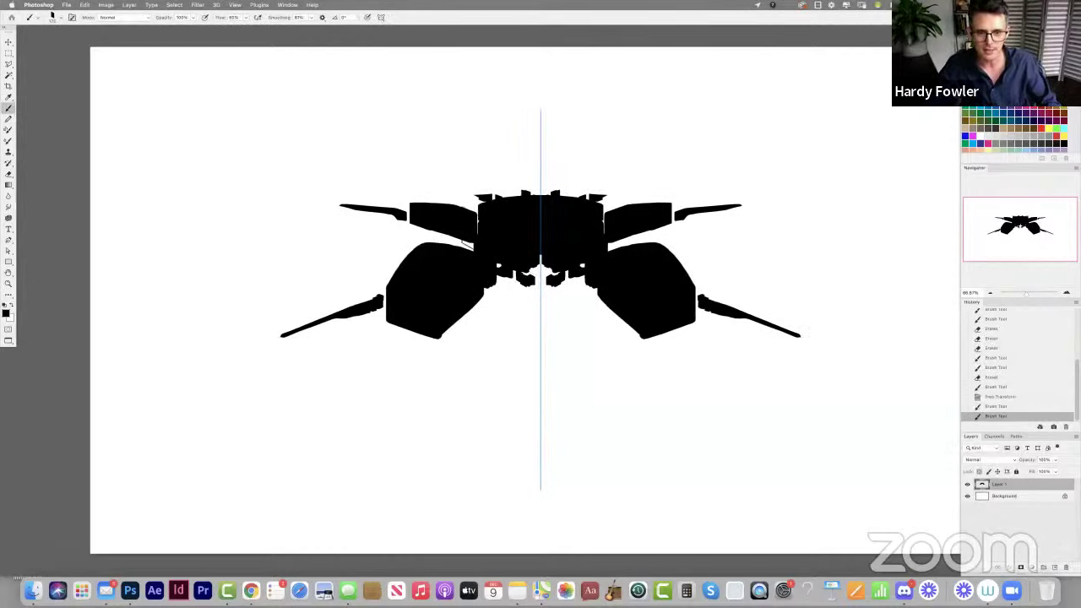
mouse_move(485, 195)
left_mouse_down()
mouse_move(489, 181)
mouse_move(475, 178)
mouse_move(498, 185)
left_mouse_up()
key("e")
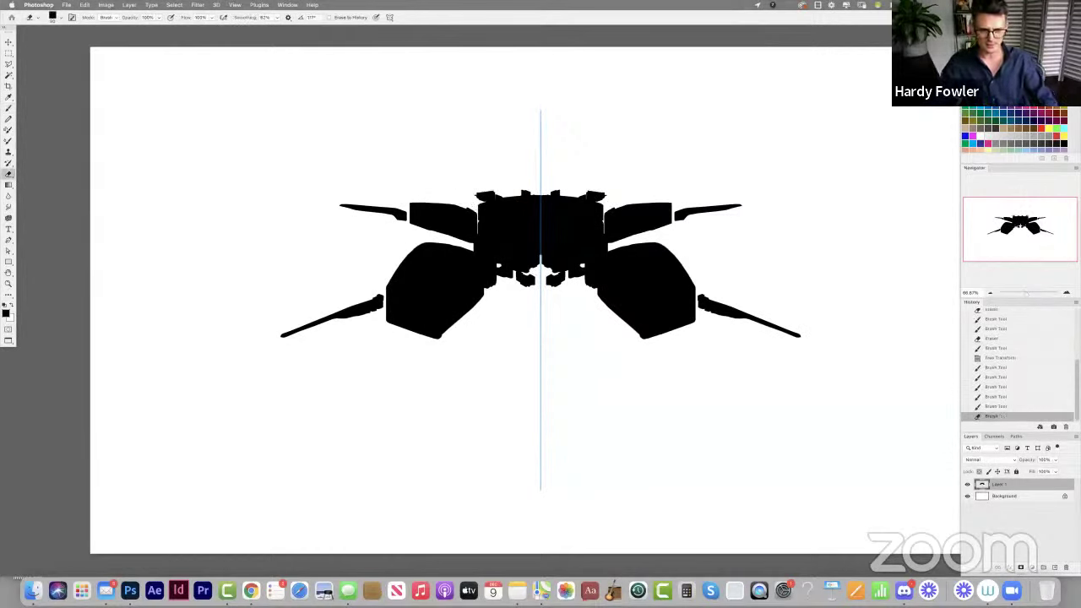
Paint joint details where the barrels meet the legs and arms, and add a raised plate along the upper arms.
left_click_drag(387, 299, 386, 325)
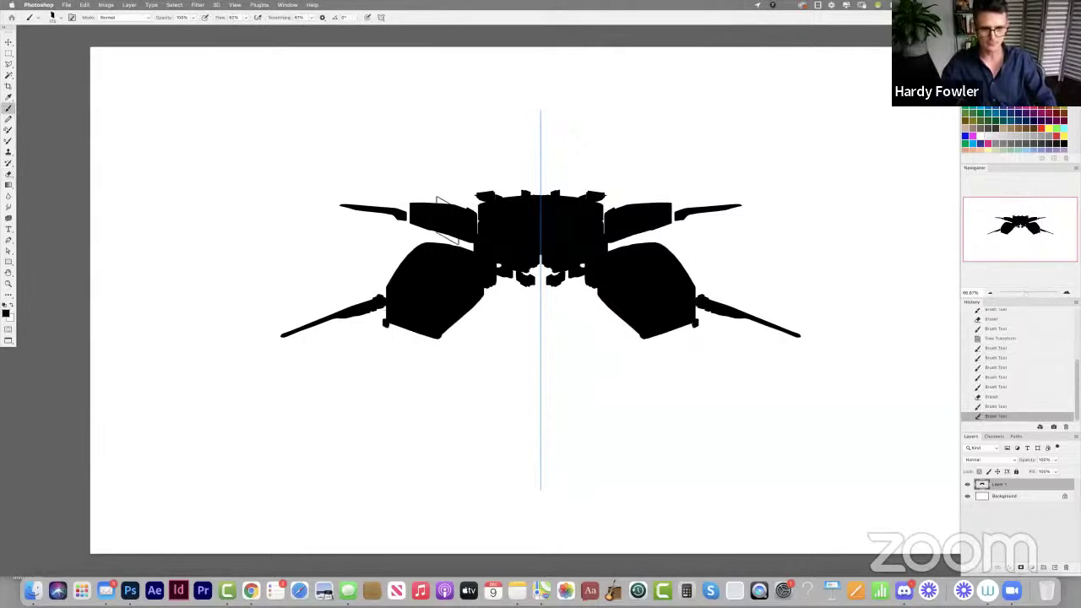
left_click_drag(409, 222, 409, 211)
left_click_drag(411, 206, 411, 202)
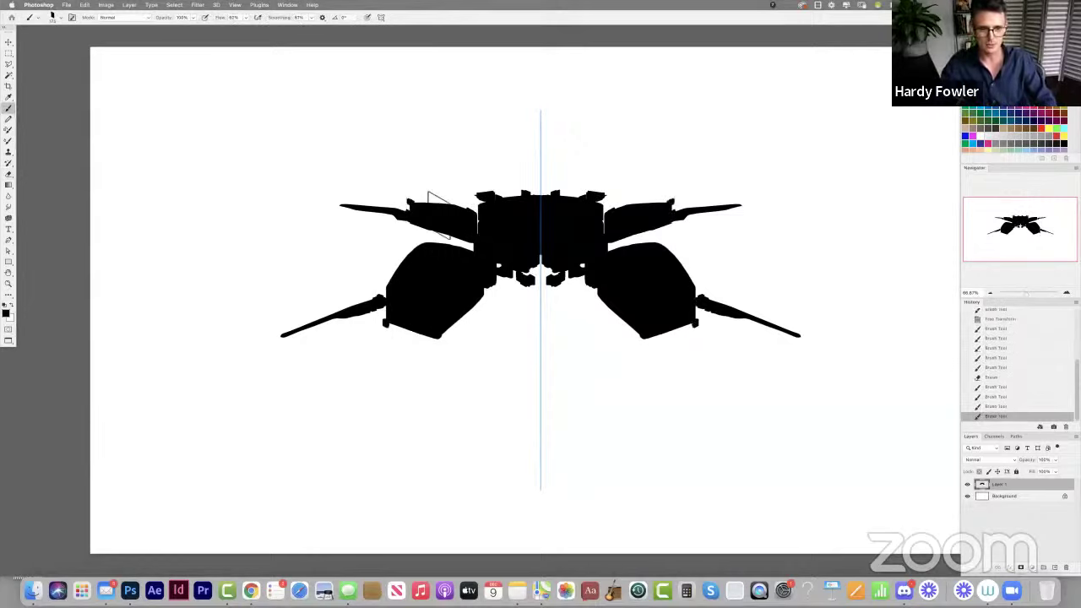
left_click_drag(628, 221, 679, 213)
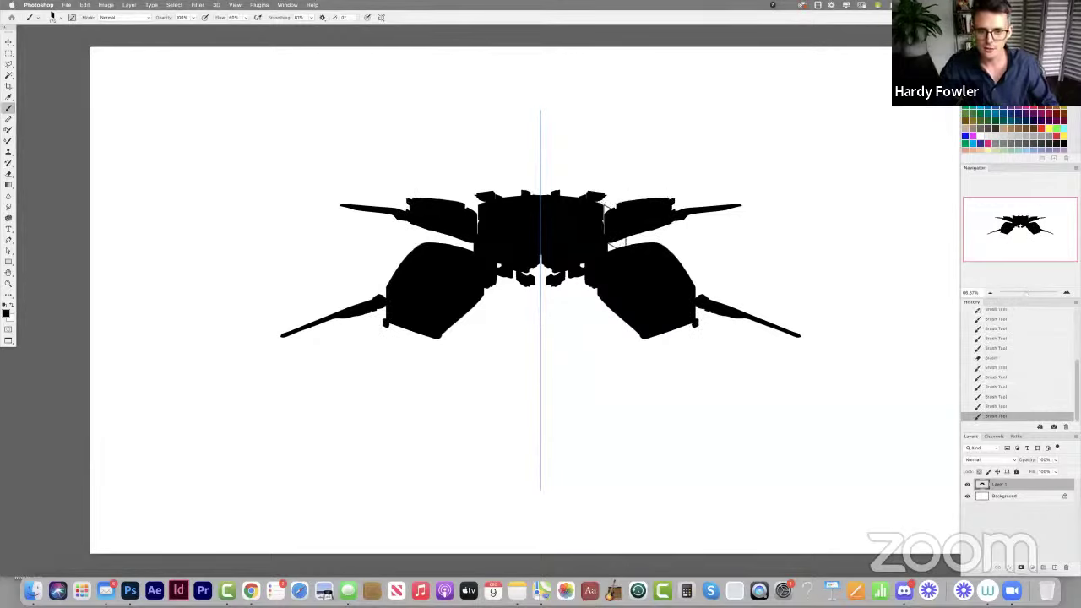
Build up the top of the central body into a stepped dome with a small notched cap on the symmetry axis.
left_click(596, 223)
left_click(584, 219)
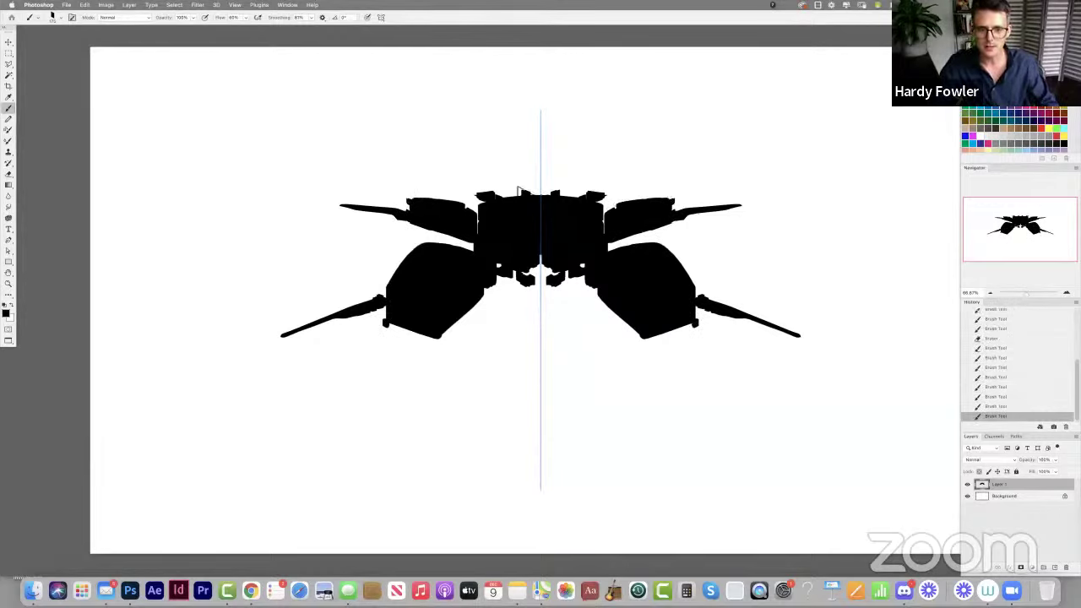
mouse_move(567, 209)
left_mouse_down()
mouse_move(511, 182)
mouse_move(499, 193)
mouse_move(568, 186)
mouse_move(533, 174)
left_mouse_up()
left_click(553, 192)
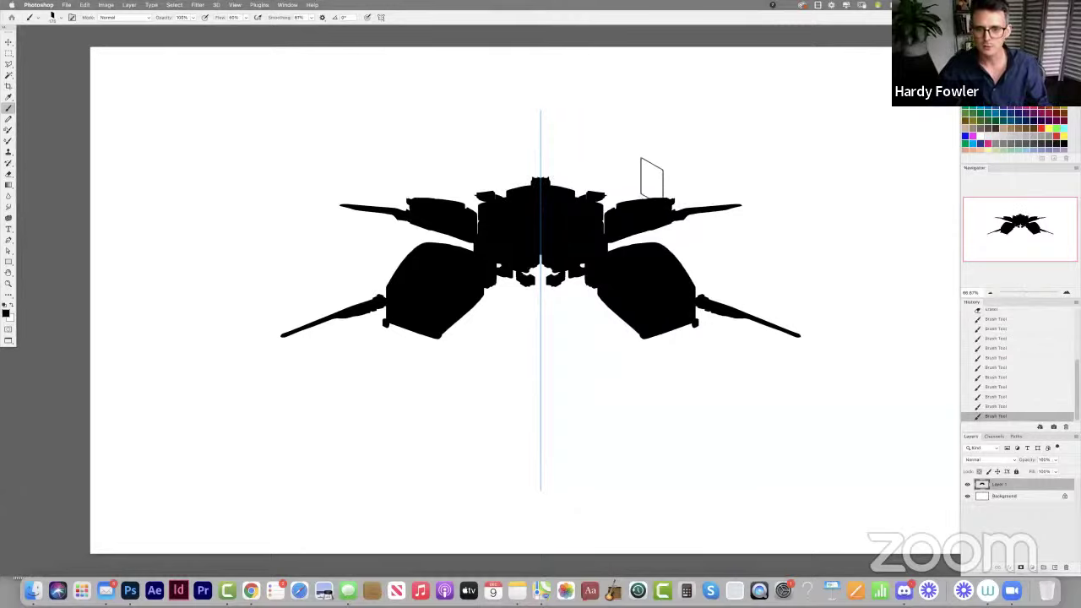
Try detached mirrored barrels above the upper arms and below the lower legs, undoing each stroke.
left_click(645, 171)
left_click_drag(645, 172, 727, 144)
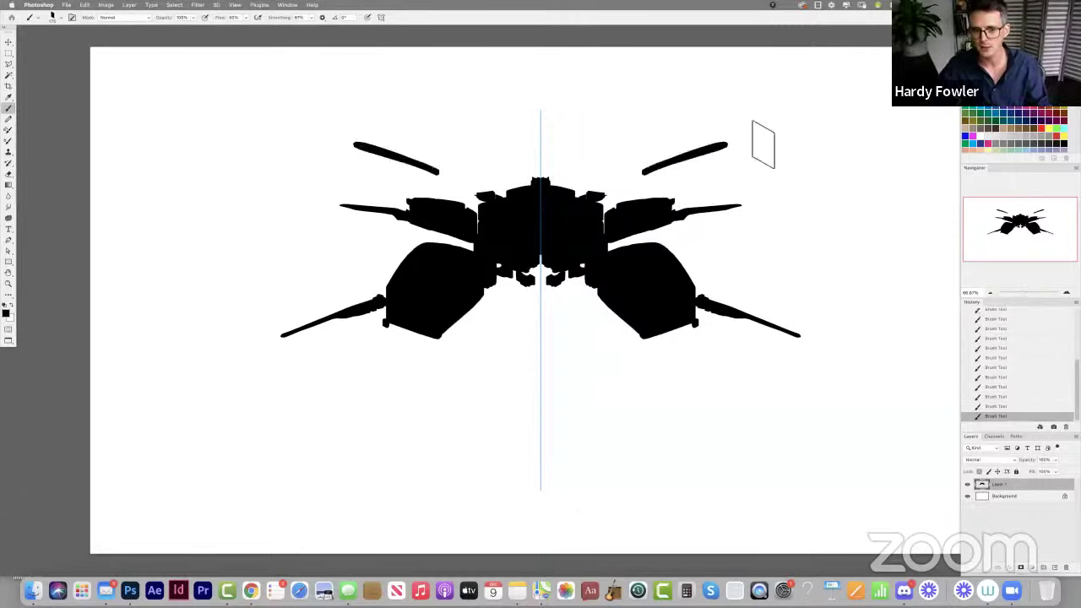
key("super+z")
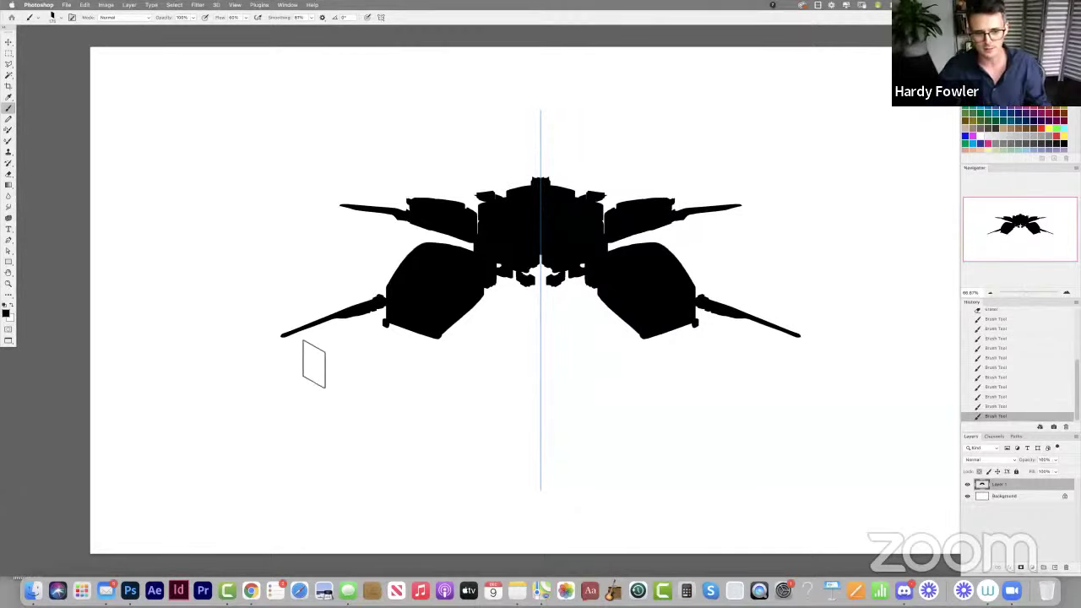
left_click_drag(291, 372, 375, 336)
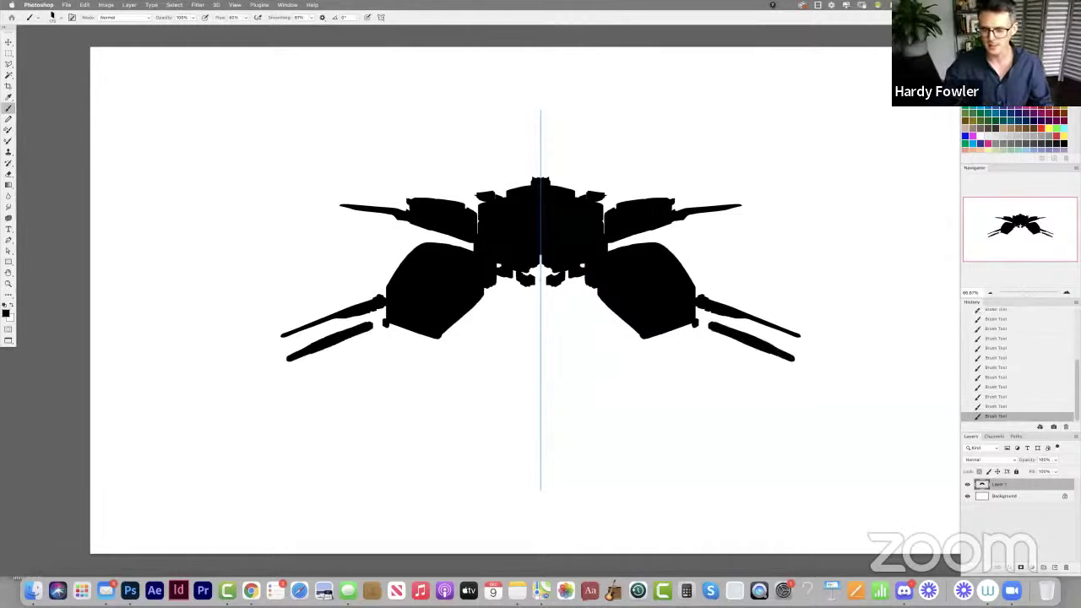
key("ctrl+z")
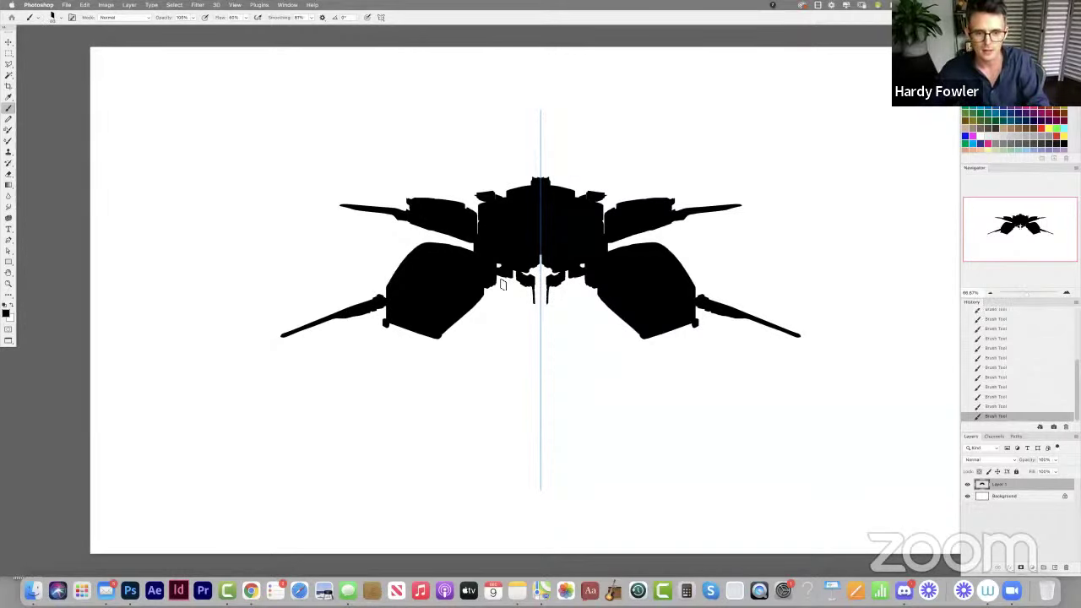
Fill out the inner and upper edges of the lower legs and raise the top edge of the upper arms.
mouse_move(475, 314)
left_mouse_down()
mouse_move(494, 287)
mouse_move(467, 246)
left_mouse_up()
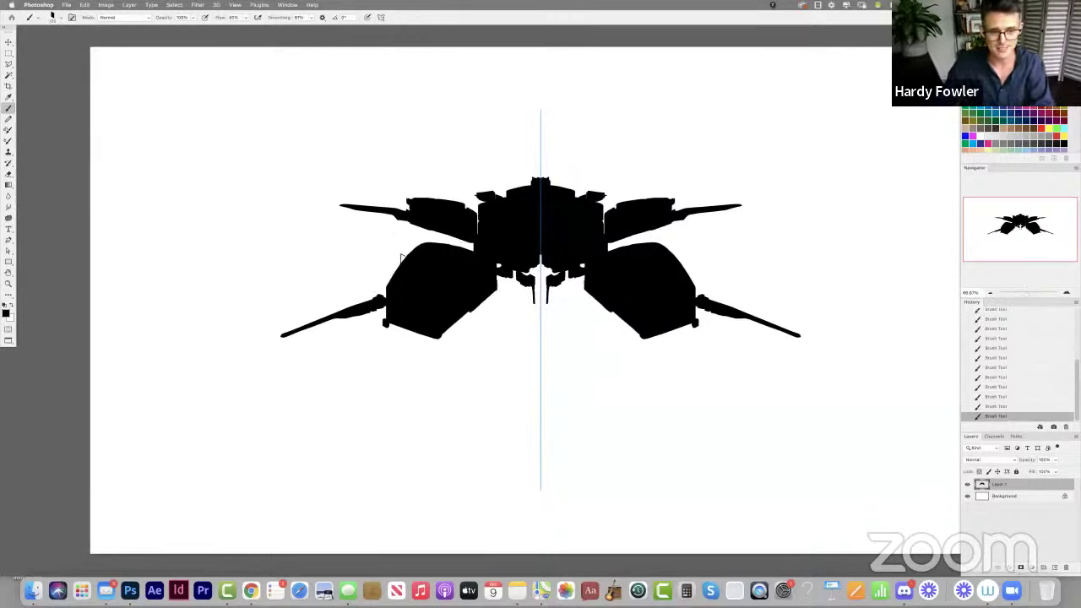
left_click_drag(419, 241, 426, 242)
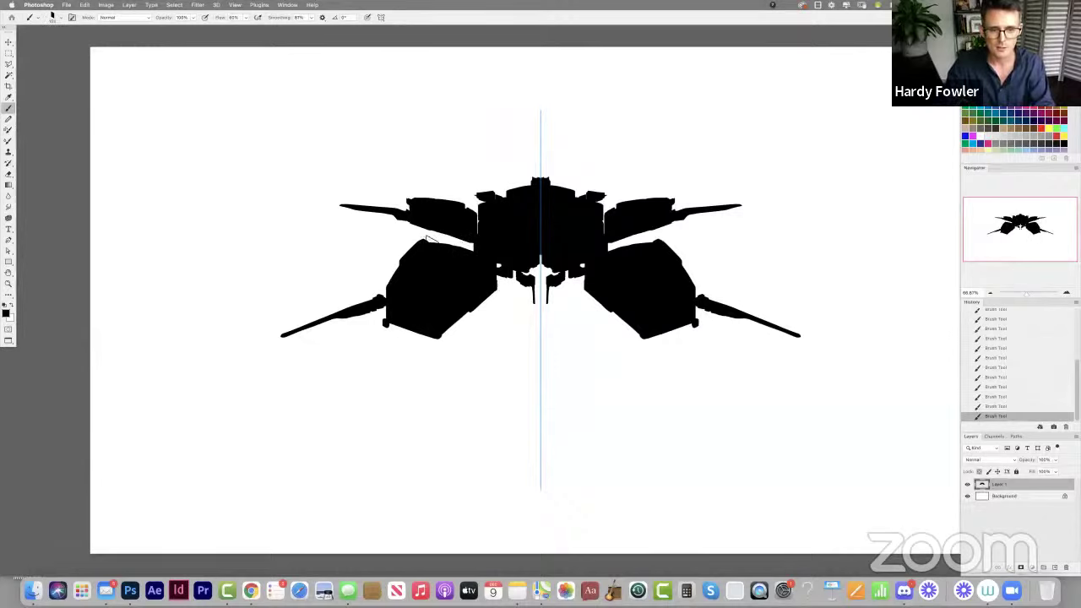
left_click_drag(415, 194, 472, 207)
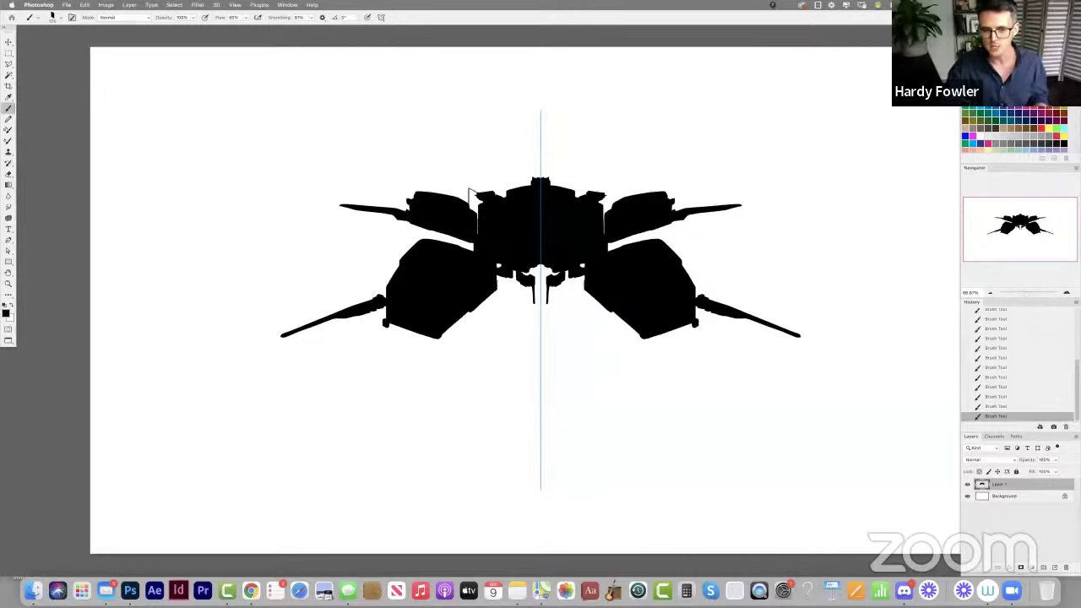
Hide Layer 1, add an empty layer above it and turn the paint symmetry off.
left_click(968, 485)
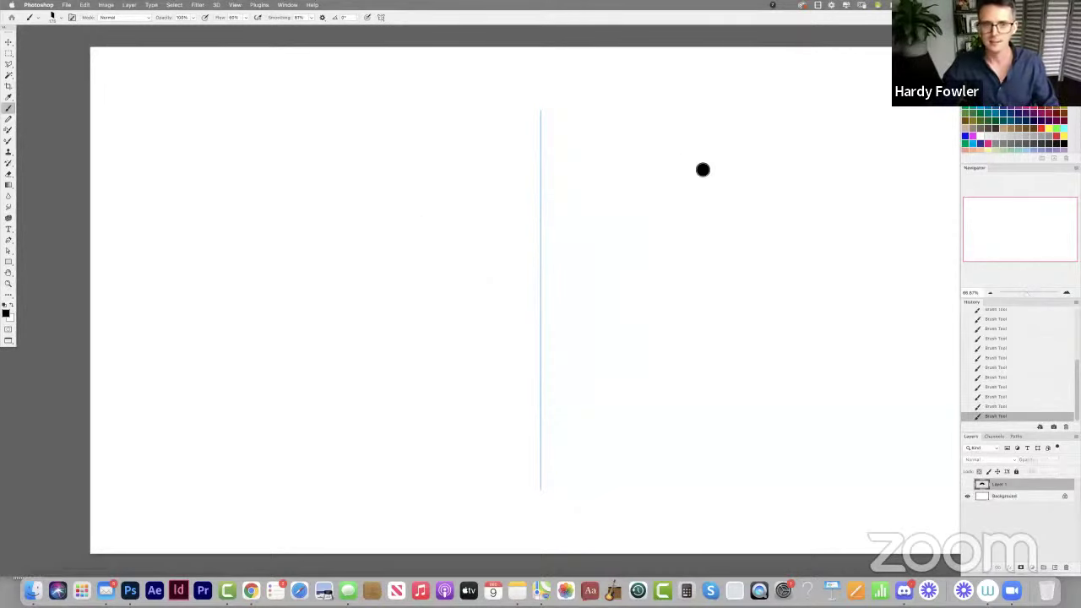
left_click(1055, 569)
left_click(382, 17)
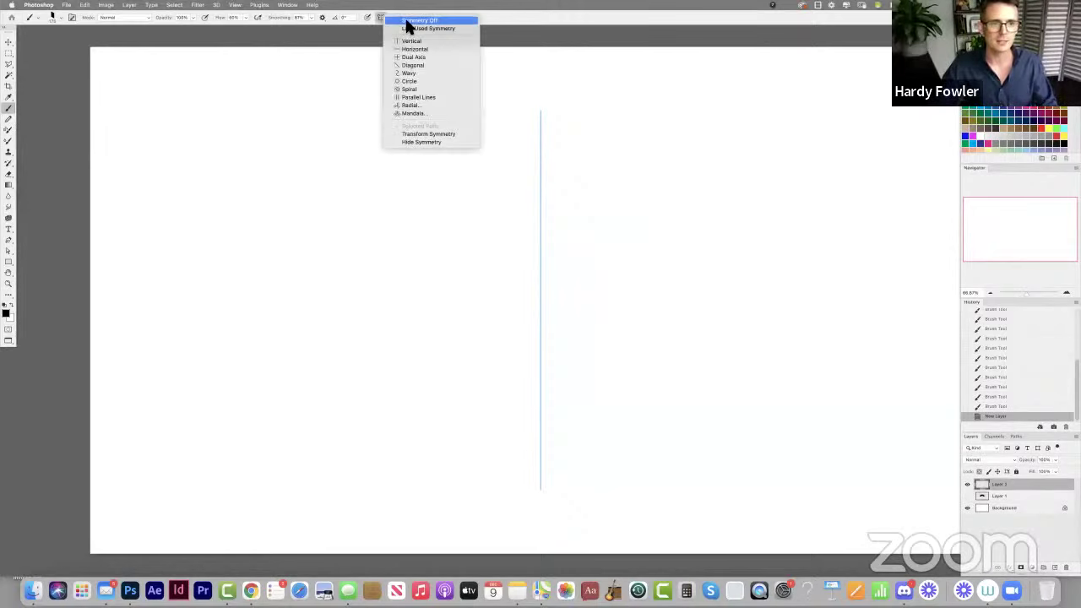
left_click(405, 19)
Paint a one-sided black half-silhouette with a small upper block and a larger angular lower block on the new layer.
mouse_move(469, 245)
left_mouse_down()
mouse_move(430, 249)
mouse_move(485, 271)
mouse_move(437, 280)
mouse_move(404, 308)
mouse_move(439, 291)
left_mouse_up()
key("bracketright")
key("bracketright")
key("bracketright")
key("bracketright")
key("bracketright")
left_click_drag(449, 333, 479, 322)
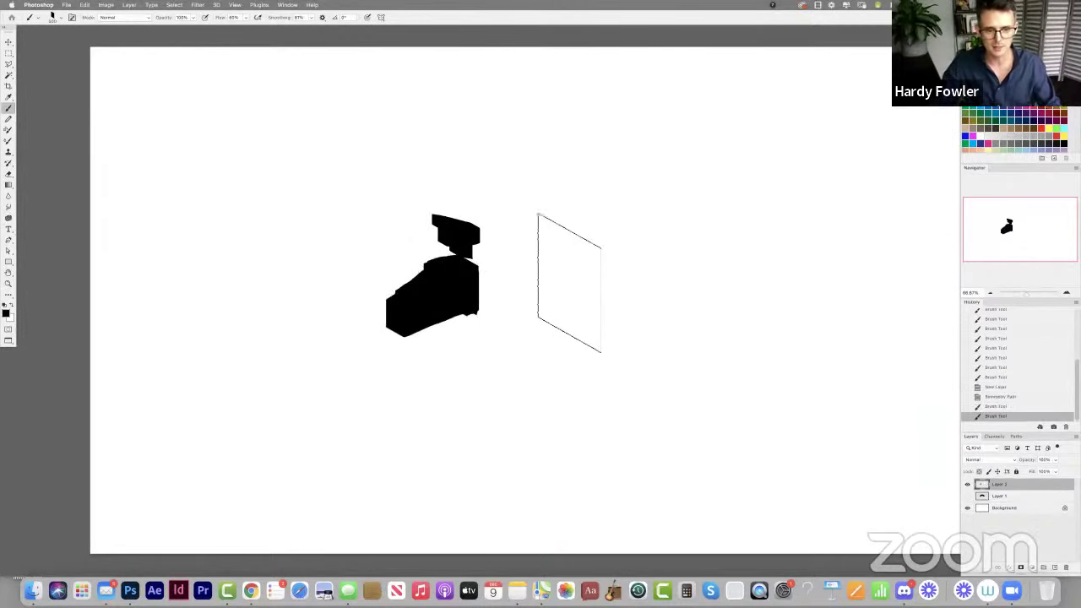
Duplicate the half-silhouette beside the original and flip the copy horizontally so the two halves face each other.
key("v")
left_click_drag(553, 271, 664, 268)
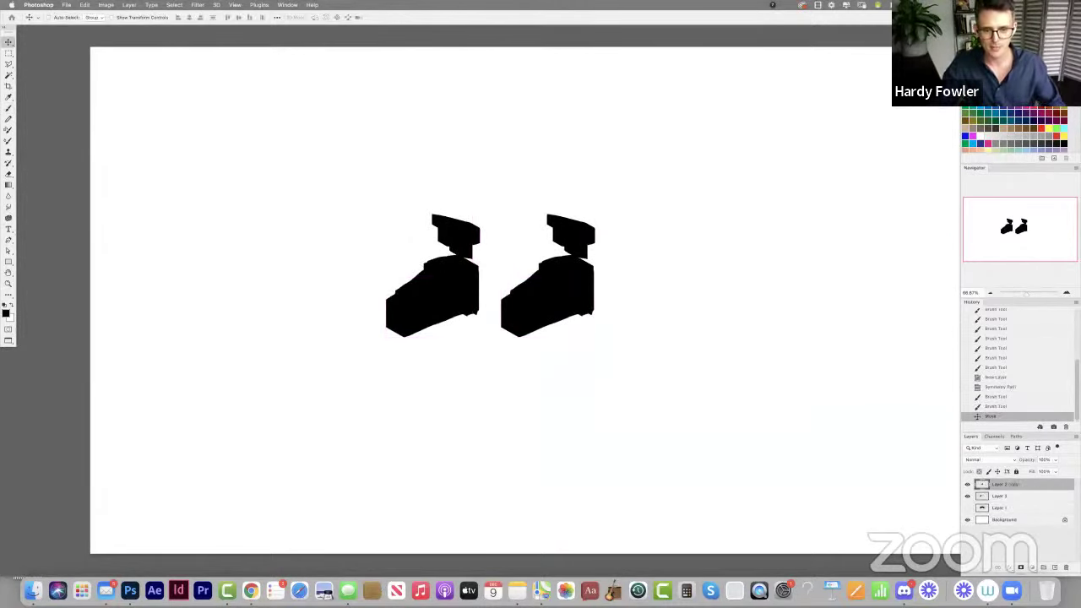
key("super+t")
right_click(569, 238)
left_click(610, 437)
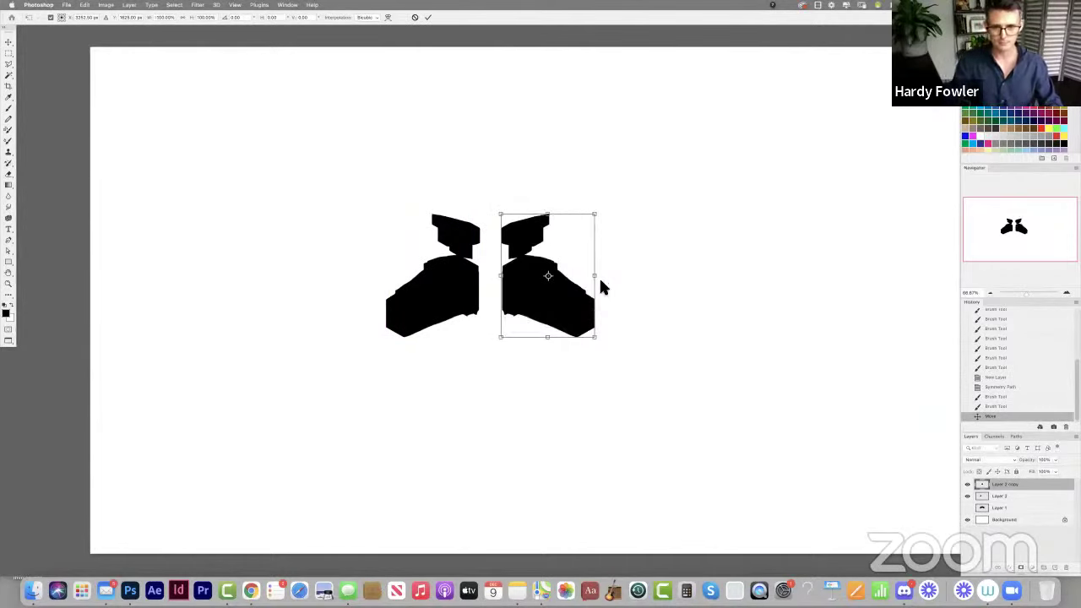
key("Return")
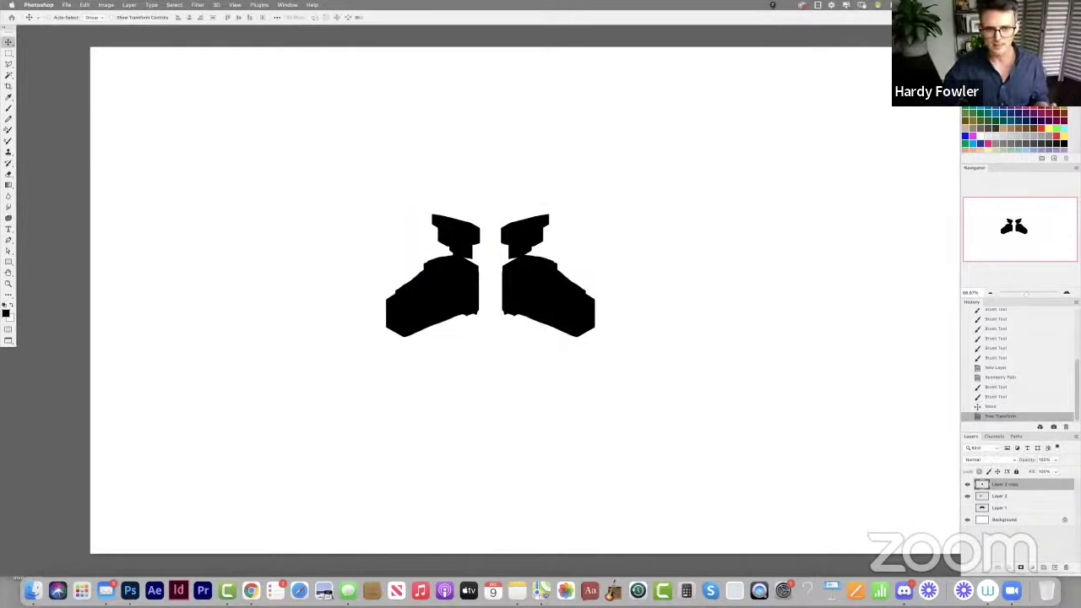
Merge the two halves into one layer and show Layer 1 in place of the merged layer.
left_click(1020, 496, "shift")
key("super+e")
left_click(967, 484)
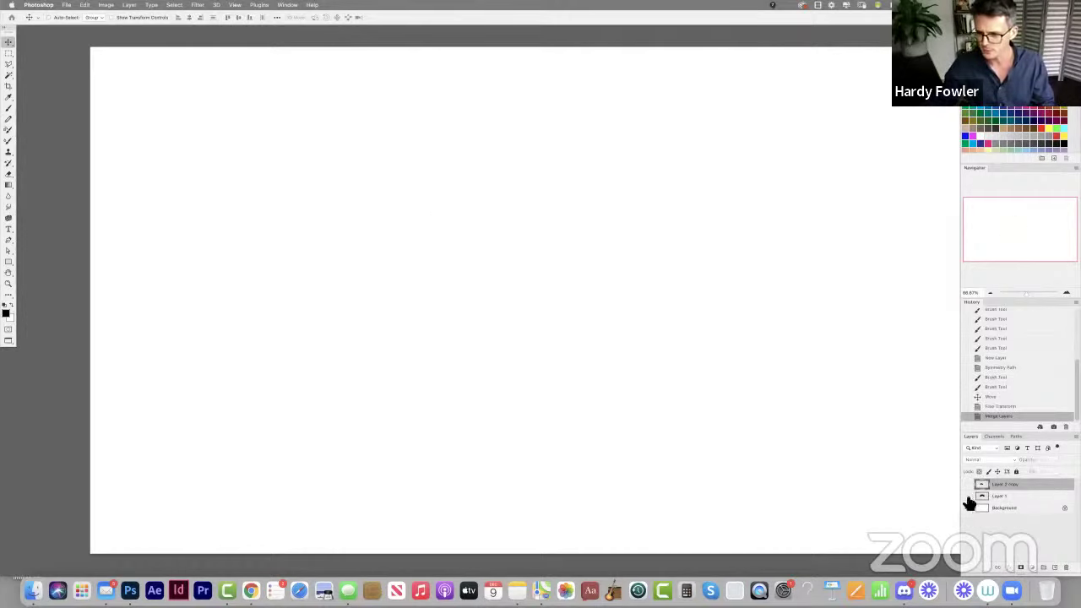
left_click(967, 497)
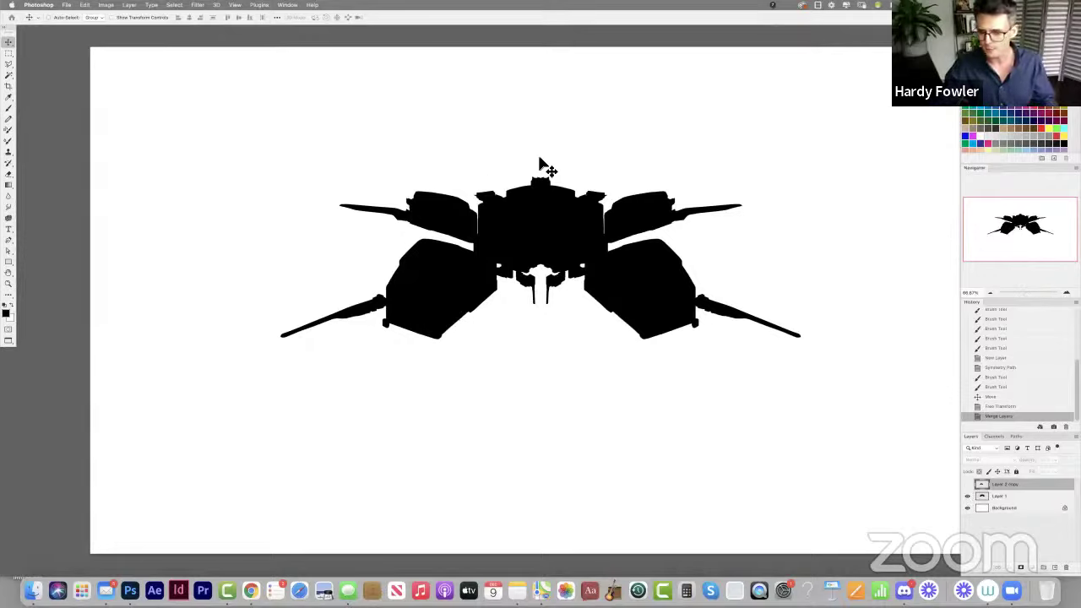
Add an empty layer directly above Layer 1 and switch back to the Brush tool.
left_click(1018, 497)
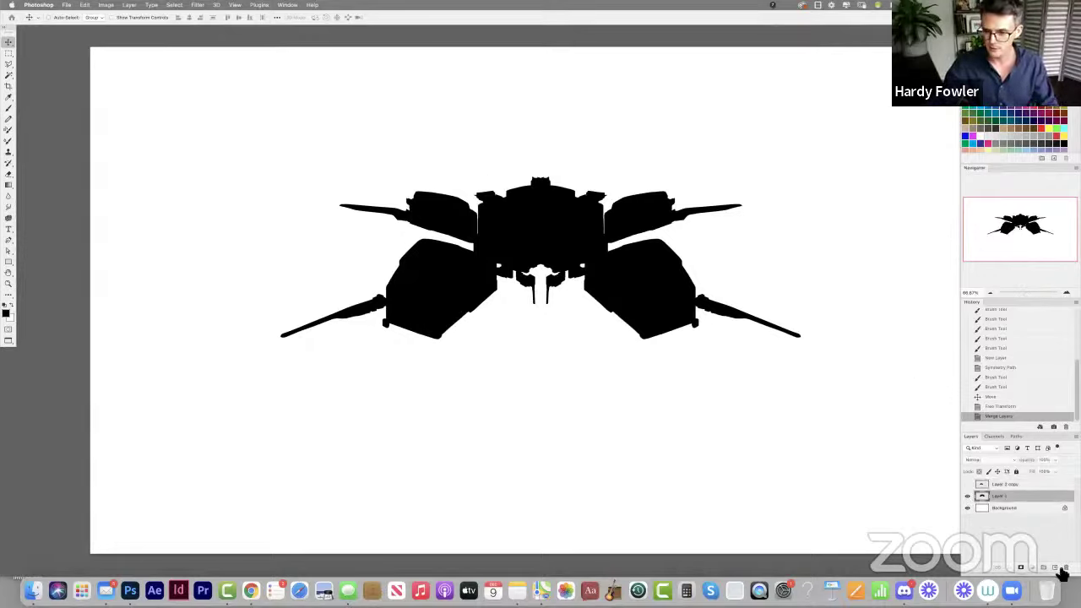
left_click(1054, 568)
key("b")
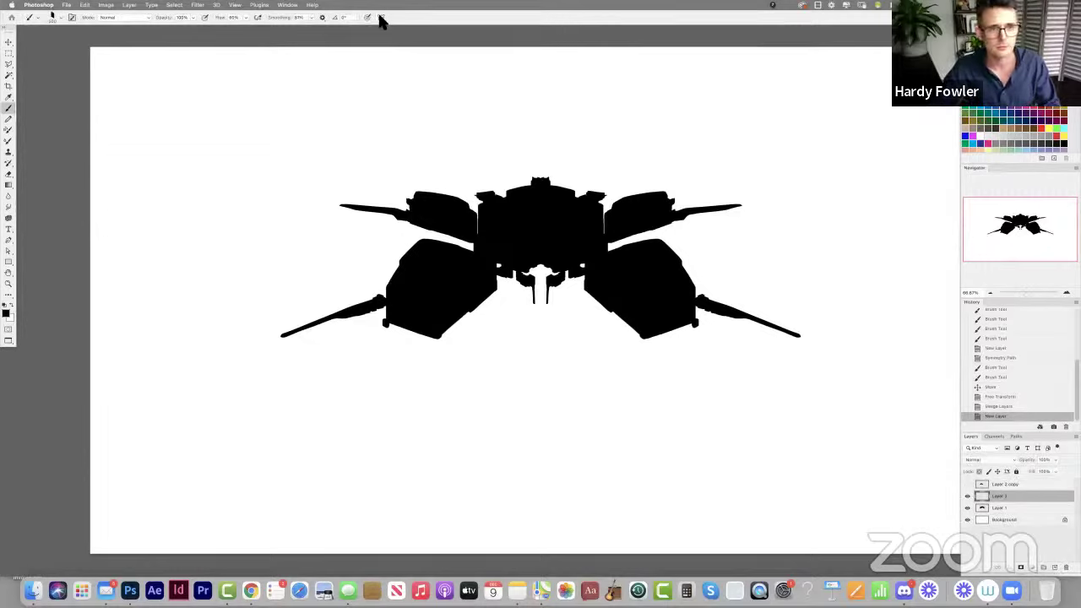
Create a new vertical paint symmetry axis at the canvas centre and hide Layer 1.
left_click(380, 17)
left_click(422, 42)
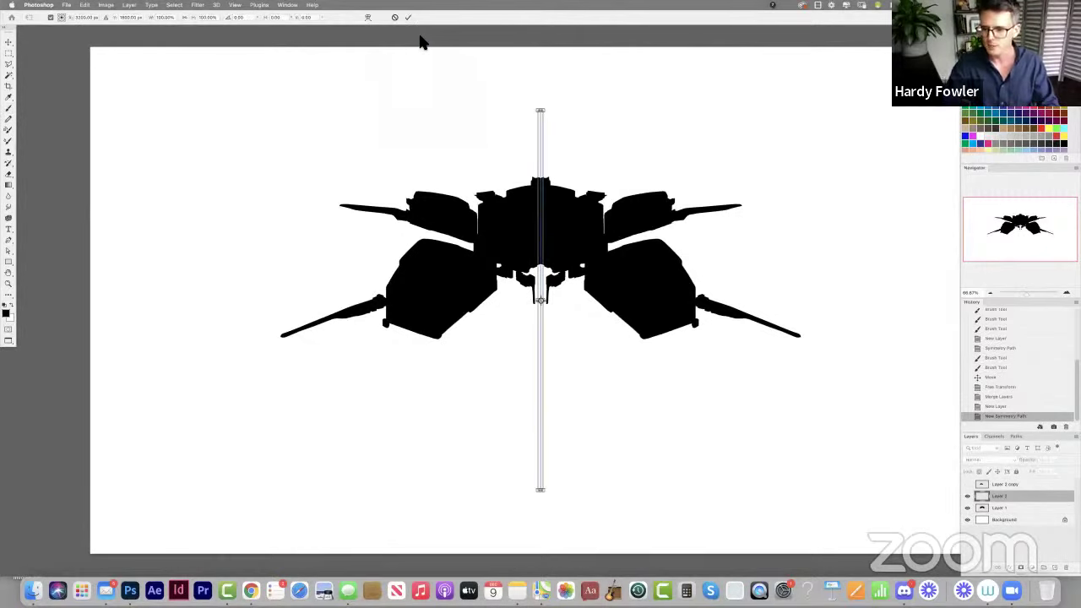
left_click(967, 508)
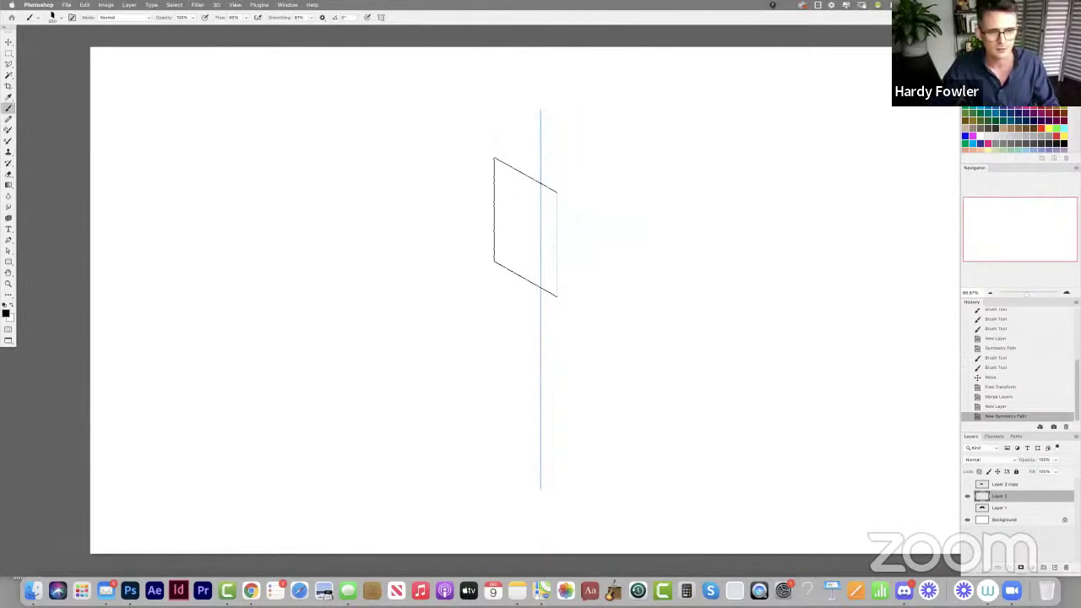
Paint a mirrored black silhouette with two large upper lobes, a central bridge, smaller lower blocks and small knobs on the lobes.
mouse_move(520, 225)
left_mouse_down()
mouse_move(459, 245)
mouse_move(516, 242)
mouse_move(532, 229)
mouse_move(523, 219)
mouse_move(484, 226)
left_mouse_up()
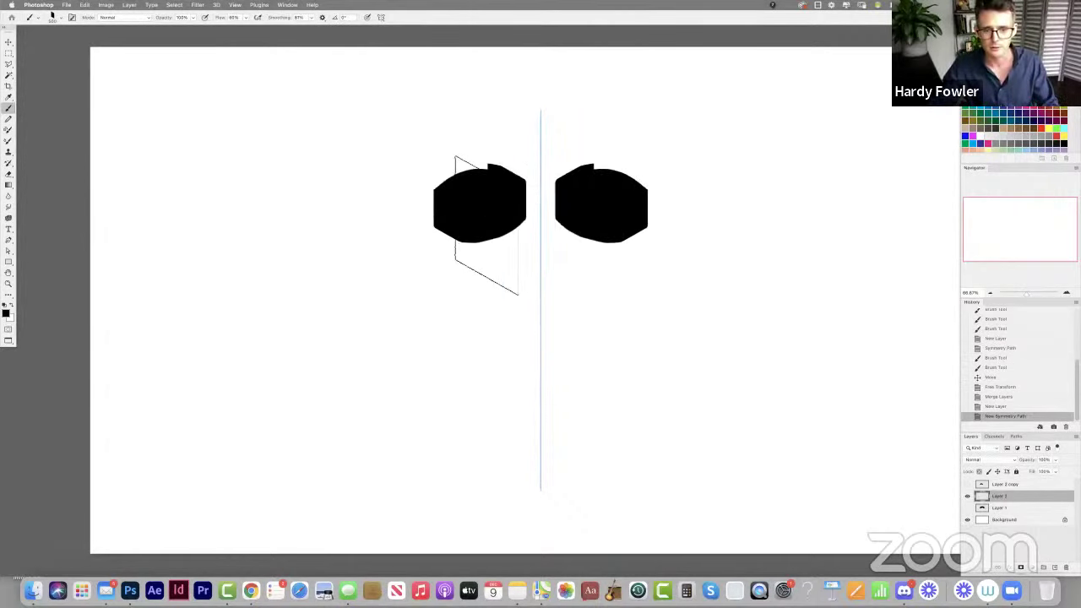
mouse_move(530, 259)
left_mouse_down()
mouse_move(543, 267)
mouse_move(558, 254)
mouse_move(568, 272)
mouse_move(514, 265)
mouse_move(519, 254)
mouse_move(492, 266)
mouse_move(518, 260)
left_mouse_up()
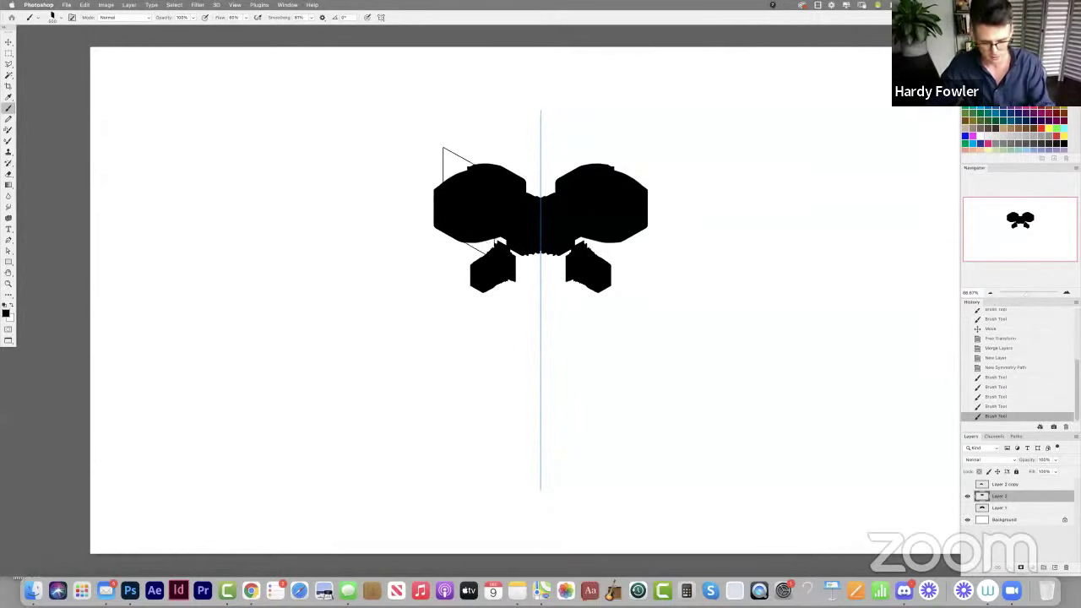
left_click_drag(479, 157, 472, 161)
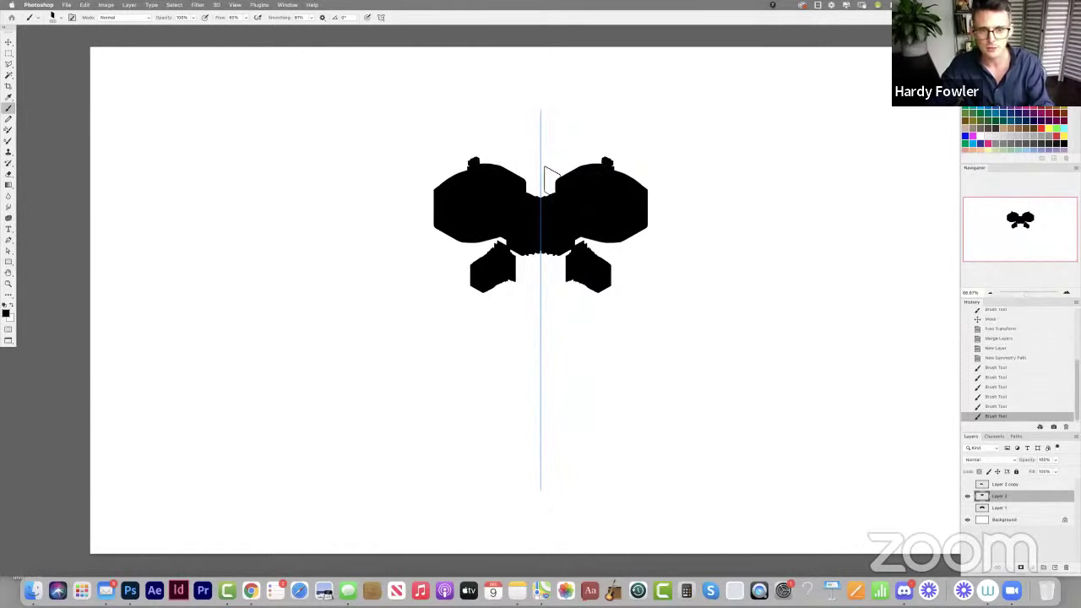
left_click_drag(525, 183, 528, 184)
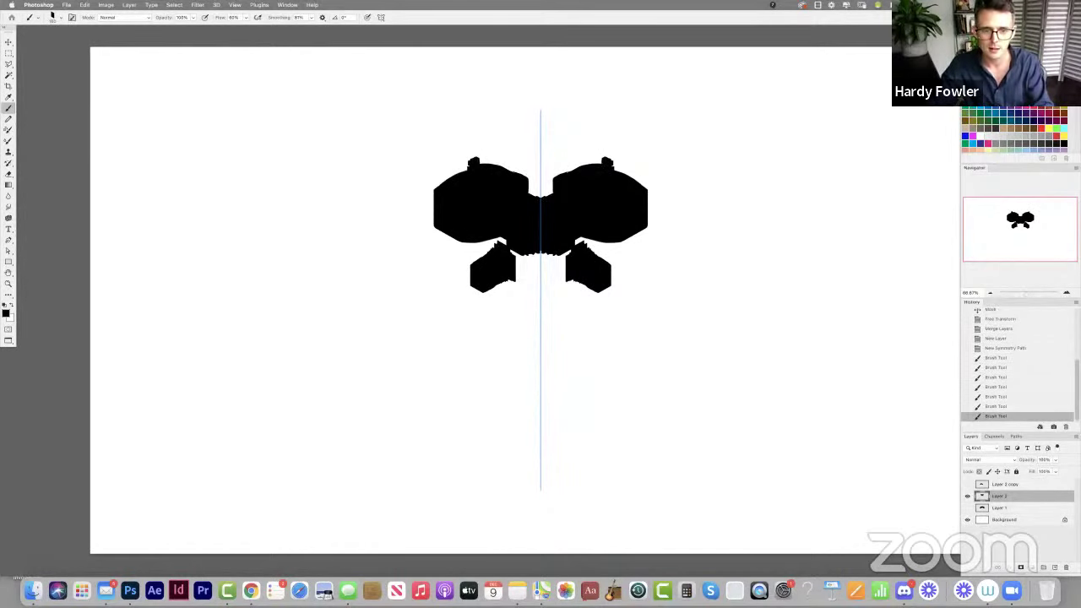
left_click(439, 187)
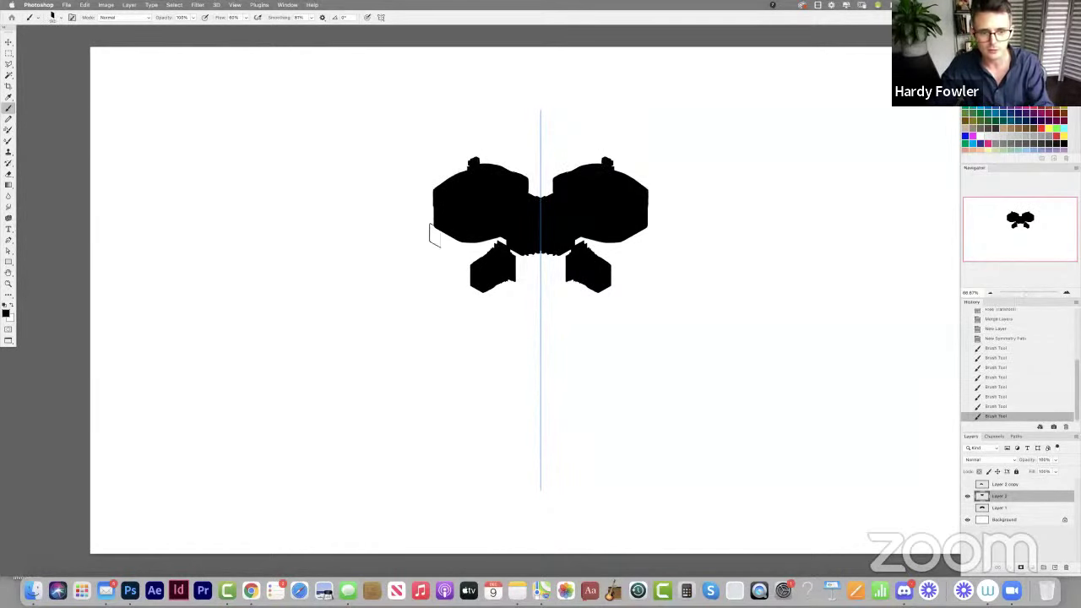
Paint mirrored long sloping barrels and short horizontal stubs on the lobes, and undo the long diagonal barrels on the lower blocks.
mouse_move(430, 236)
left_mouse_down()
mouse_move(427, 224)
mouse_move(360, 254)
mouse_move(440, 235)
left_mouse_up()
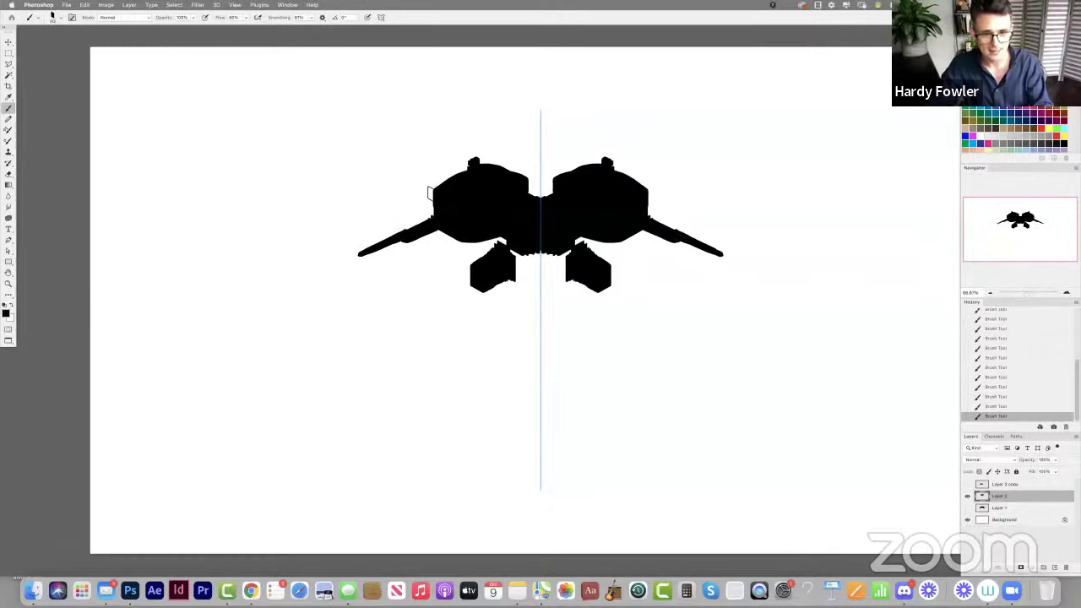
left_click_drag(429, 191, 417, 189)
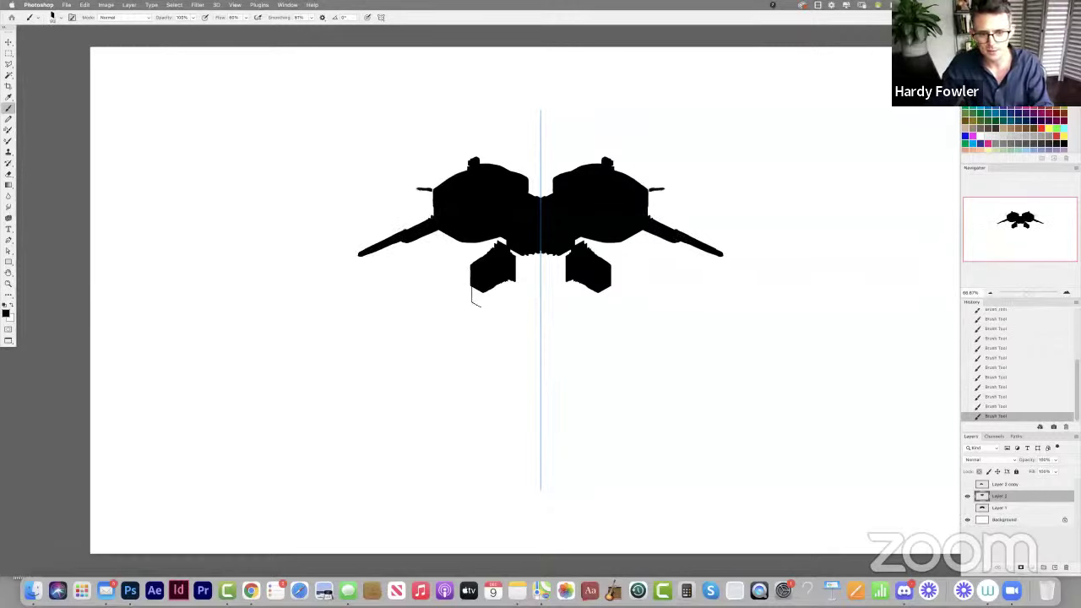
left_click_drag(471, 293, 444, 313)
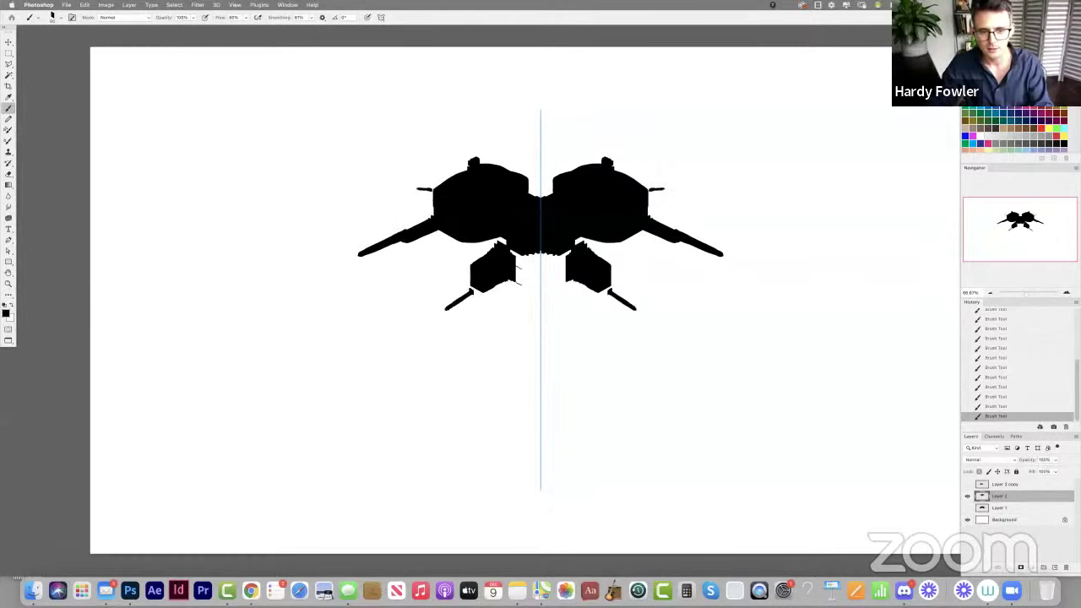
key("super+z")
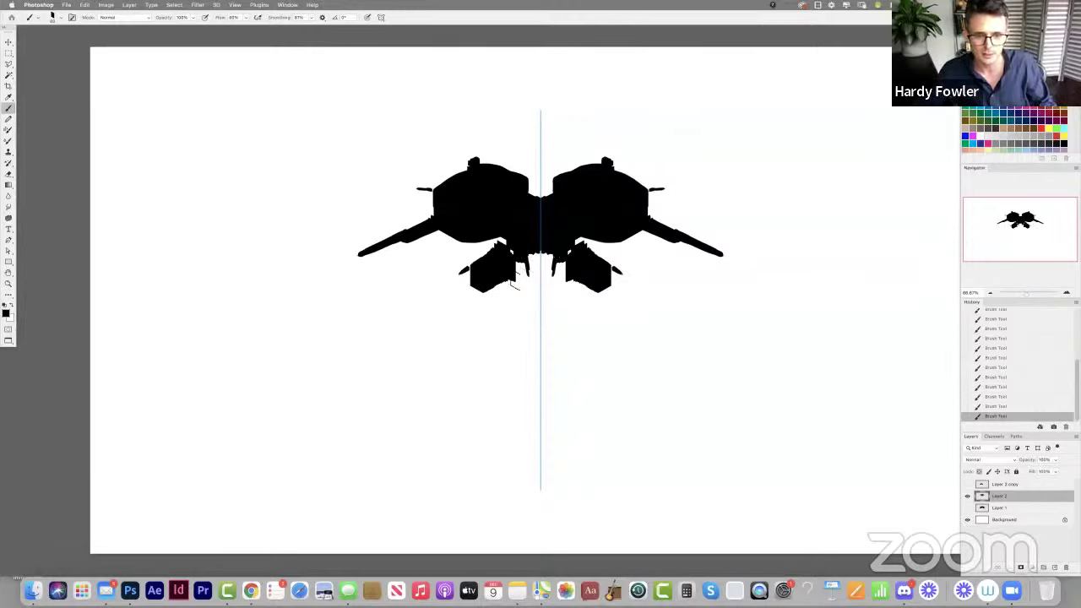
Refine the underside of the central body with small hanging spikes and smooth the upper contours of the two lower blocks.
key("e")
left_click_drag(534, 287, 541, 263)
key("b")
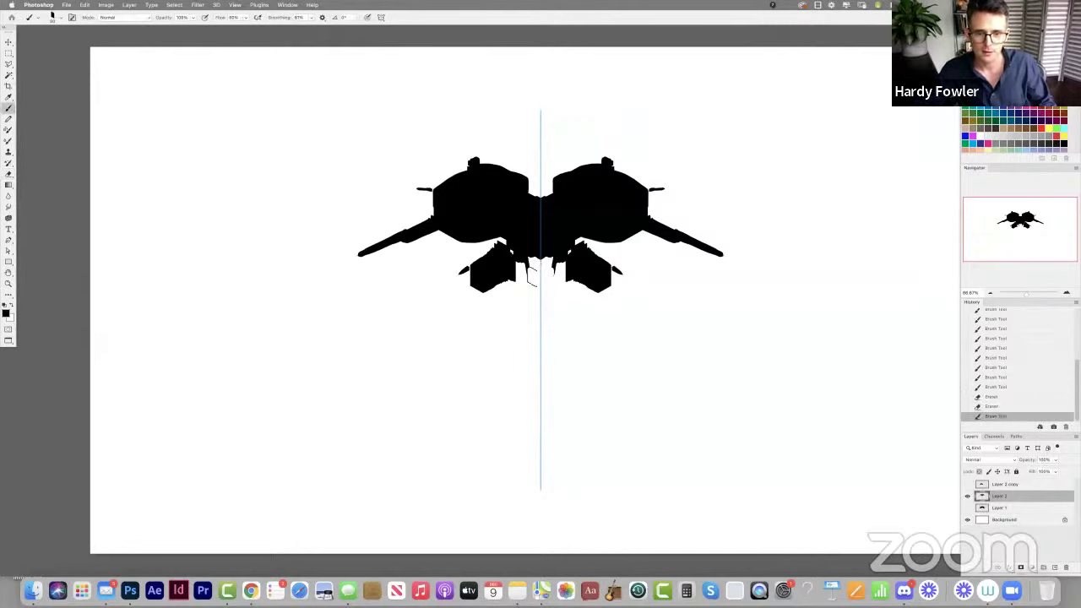
key("e")
key("b")
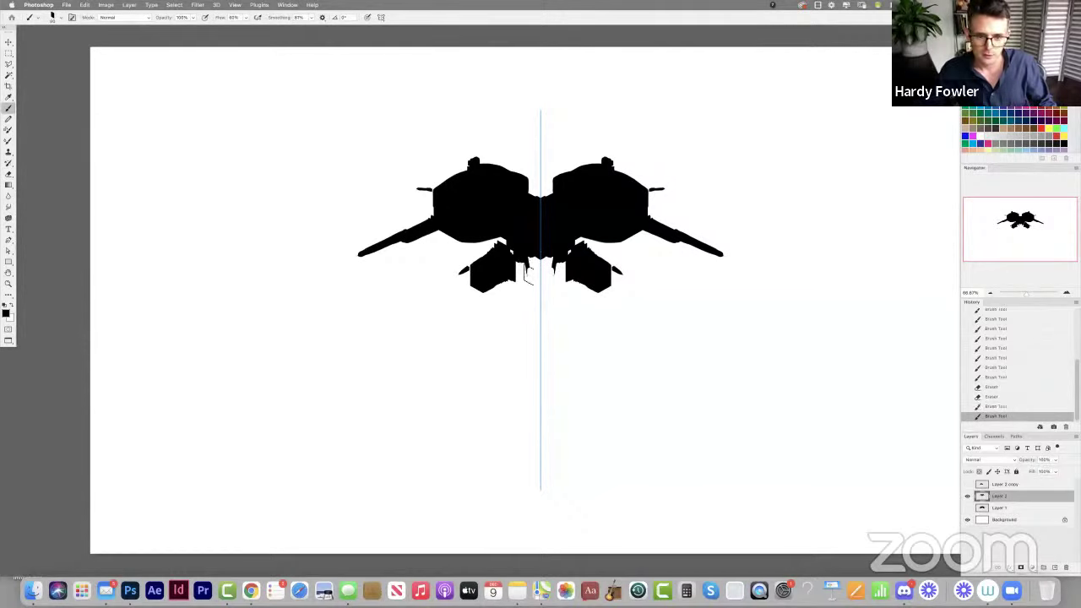
mouse_move(527, 277)
left_mouse_down()
mouse_move(489, 247)
mouse_move(475, 262)
mouse_move(502, 243)
mouse_move(503, 281)
left_mouse_up()
key("e")
key("b")
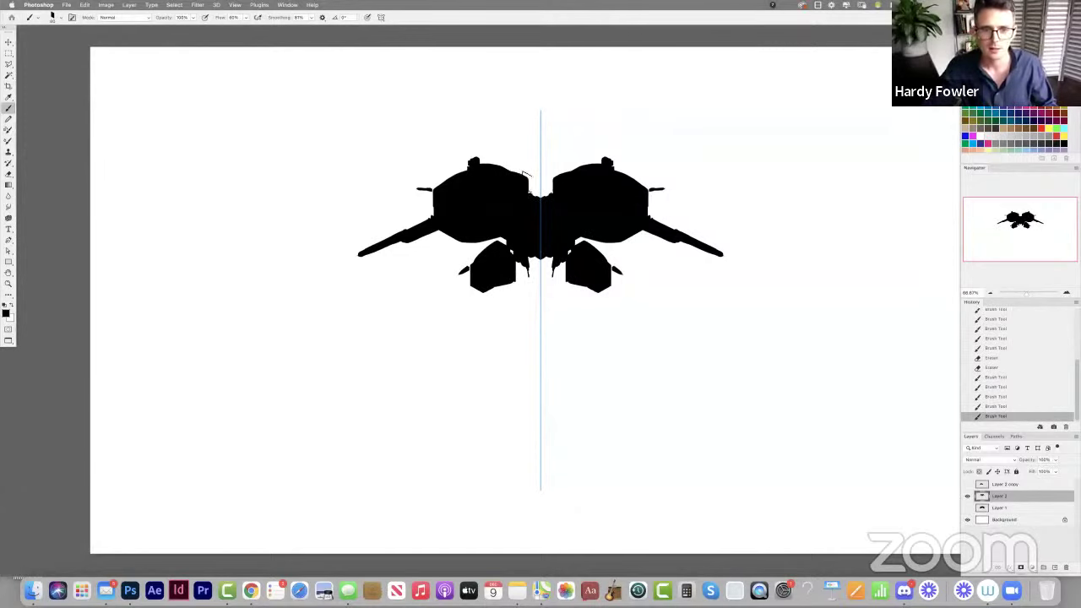
Paint mirrored upright fins on the inner upper edges of the lobes and trim them with the Eraser into small points.
left_click_drag(525, 173, 521, 168)
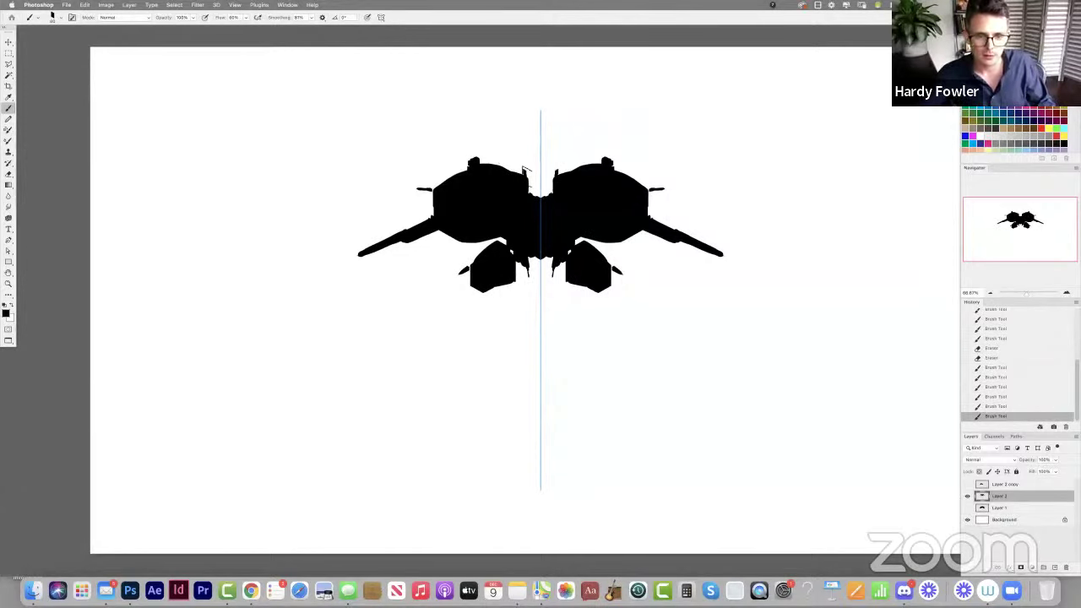
left_click(524, 166)
left_click(523, 167)
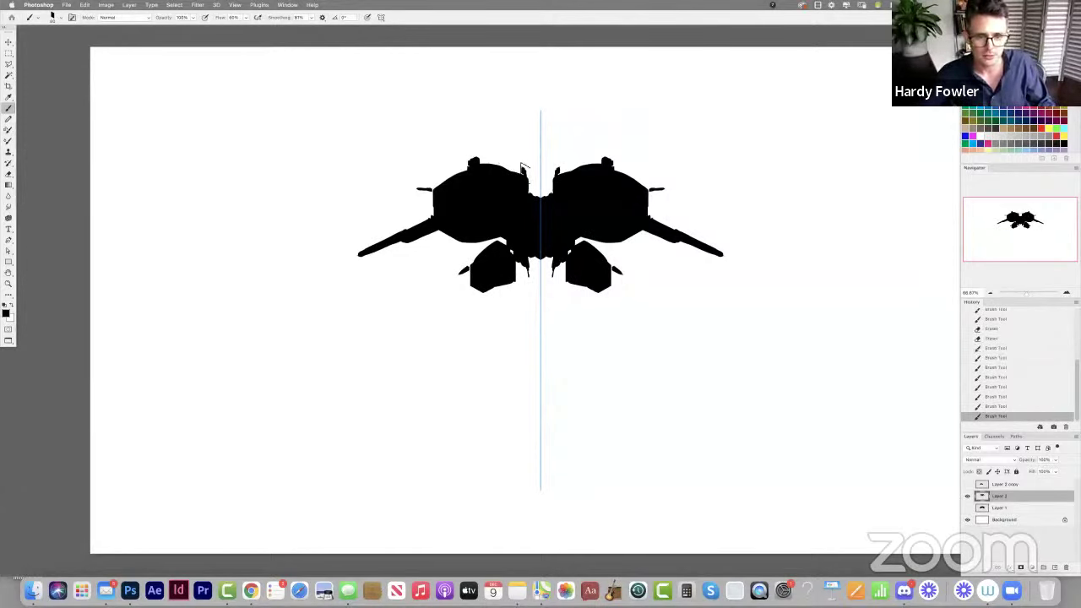
left_click_drag(523, 167, 525, 118)
key("e")
key("b")
key("e")
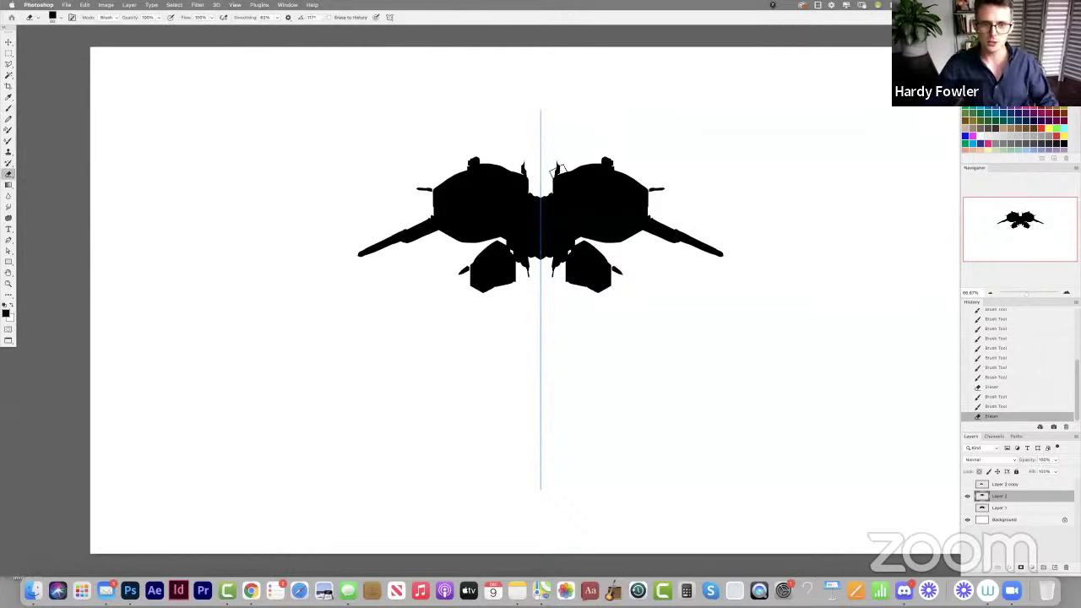
key("b")
Taper the long side barrels to sharp points and shape thin pointed barrels on the outer sides of the lower blocks.
key("e")
left_click_drag(417, 242, 437, 233)
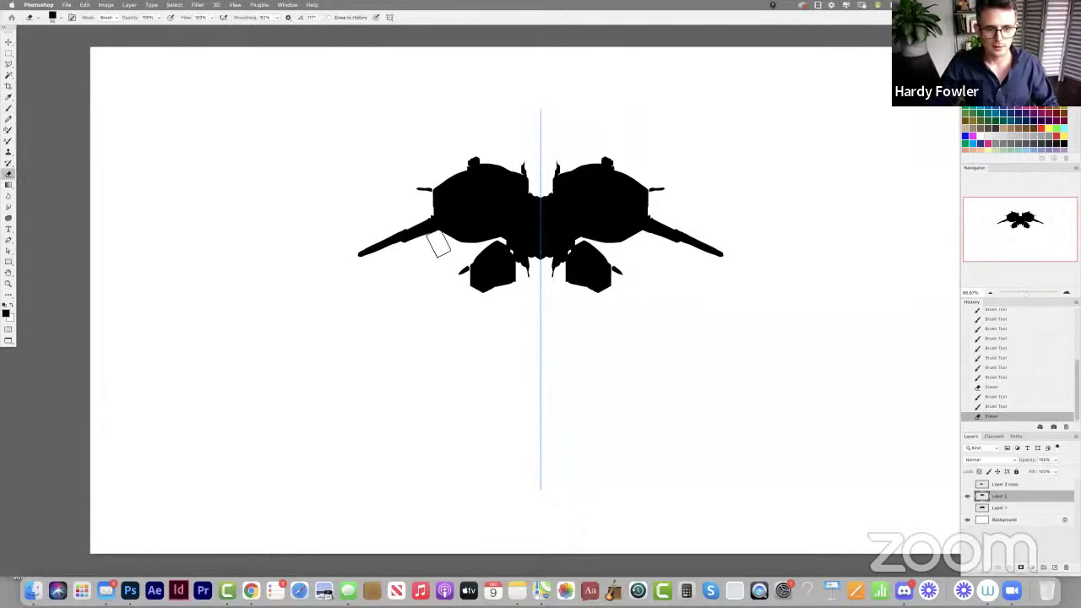
mouse_move(369, 267)
left_mouse_down()
mouse_move(410, 253)
mouse_move(467, 282)
mouse_move(438, 285)
mouse_move(489, 290)
left_mouse_up()
key("b")
key("e")
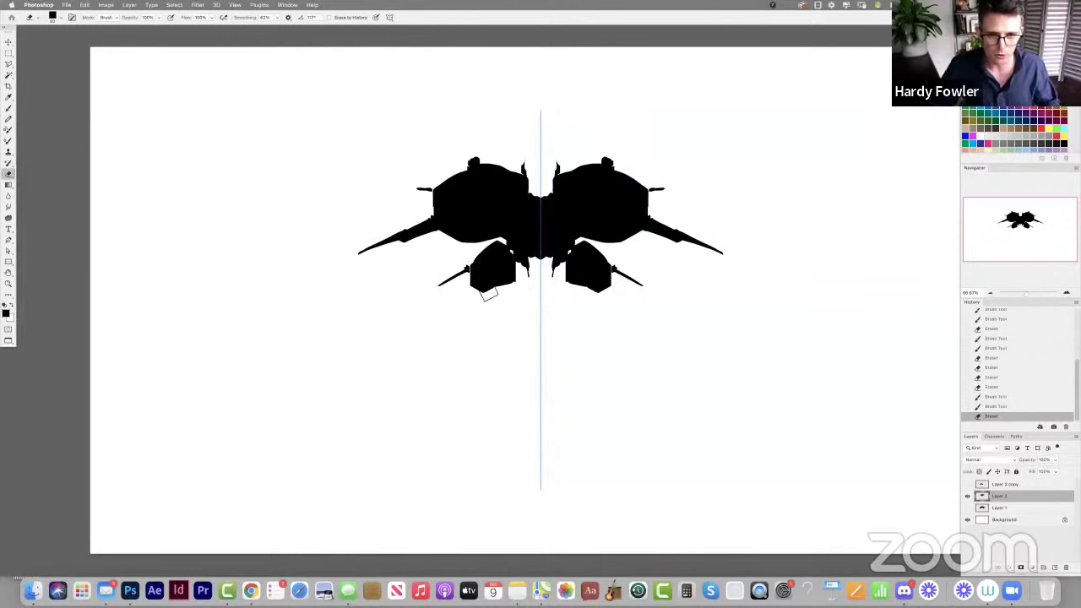
Build up the bottom edges of the lower blocks and the undersides of the large lobes into more angular shapes.
key("b")
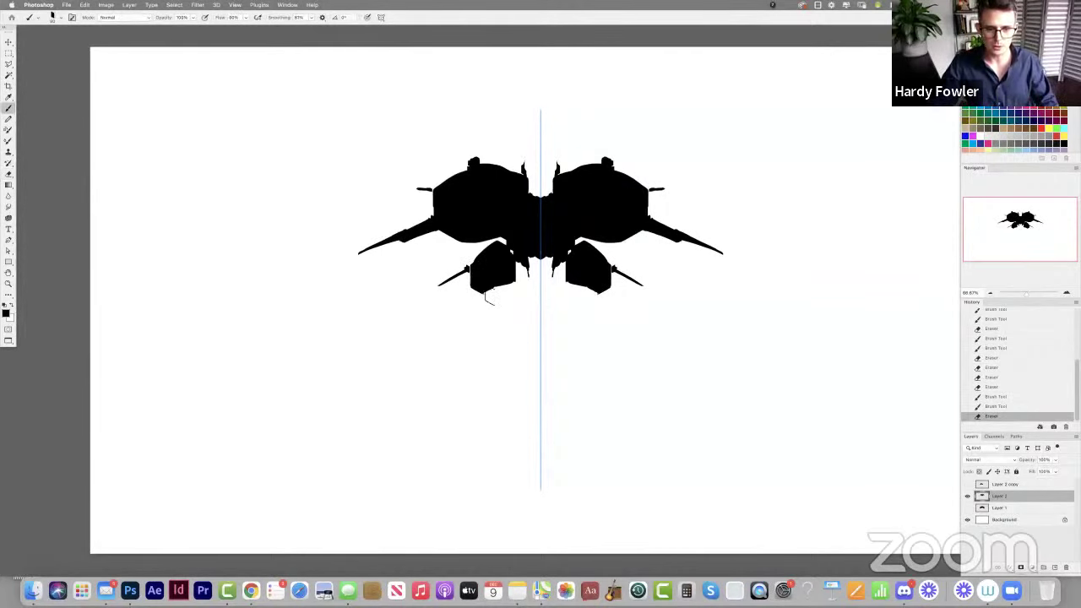
left_click_drag(500, 292, 509, 283)
left_click_drag(507, 245, 512, 250)
mouse_move(447, 236)
left_mouse_down()
mouse_move(444, 247)
mouse_move(463, 251)
mouse_move(457, 245)
left_mouse_up()
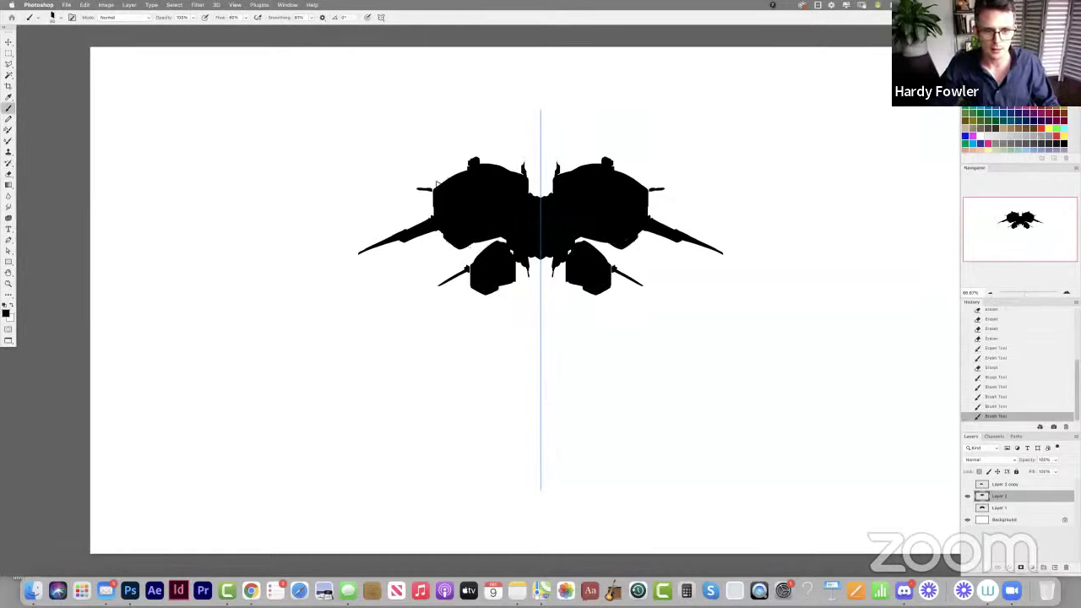
Erase stepped notches along the outer upper edges of the large lobes.
key("e")
left_click_drag(464, 164, 439, 183)
key("e")
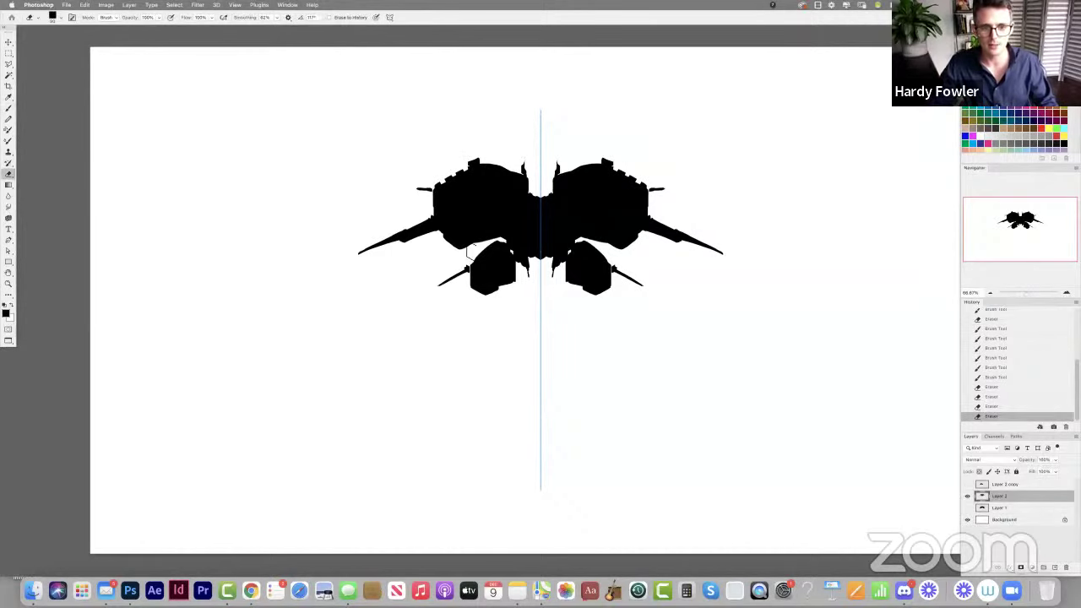
Brush small refinements onto the undersides of the large lobes and the inner edges of the lower blocks.
key("b")
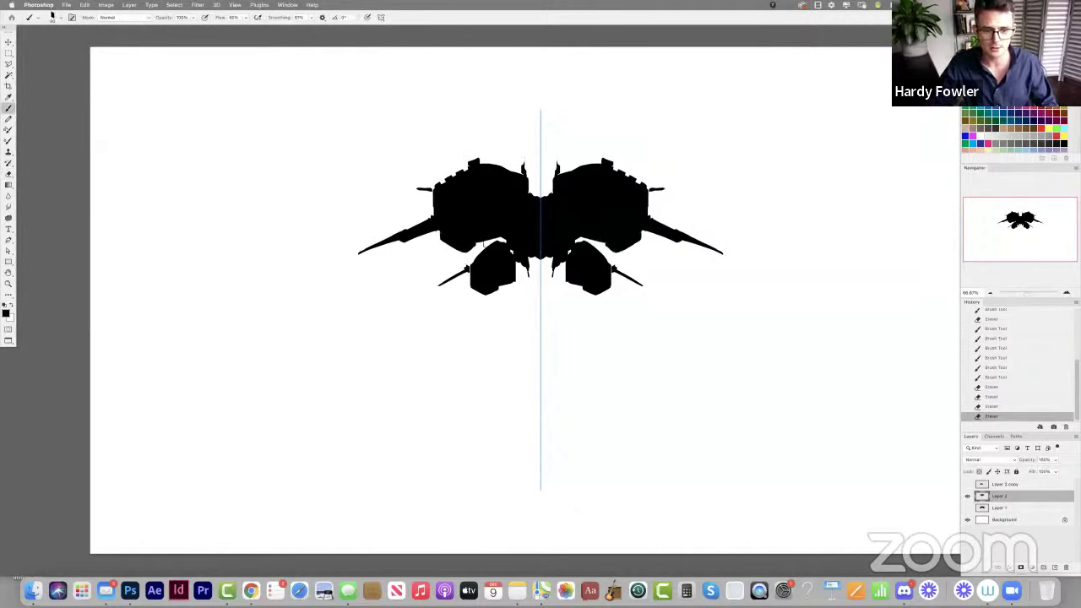
left_click_drag(484, 244, 477, 244)
left_click(507, 294)
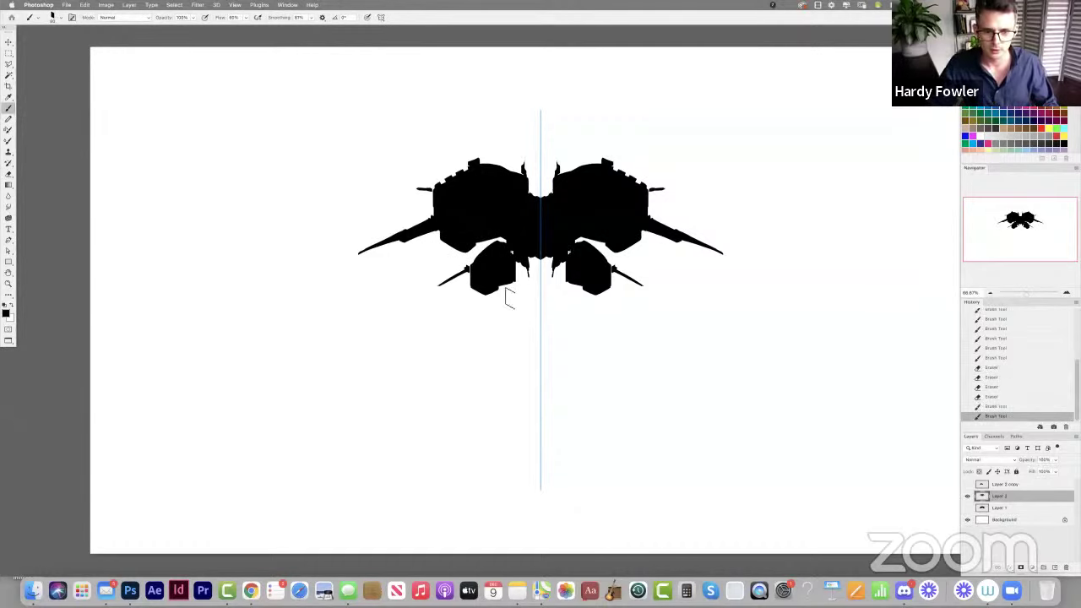
left_click(524, 270)
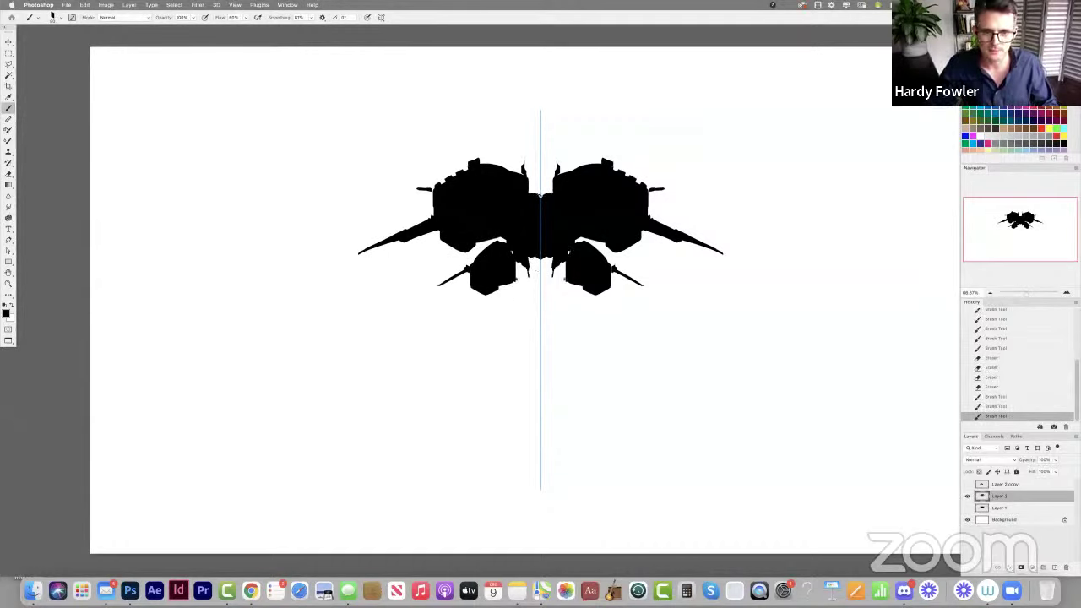
Paint two thin mirrored vertical antennas rising from the central body on either side of the symmetry axis.
left_click_drag(539, 194, 533, 189)
left_click(537, 190)
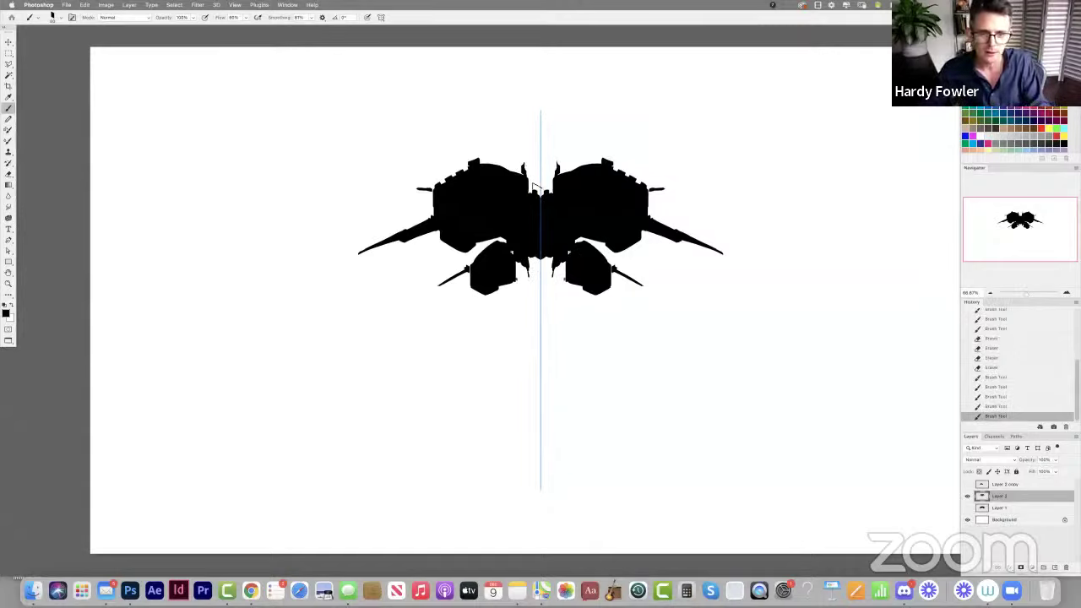
left_click(533, 175)
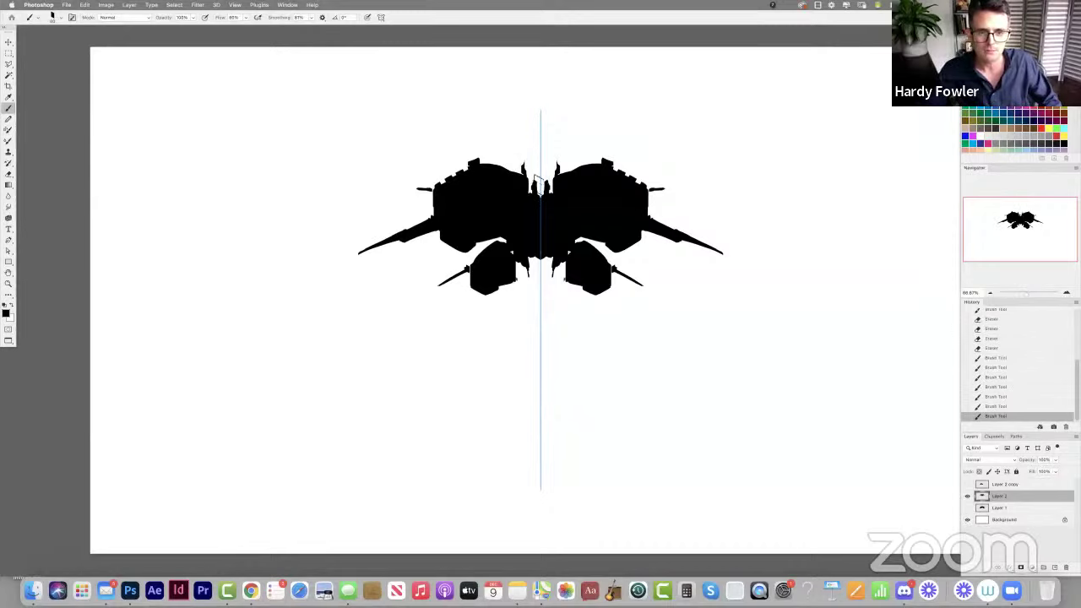
left_click_drag(534, 179, 536, 136)
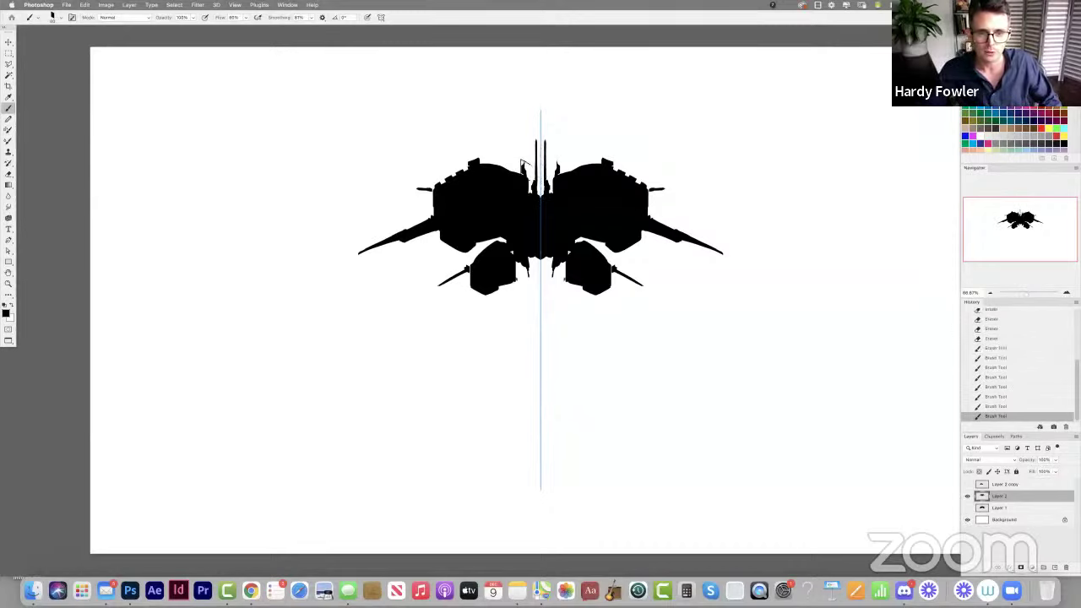
Reshape the two central antennas with the Eraser and Brush into shorter tapered spikes, and touch up the inner lower blocks.
key("e")
left_click(531, 155)
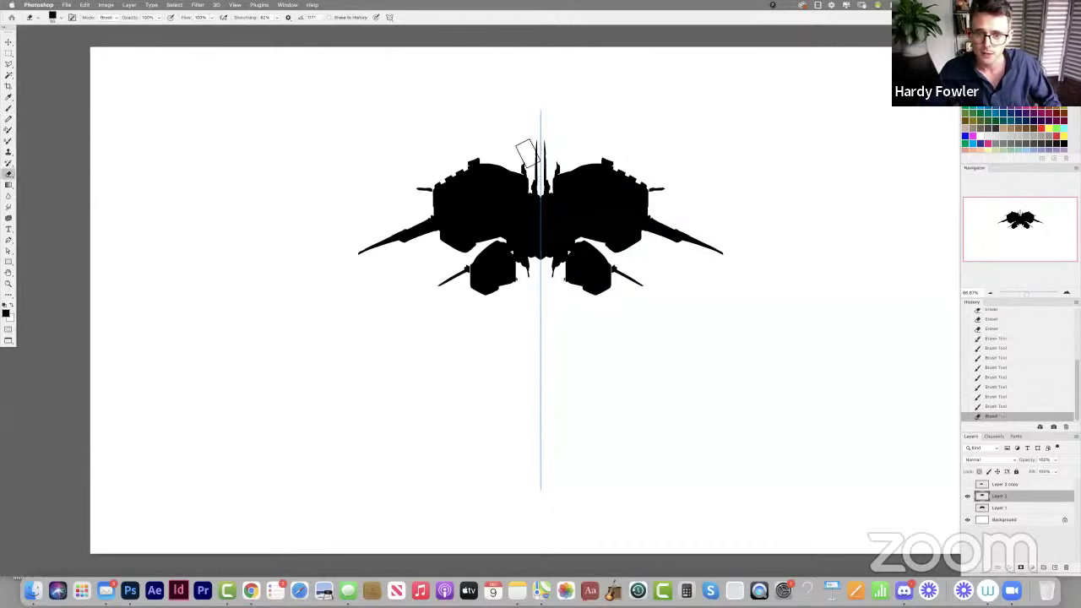
left_click(528, 154)
key("b")
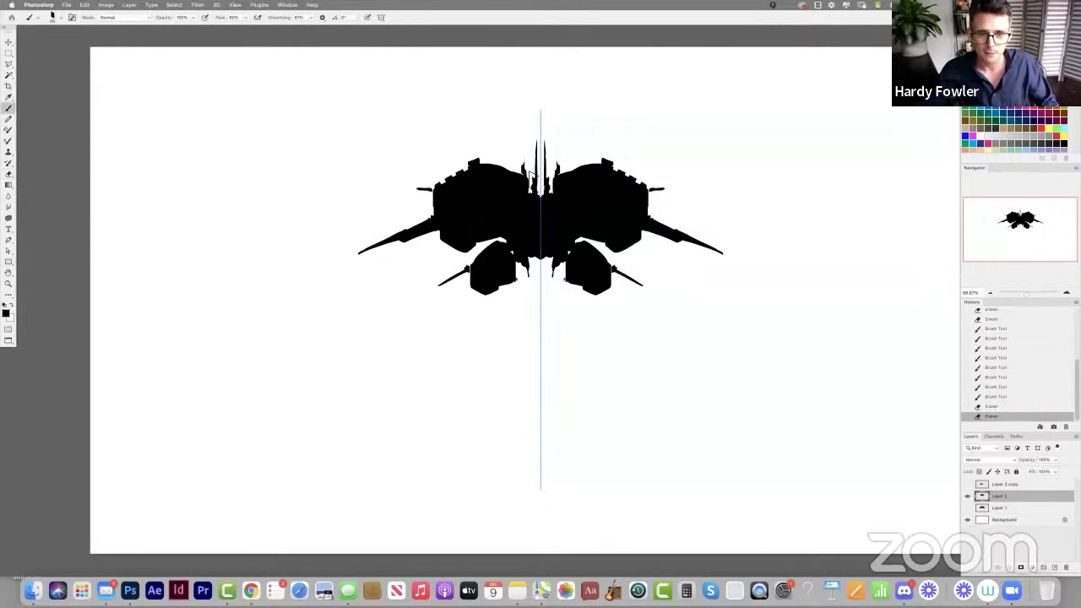
left_click_drag(537, 176, 537, 140)
key("e")
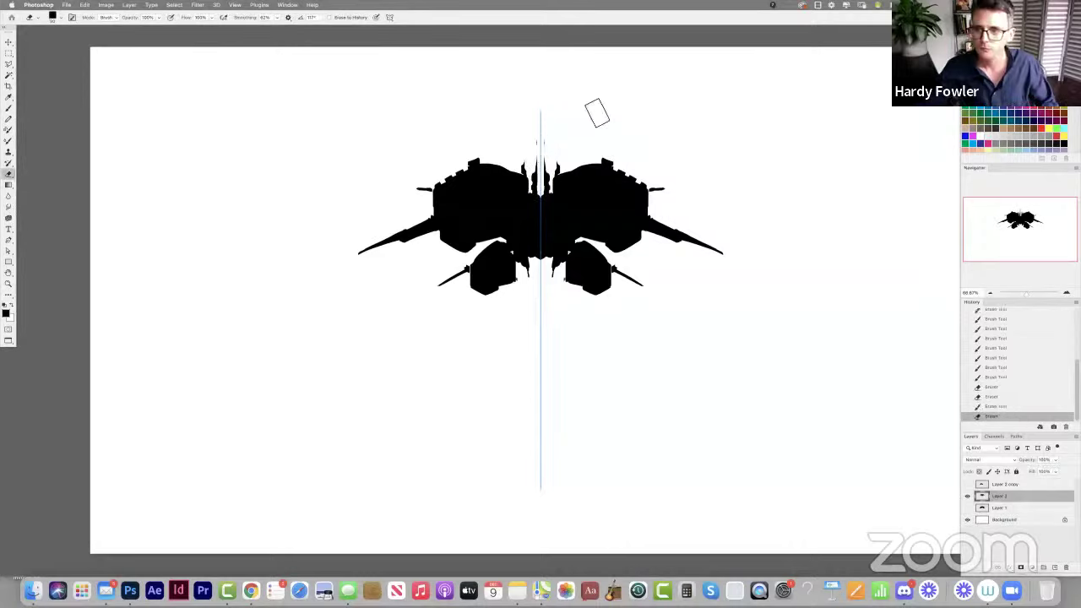
key("b")
left_click_drag(506, 289, 516, 256)
key("e")
left_click(535, 147)
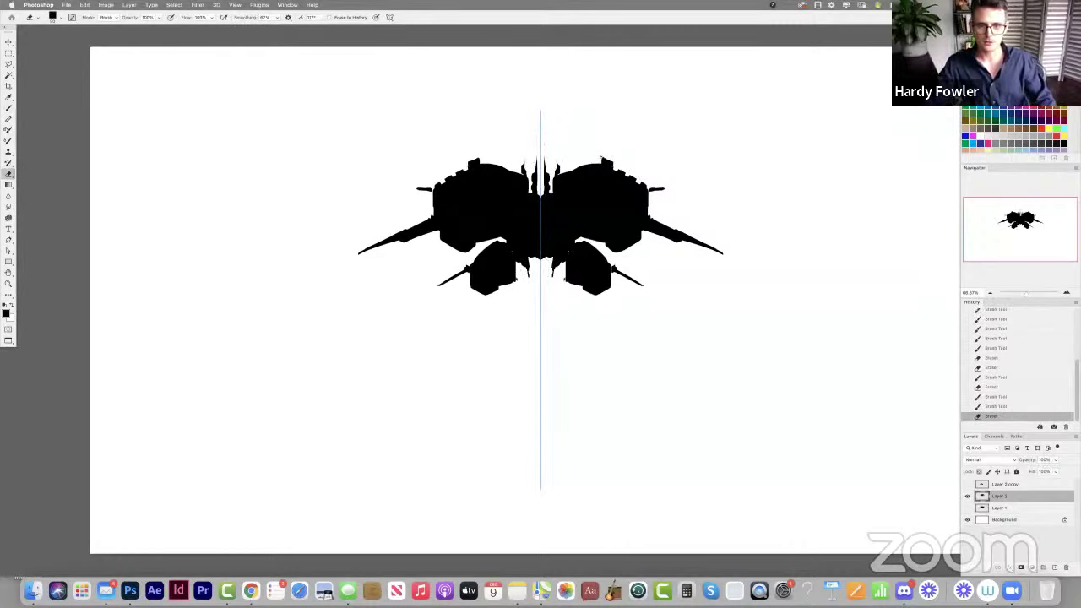
Reshape the knobs on top of the lobes and thin the short horizontal side stubs with the Eraser.
key("b")
left_click(606, 160)
key("e")
left_click(604, 159)
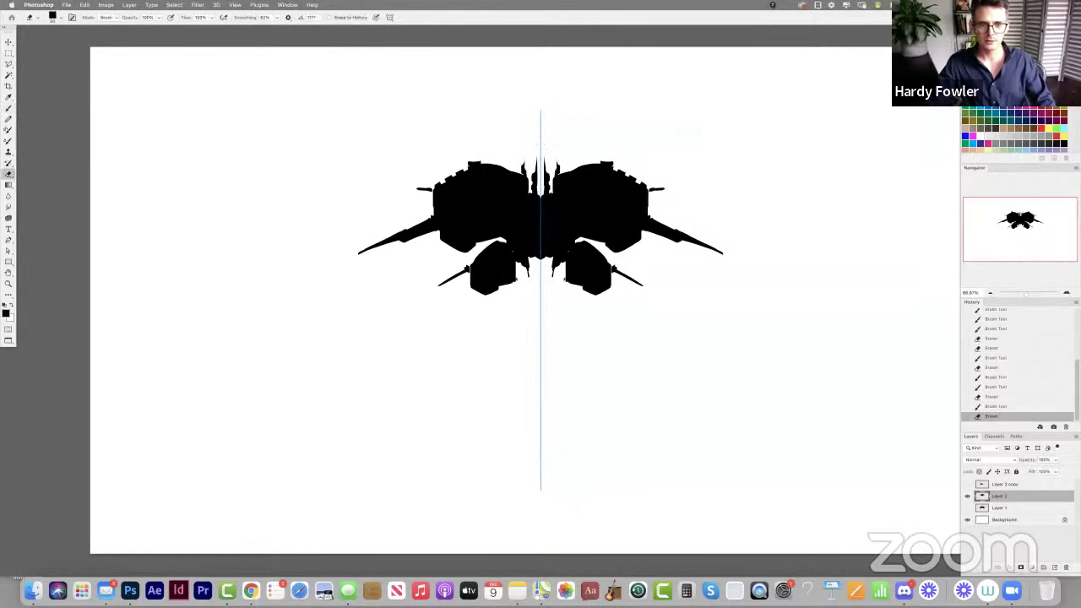
left_click(426, 185)
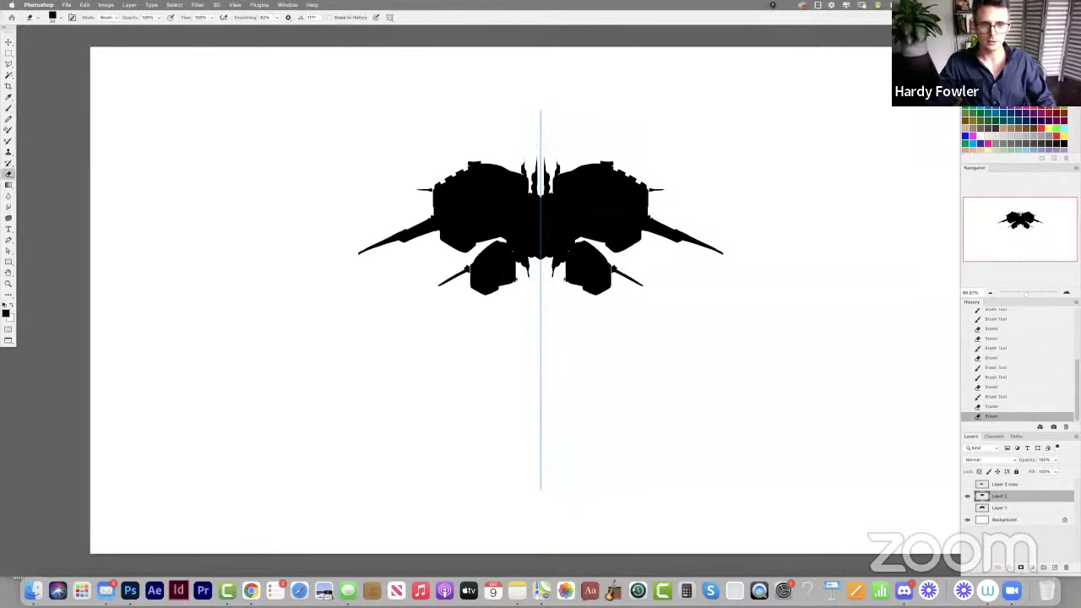
Show Layer 1 and hide the layer holding the newly painted silhouette.
left_click(967, 507)
left_click(967, 496)
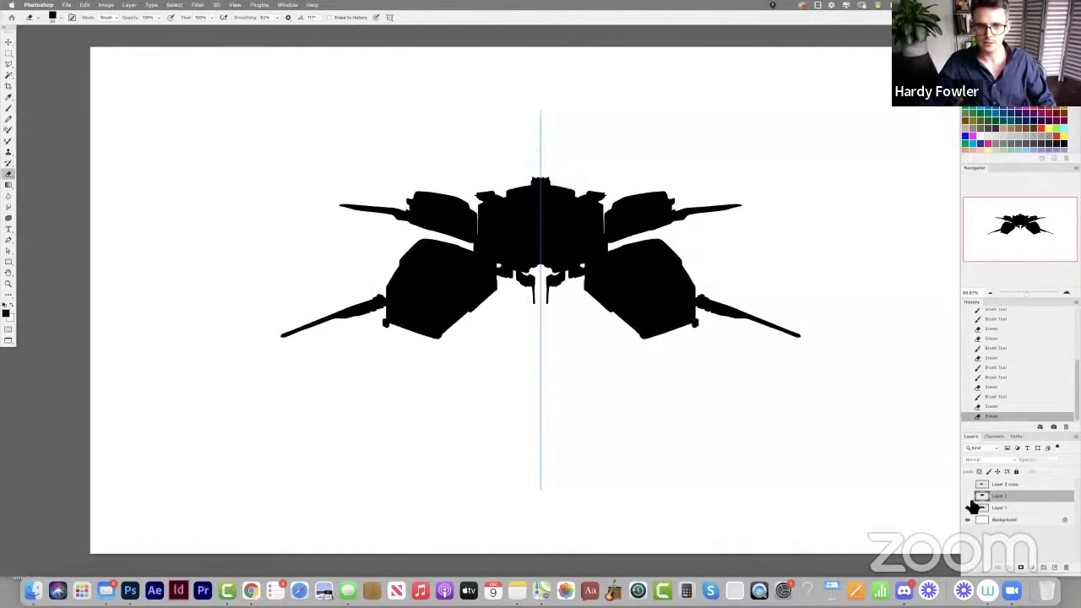
Hide Layer 1 and Layer 2, keep the white Background visible, and add a new empty layer above them.
left_click(967, 496)
left_click(967, 519)
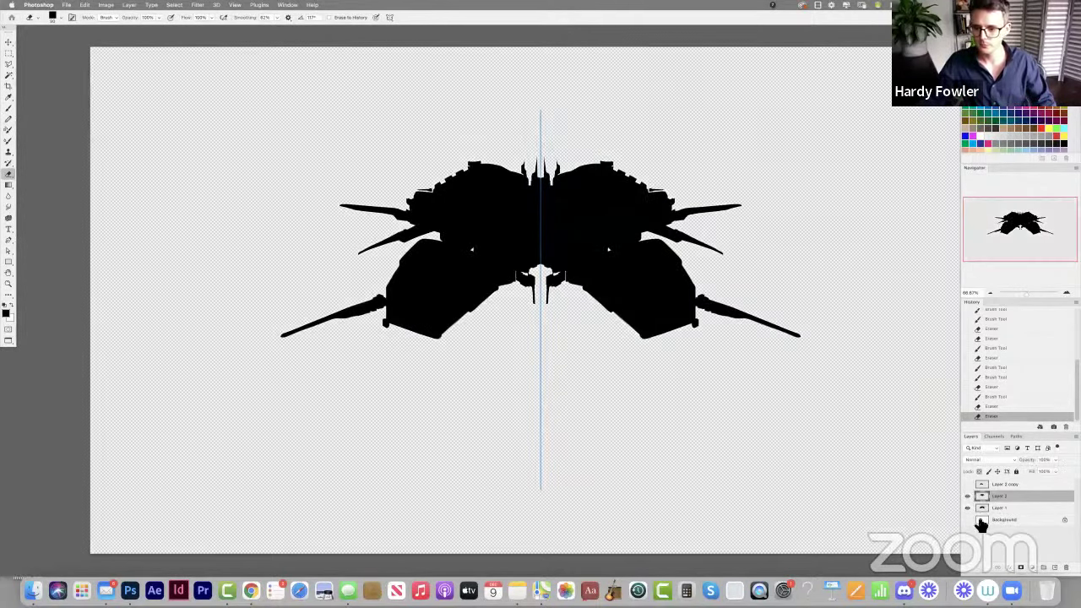
left_click(968, 519)
left_click(968, 495)
left_click(967, 507)
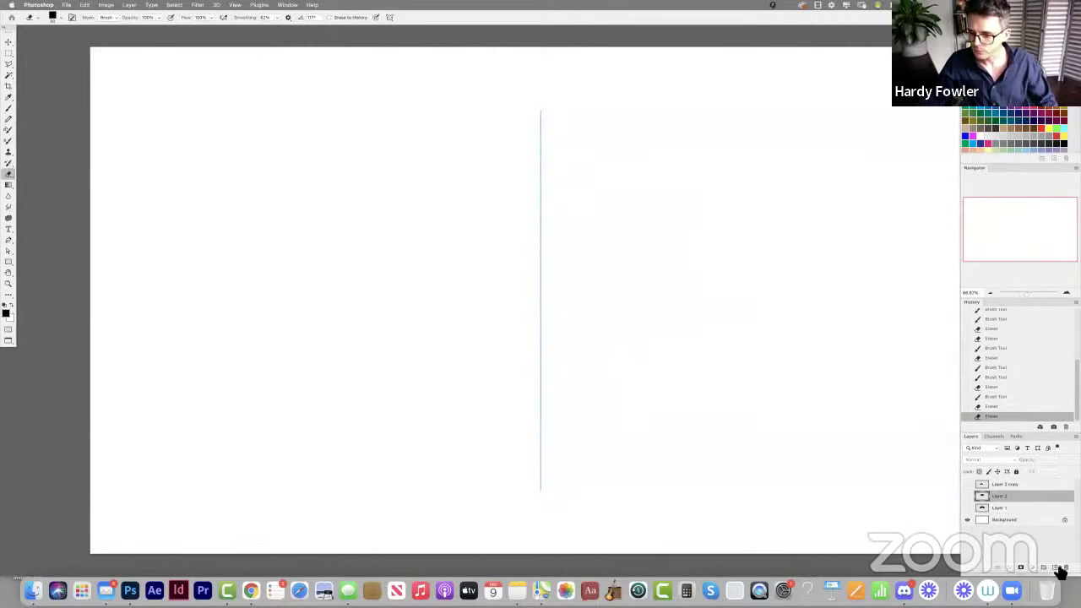
left_click(1054, 567)
Paint two large mirrored lobes beside the symmetry axis with an enlarged Brush, and trim their edges with the Eraser.
key("b")
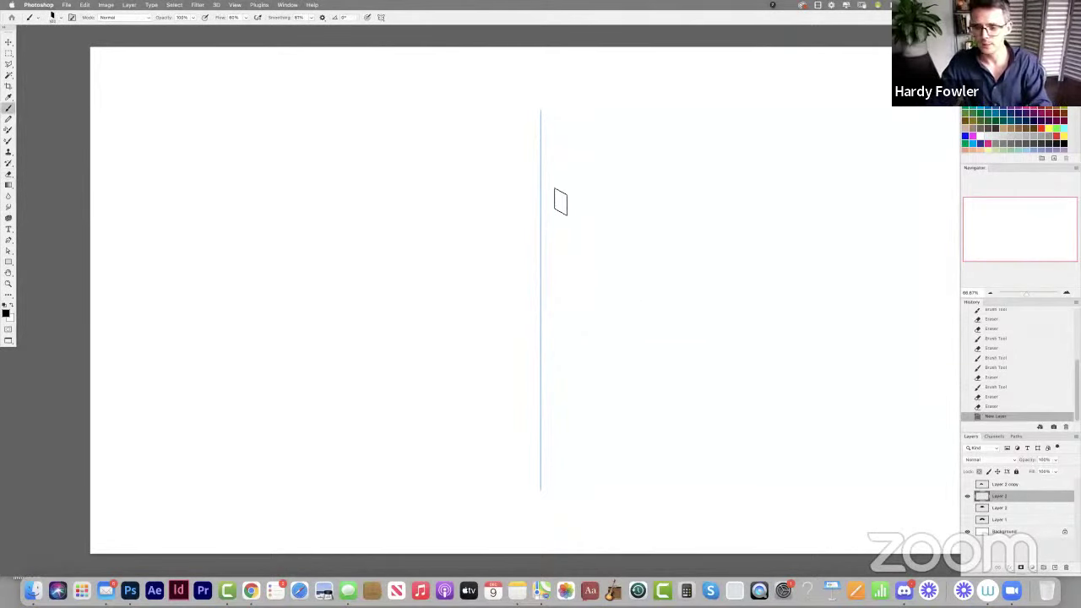
key("]")
key("]")
key("]")
key("]")
key("bracketright")
key("bracketright")
key("bracketright")
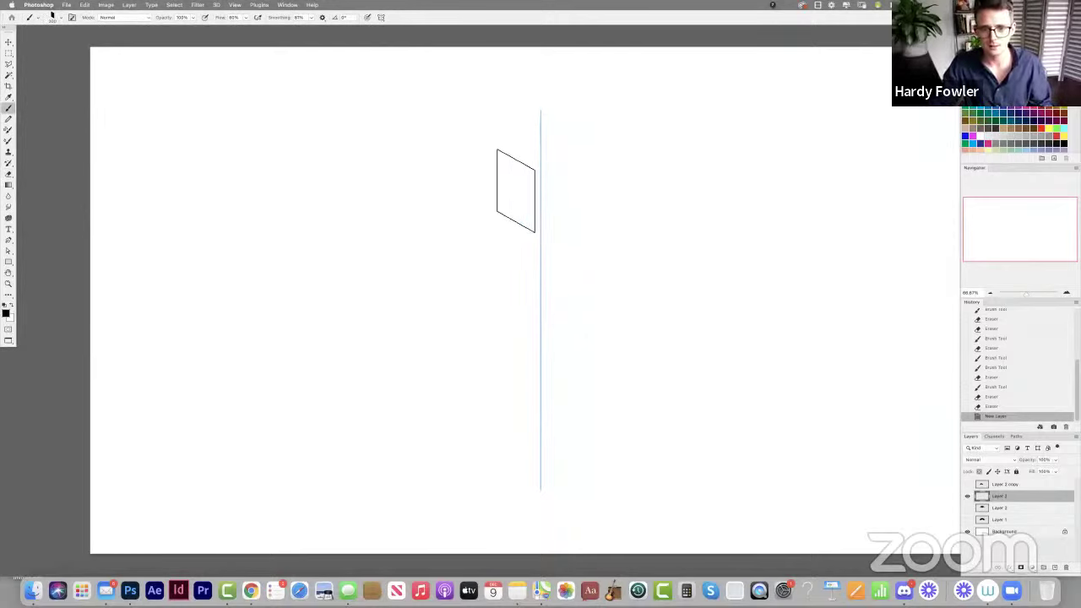
mouse_move(514, 191)
left_mouse_down()
mouse_move(469, 196)
mouse_move(449, 220)
mouse_move(523, 224)
mouse_move(536, 206)
mouse_move(477, 211)
mouse_move(481, 234)
mouse_move(536, 207)
mouse_move(524, 225)
mouse_move(531, 191)
left_mouse_up()
key("e")
mouse_move(483, 150)
left_mouse_down()
mouse_move(532, 168)
mouse_move(497, 154)
mouse_move(531, 166)
mouse_move(535, 222)
left_mouse_up()
Paint mirrored lower blocks, small outer side blocks and a pointed central joint beneath the lobes, refining their edges with Eraser and Brush.
key("b")
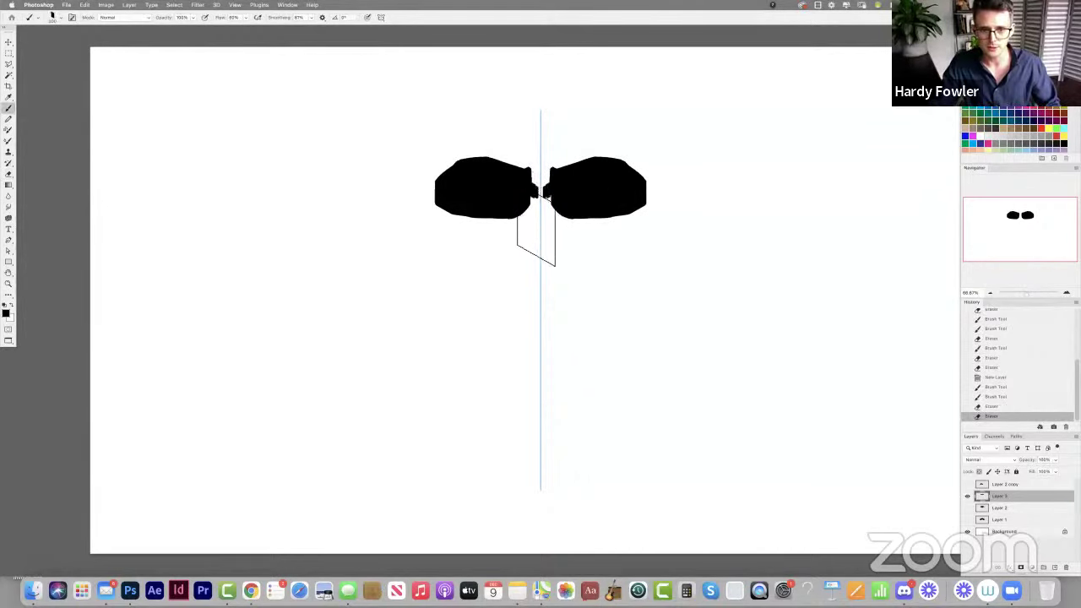
mouse_move(500, 255)
left_mouse_down()
mouse_move(525, 253)
mouse_move(481, 267)
mouse_move(519, 261)
mouse_move(521, 252)
mouse_move(443, 239)
mouse_move(430, 249)
mouse_move(457, 251)
mouse_move(450, 237)
mouse_move(431, 246)
mouse_move(470, 230)
mouse_move(430, 208)
mouse_move(409, 233)
left_mouse_up()
key("e")
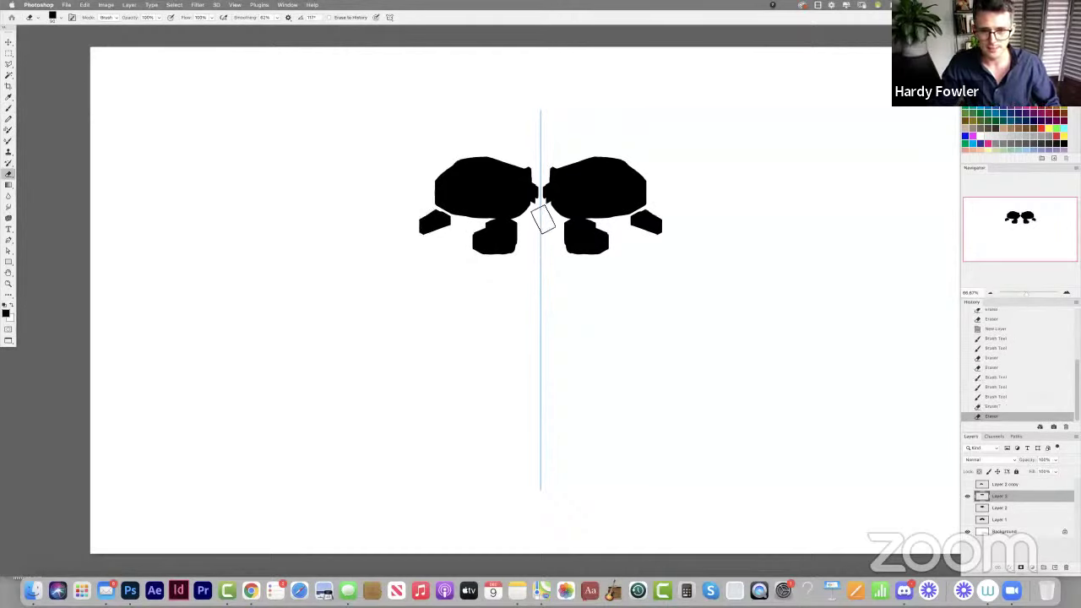
key("b")
mouse_move(548, 237)
left_mouse_down()
mouse_move(522, 255)
mouse_move(549, 264)
mouse_move(574, 258)
left_mouse_up()
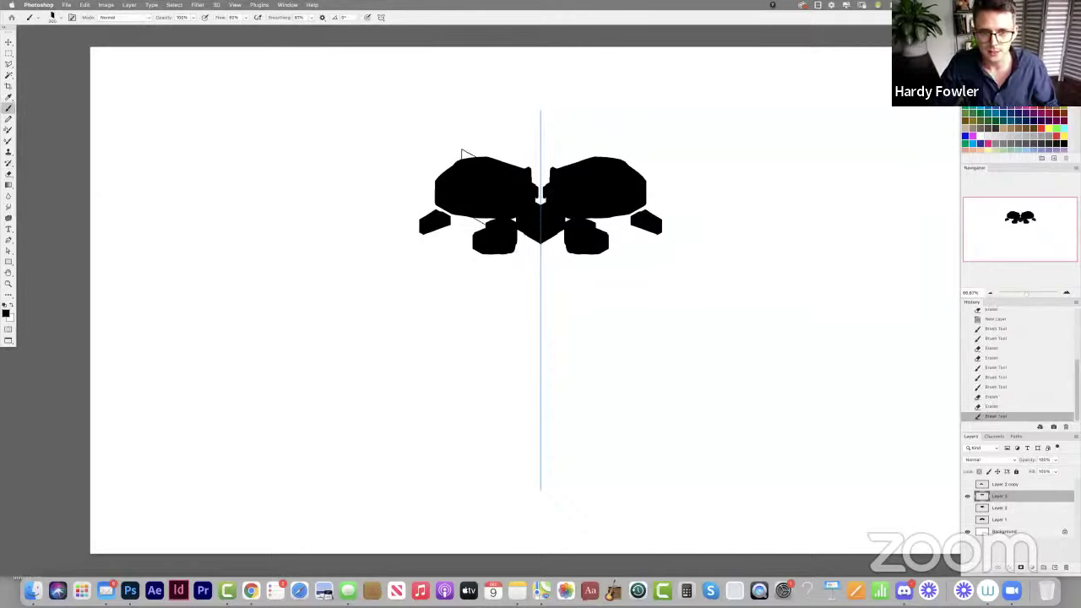
key("e")
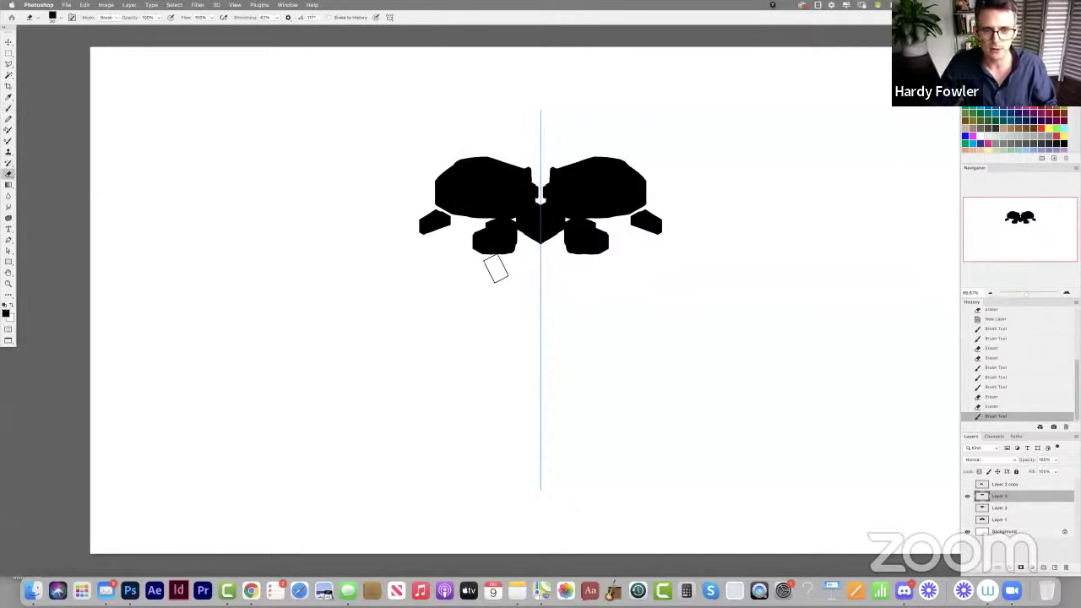
mouse_move(494, 265)
left_mouse_down()
mouse_move(484, 265)
mouse_move(533, 255)
mouse_move(507, 262)
mouse_move(488, 279)
mouse_move(498, 281)
mouse_move(544, 263)
left_mouse_up()
Add small knobs to the tops and outer sides of the lobes, erasing the thin antennas drawn from the top knobs.
key("b")
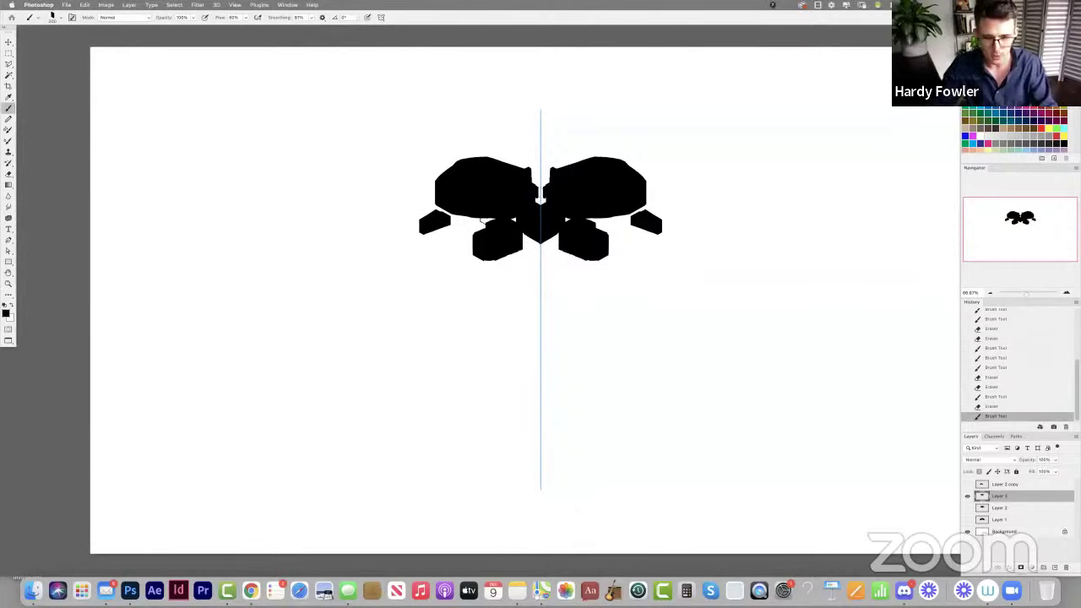
left_click(627, 160)
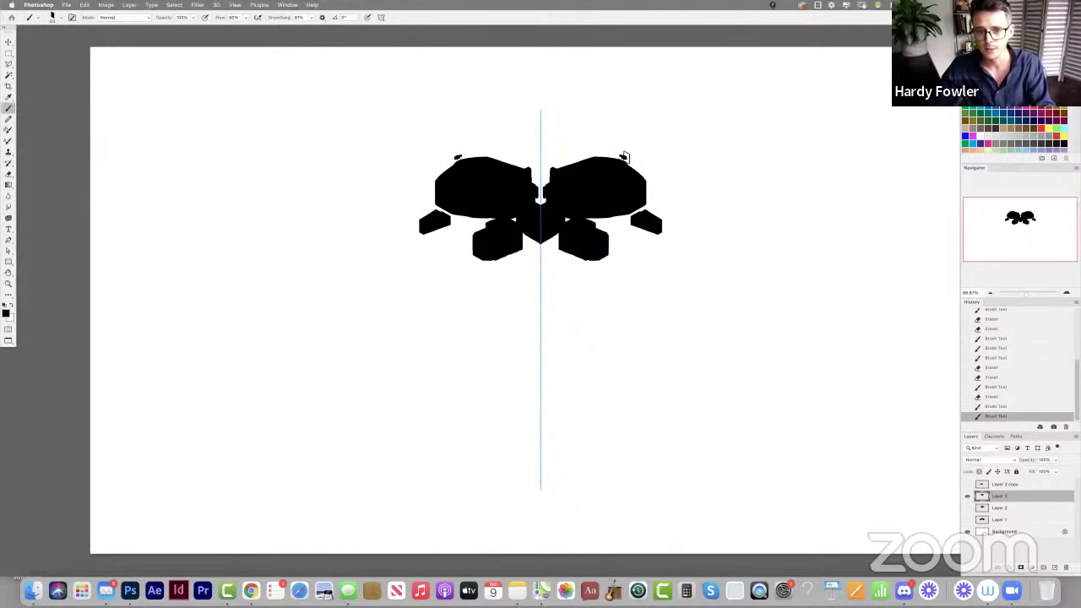
left_click_drag(622, 157, 667, 140)
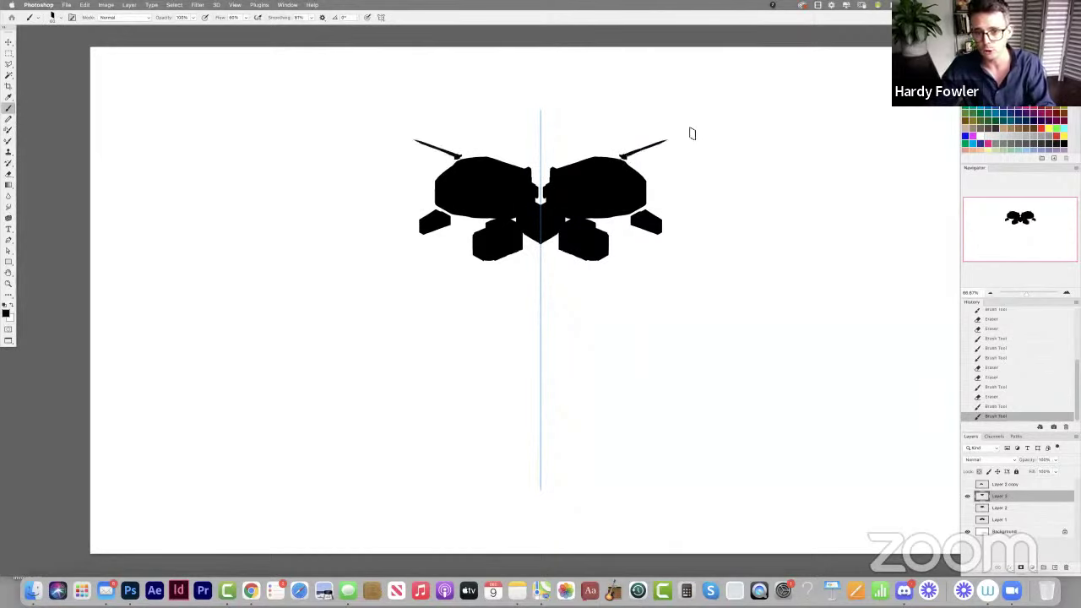
left_click(651, 189)
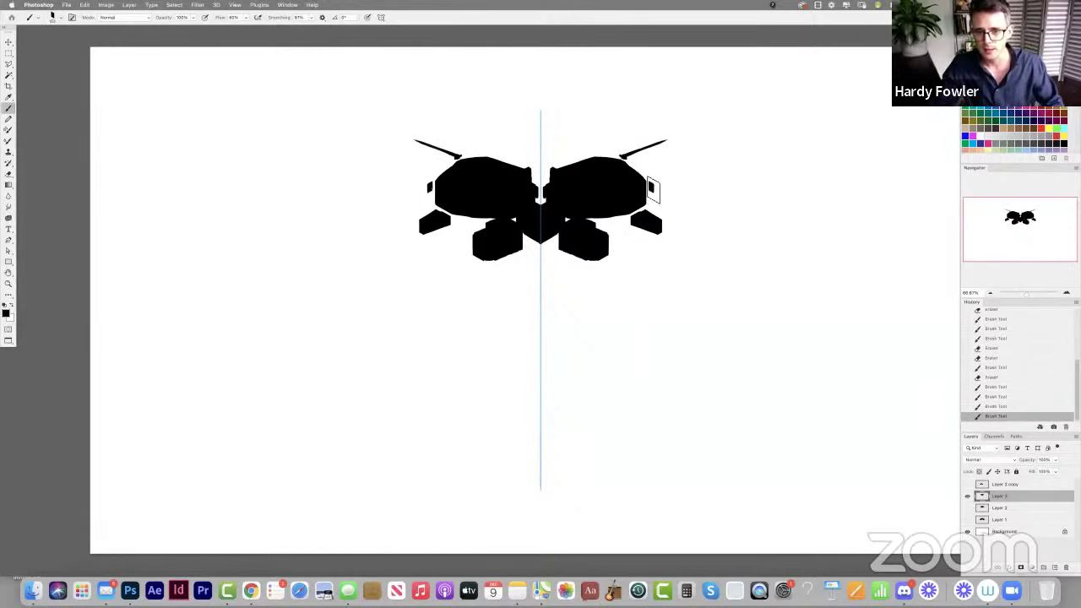
left_click(653, 193)
left_click(663, 193)
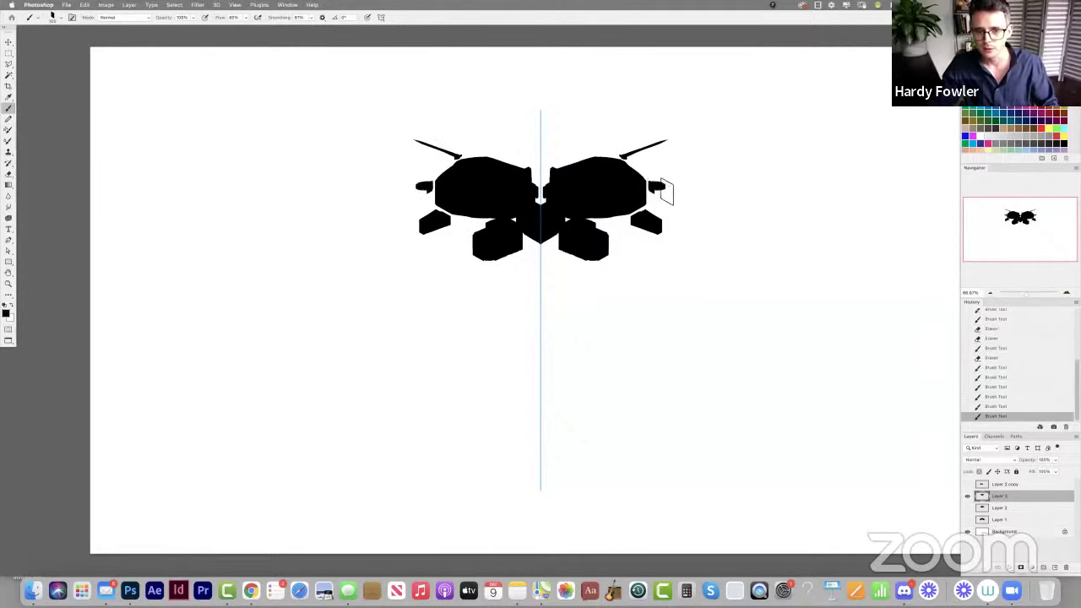
key("e")
mouse_move(642, 150)
left_mouse_down()
mouse_move(632, 152)
mouse_move(643, 157)
left_mouse_up()
Paint small pointed parts on the inner ends of the lower blocks and thin tapered legs extending from their outer corners.
key("b")
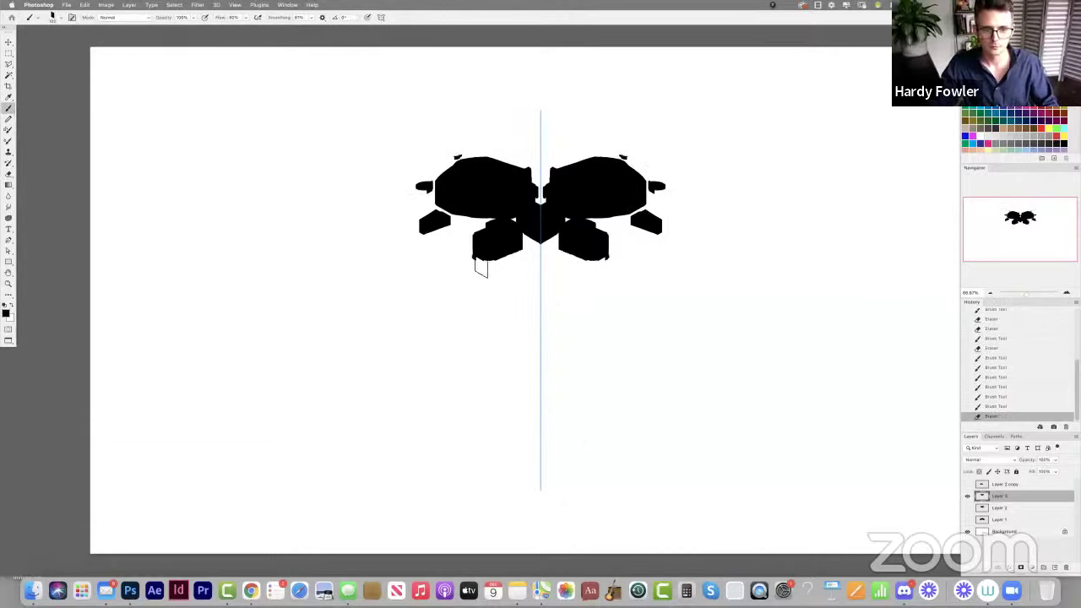
mouse_move(481, 267)
left_mouse_down()
mouse_move(532, 255)
mouse_move(538, 276)
mouse_move(537, 247)
left_mouse_up()
key("e")
key("b")
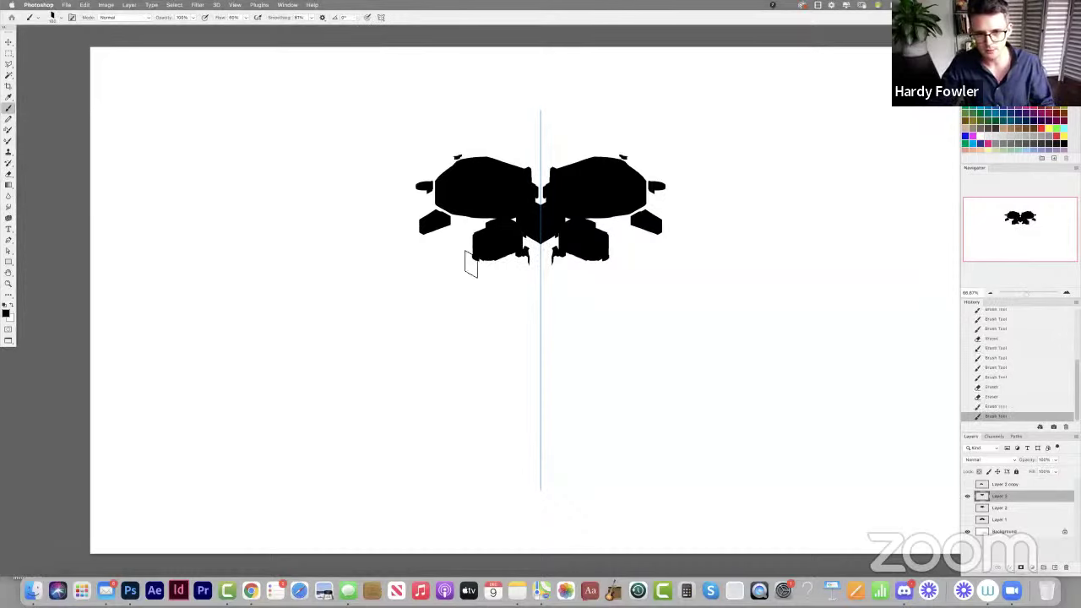
mouse_move(470, 262)
left_mouse_down()
mouse_move(443, 283)
mouse_move(477, 266)
mouse_move(446, 287)
mouse_move(468, 272)
left_mouse_up()
key("e")
Turn the lobes' side knobs into pointed spikes and touch up the outer side blocks with the Eraser and Brush.
key("b")
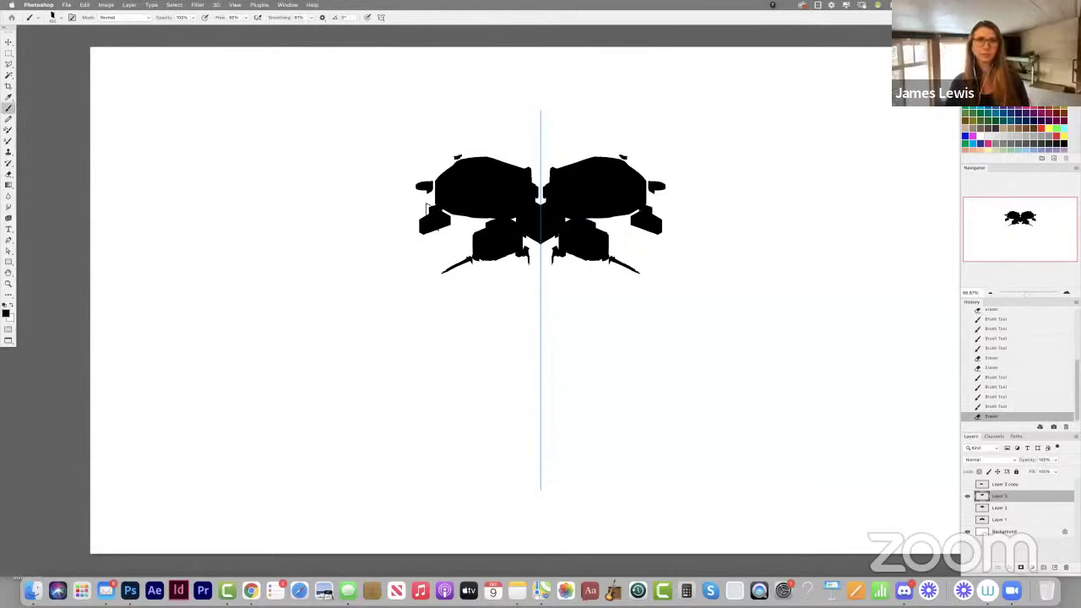
mouse_move(429, 187)
left_mouse_down()
mouse_move(425, 197)
mouse_move(407, 184)
left_mouse_up()
key("e")
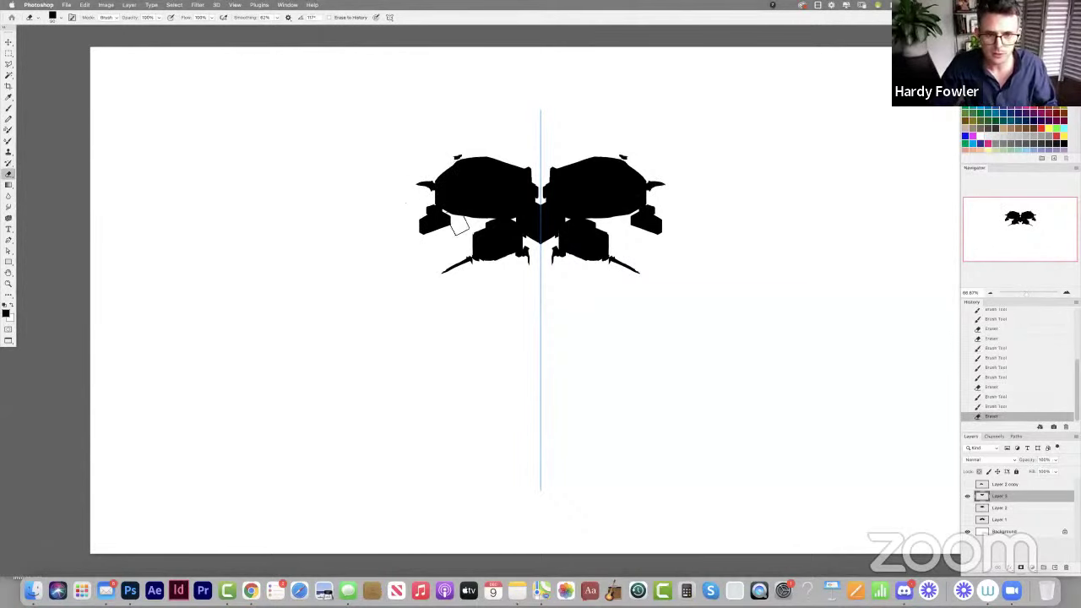
key("b")
left_click_drag(449, 224, 423, 243)
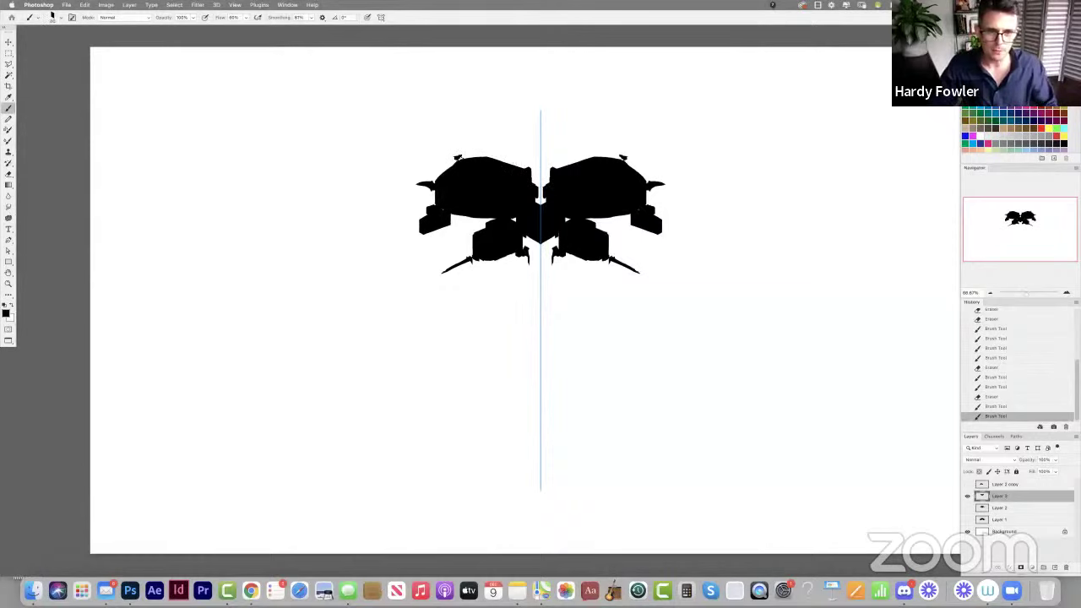
Trim the small knobs on top of the lobes and shorten the side spikes with the Eraser.
key("e")
left_click_drag(469, 152, 450, 159)
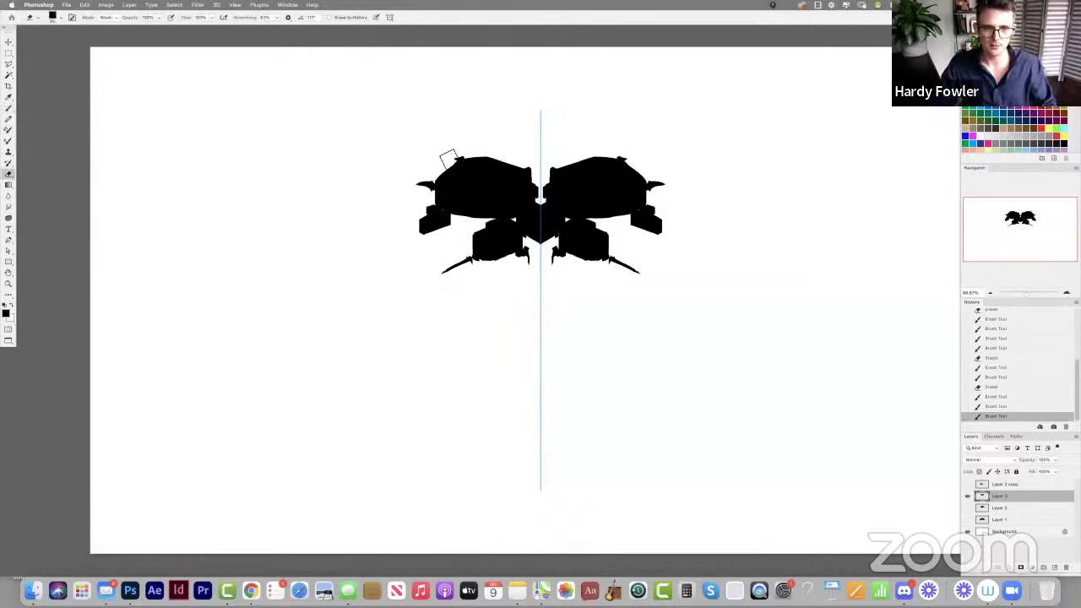
key("b")
key("e")
left_click_drag(414, 194, 413, 199)
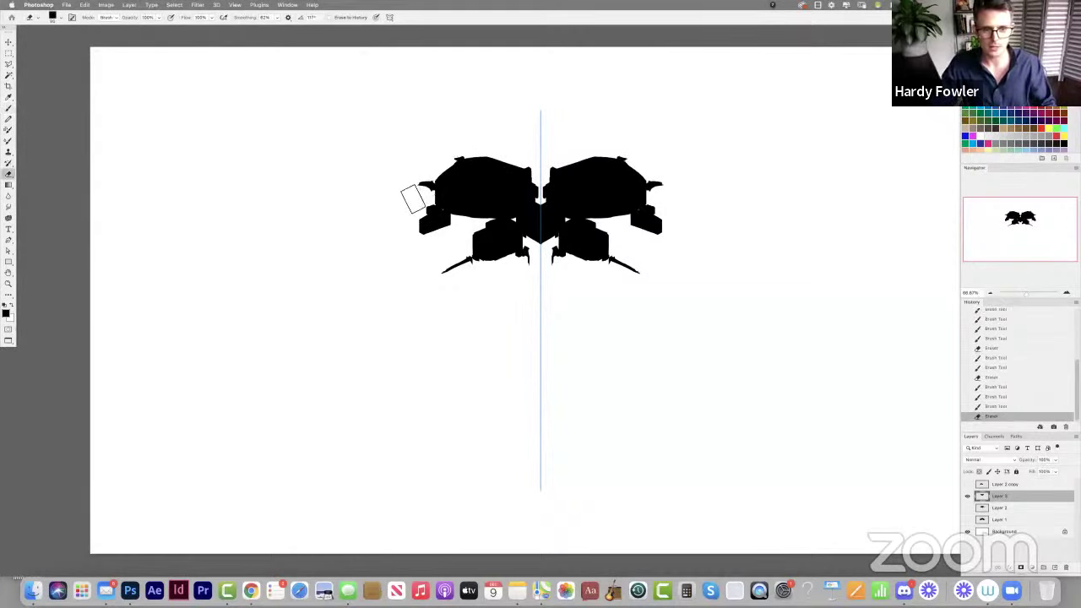
Touch up the inner joint, trim the thin lower legs, and add small nubs to the outer edges of the lower blocks.
key("b")
left_click(522, 230)
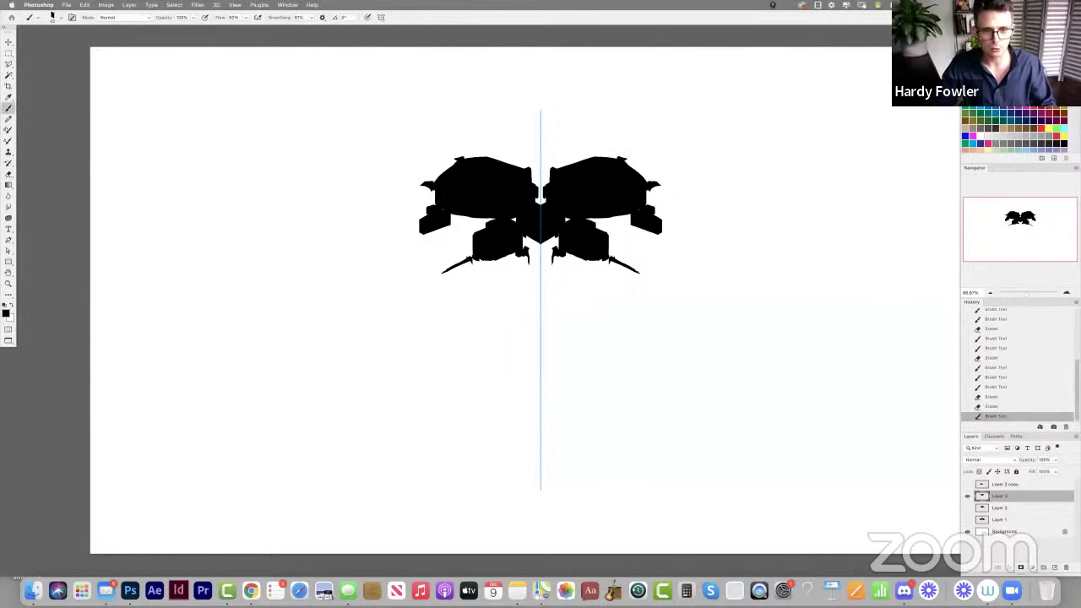
left_click(522, 229)
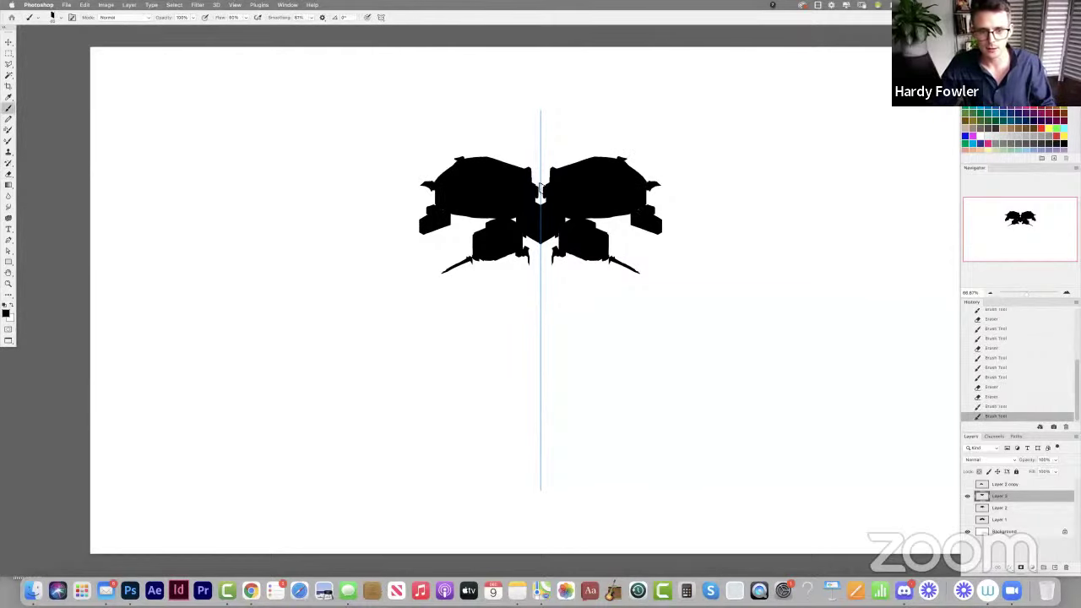
key("e")
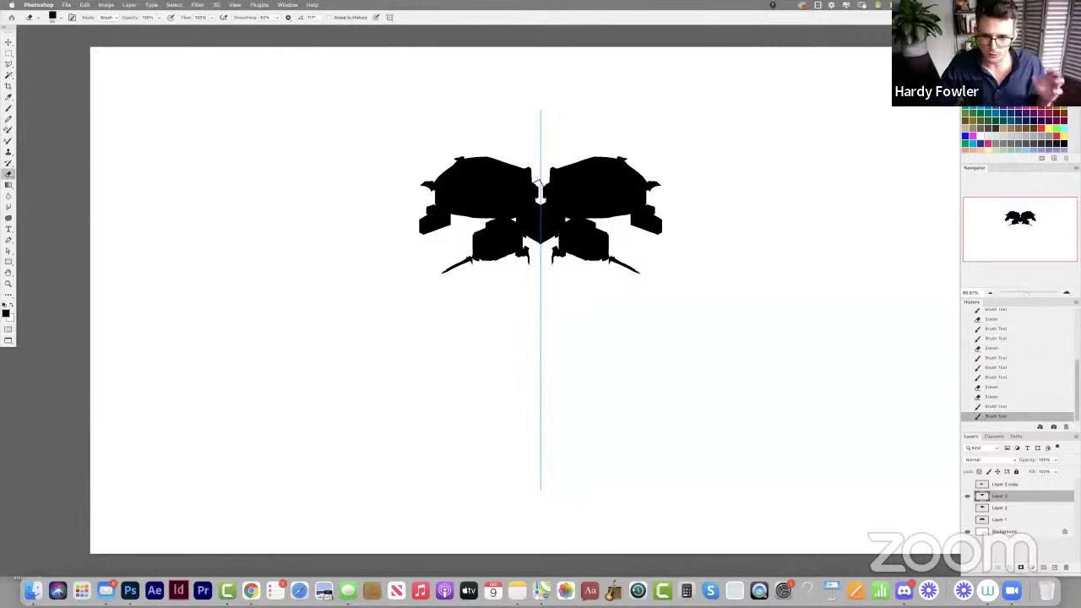
left_click_drag(462, 259, 458, 266)
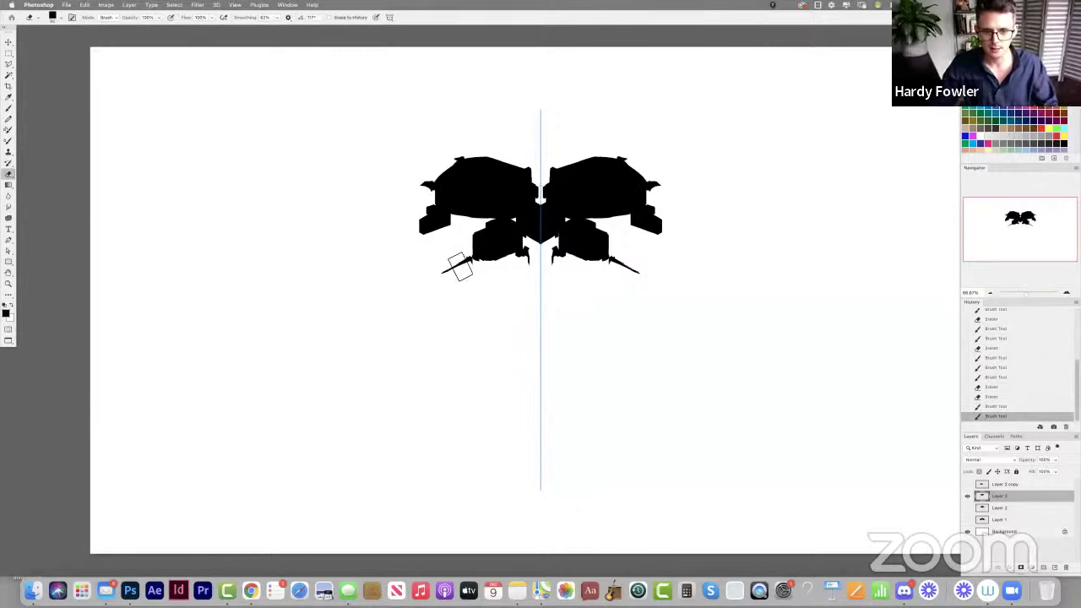
key("b")
left_click(473, 261)
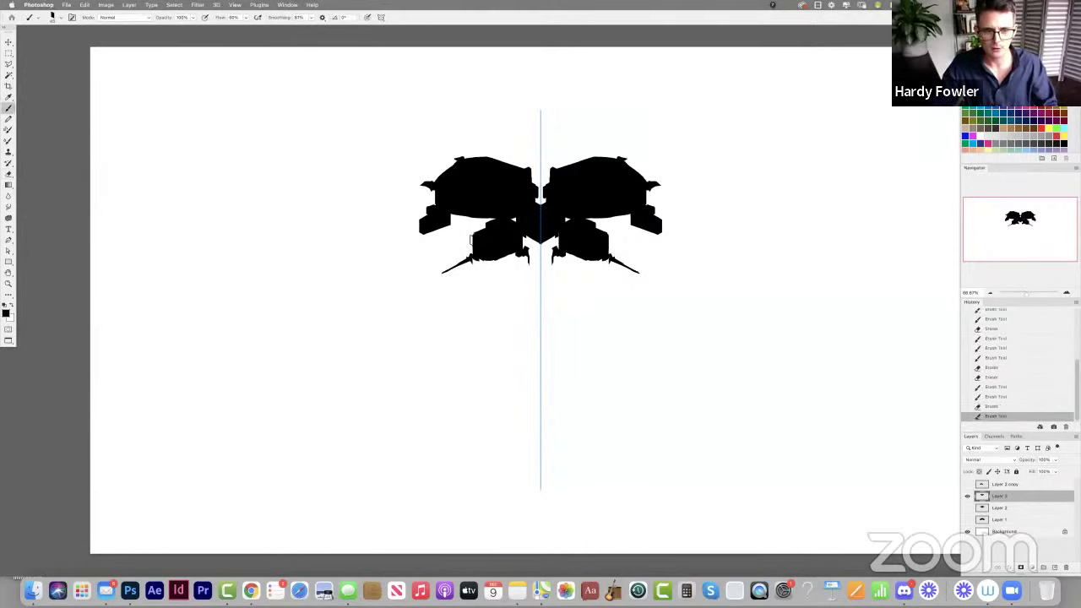
left_click(471, 240)
Paint a long mirrored arm sloping down and outward from each side block, and add tiny bumps along the lobes' upper edges.
left_click(417, 232)
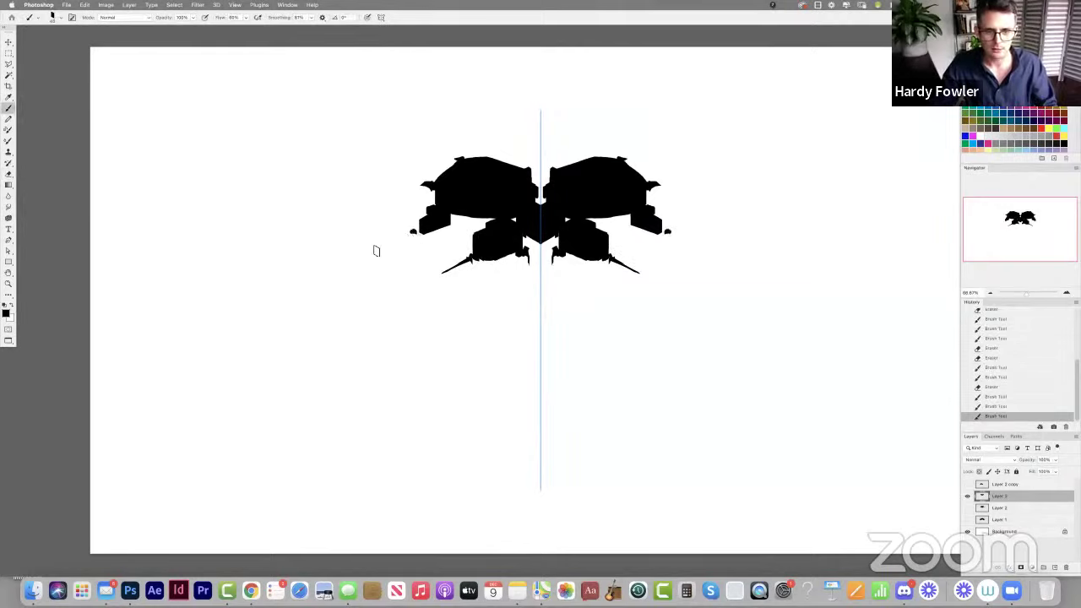
left_click_drag(377, 251, 420, 230)
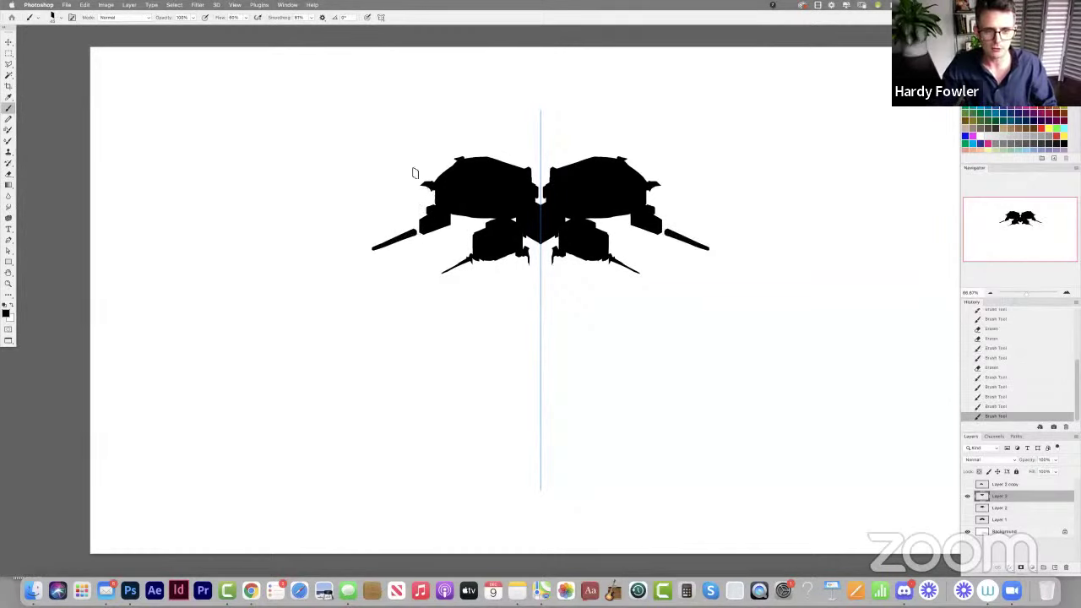
left_click(421, 183)
left_click_drag(446, 161, 451, 155)
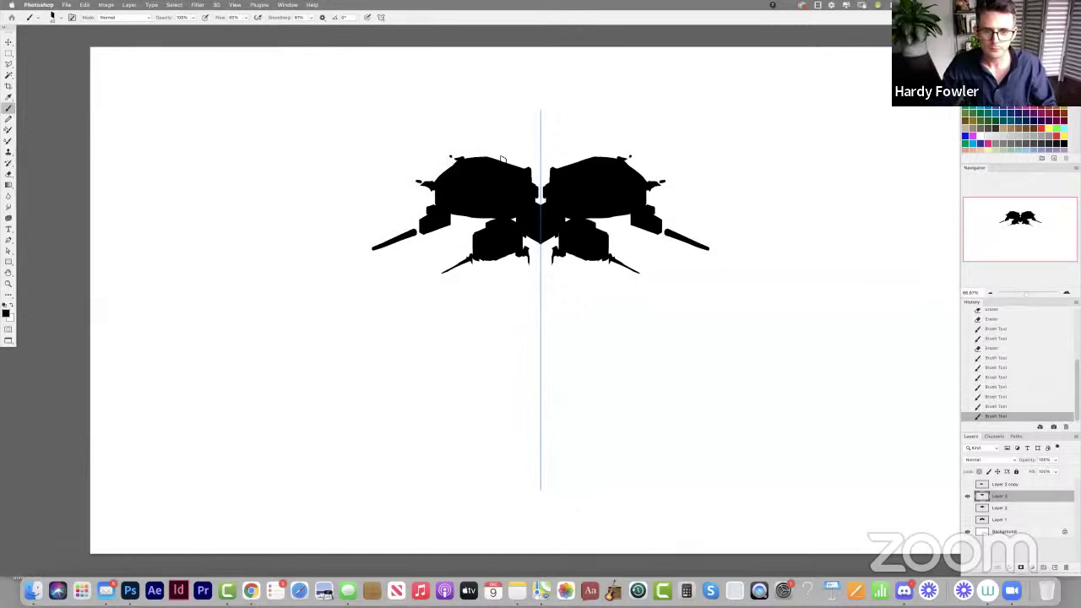
left_click(505, 161)
left_click(516, 163)
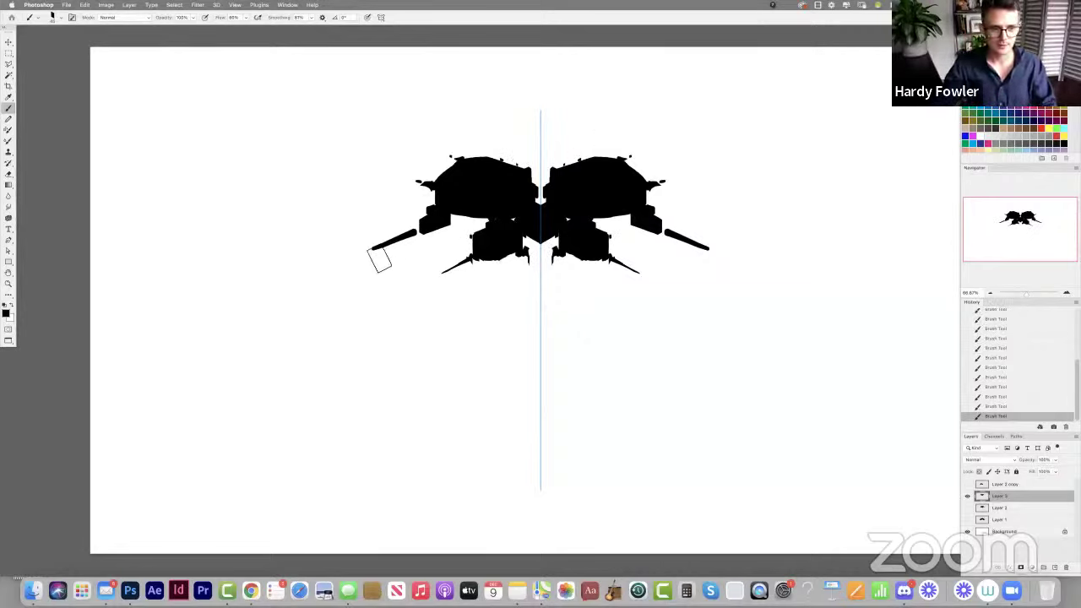
Taper the long outer arms to points with the Eraser and join them to the side blocks with small Brush touches.
key("e")
left_click_drag(379, 253, 405, 249)
left_click(428, 243)
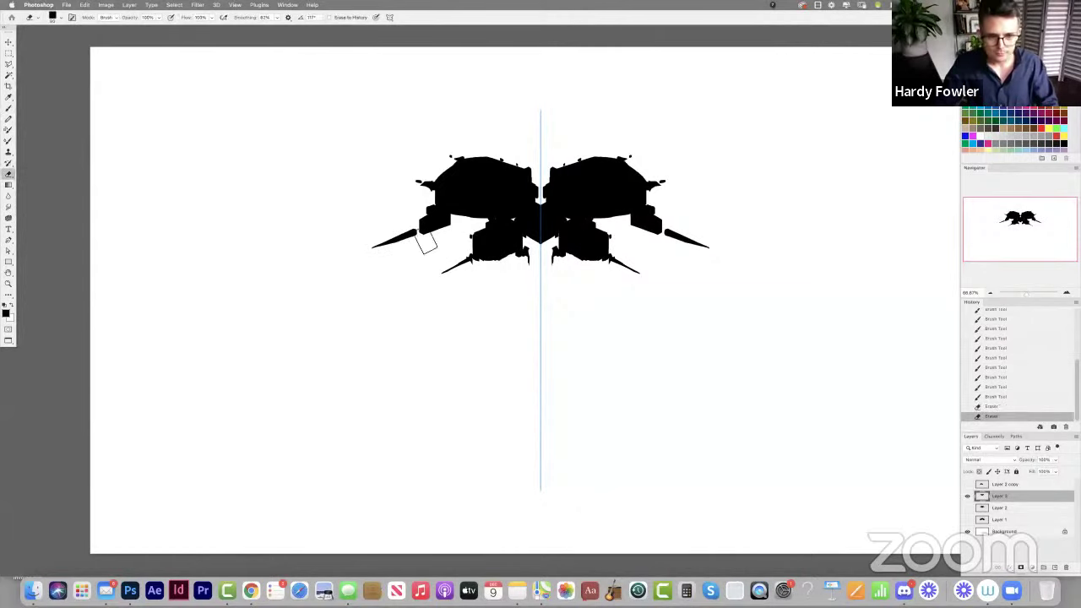
key("b")
left_click(418, 232)
left_click(452, 218)
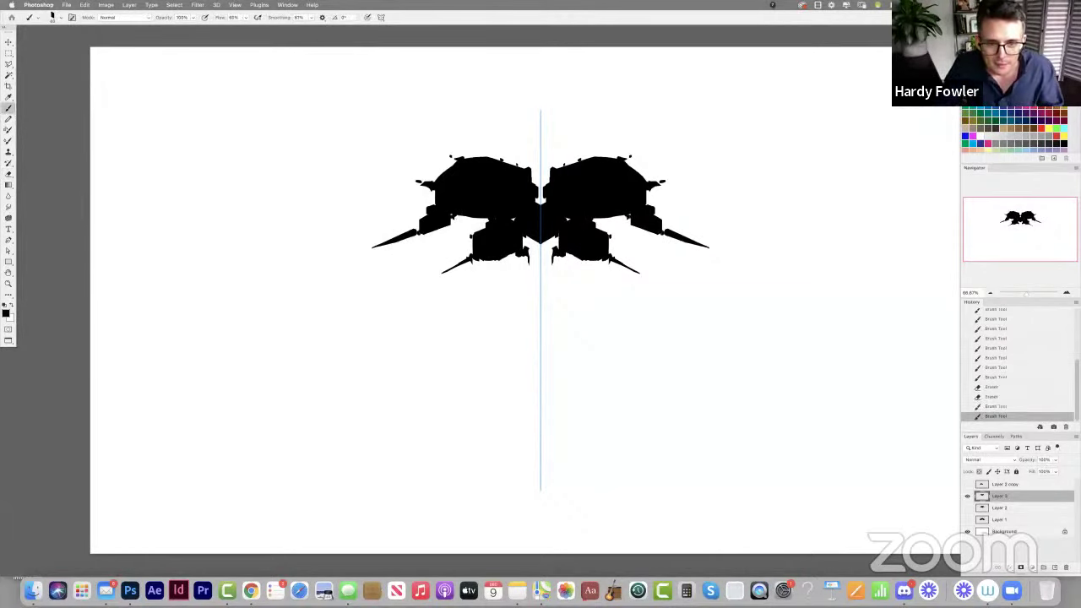
Compare the silhouettes on Layer 1, Layer 2 and Layer 3 by showing each of them alone.
left_click(969, 507)
left_click(969, 520)
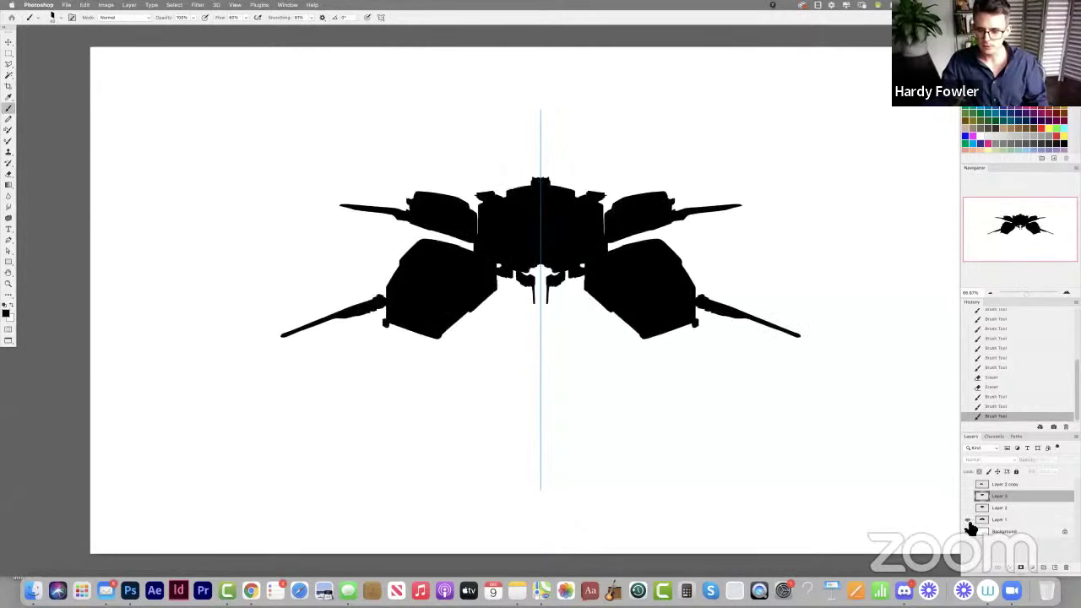
left_click(969, 520)
left_click(969, 508)
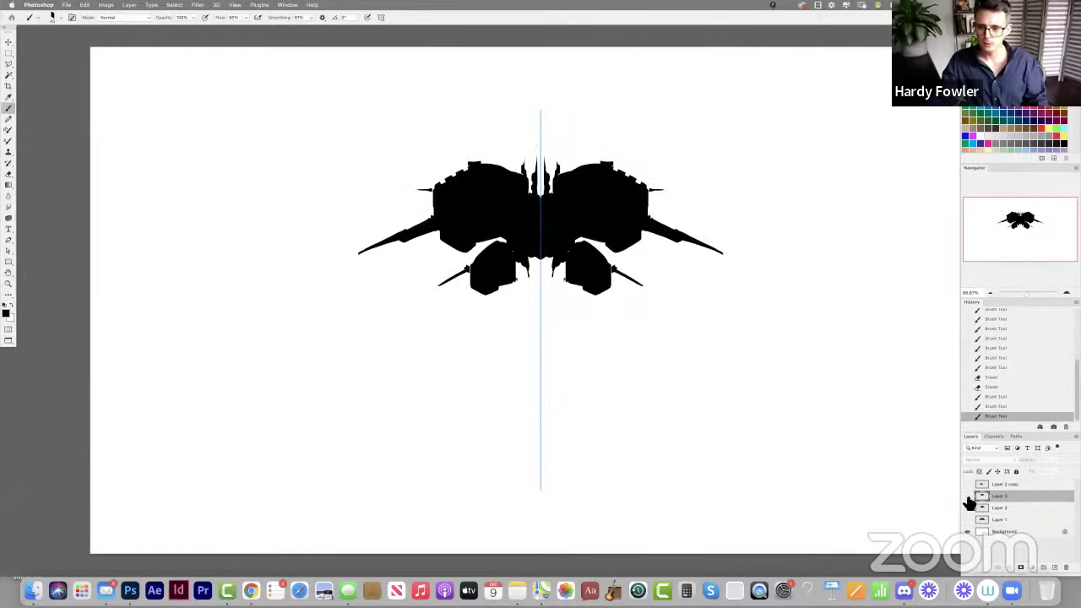
left_click(968, 507)
left_click(968, 496)
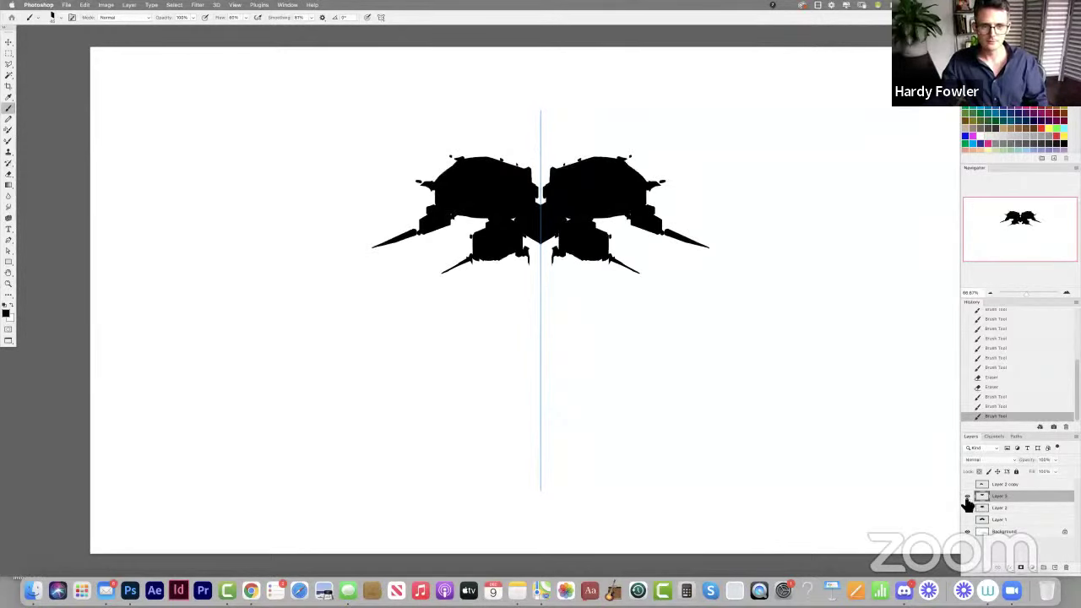
left_click(968, 497)
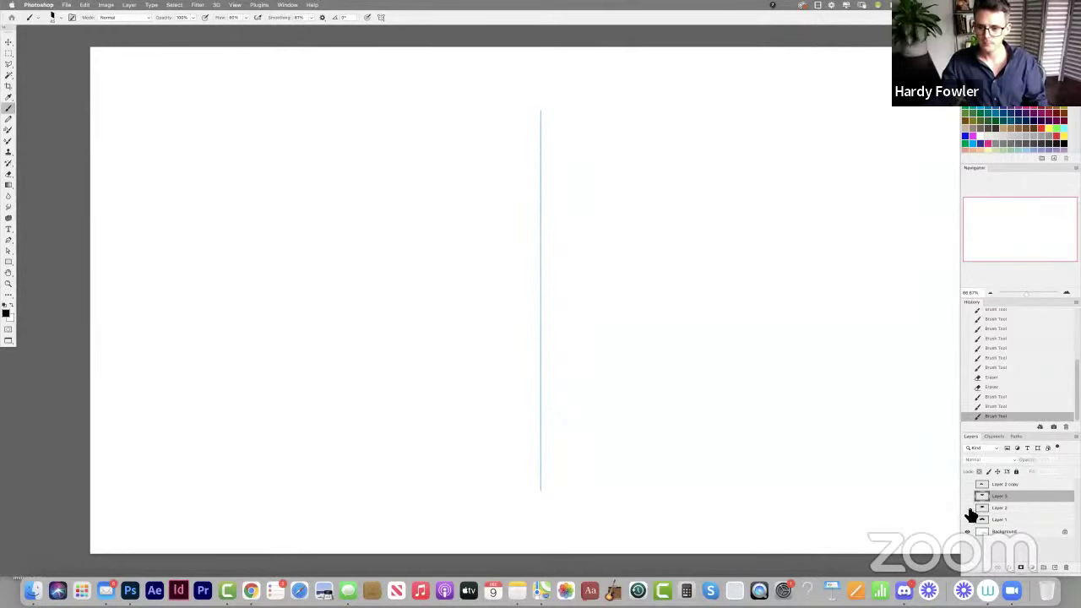
Show Layer 2 alone, duplicate it directly above Layer 3, and hide the original.
left_click(968, 509)
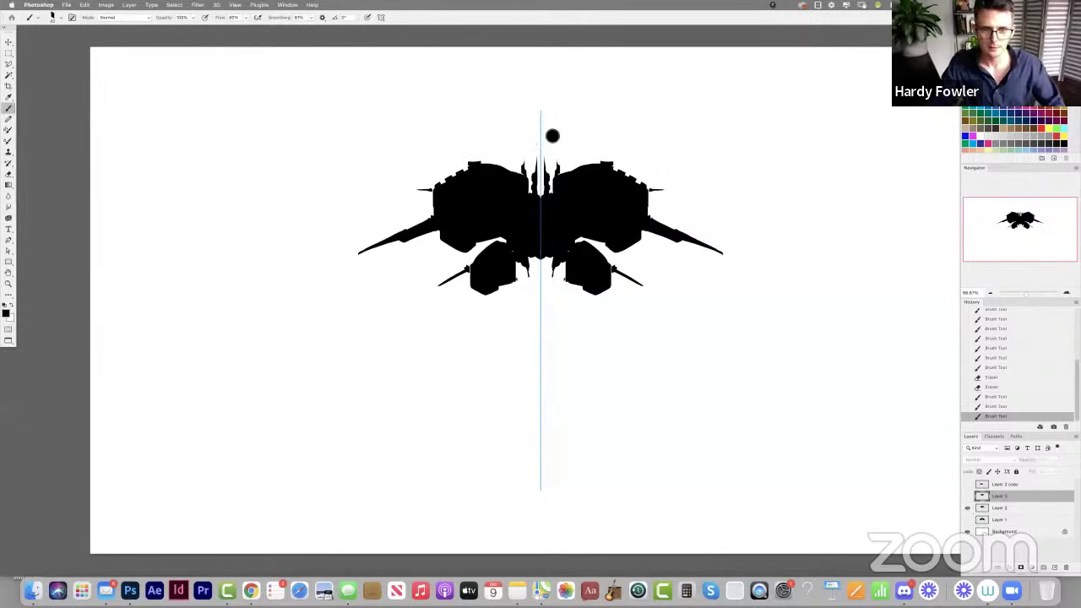
key("e")
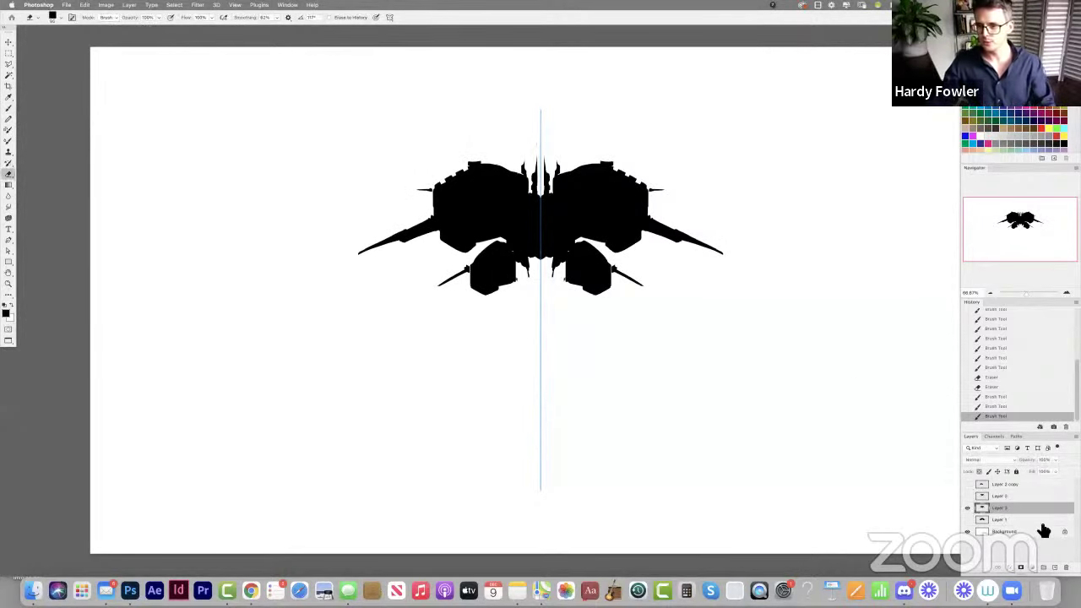
left_click(1044, 510)
key("v")
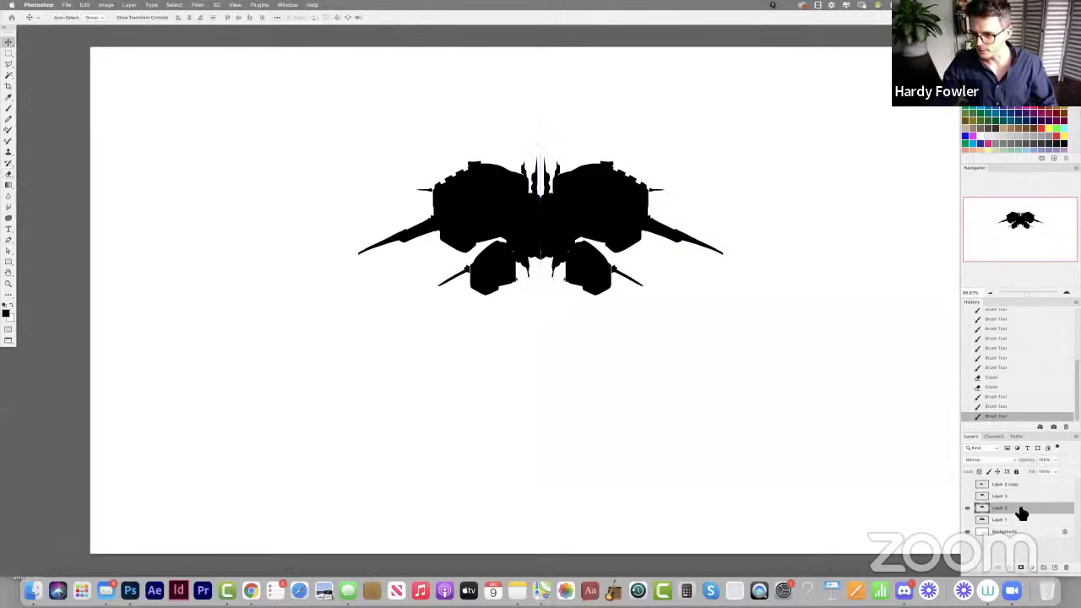
mouse_move(1016, 511)
left_mouse_down()
mouse_move(1015, 480)
mouse_move(1018, 493)
left_mouse_up()
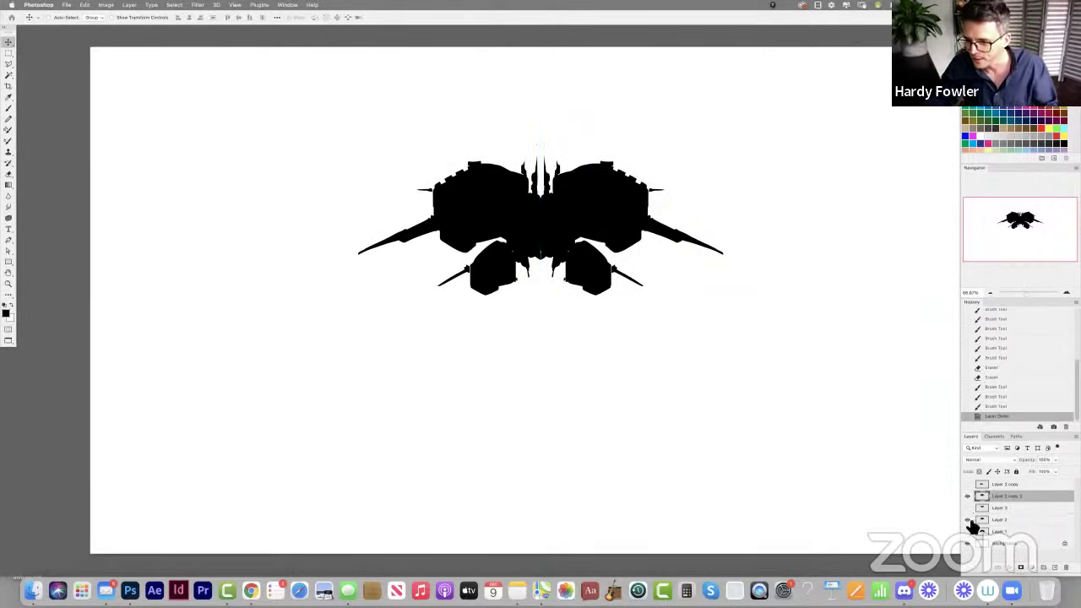
Free-transform the duplicated silhouette to about 196% from its centre and move it slightly down the canvas.
key("super+t")
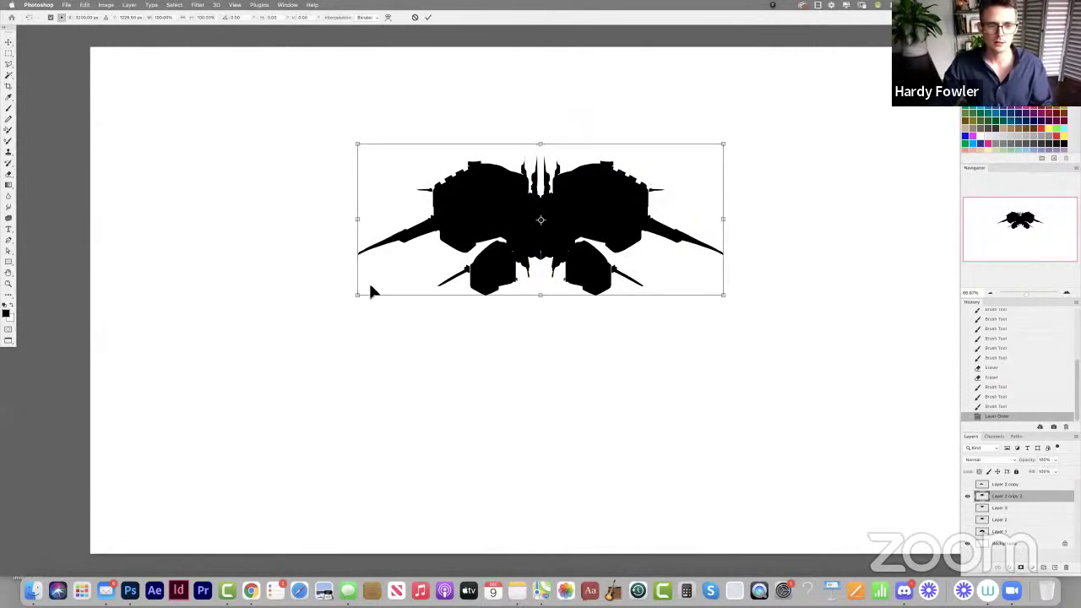
left_click_drag(351, 303, 173, 382)
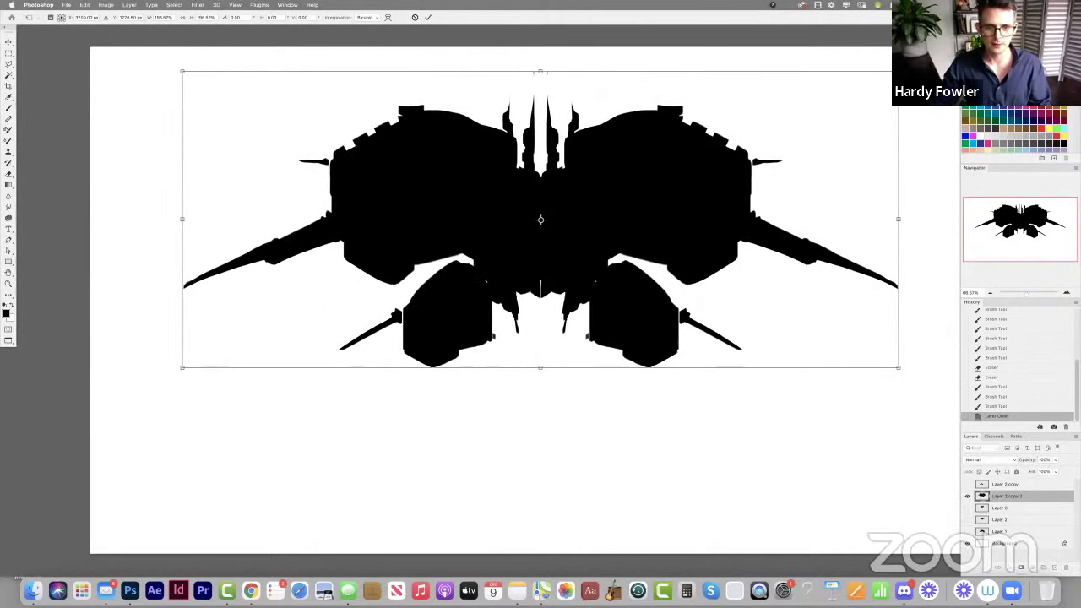
mouse_move(401, 281)
left_mouse_down()
mouse_move(401, 313)
mouse_move(414, 298)
left_mouse_up()
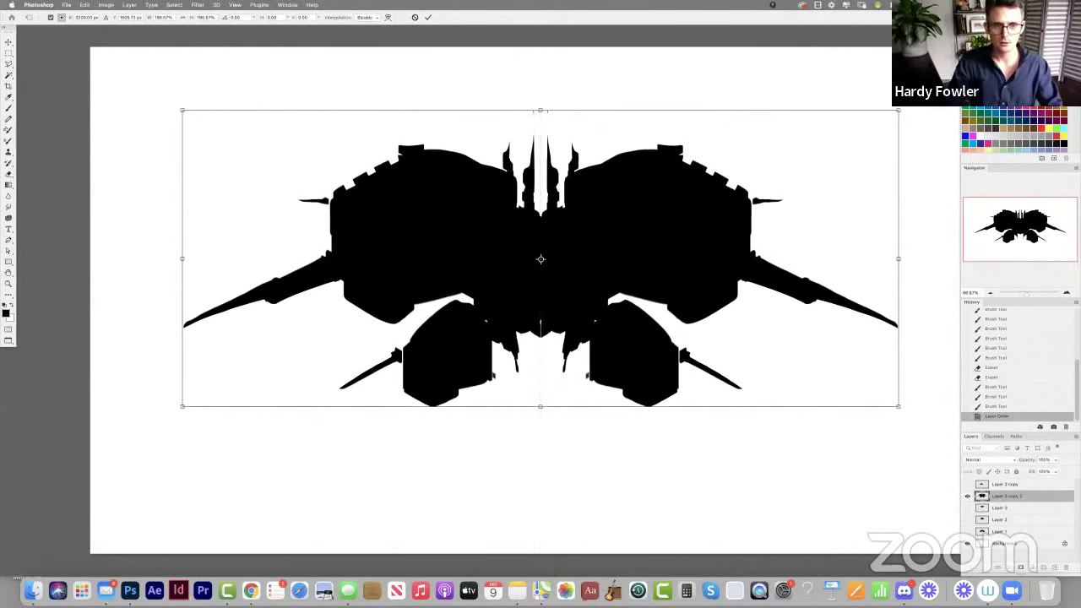
key("Return")
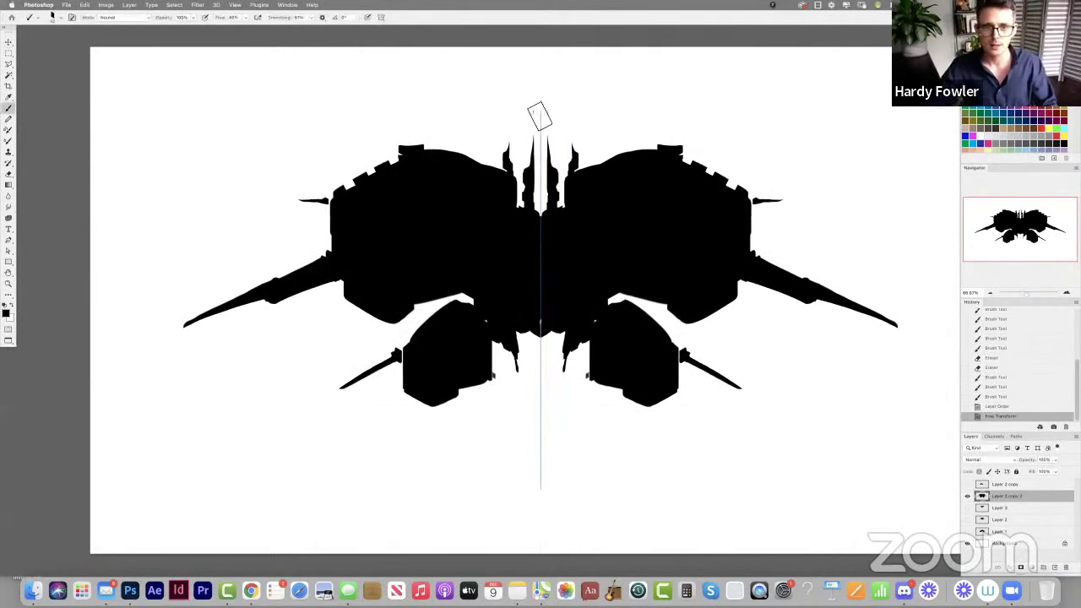
Switch to the Eraser, turn paint symmetry off, and re-enable the last used symmetry.
key("e")
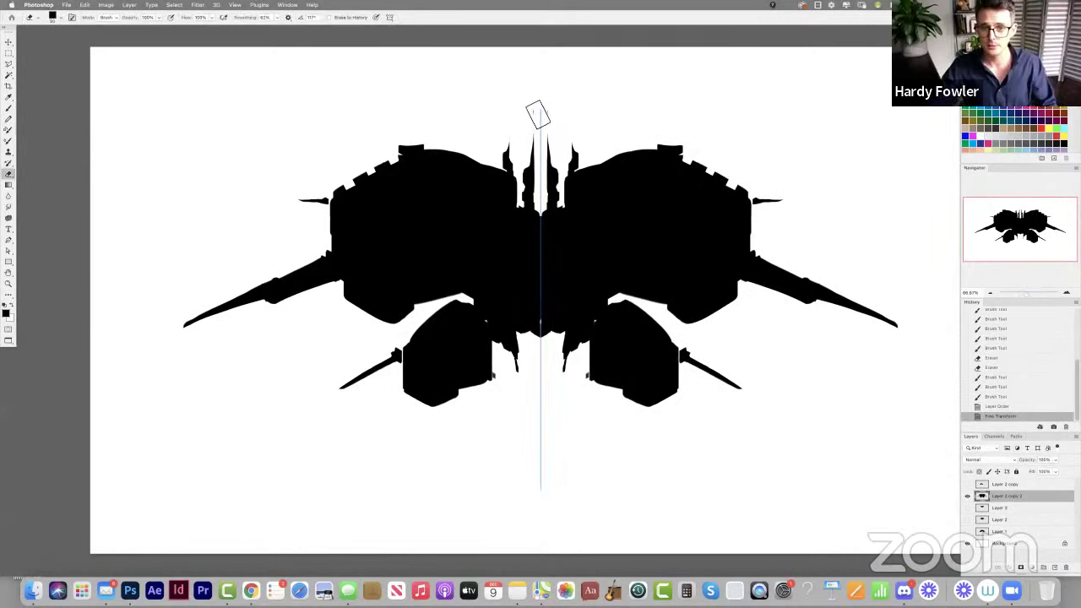
left_click(389, 17)
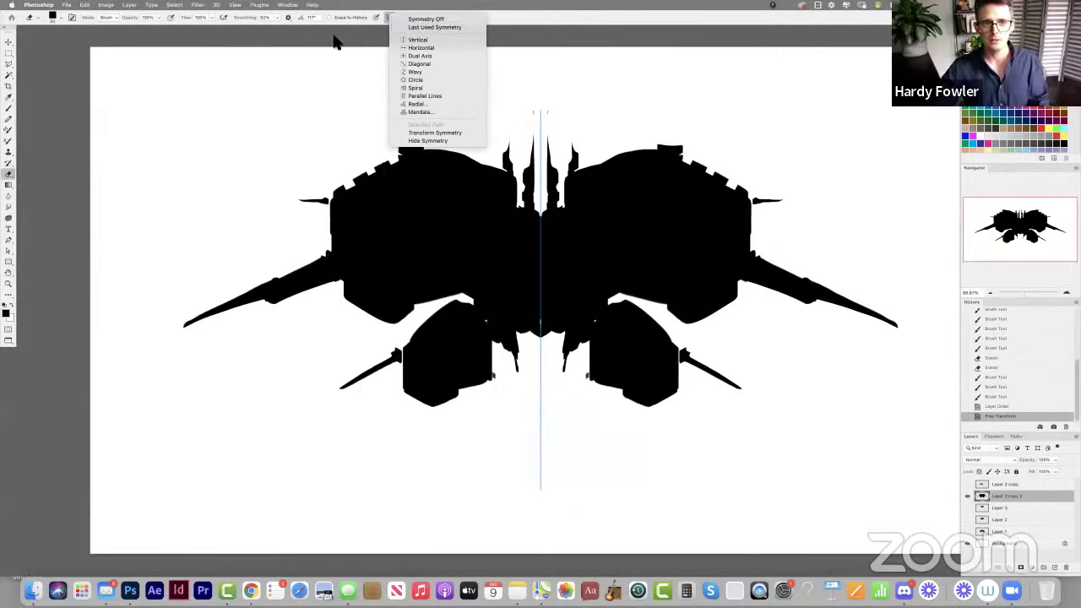
left_click(414, 18)
left_click(390, 18)
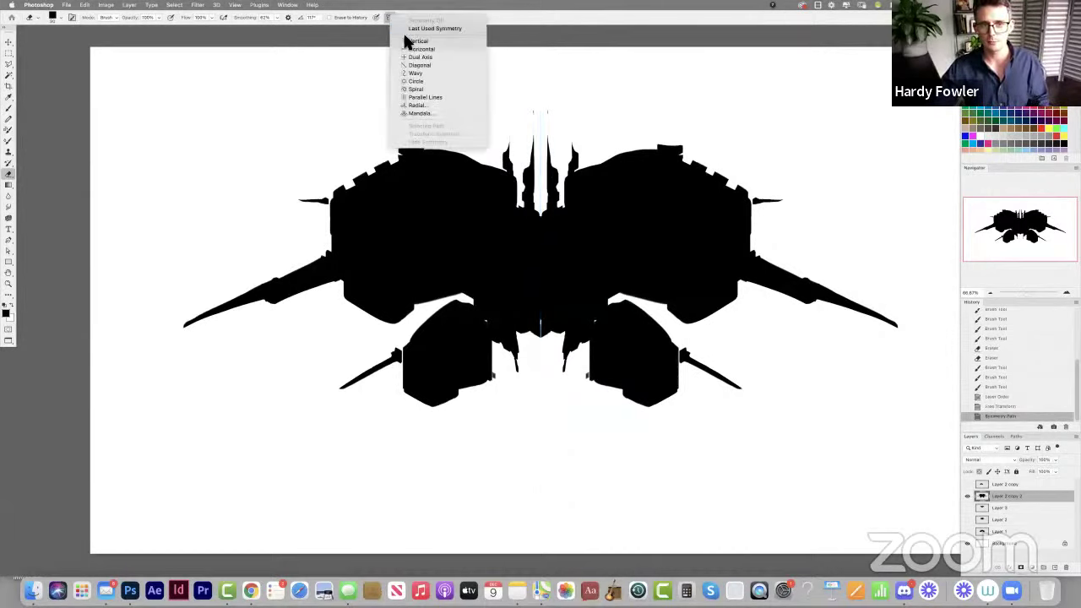
left_click(430, 30)
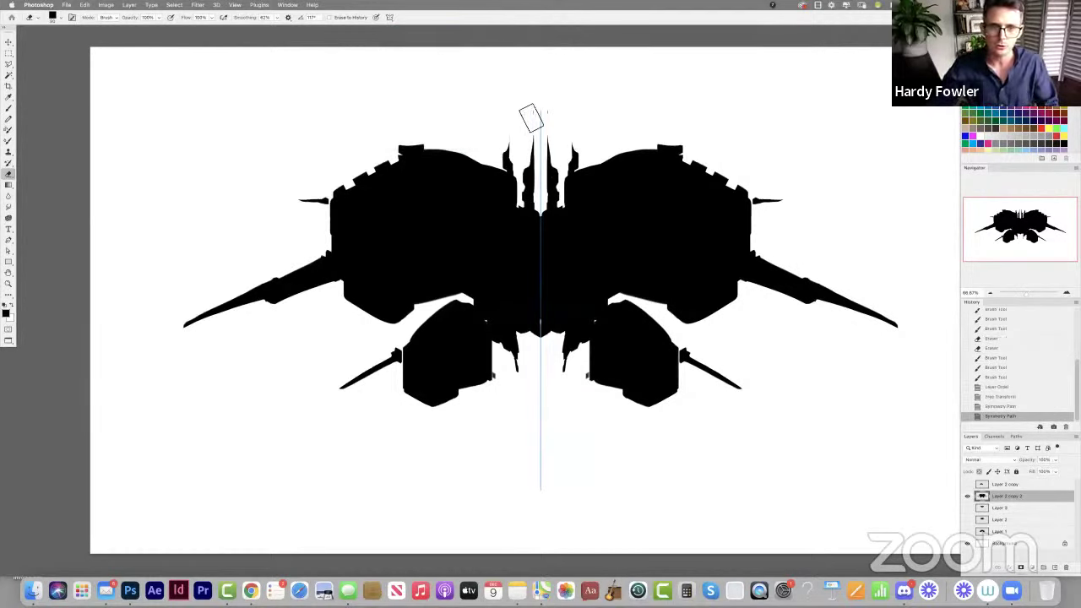
Erase the small stray marks above the central spikes of the enlarged silhouette.
mouse_move(555, 122)
left_mouse_down()
mouse_move(526, 133)
mouse_move(553, 137)
left_mouse_up()
left_click(580, 135)
left_click(555, 138)
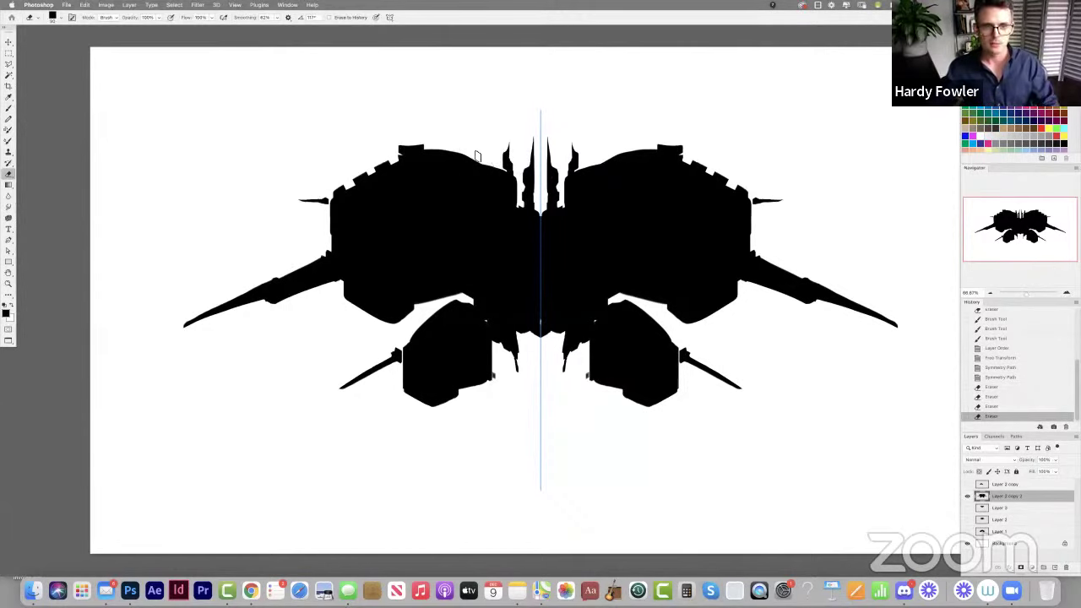
Shorten and blunt the outer pair of top spikes with the Eraser, trimming the small blocks on top of the lobes.
key("b")
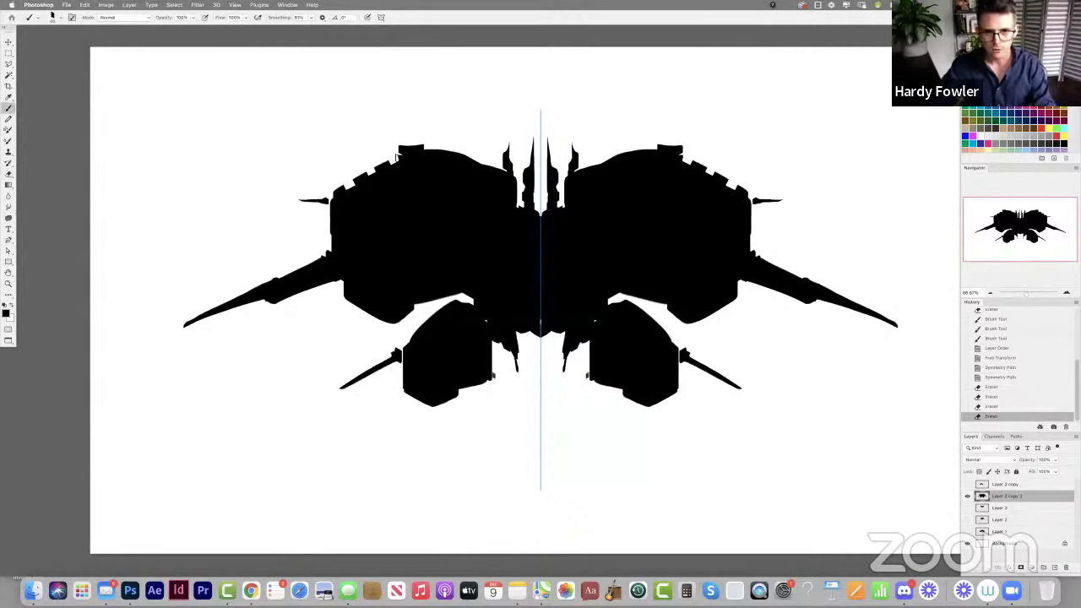
key("e")
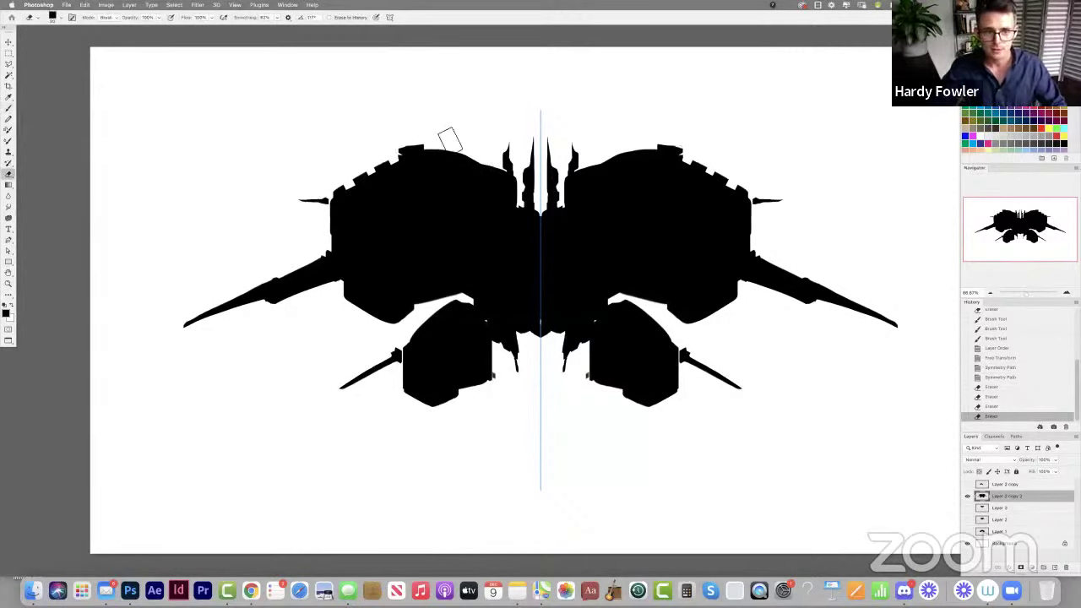
left_click(532, 162)
left_click(515, 153)
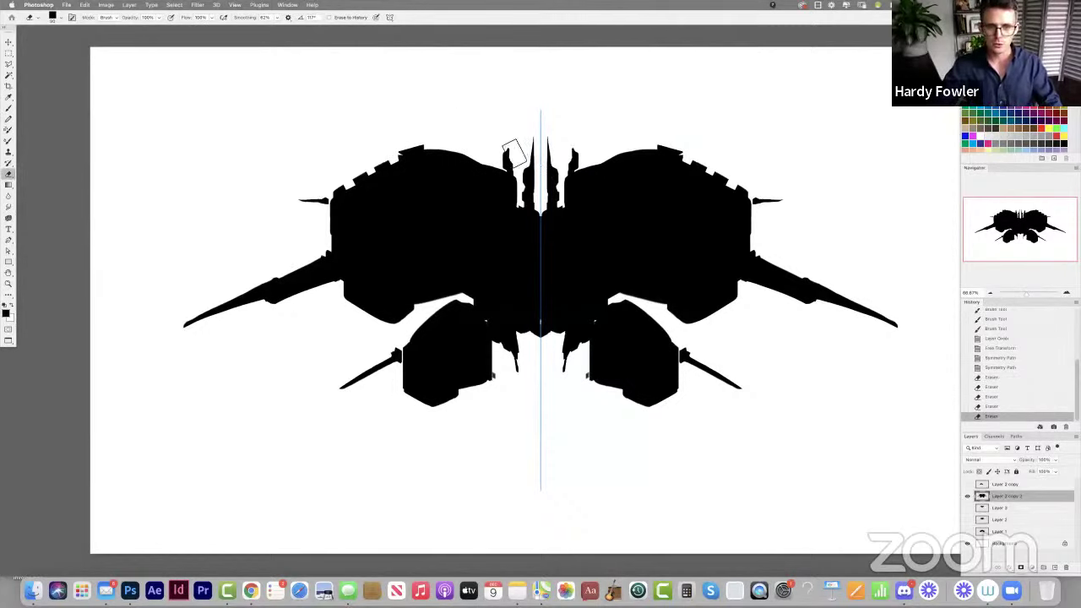
left_click_drag(530, 147, 518, 161)
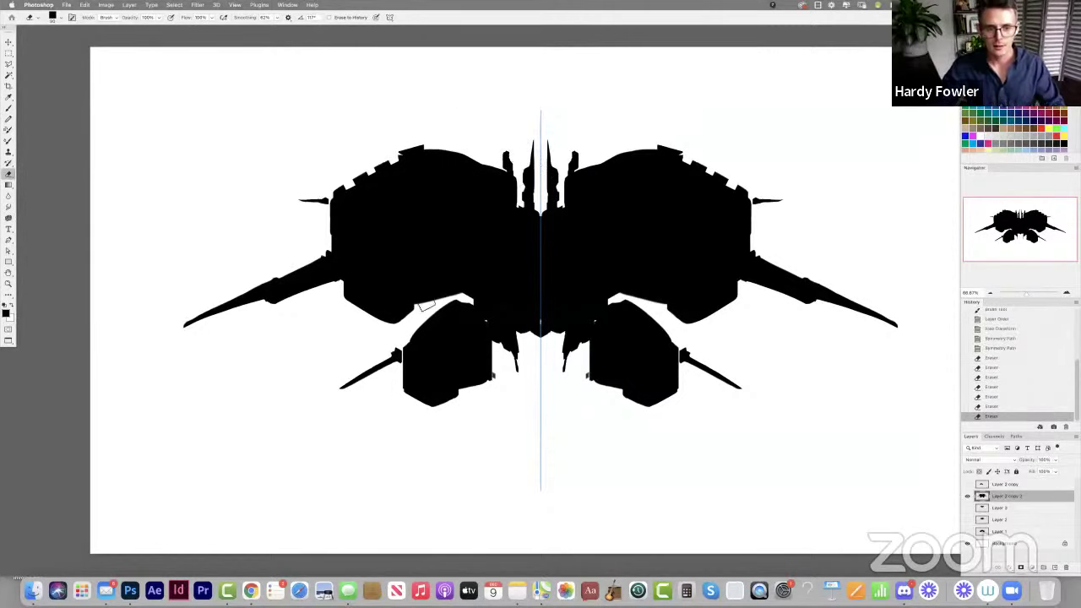
Build up the lobes' lower corners with the Brush, fill the gaps by the inner joints, and enlarge the lower blocks.
key("b")
mouse_move(414, 310)
left_mouse_down()
mouse_move(387, 325)
mouse_move(366, 314)
left_mouse_up()
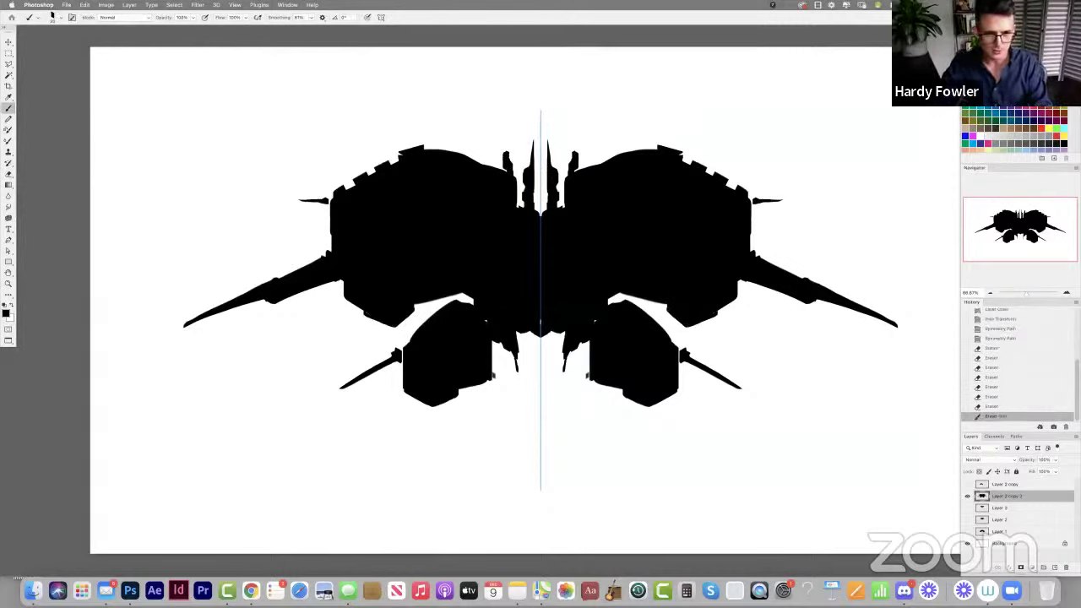
left_click_drag(477, 307, 492, 333)
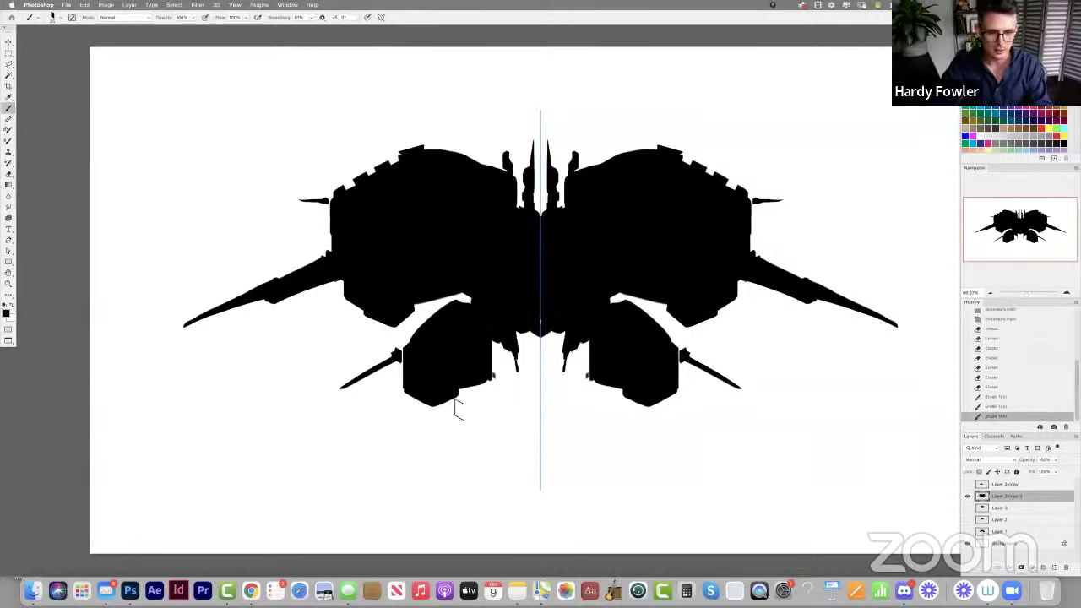
mouse_move(457, 401)
left_mouse_down()
mouse_move(427, 411)
mouse_move(400, 375)
left_mouse_up()
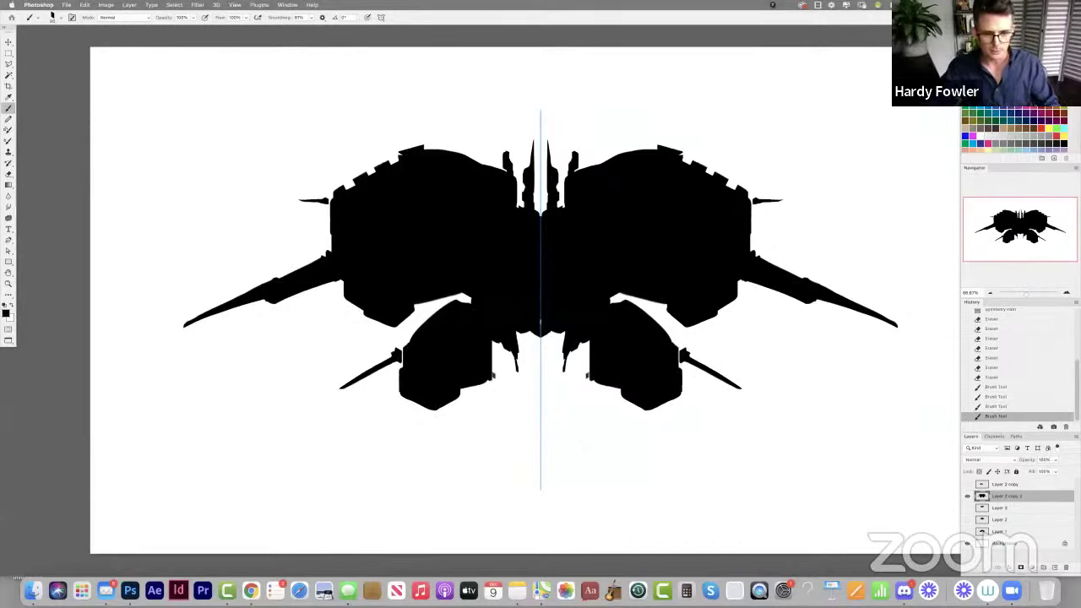
Paint over the notches beneath the central body and add small mirrored bumps along the tips of the long outer arms.
mouse_move(493, 377)
left_mouse_down()
mouse_move(495, 346)
mouse_move(494, 363)
mouse_move(497, 344)
mouse_move(533, 334)
left_mouse_up()
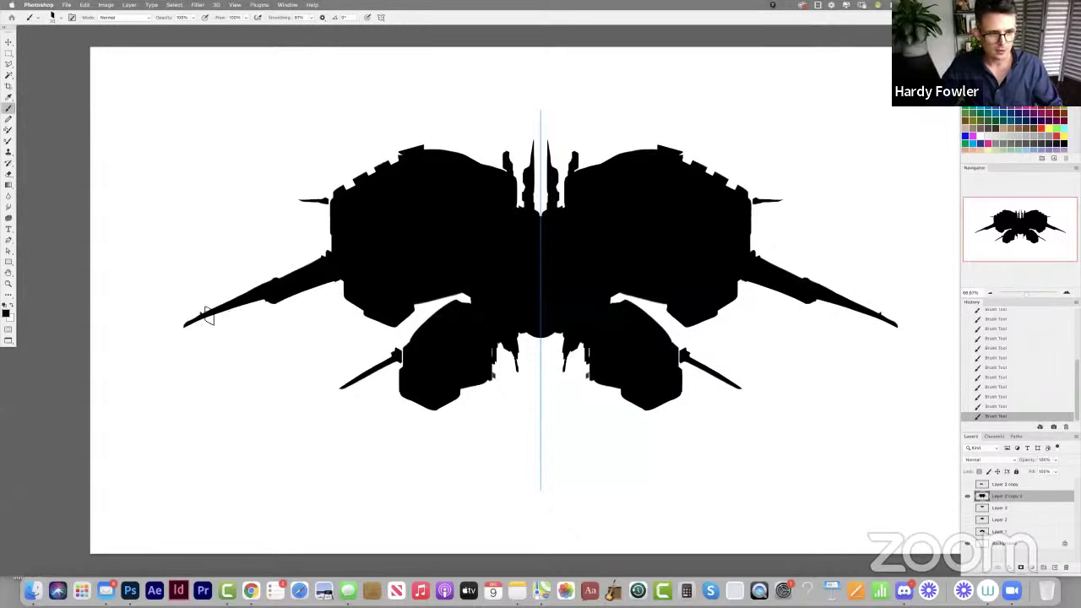
left_click(229, 310)
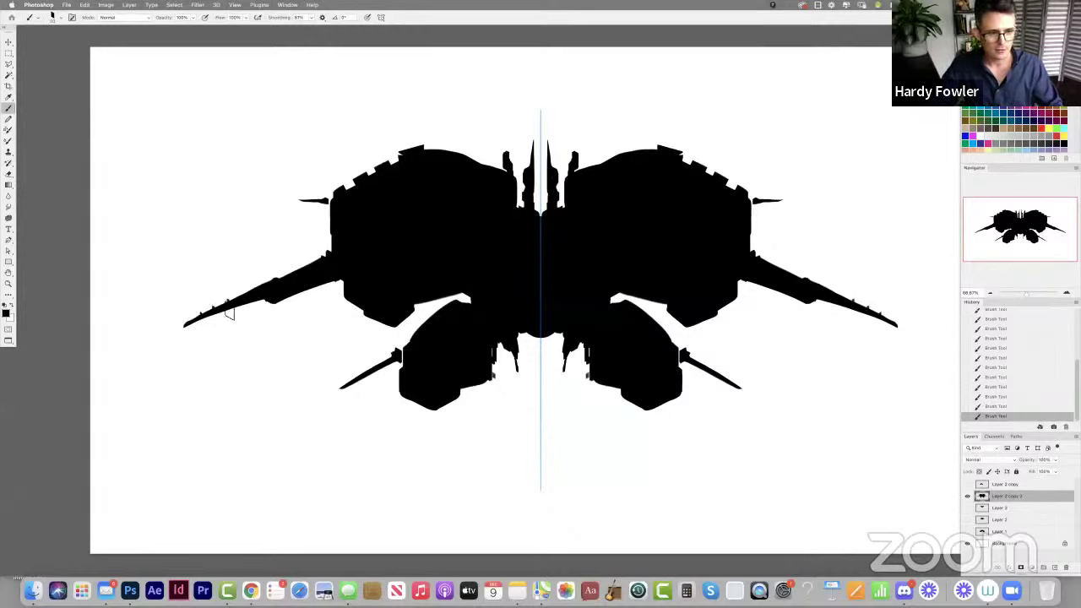
left_click(189, 327)
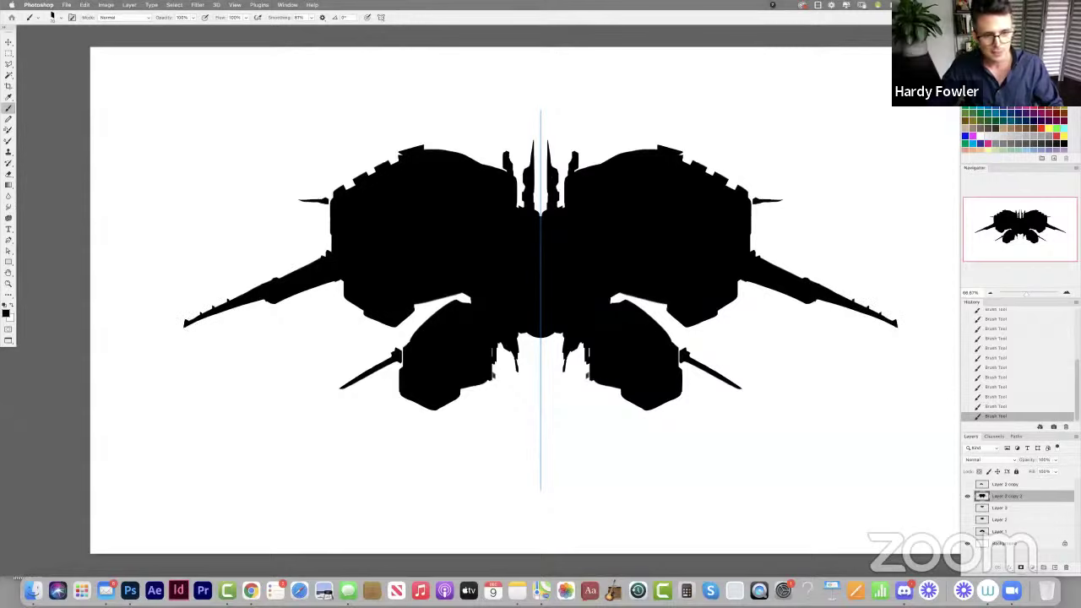
Shave down the stepped blocks along the lobes' upper edges and reshape the raised corner on top of each lobe.
key("e")
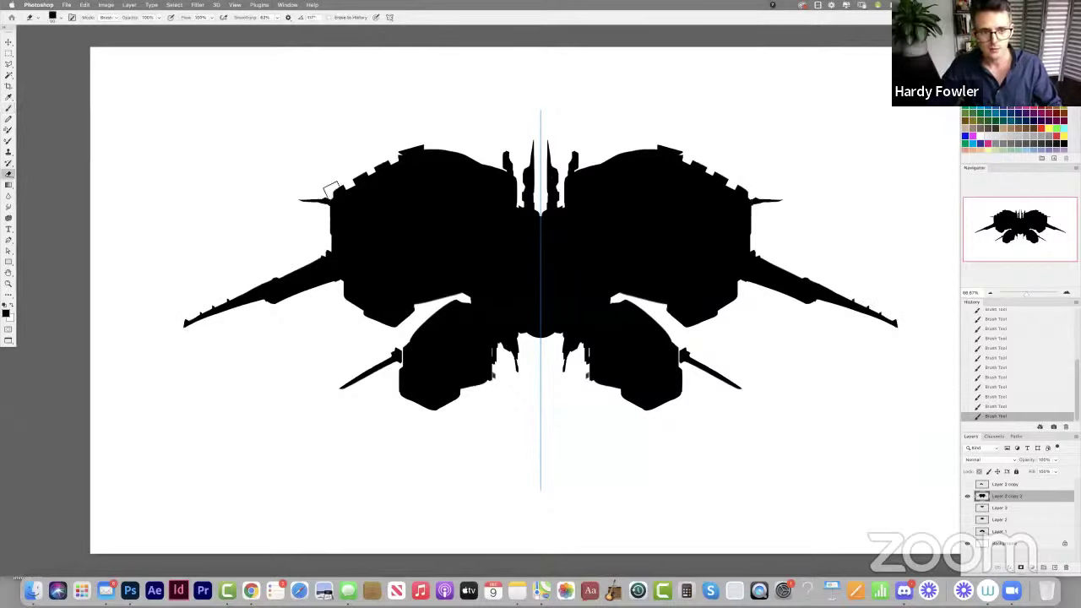
mouse_move(346, 177)
left_mouse_down()
mouse_move(332, 190)
mouse_move(435, 147)
left_mouse_up()
key("b")
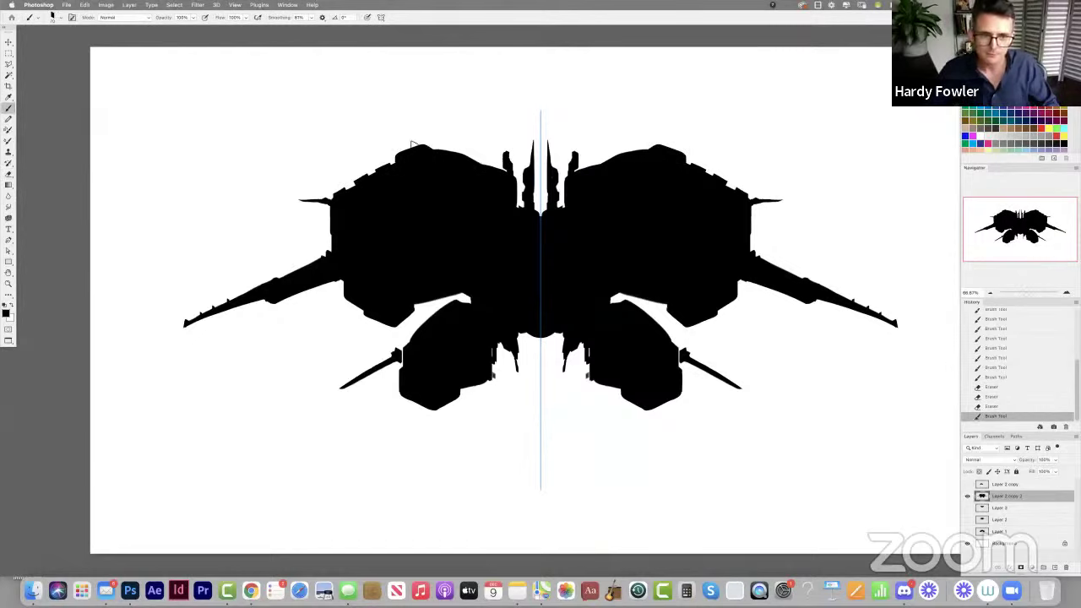
key("e")
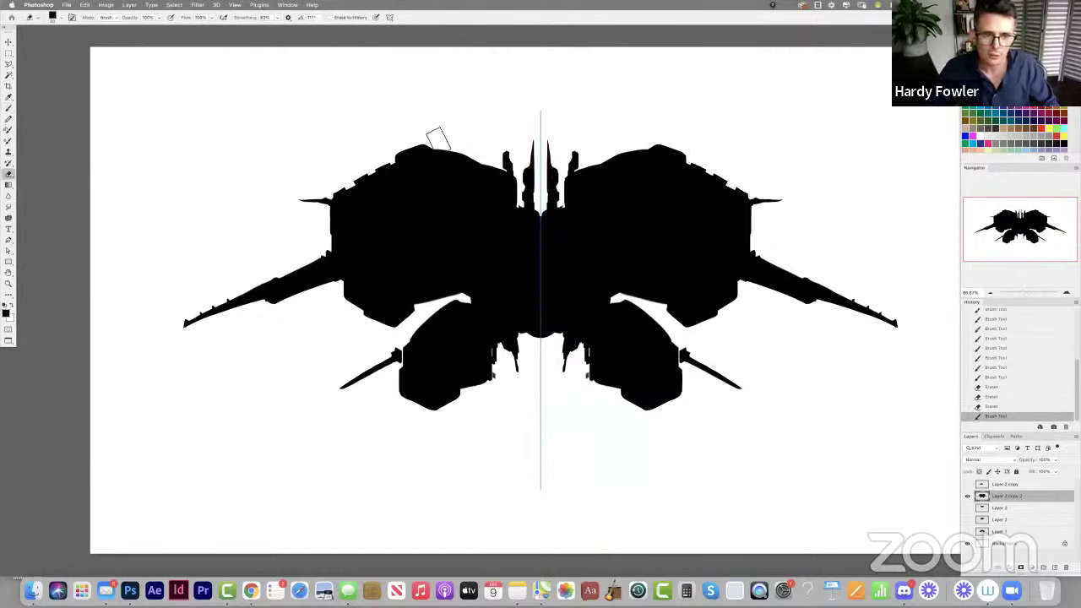
left_click(386, 157)
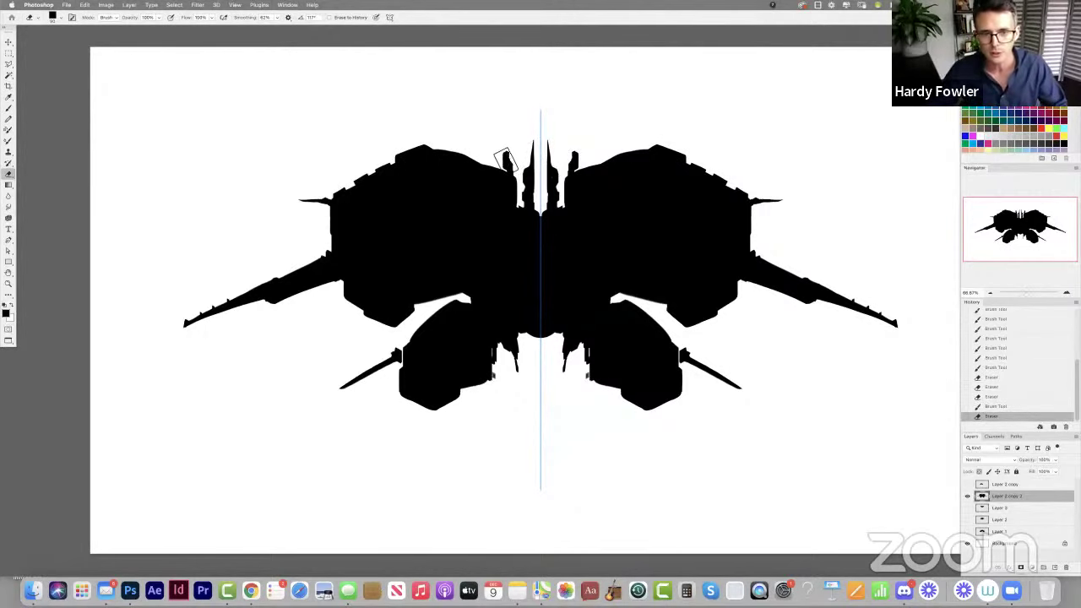
Rework the short outer top spikes into lower, angular stubs using alternating Eraser and Brush strokes.
left_click(499, 159)
key("b")
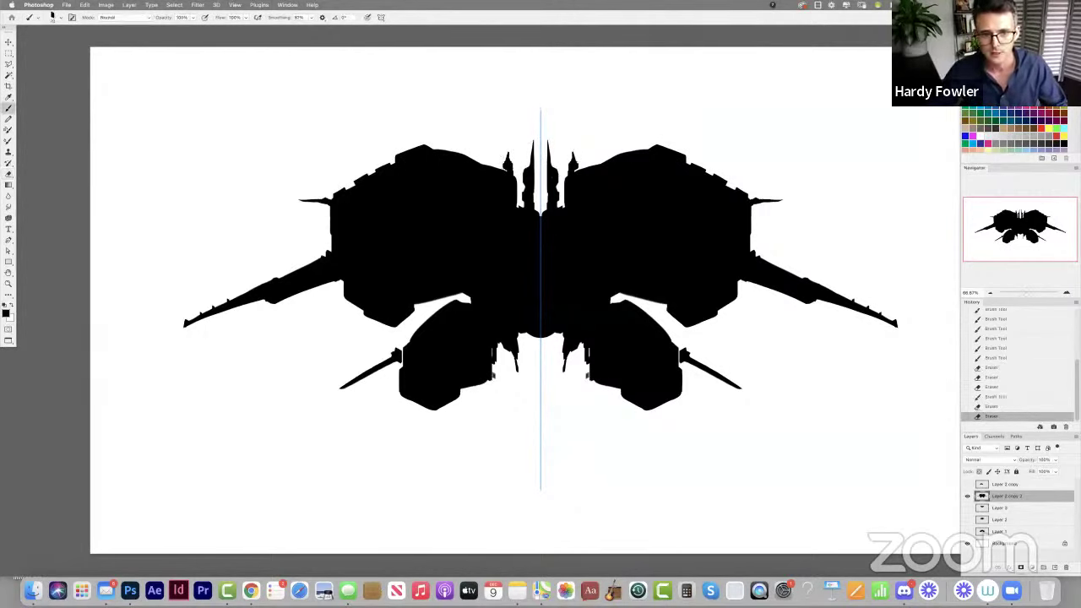
mouse_move(500, 165)
left_mouse_down()
mouse_move(512, 170)
mouse_move(531, 133)
mouse_move(502, 156)
left_mouse_up()
key("e")
left_click(513, 153)
Add tiny nubs to the inner spikes' tips and fill the gaps at the spikes' bases with the Brush.
key("b")
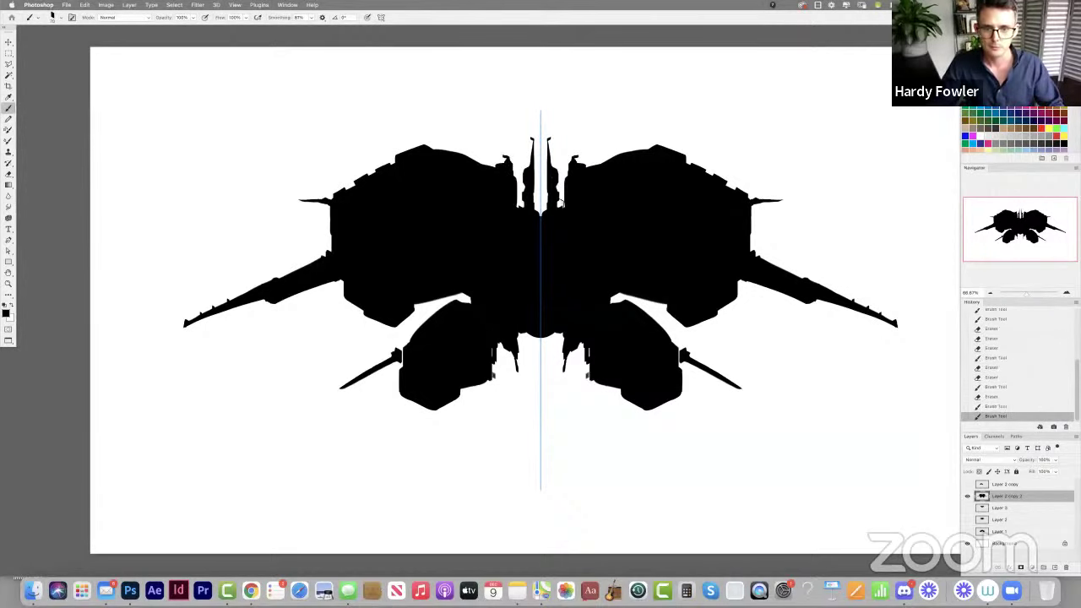
left_click_drag(562, 204, 560, 201)
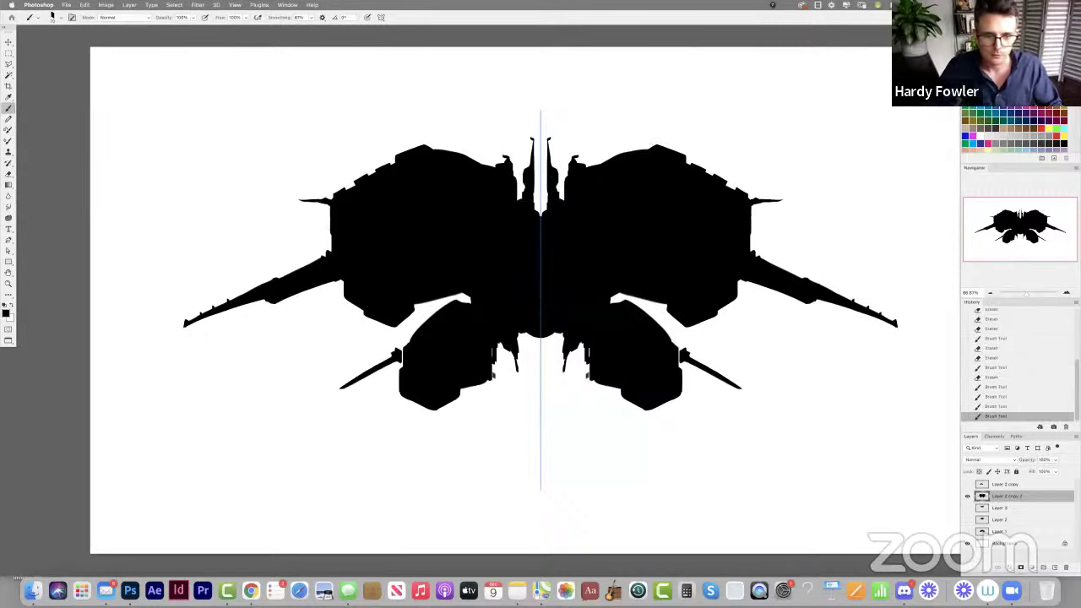
left_click(504, 353)
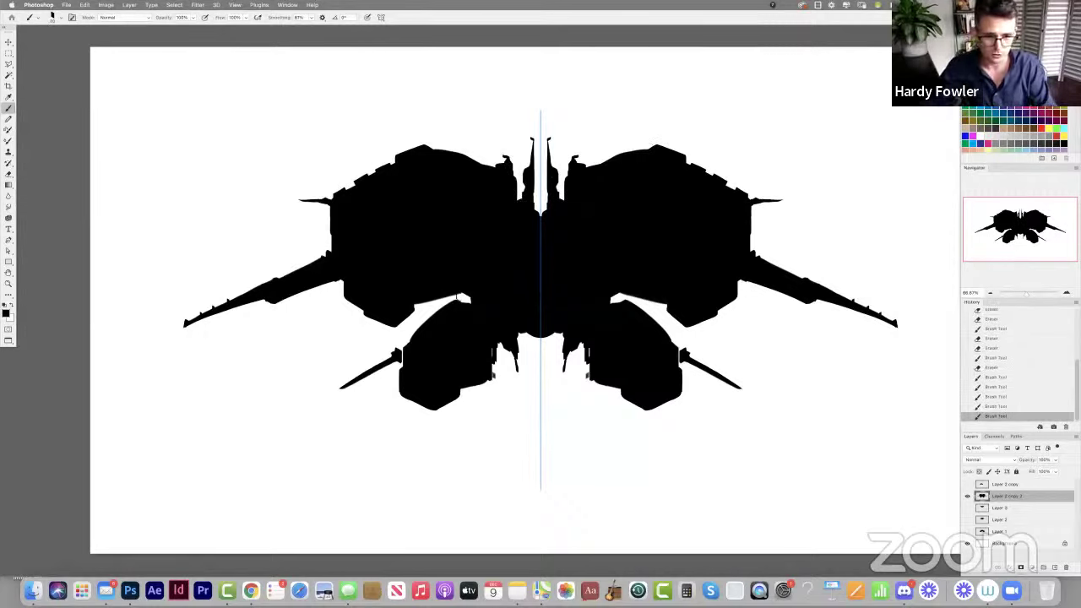
Paint small mirrored mechanical details into the gaps between the large upper lobes and the lower lobes.
left_click_drag(464, 299, 459, 297)
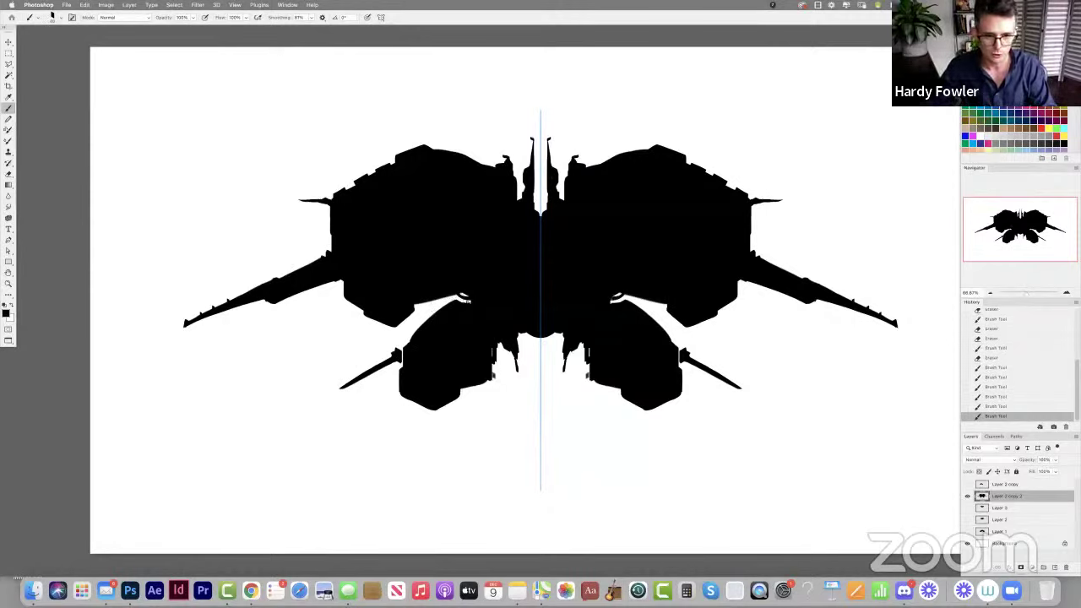
left_click(519, 336)
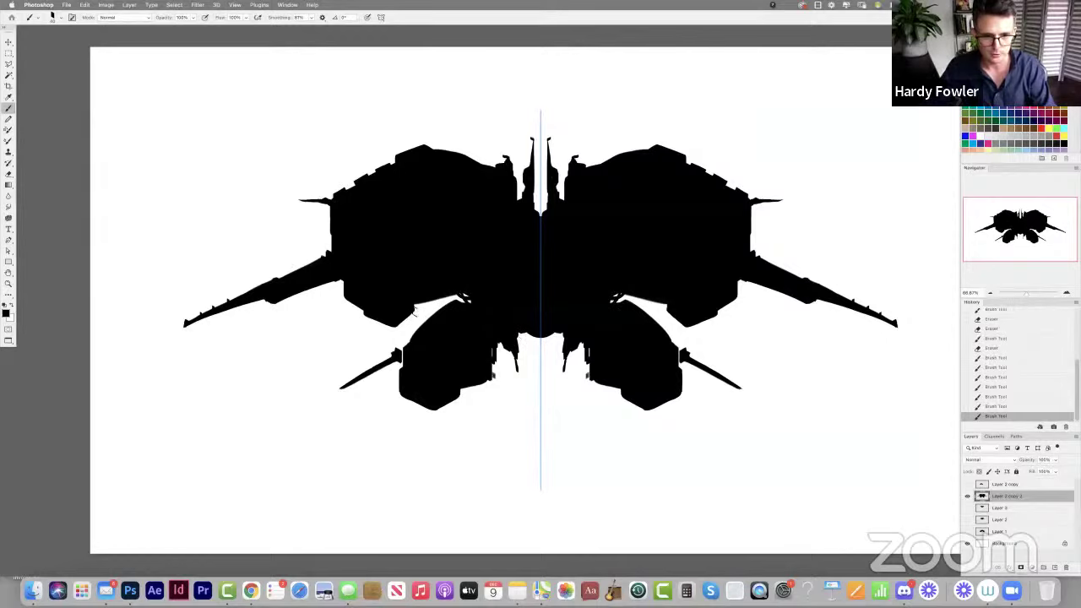
left_click_drag(424, 307, 432, 305)
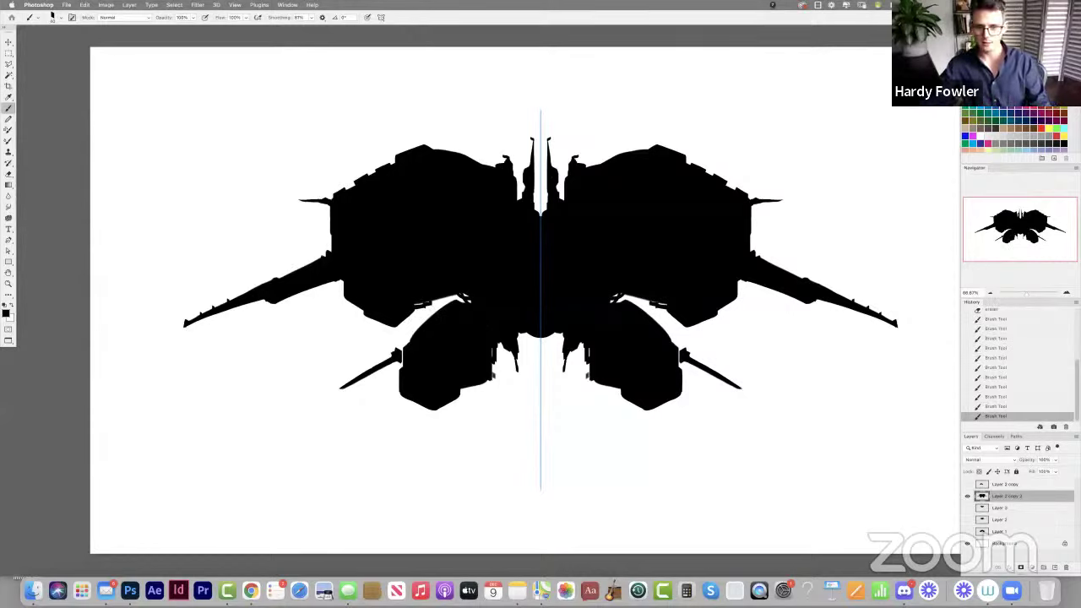
Bridge the inner spikes' bases to the neighbouring stubs with a small mirrored Brush stroke, undoing the first attempt.
left_click_drag(564, 194, 560, 196)
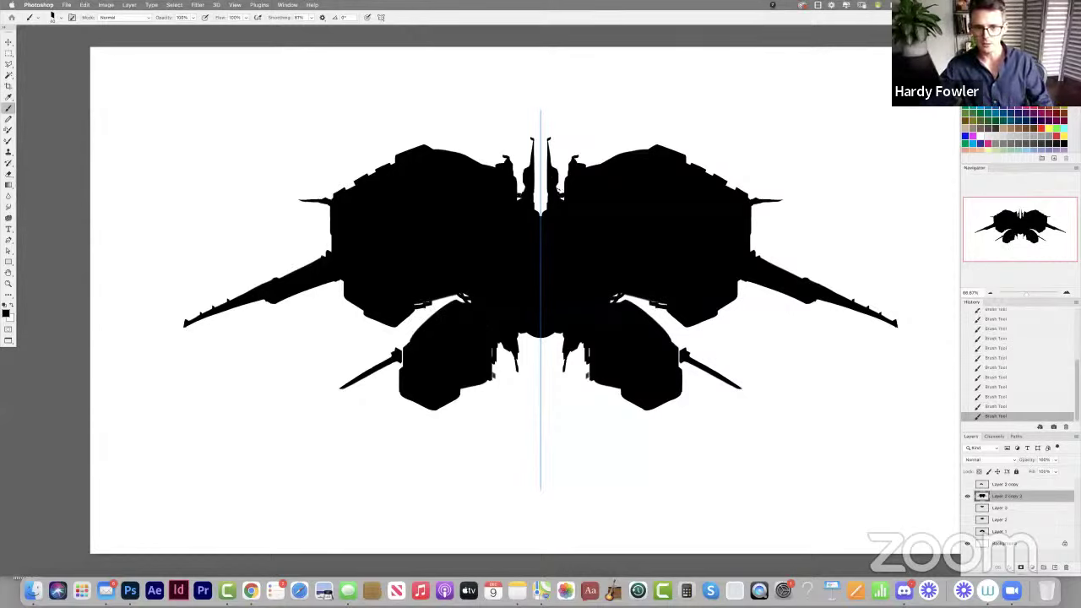
key("super+z")
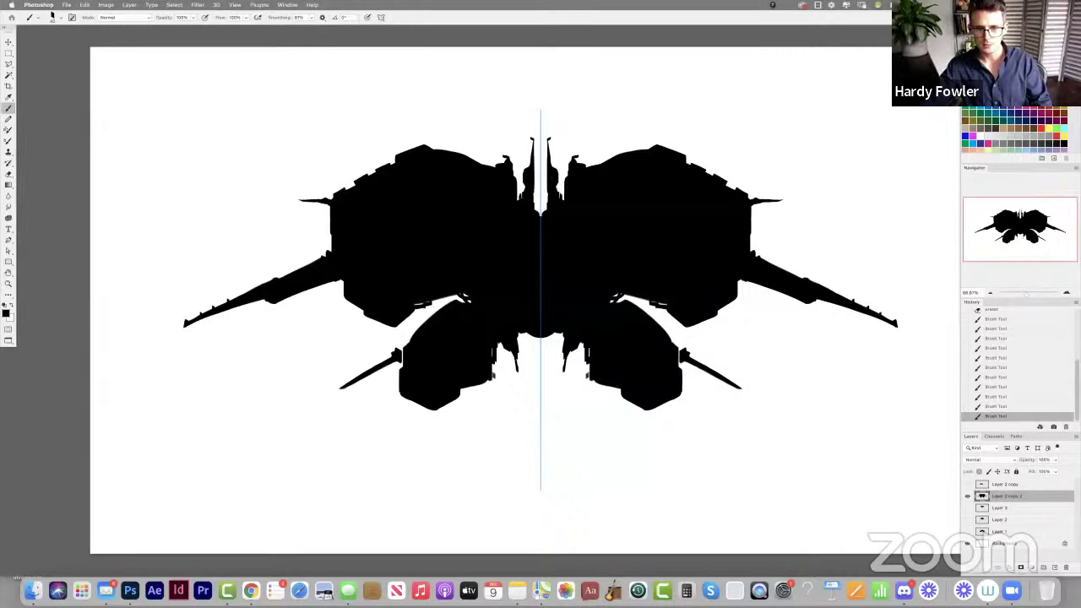
left_click_drag(557, 191, 562, 193)
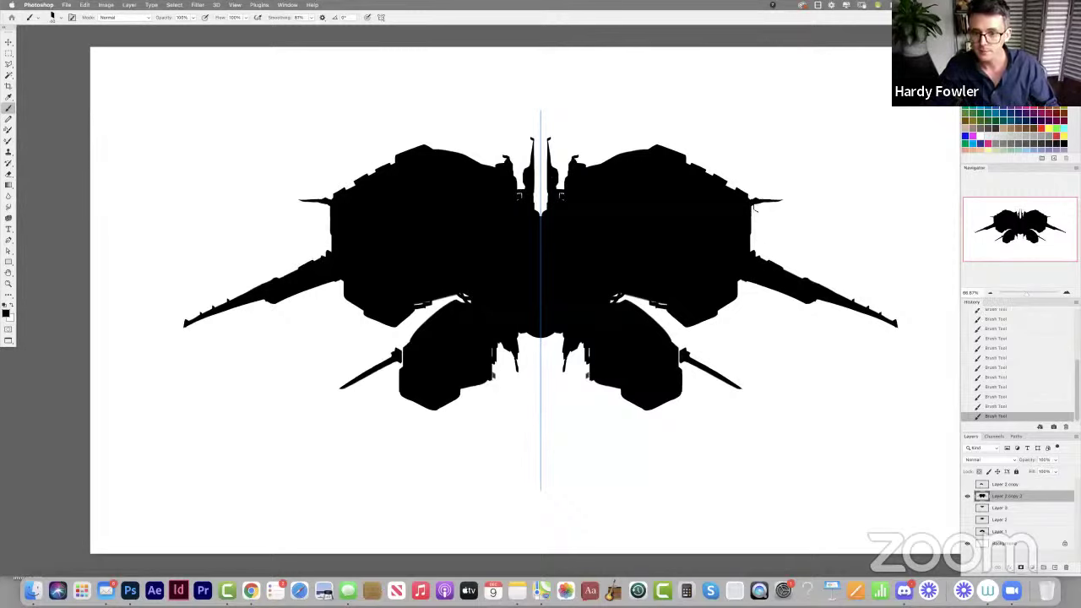
Trim the inner spikes' tips with the Eraser and build up their shafts and the gaps at their bases with the Brush.
key("e")
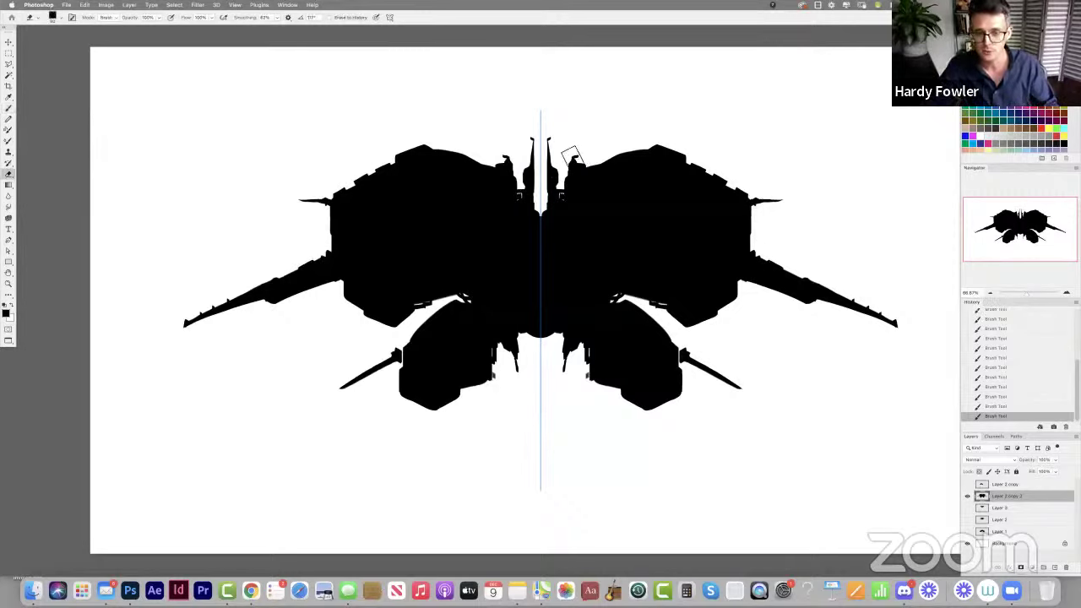
left_click(549, 139)
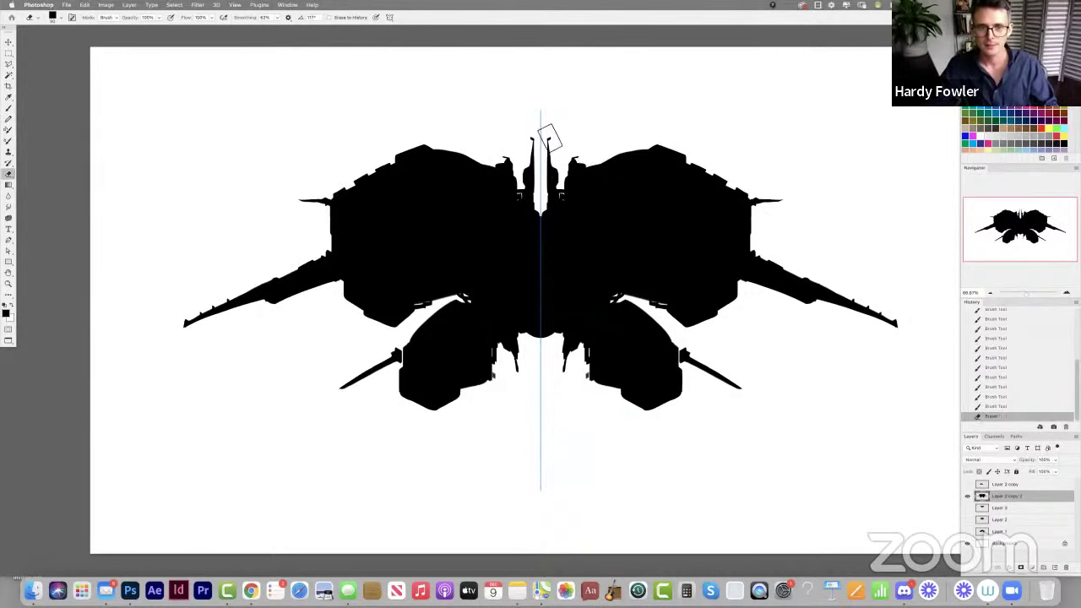
left_click(549, 140)
key("b")
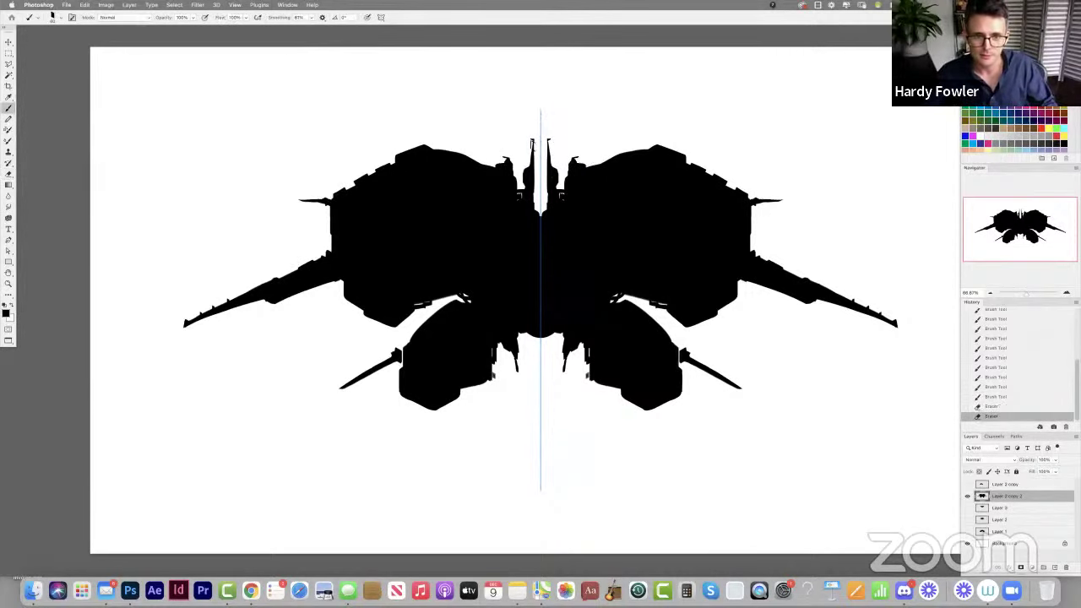
left_click_drag(531, 142, 532, 158)
left_click(534, 154)
left_click(533, 161)
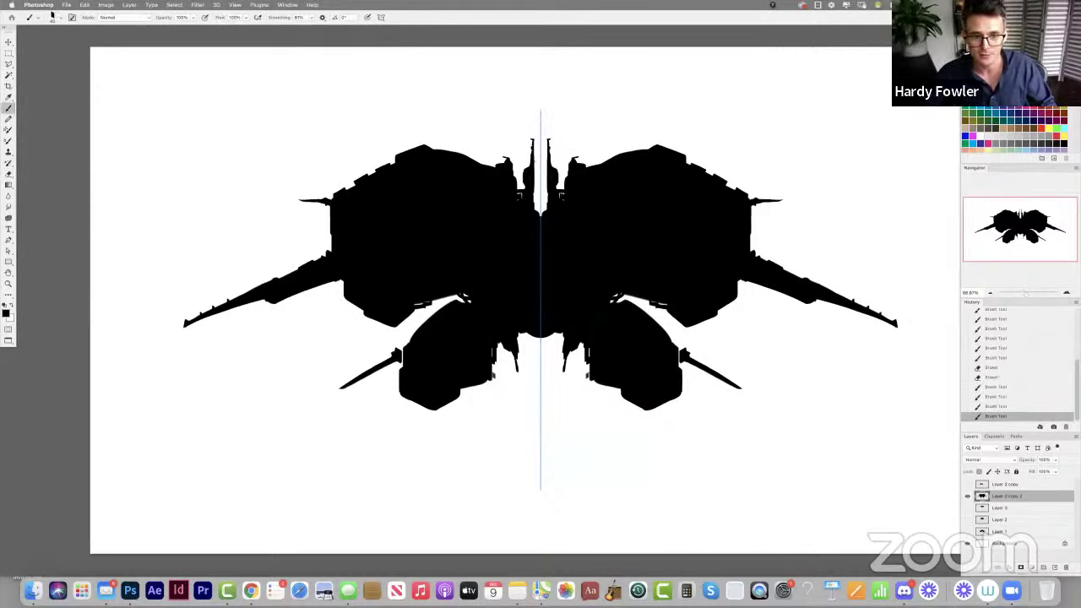
left_click(532, 166)
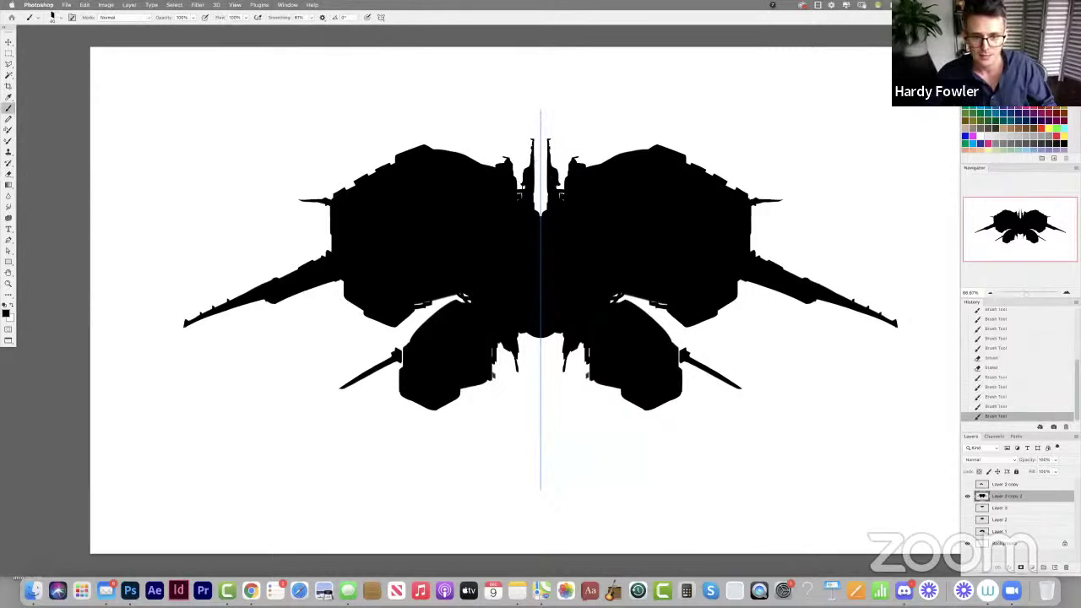
left_click_drag(519, 184, 521, 192)
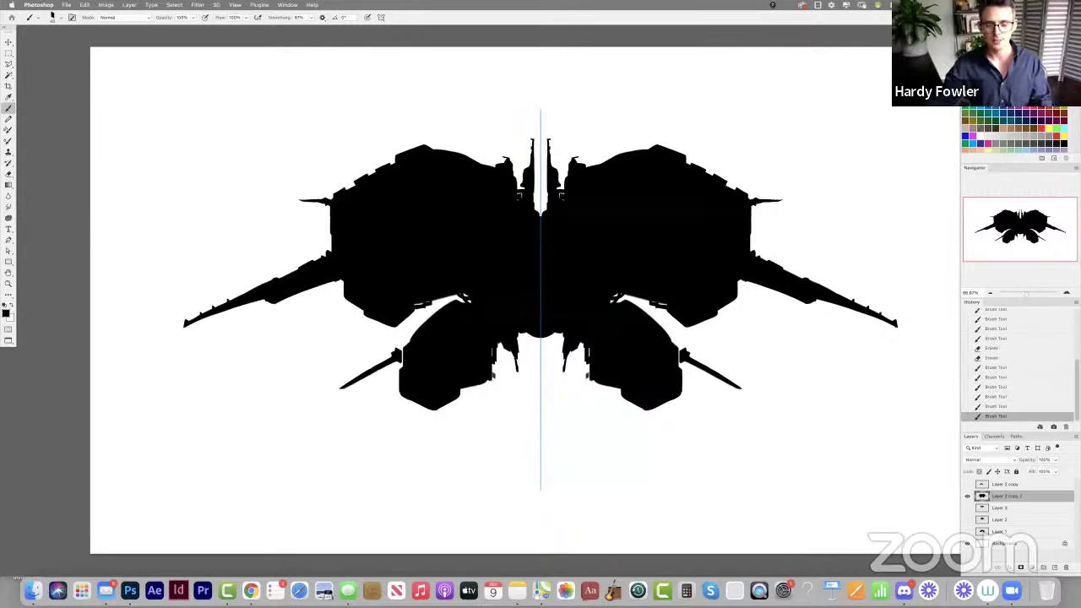
Thin the short outer side spikes on the large lobes with the Eraser.
key("e")
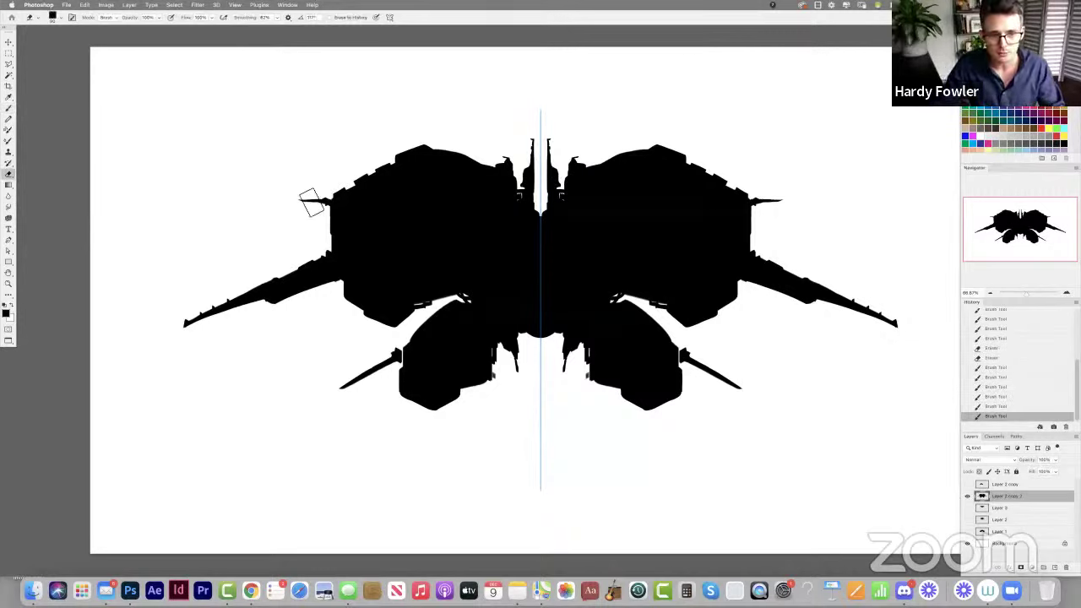
left_click(307, 215)
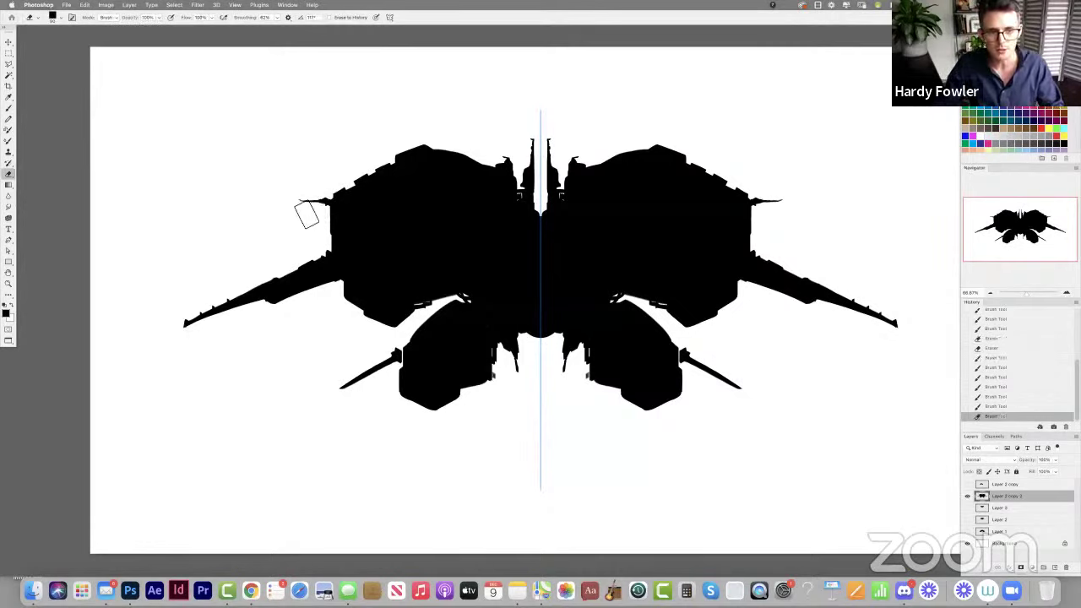
left_click(311, 215)
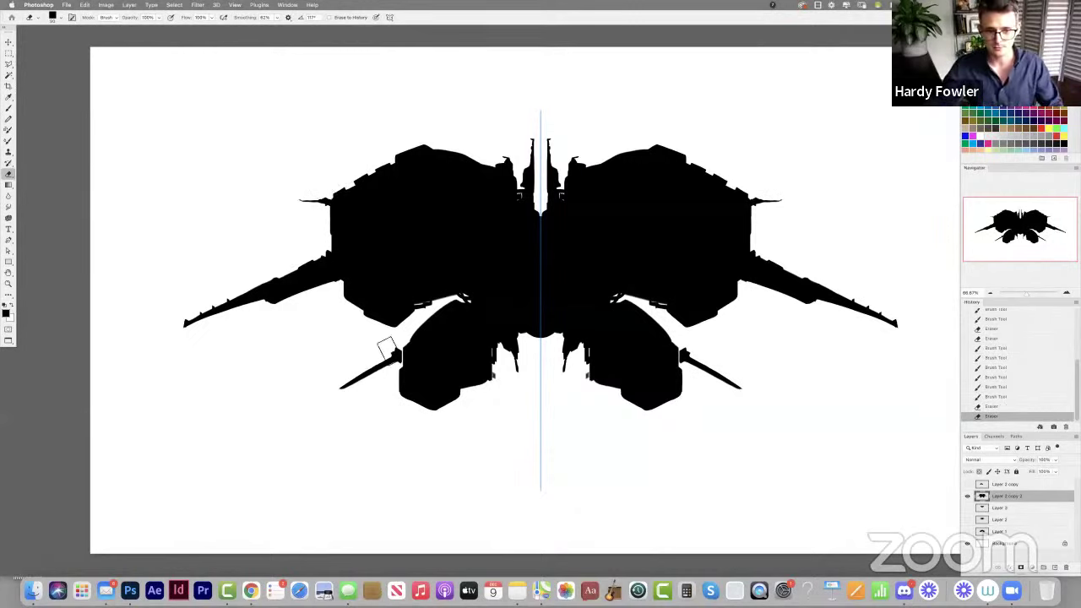
Paint thin mirrored prongs hanging from the inner lower corners of the lower lobes.
key("b")
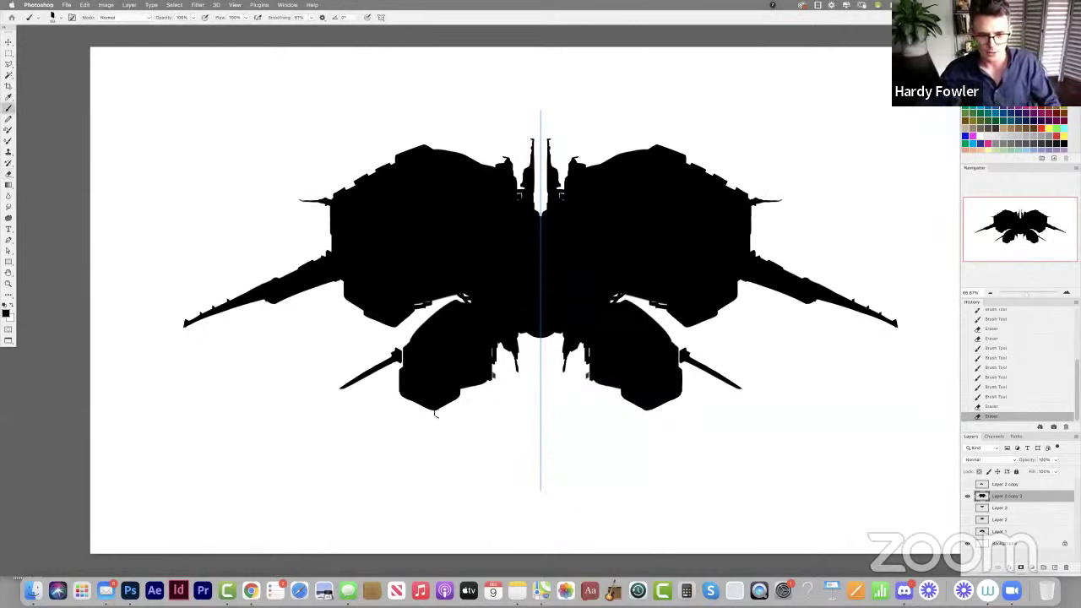
left_click(493, 380)
left_click(492, 384)
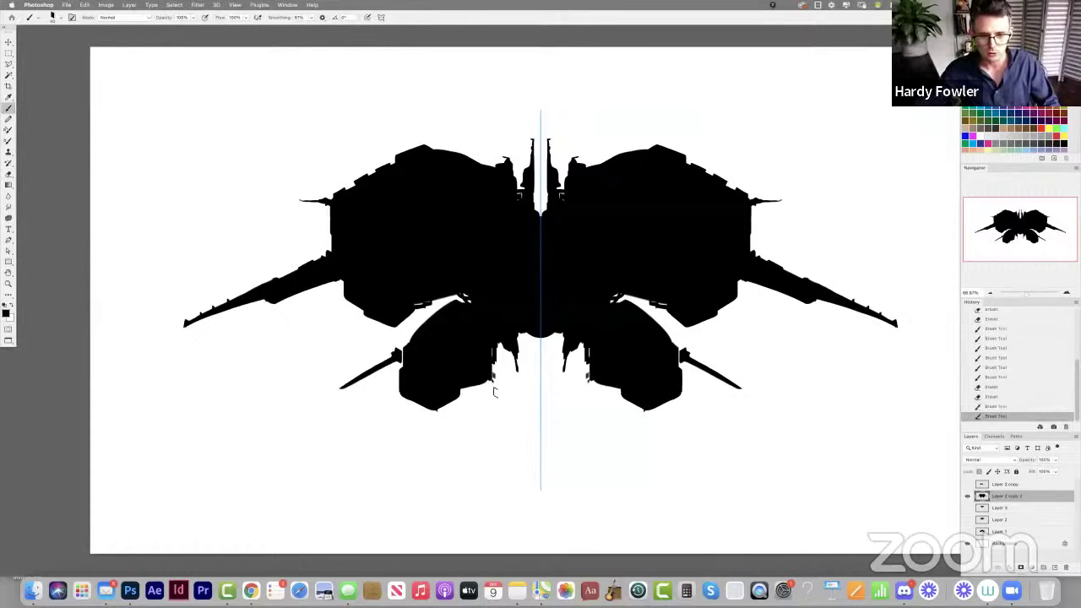
left_click_drag(494, 387, 496, 403)
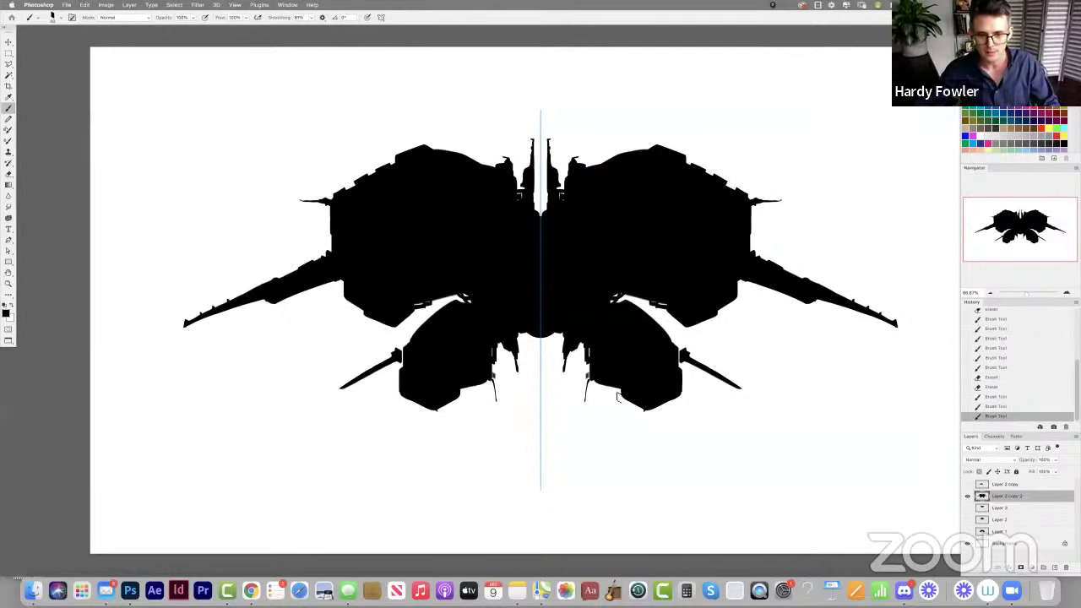
left_click(588, 390)
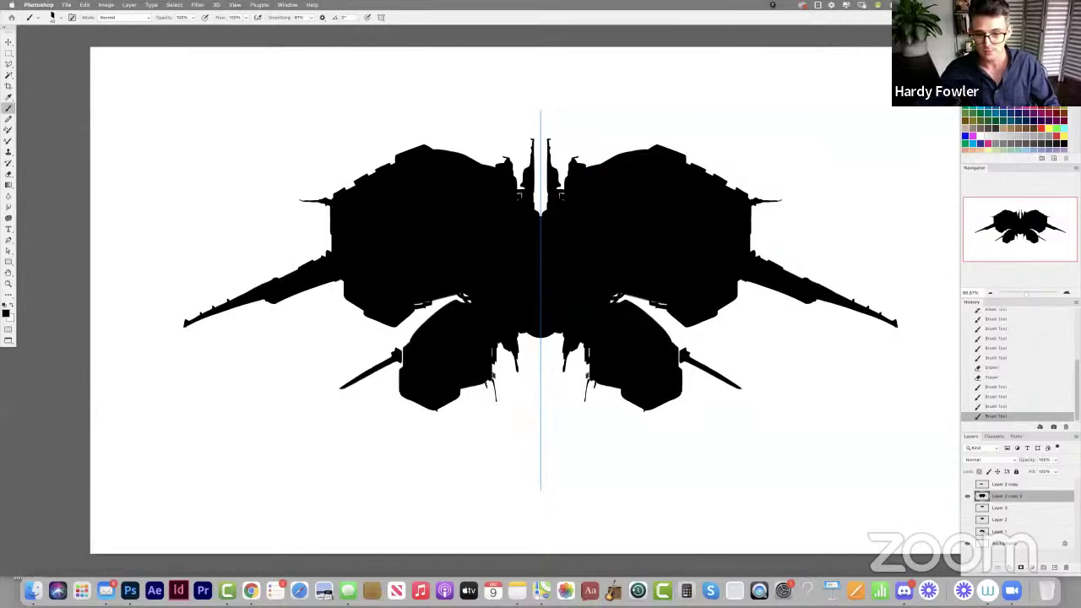
left_click(587, 387)
Paint a thin curved strut beneath the root of each long outer arm.
left_click(393, 330)
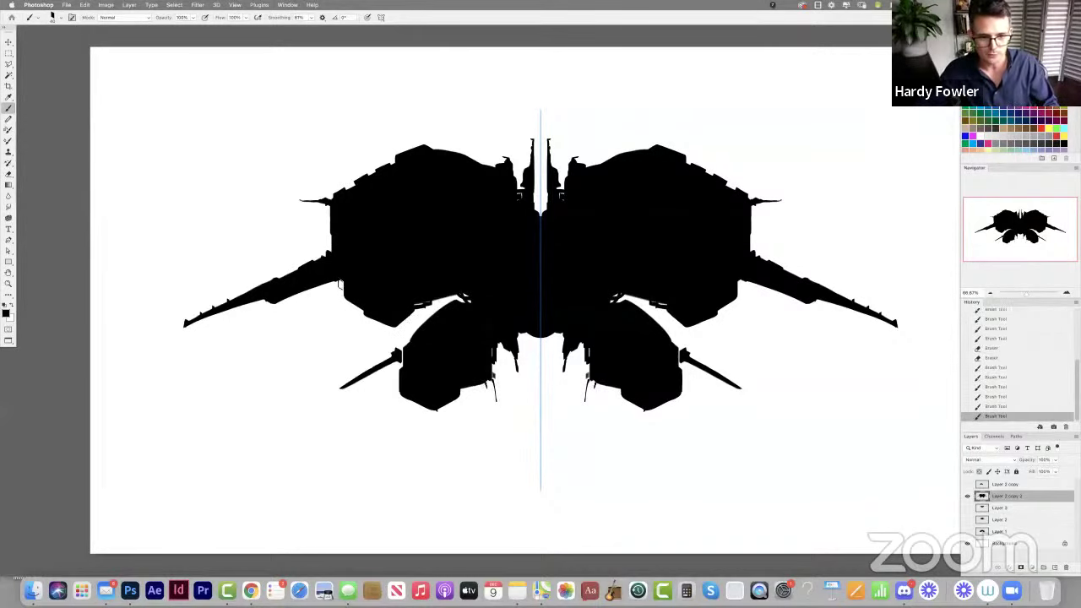
left_click(341, 289)
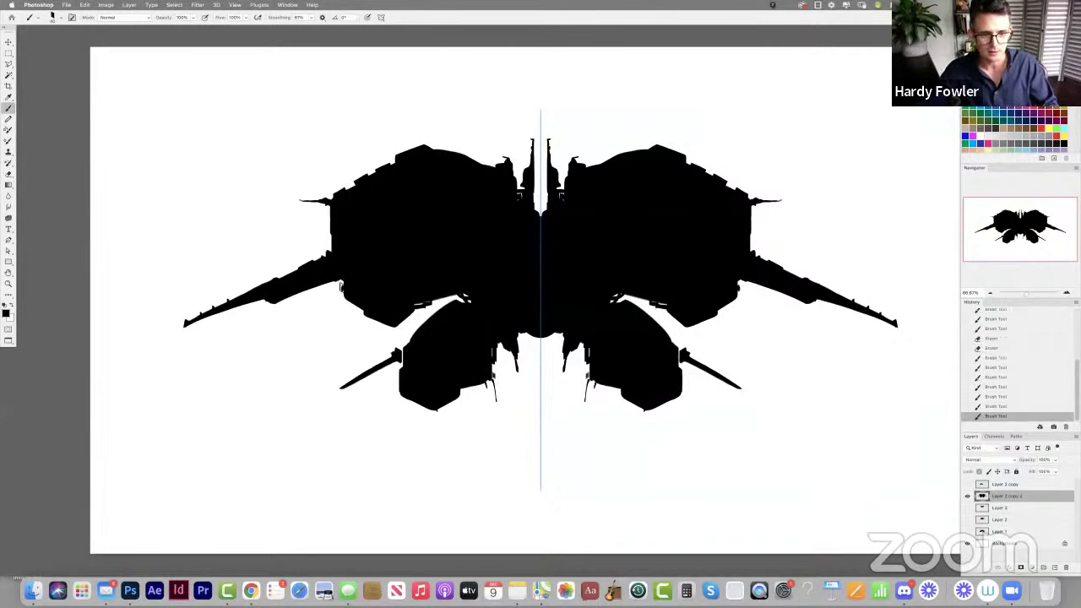
left_click_drag(340, 286, 312, 289)
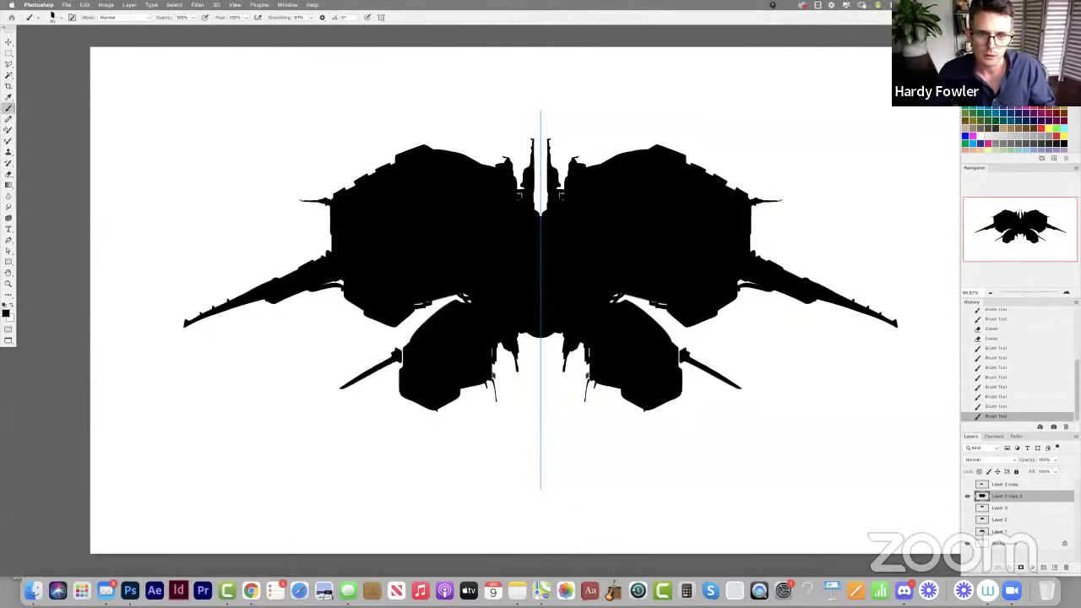
Dab small mirrored bumps along the upper edges of the large lobes.
left_click(542, 195)
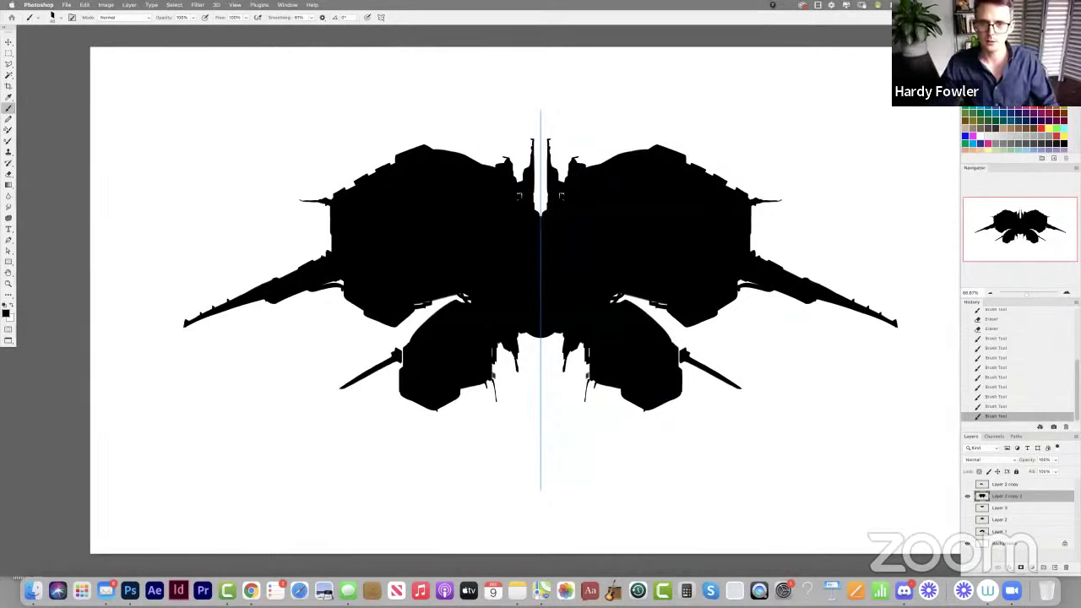
left_click(622, 152)
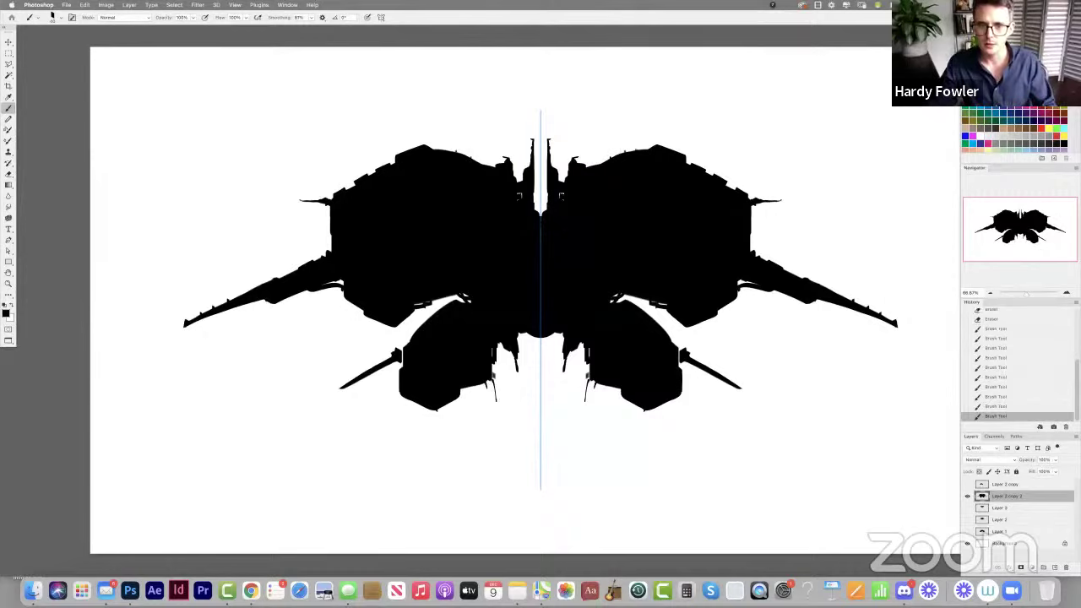
left_click(639, 148)
left_click(750, 230)
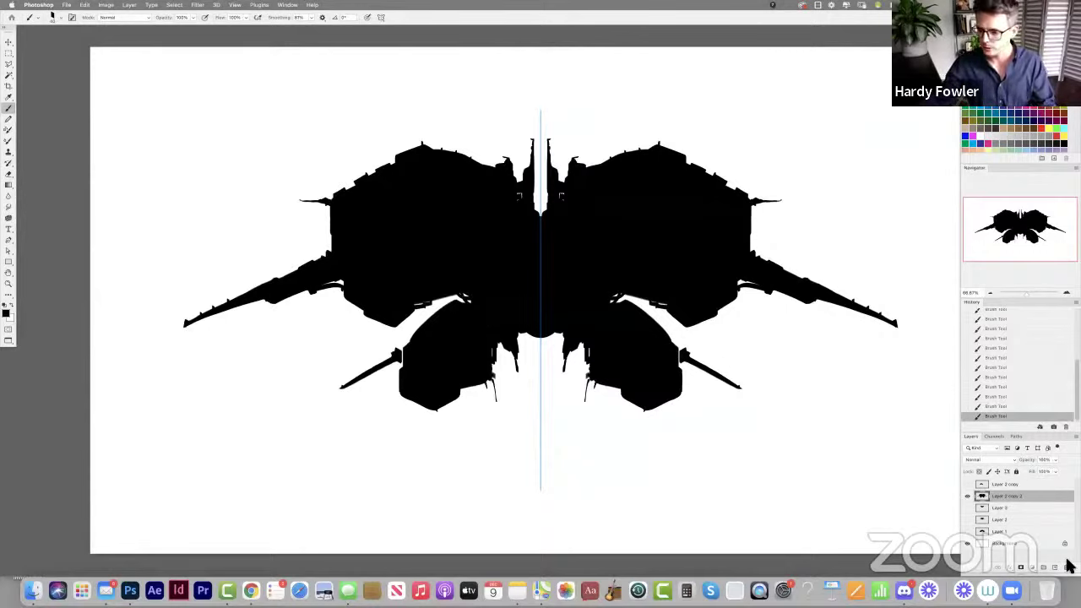
Add a new layer above the silhouette and save the document to the Desktop in Photoshop format under a new name.
left_click(1054, 568)
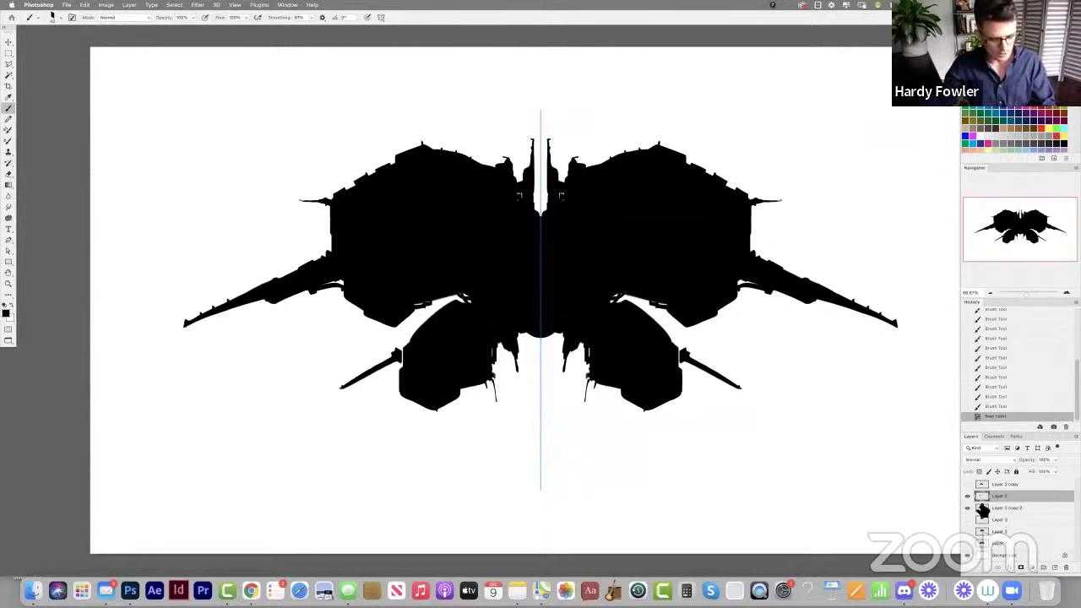
key("super+s")
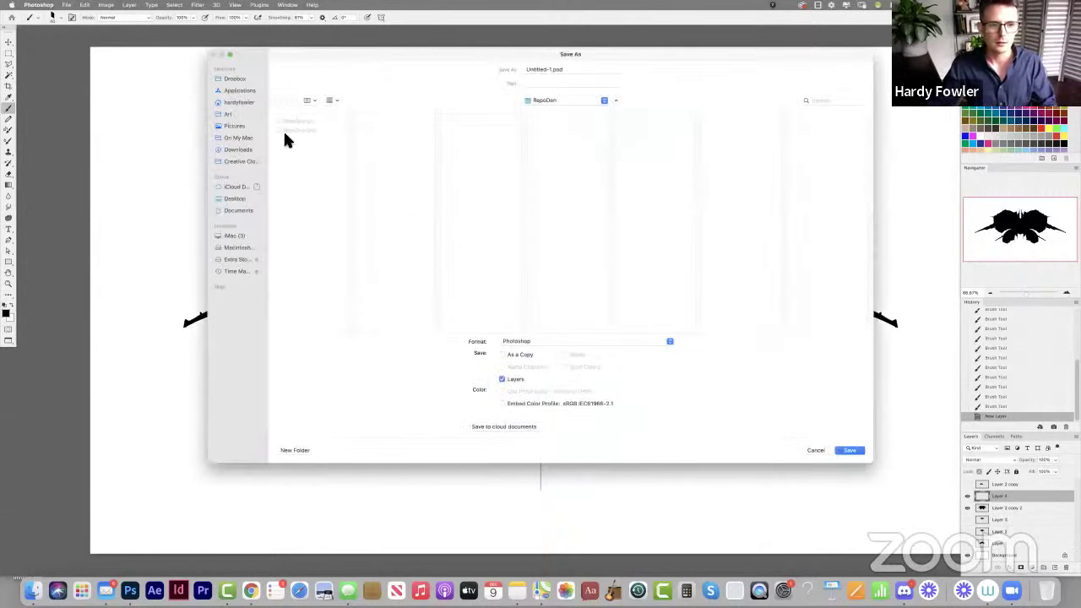
left_click(236, 198)
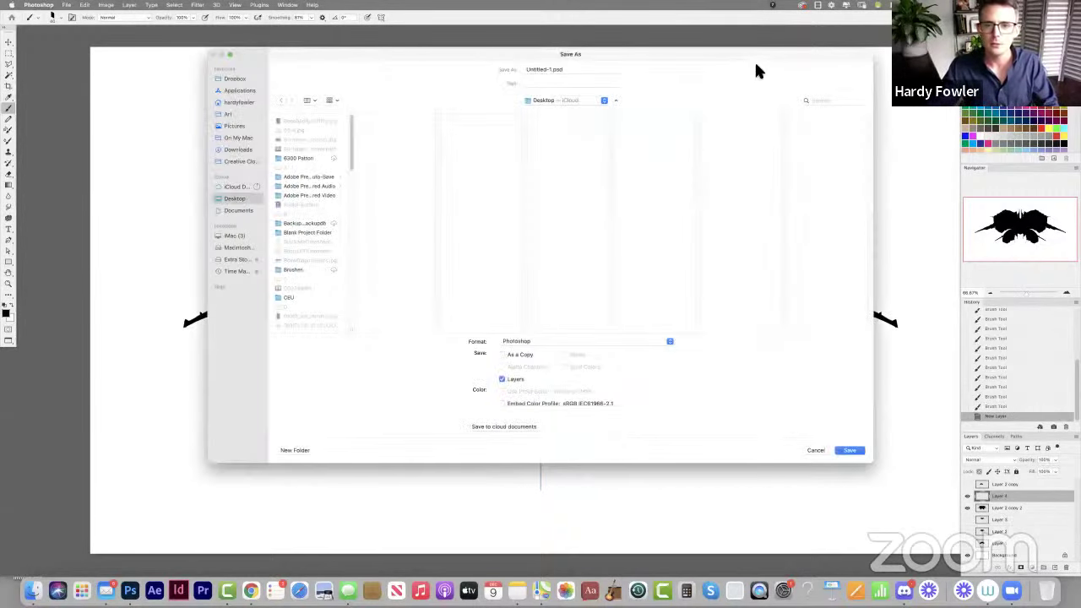
triple_click(569, 73)
type("c")
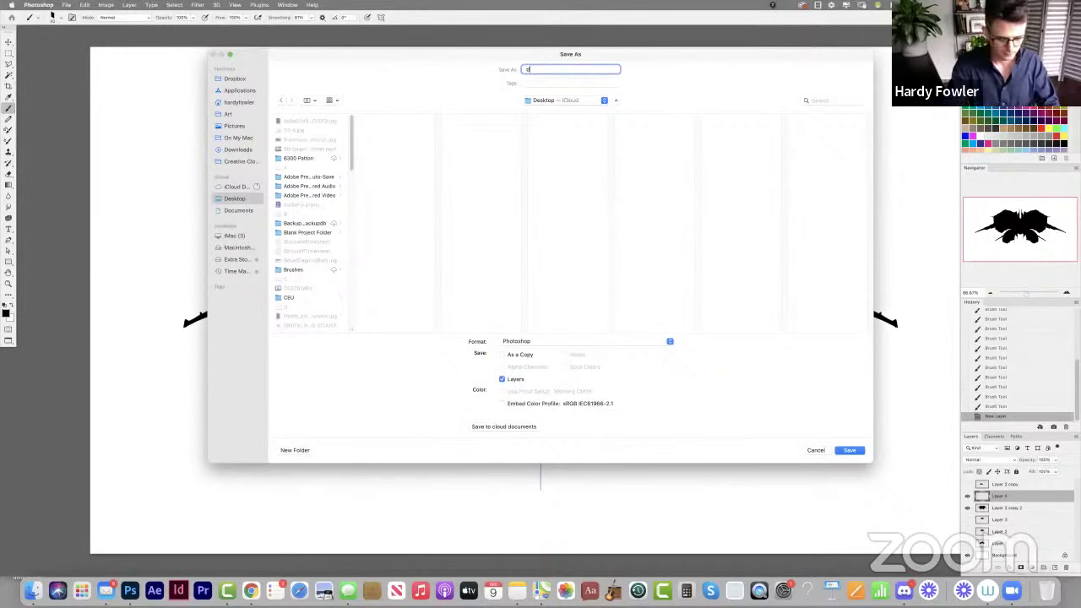
left_click(846, 451)
left_click(628, 149)
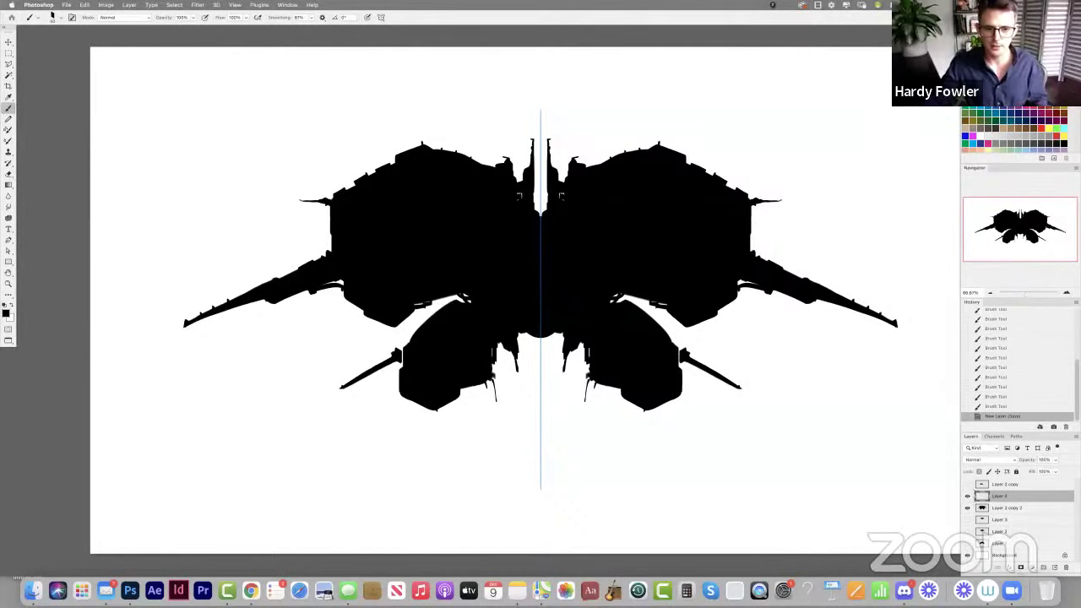
Load the silhouette layer's shape as a selection on the new layer and hide the selection edges.
left_click(985, 507, "super")
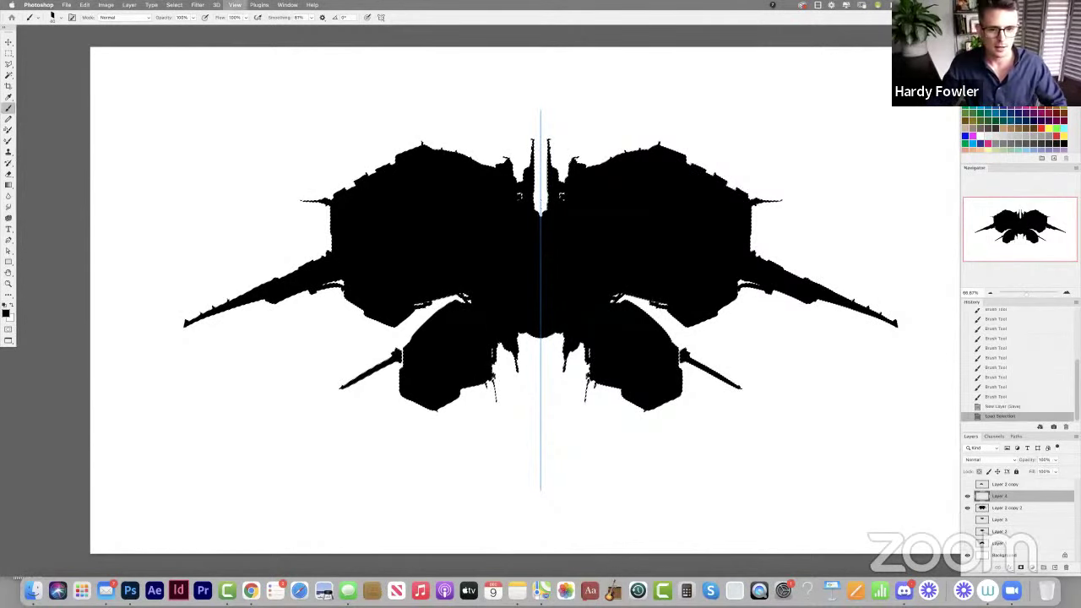
key("x")
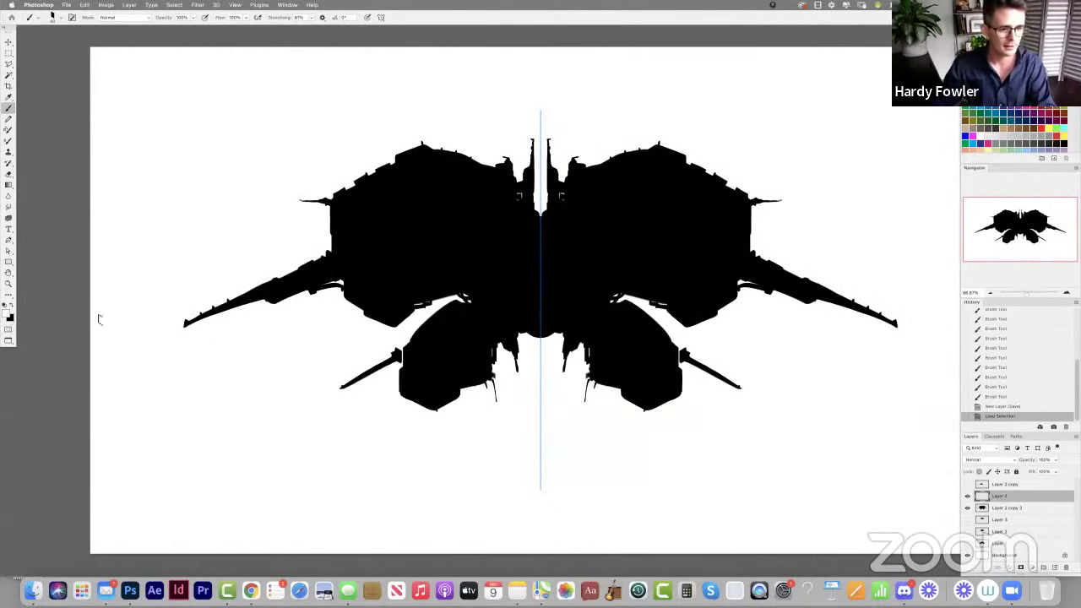
key("super+h")
Set the foreground colour to a neutral grey (RGB 153, 153, 153) and paint mirrored curved panels on the upper central body.
left_click_drag(138, 484, 126, 487)
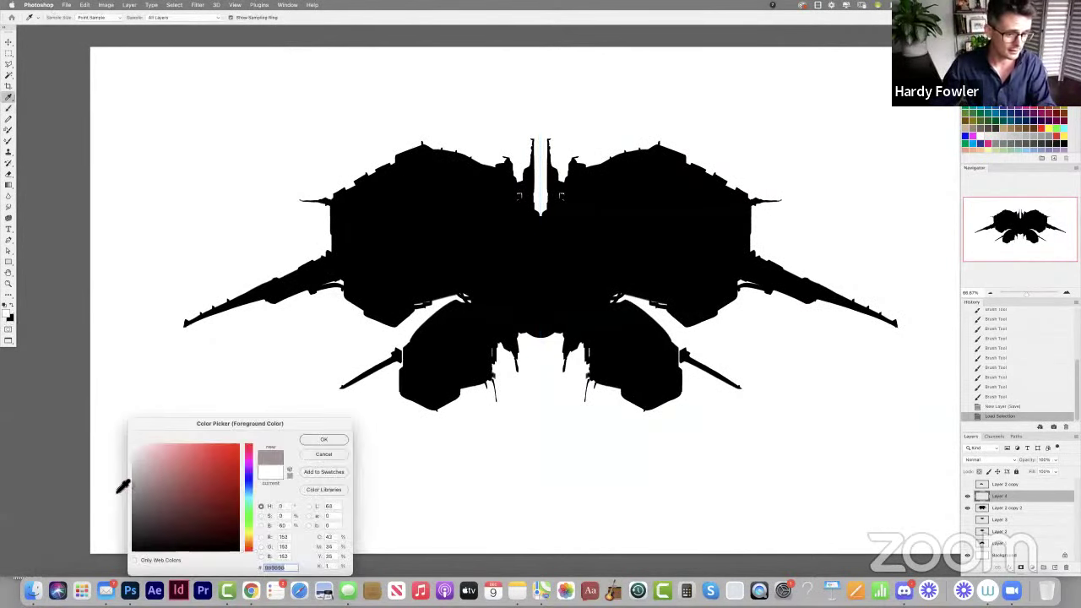
left_click(309, 438)
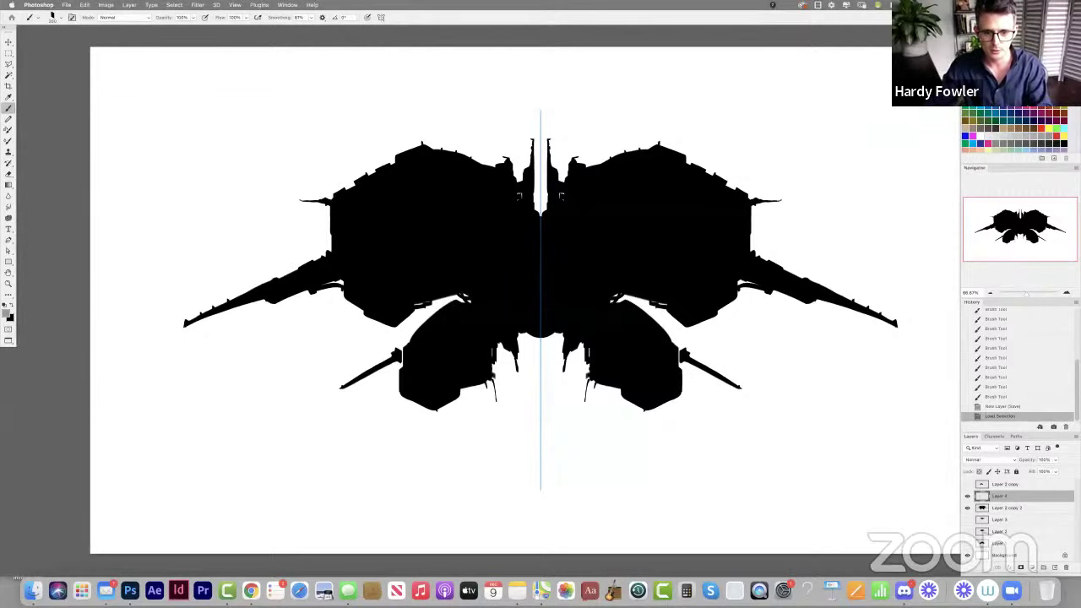
mouse_move(541, 237)
left_mouse_down()
mouse_move(513, 268)
mouse_move(538, 252)
mouse_move(518, 261)
mouse_move(517, 251)
mouse_move(528, 257)
mouse_move(513, 245)
mouse_move(542, 242)
mouse_move(536, 229)
mouse_move(542, 245)
mouse_move(511, 236)
left_mouse_up()
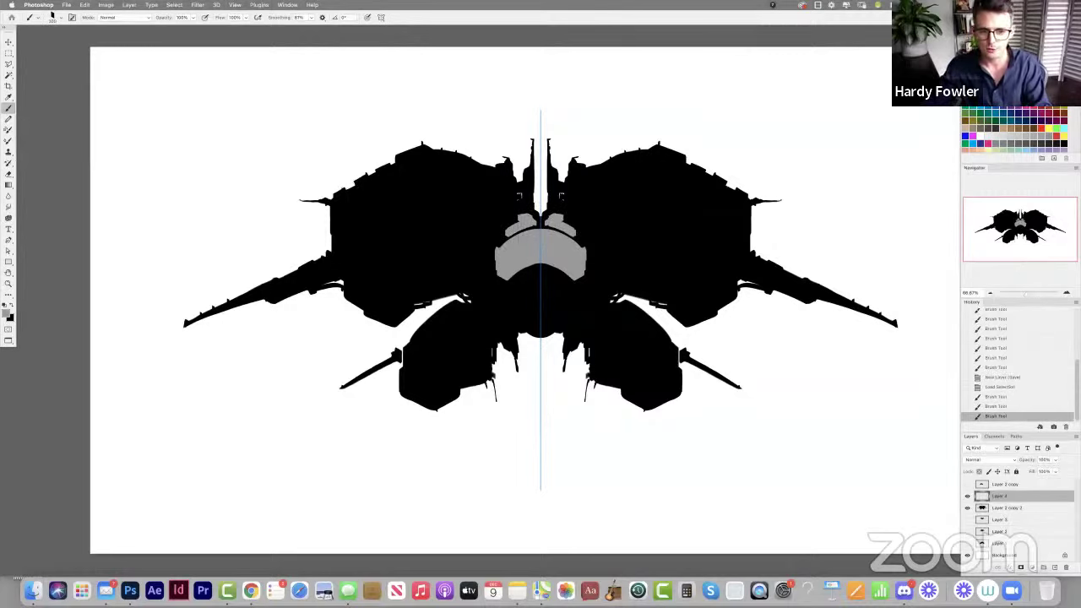
Paint mirrored grey panels along the upper large lobes and small ones around the lower edge of the central body panel.
mouse_move(350, 201)
left_mouse_down()
mouse_move(448, 157)
mouse_move(458, 182)
mouse_move(468, 117)
left_mouse_up()
mouse_move(351, 204)
left_mouse_down()
mouse_move(341, 247)
mouse_move(348, 182)
mouse_move(368, 195)
mouse_move(452, 157)
mouse_move(422, 143)
left_mouse_up()
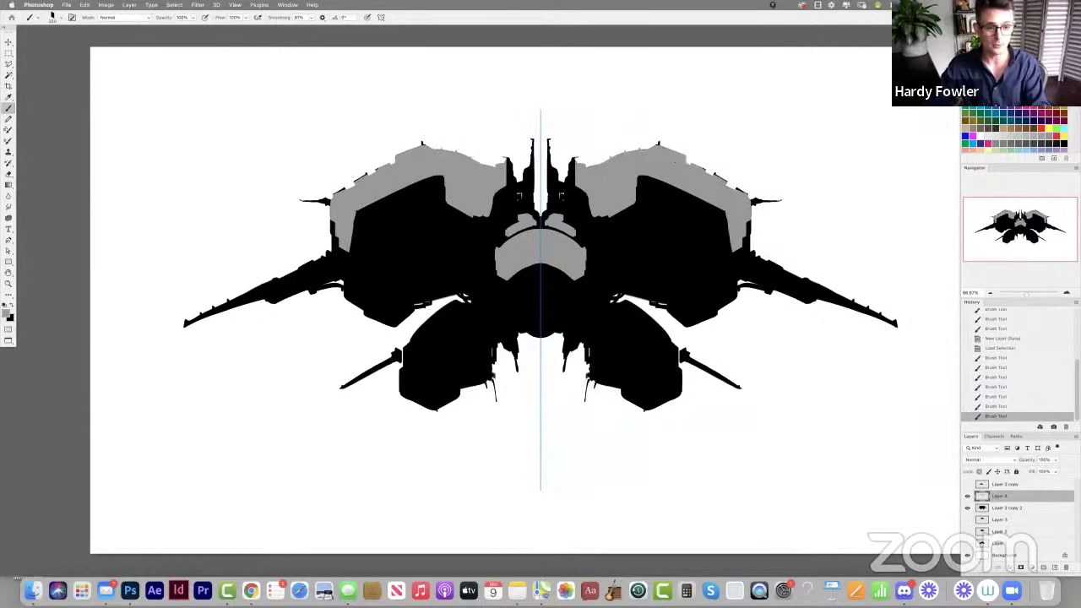
mouse_move(488, 268)
left_mouse_down()
mouse_move(454, 275)
mouse_move(486, 271)
left_mouse_up()
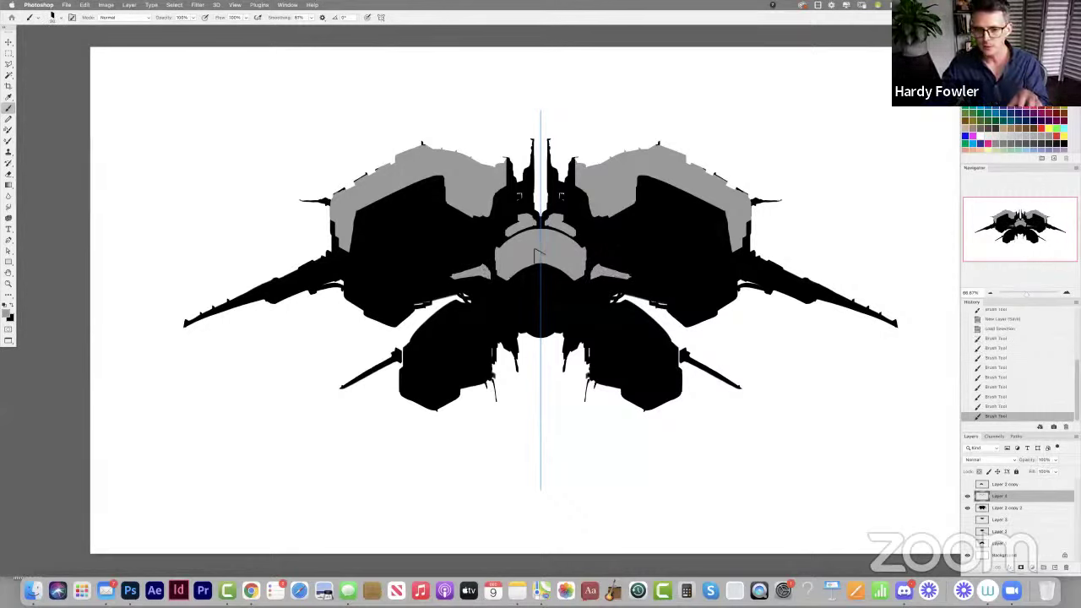
left_click_drag(522, 277, 562, 275)
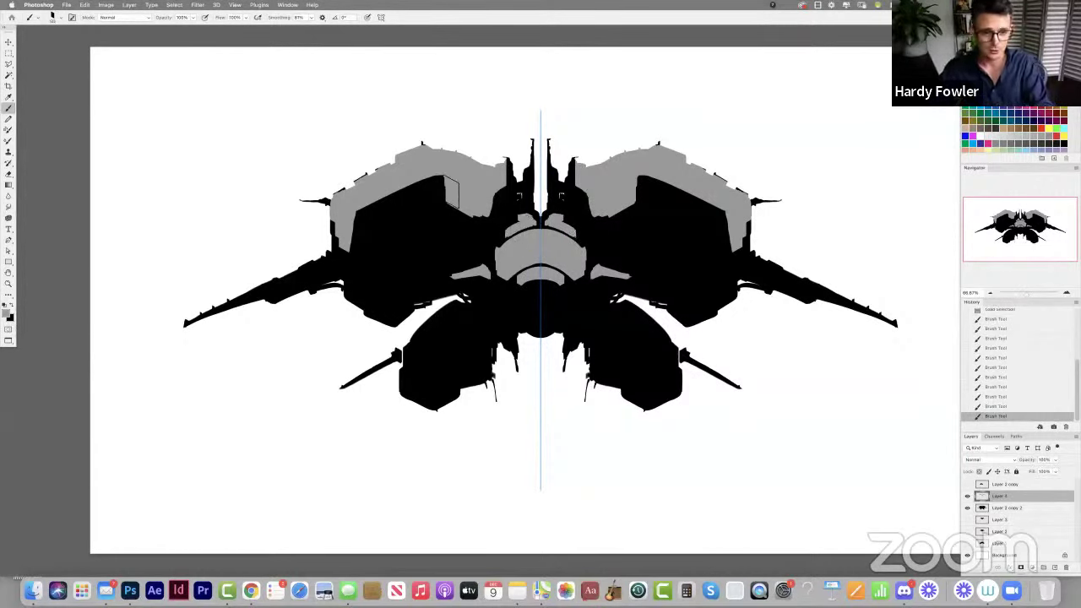
Straighten the inner edges of the large-lobe panels with grey brush strokes and a small erased trim.
left_click_drag(453, 193, 455, 202)
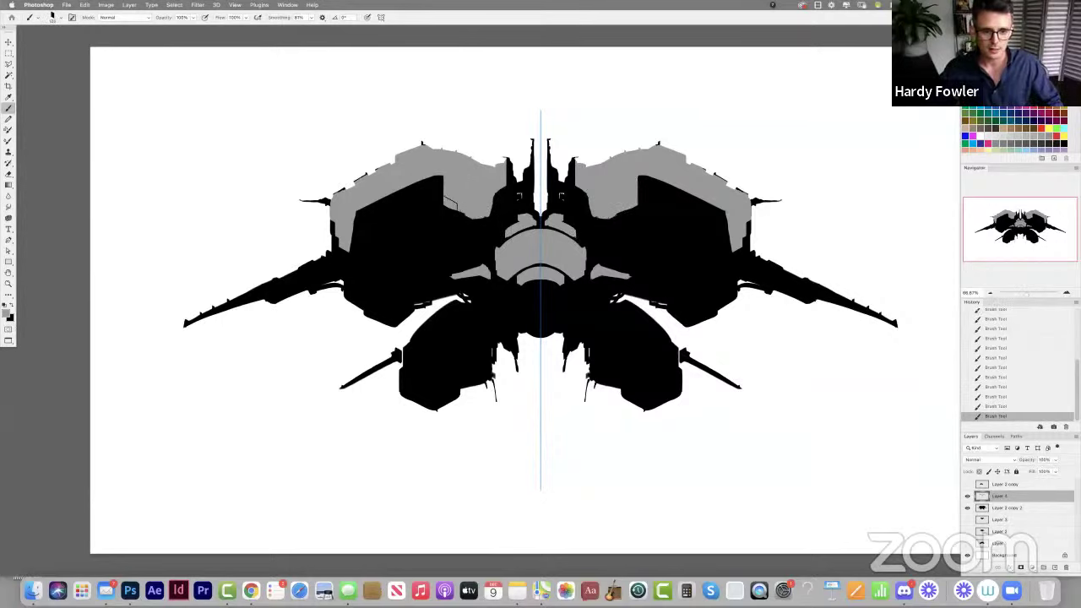
left_click_drag(451, 204, 483, 210)
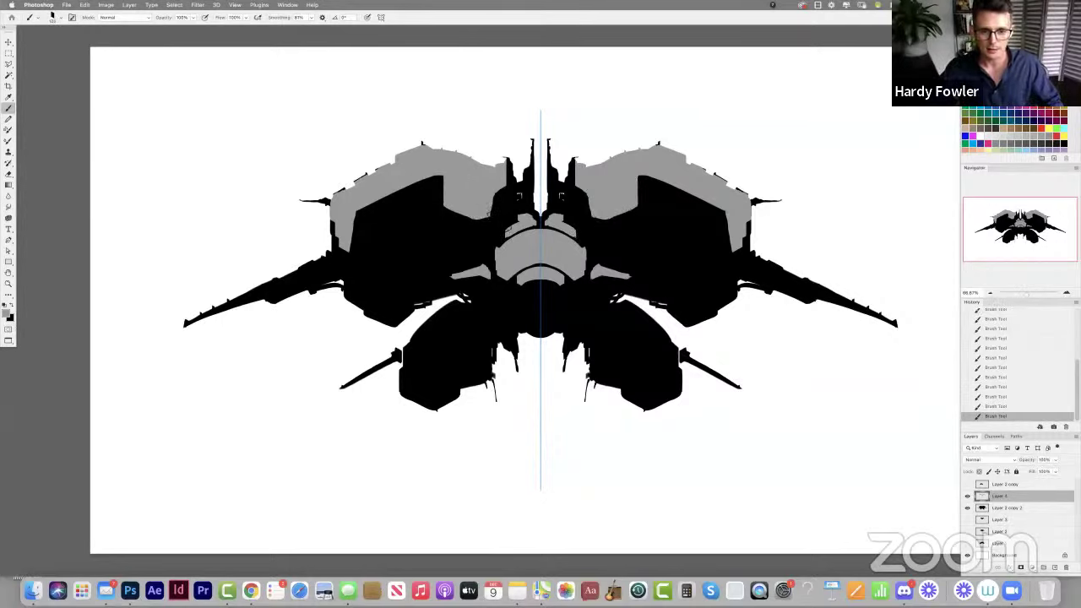
key("e")
left_click_drag(507, 185, 502, 194)
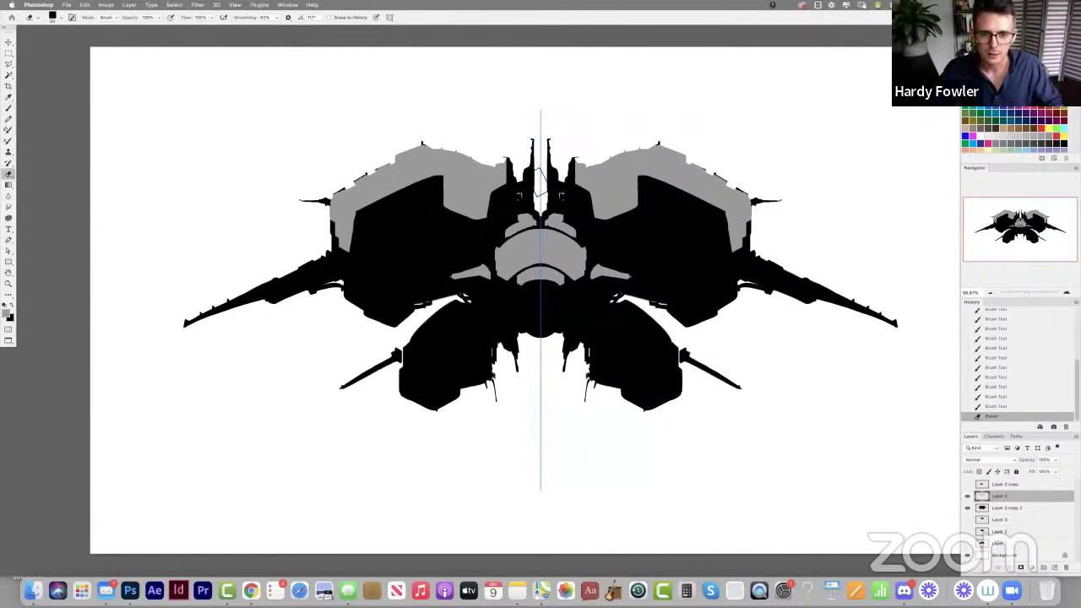
Touch up the small wedge panels beside the central body and paint mirrored grey panels along the long outer spikes.
key("b")
left_click_drag(460, 286, 456, 277)
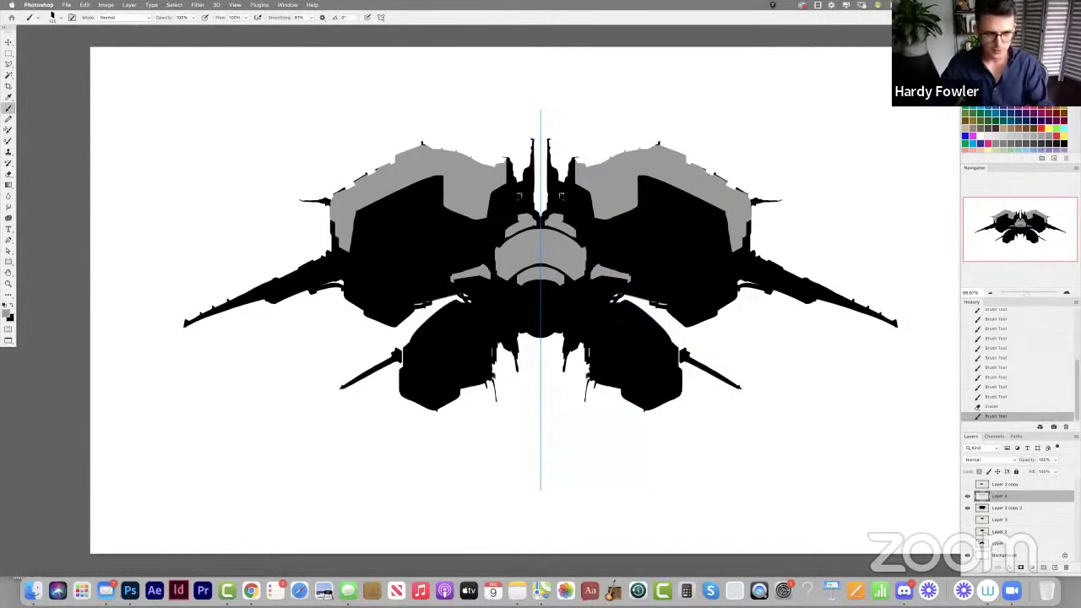
mouse_move(241, 309)
left_mouse_down()
mouse_move(212, 316)
mouse_move(253, 306)
mouse_move(242, 292)
mouse_move(249, 301)
mouse_move(320, 251)
mouse_move(308, 275)
mouse_move(329, 258)
mouse_move(346, 297)
left_mouse_up()
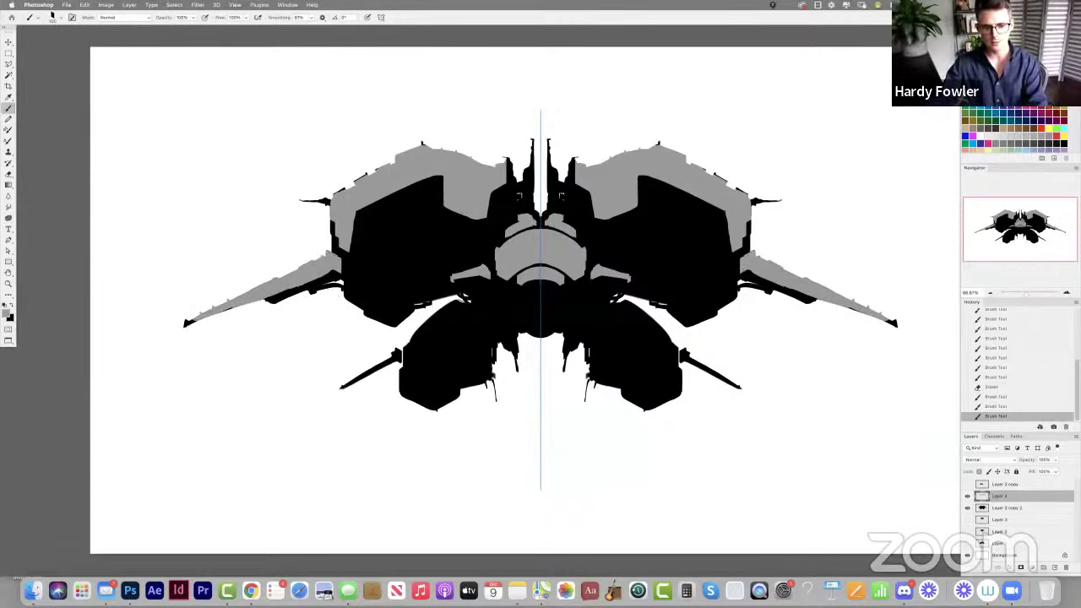
left_click_drag(473, 314, 420, 343)
key("super+z")
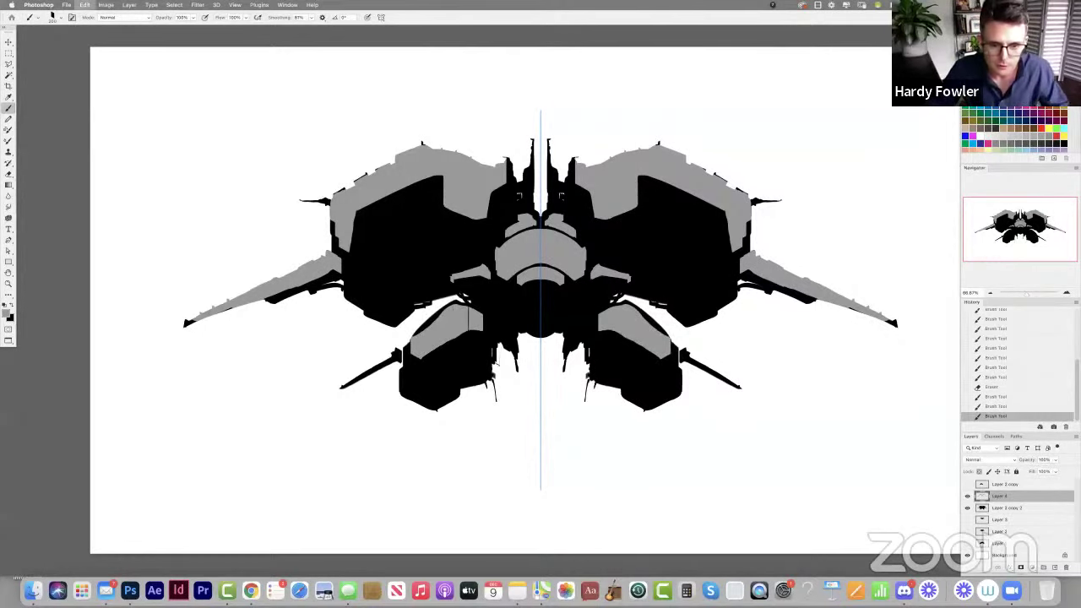
mouse_move(472, 317)
left_mouse_down()
mouse_move(451, 309)
mouse_move(403, 363)
left_mouse_up()
key("super+z")
key("super+z")
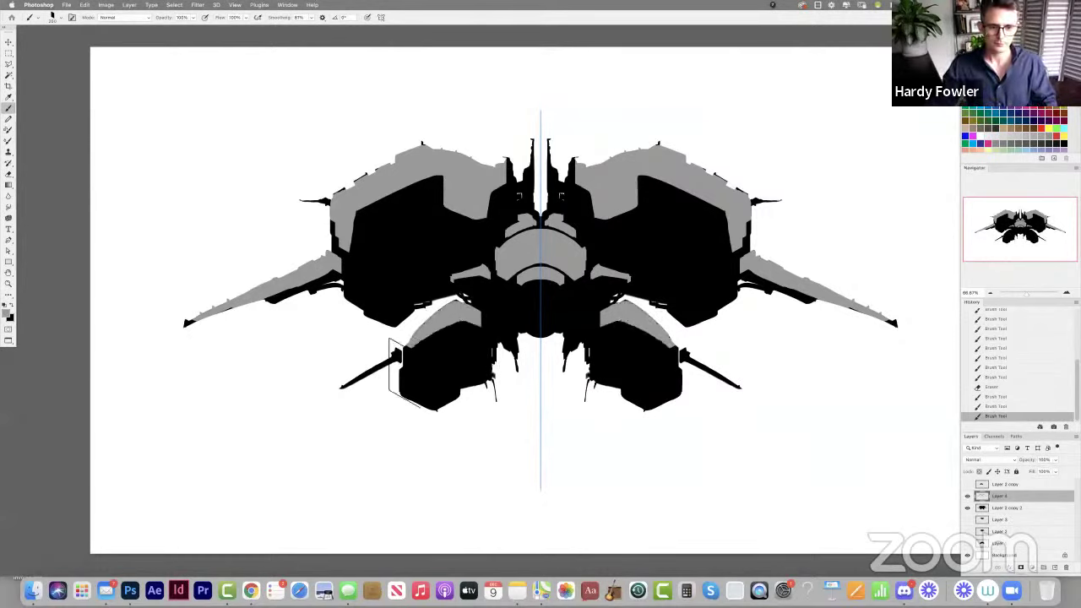
key("super+z")
left_click(412, 359)
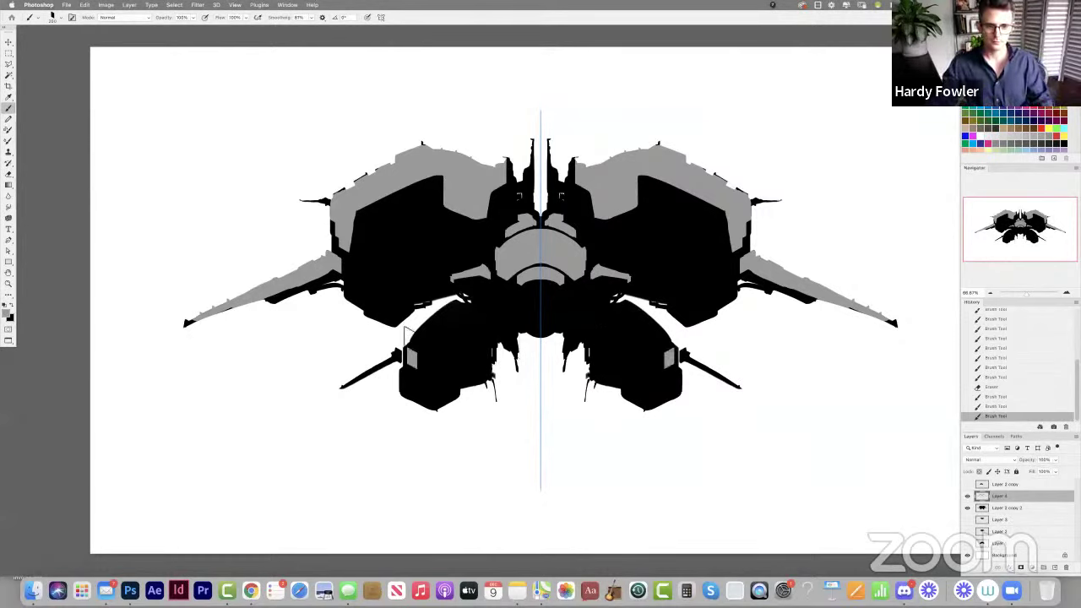
key("super+z")
Paint a mirrored grey panel with an angled lower edge across the upper part of the lower lobes.
mouse_move(413, 356)
left_mouse_down()
mouse_move(455, 307)
mouse_move(493, 327)
left_mouse_up()
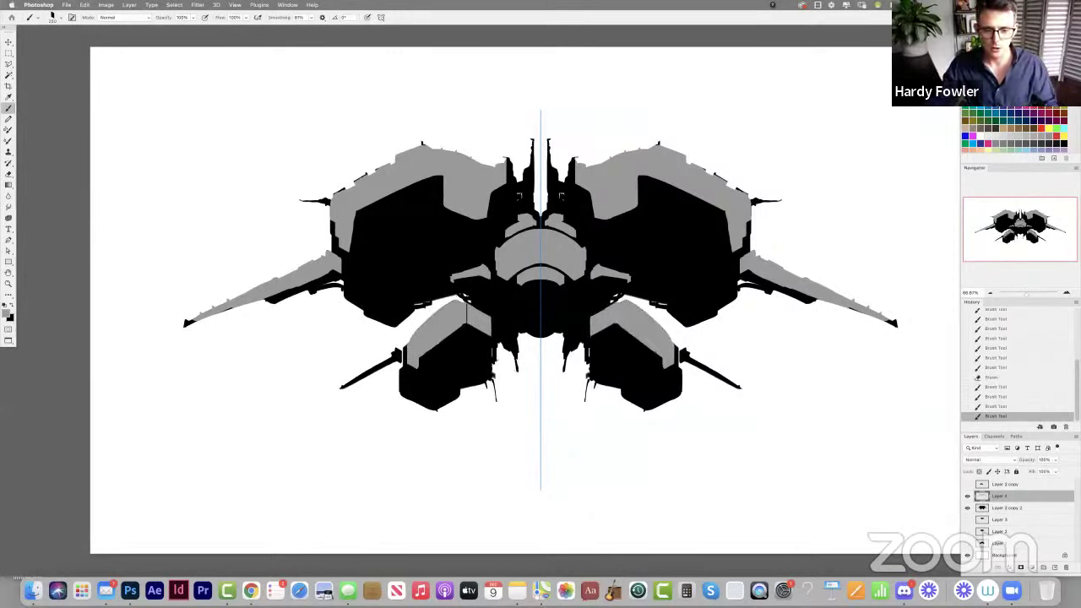
left_click(311, 17)
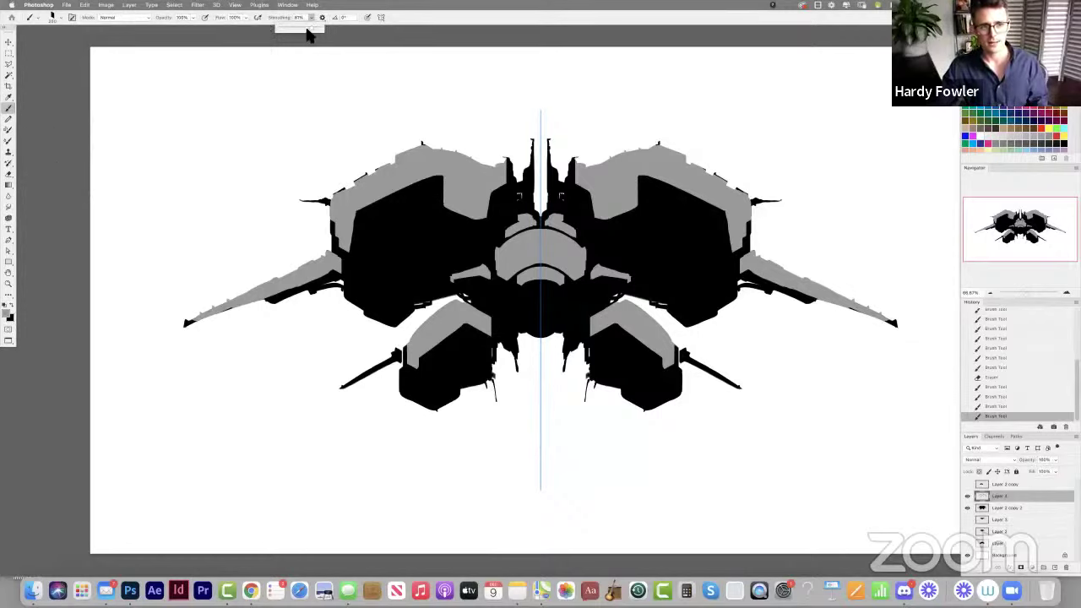
left_click(66, 190)
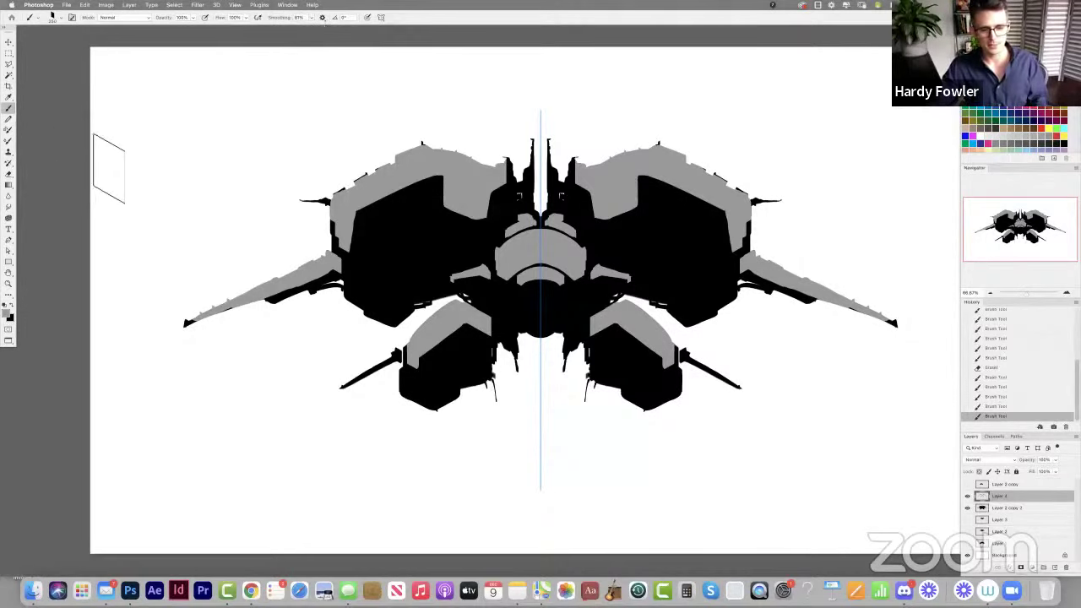
Erase small mirrored trims from the edges of the lower-lobe panels, the central arc and the large-lobe panels.
key("e")
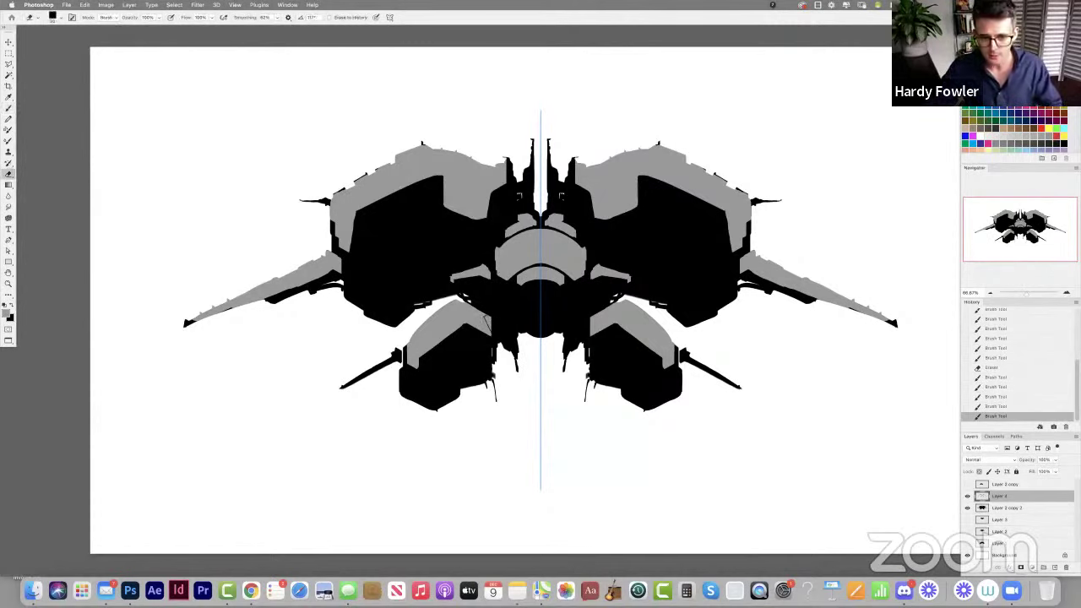
left_click_drag(488, 323, 491, 334)
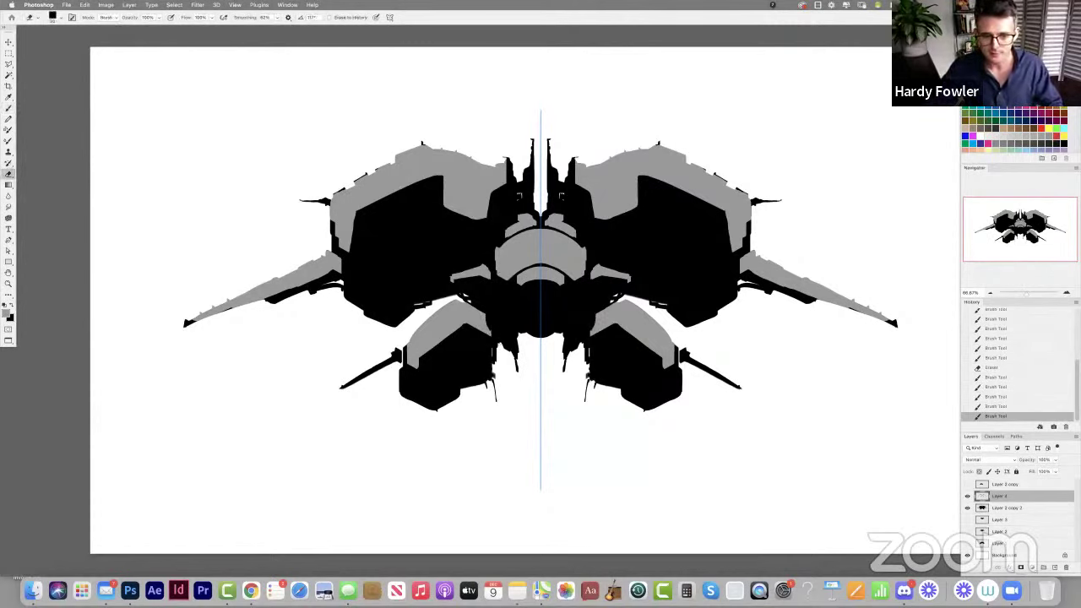
left_click_drag(528, 278, 547, 277)
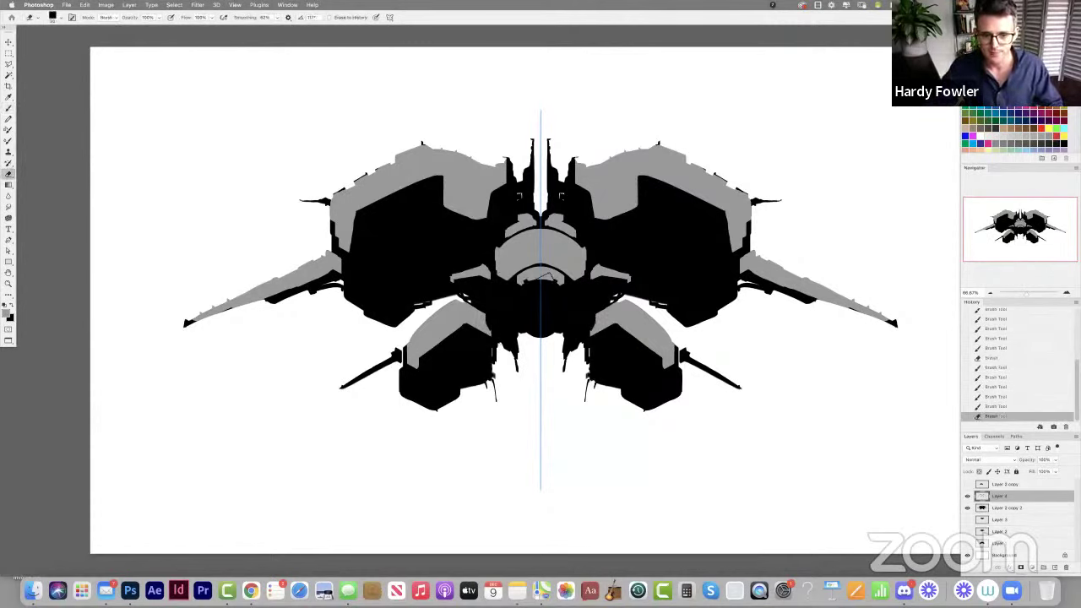
left_click_drag(615, 212, 628, 213)
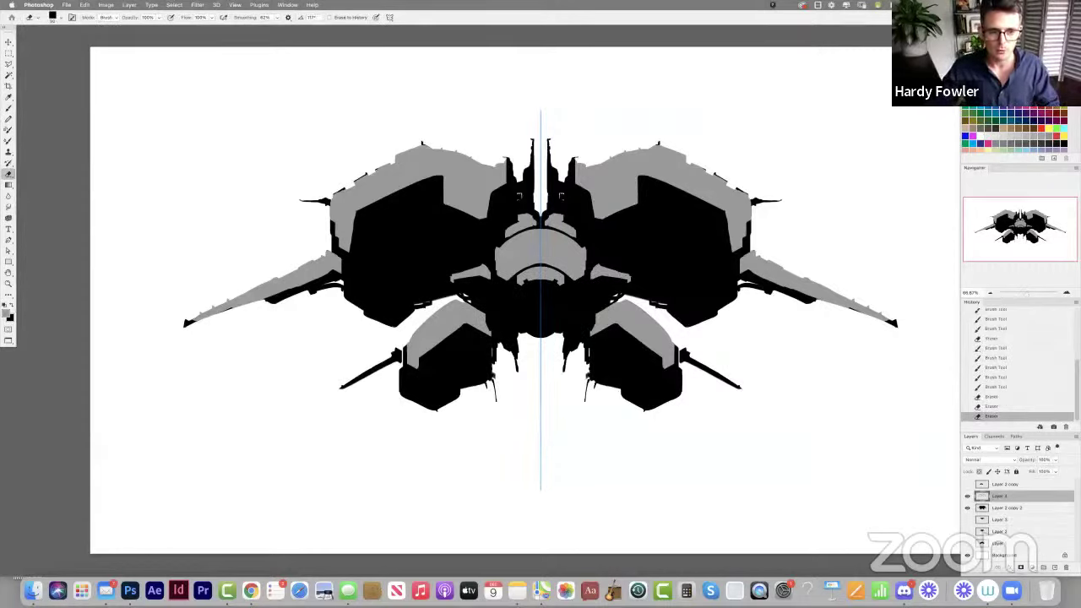
left_click_drag(455, 297, 462, 301)
key("b")
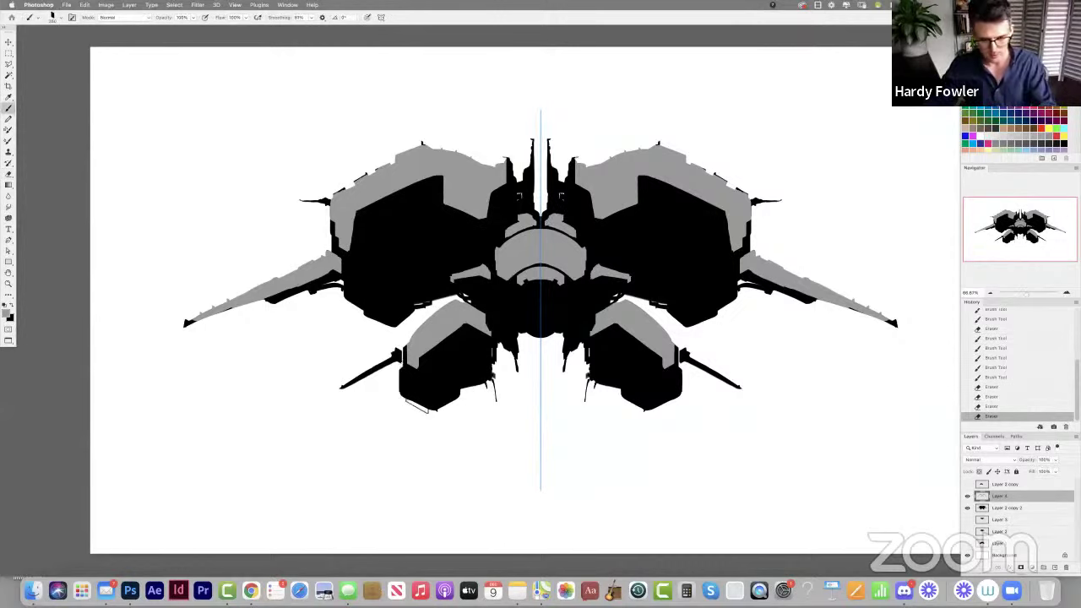
Paint small light-grey panel blocks on the outer edges of the two lower pods.
left_click_drag(406, 369, 414, 380)
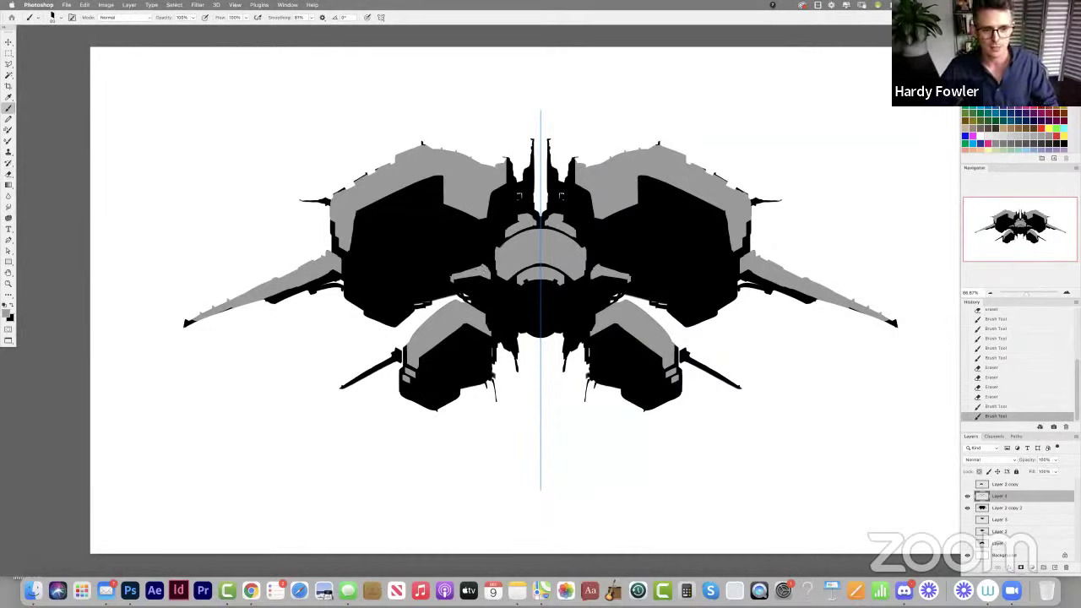
Try a light-grey zigzag stroke across the dark face of the upper pods and undo it.
mouse_move(366, 247)
left_mouse_down()
mouse_move(390, 229)
mouse_move(399, 257)
left_mouse_up()
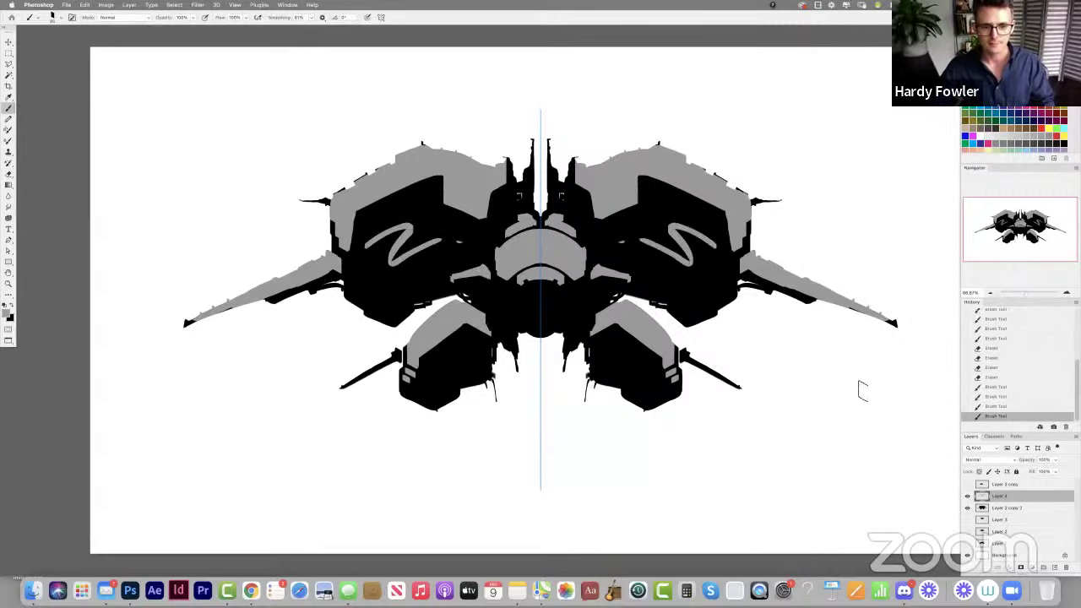
left_click(996, 406)
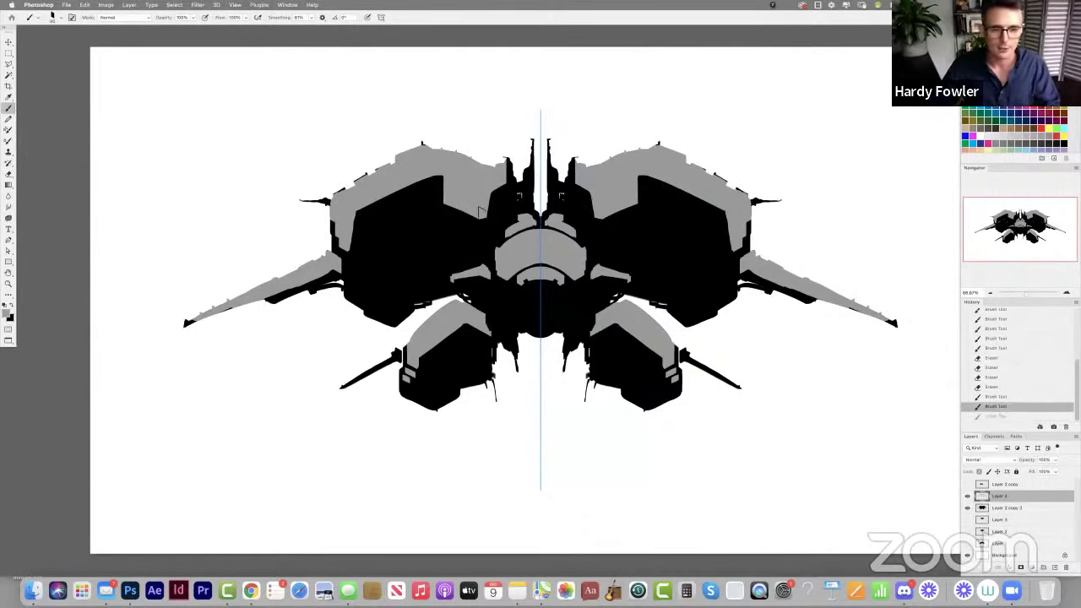
key("super+shift+z")
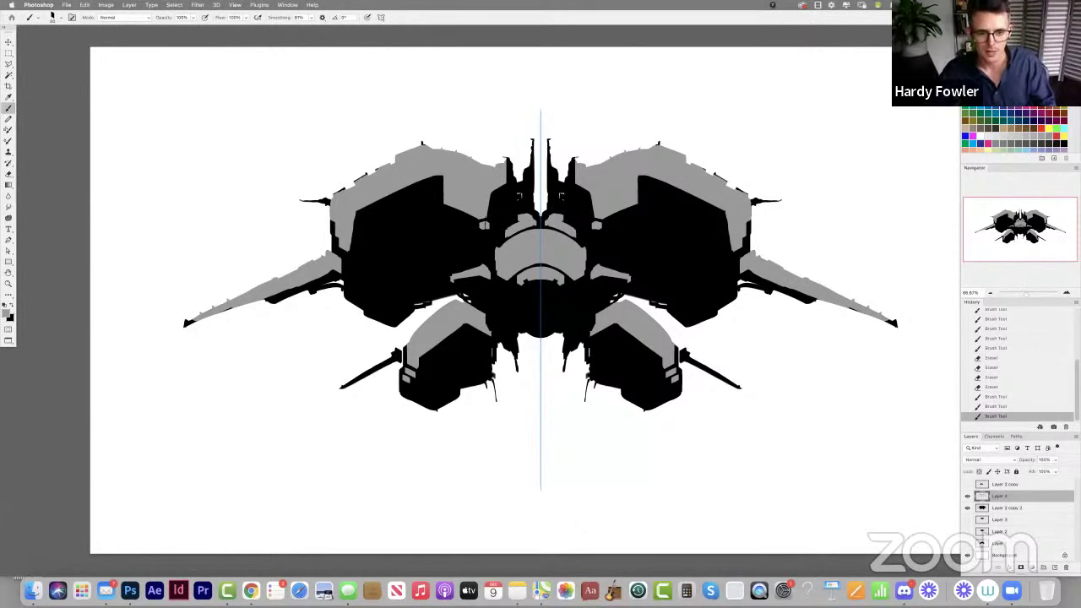
Paint thin light-grey trim strips along the inner and lower edges of the upper pods' grey armour.
left_click_drag(490, 198, 490, 223)
left_click_drag(593, 218, 572, 189)
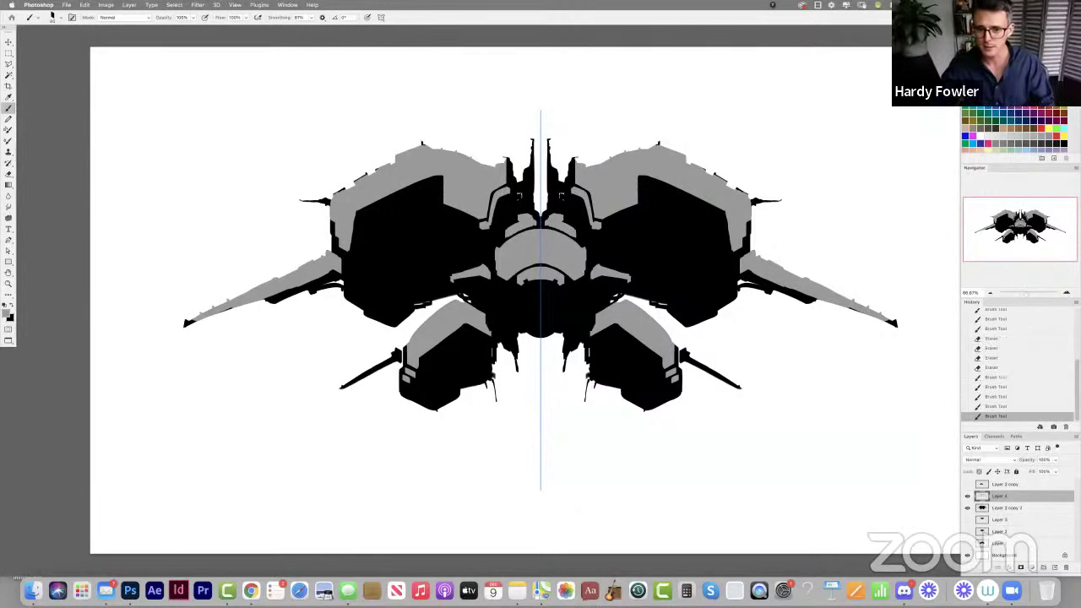
left_click_drag(476, 225, 442, 211)
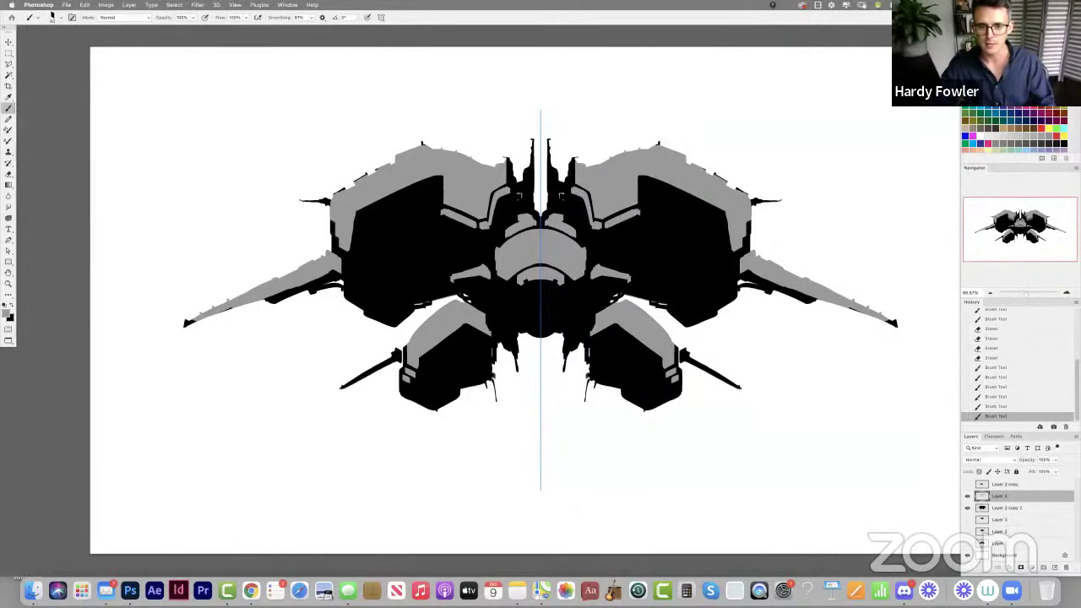
Paint a rounded light-grey panel on the lower nose and small grey marks on either side of it.
mouse_move(454, 281)
left_mouse_down()
mouse_move(546, 287)
mouse_move(531, 298)
mouse_move(543, 307)
mouse_move(533, 311)
mouse_move(541, 330)
mouse_move(533, 307)
mouse_move(532, 325)
mouse_move(557, 300)
left_mouse_up()
key("super+z")
left_click(490, 288)
key("bracketright")
key("bracketright")
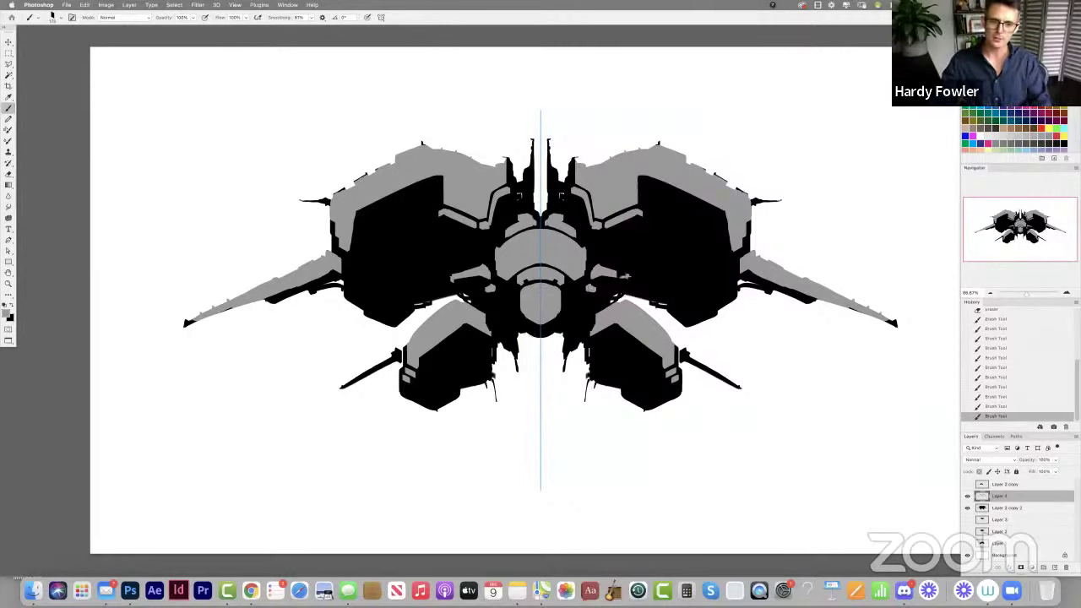
key("super+z")
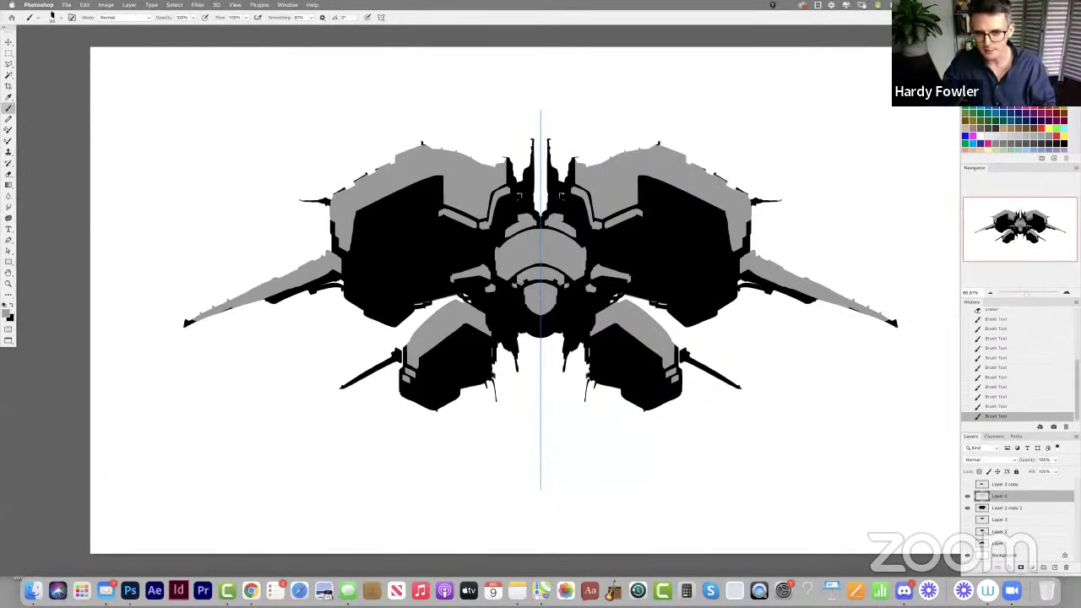
Revert the trial vent marks around the rounded nose panel and trim its upper edge with the eraser.
left_click(513, 288)
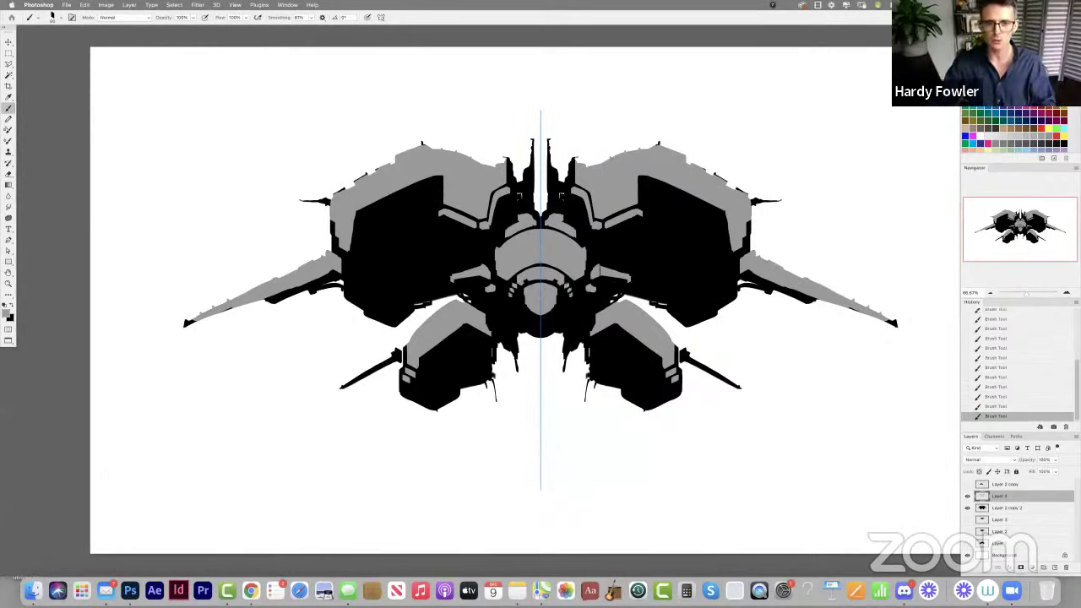
left_click(1006, 395)
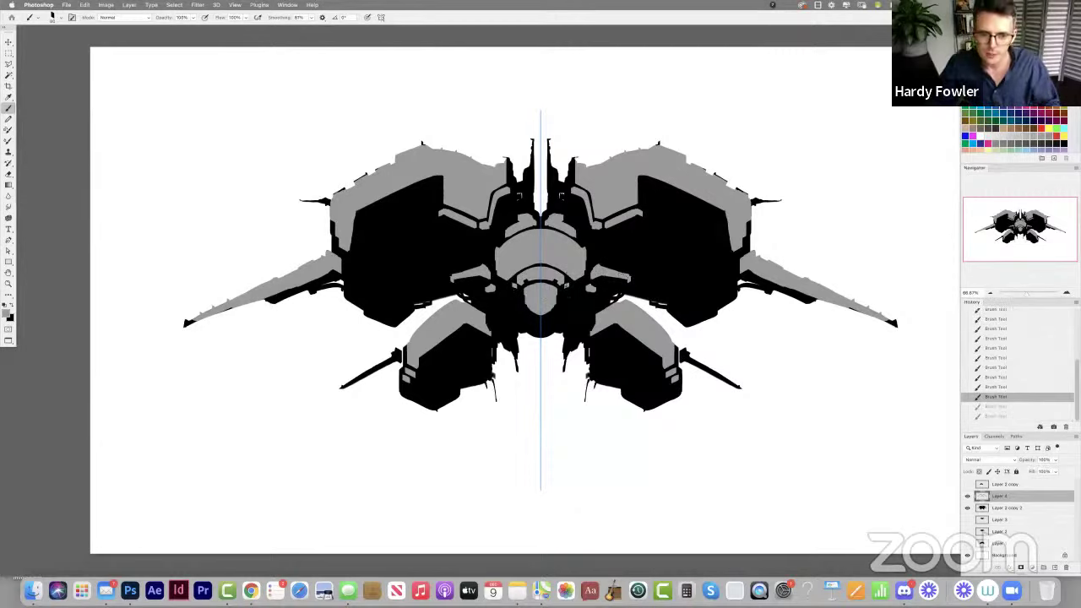
key("e")
left_click(564, 281)
key("b")
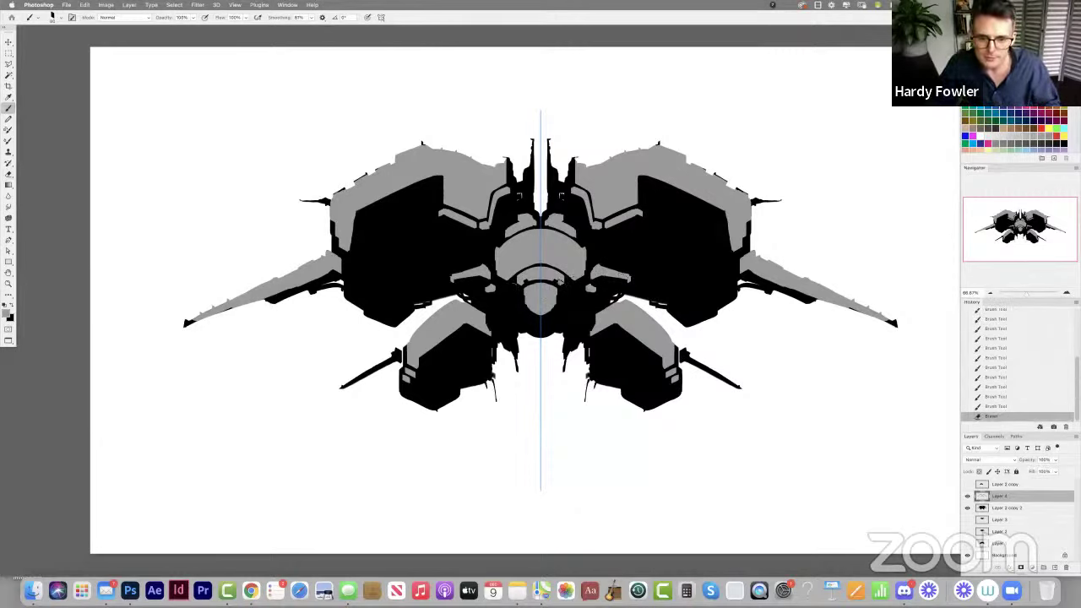
Paint angular light-grey panels on the paired fins below the nose, and clean up the shapes around the nose with eraser and brush.
mouse_move(557, 289)
left_mouse_down()
mouse_move(550, 305)
mouse_move(576, 307)
mouse_move(570, 336)
mouse_move(583, 310)
mouse_move(570, 337)
left_mouse_up()
key("super+z")
key("e")
left_click(547, 307)
key("b")
key("e")
key("b")
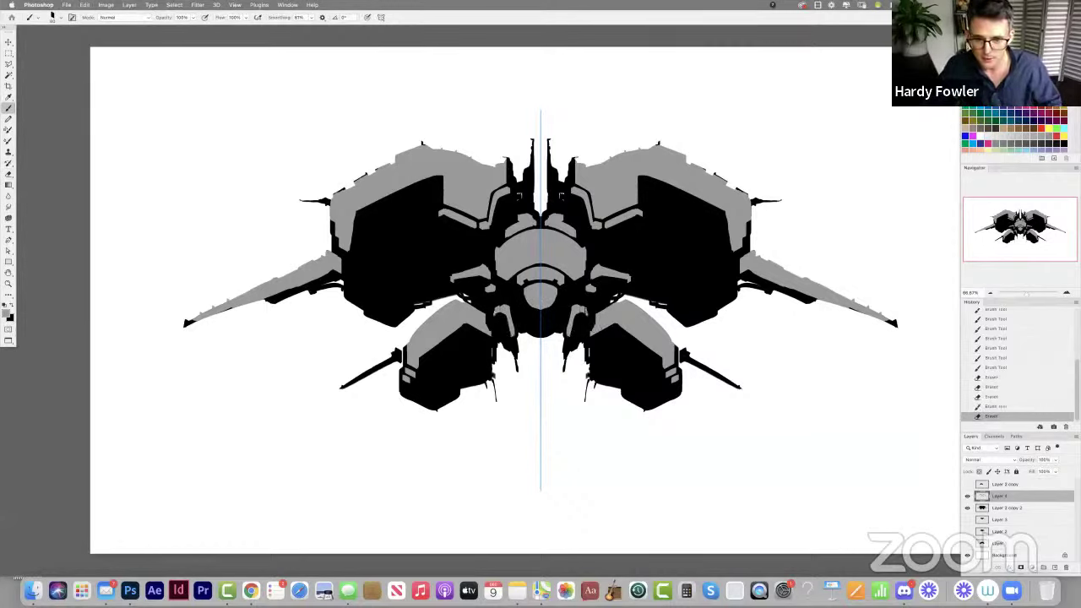
left_click_drag(600, 271, 595, 275)
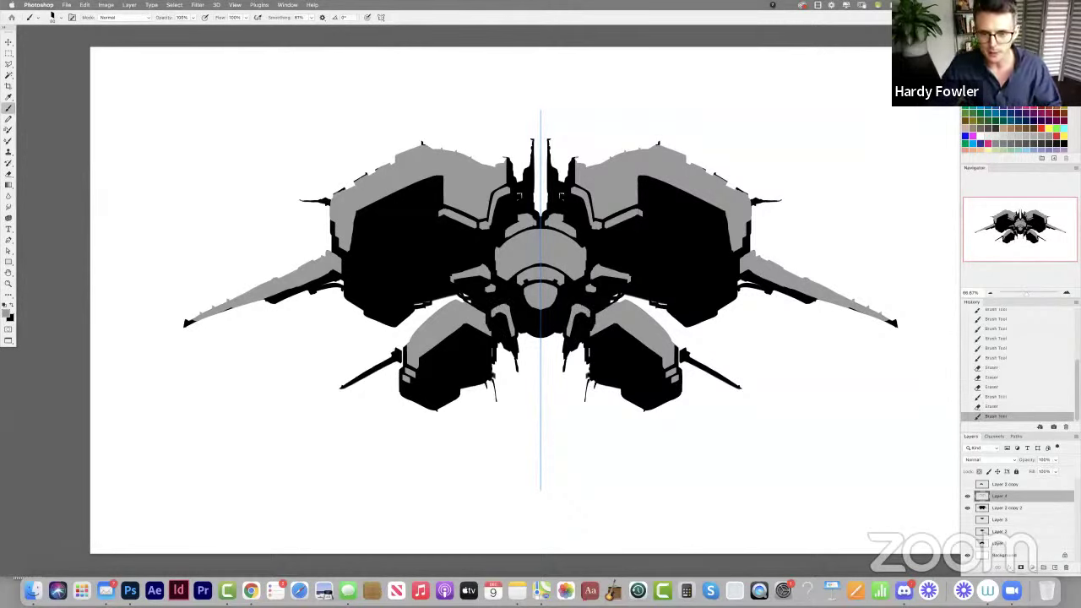
Paint a light-grey trim strip along the upper edge of the dark face on each upper pod, turning down at the inner corner.
left_click_drag(438, 211, 445, 214)
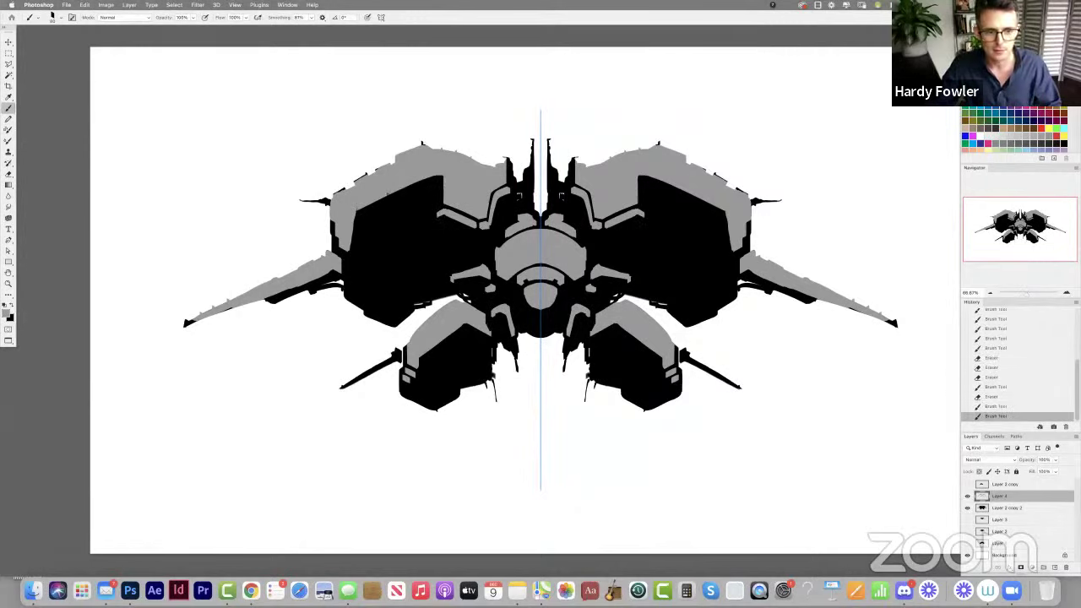
left_click_drag(357, 211, 439, 176)
key("super+z")
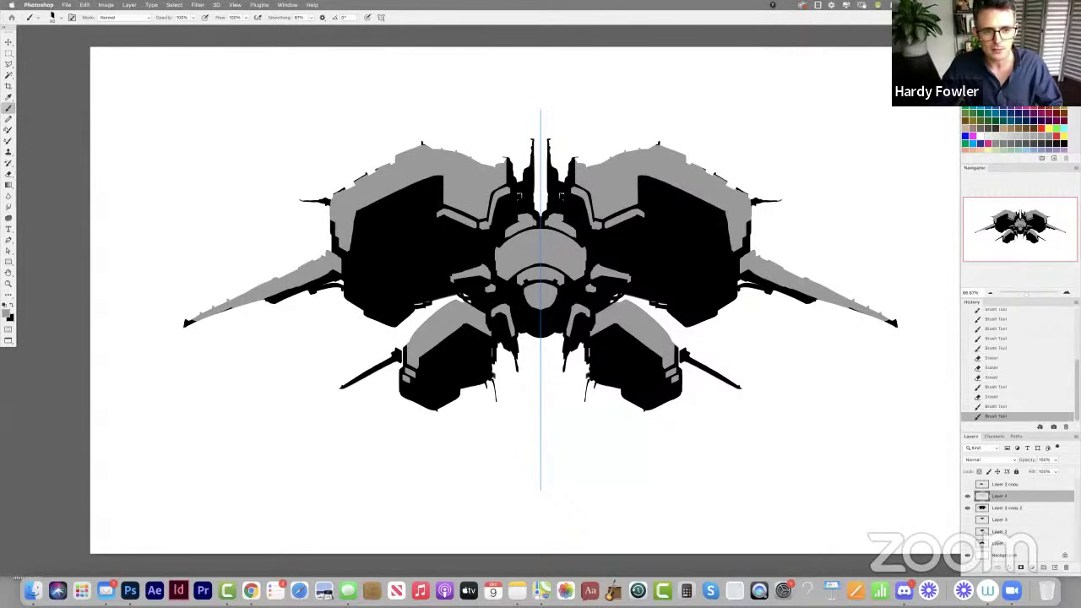
left_click_drag(360, 217, 433, 184)
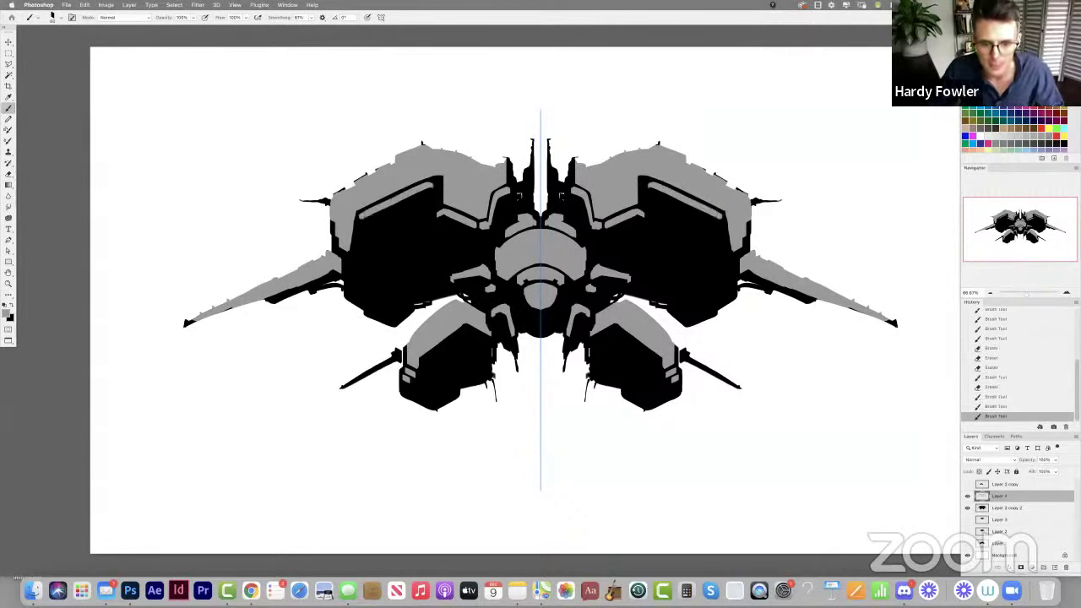
left_click(437, 184)
left_click(437, 184)
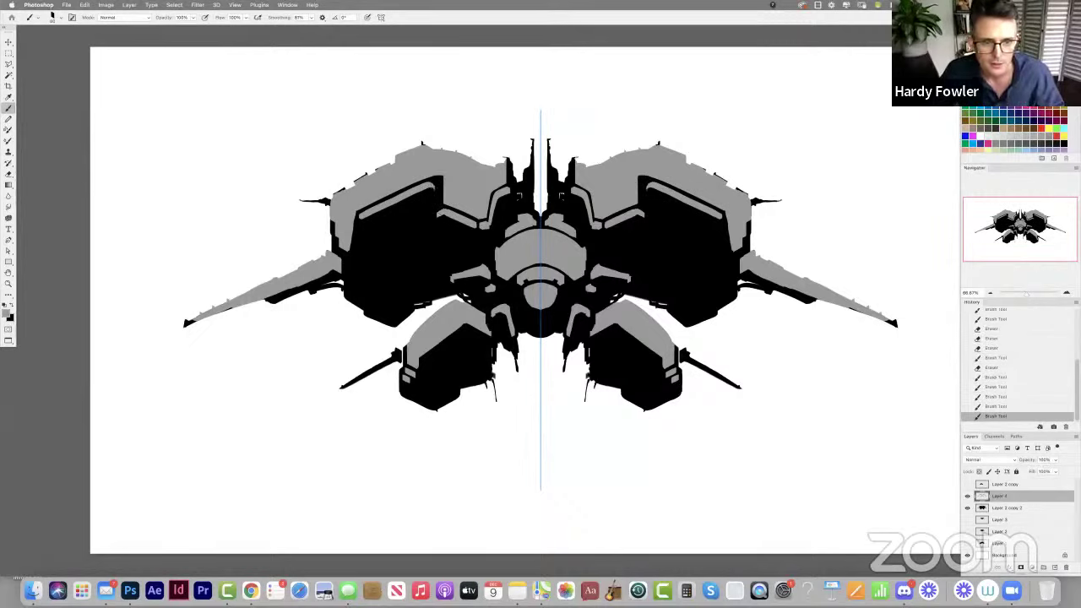
left_click(438, 182)
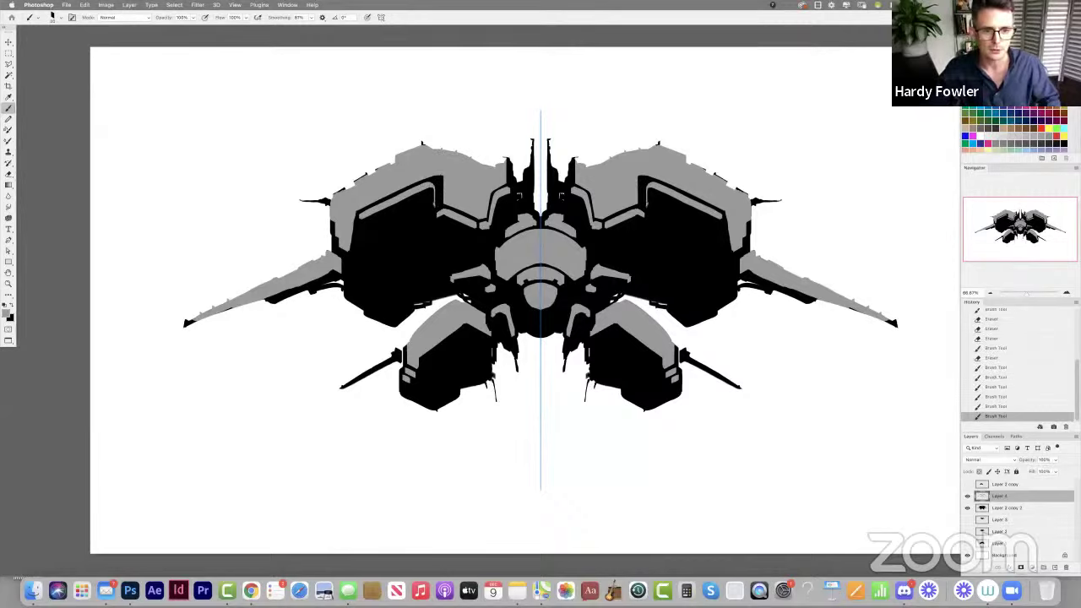
Refine the corners and ends of the upper pods' light-grey trim strips with small brush and eraser touches.
left_click(657, 175)
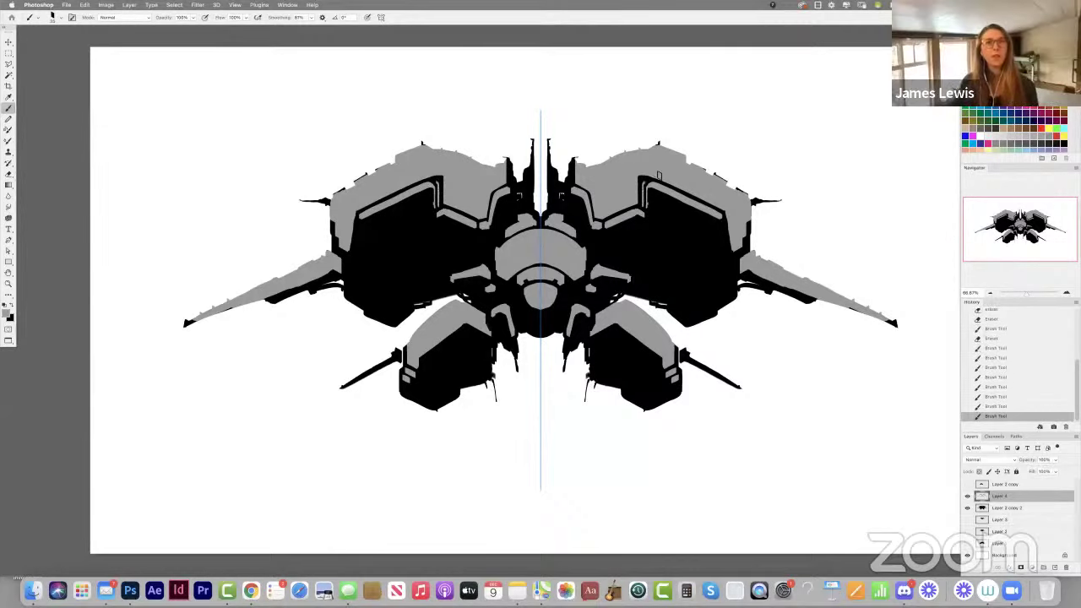
left_click(645, 180)
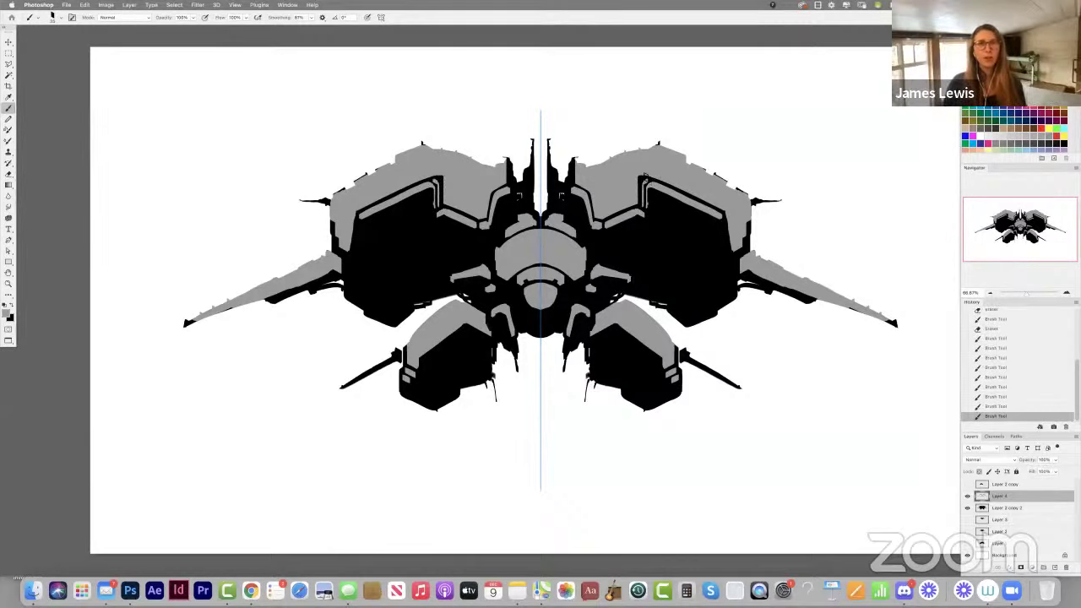
left_click(641, 178)
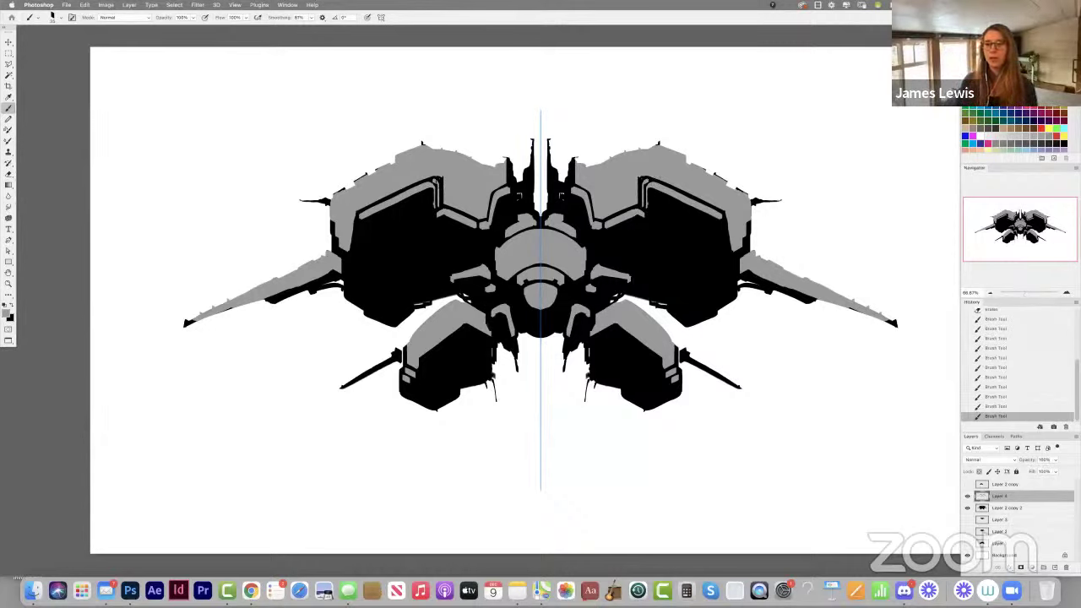
key("e")
left_click(440, 186)
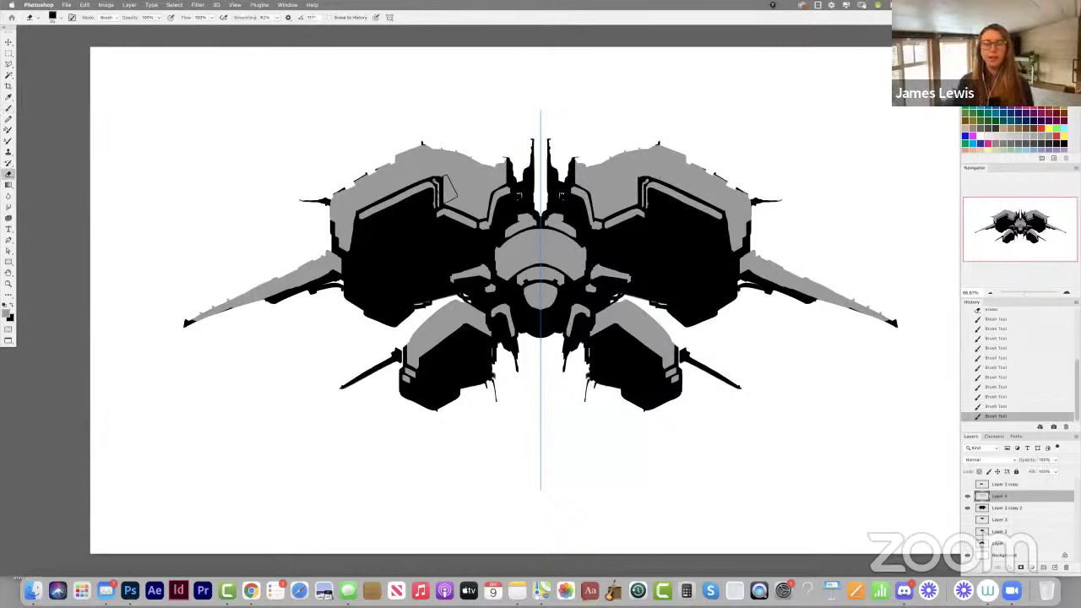
key("b")
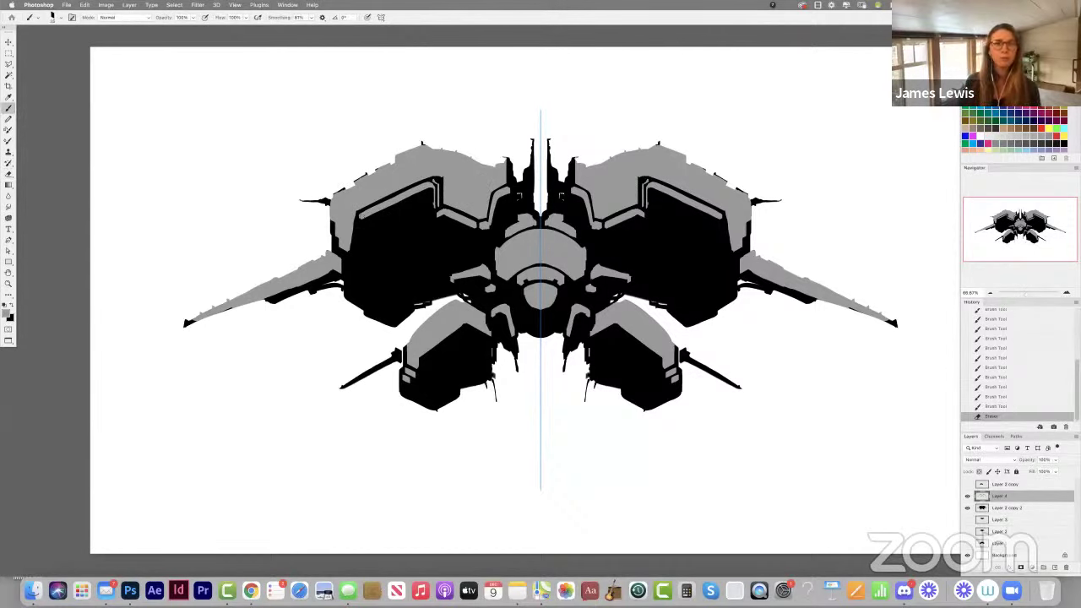
left_click(363, 213)
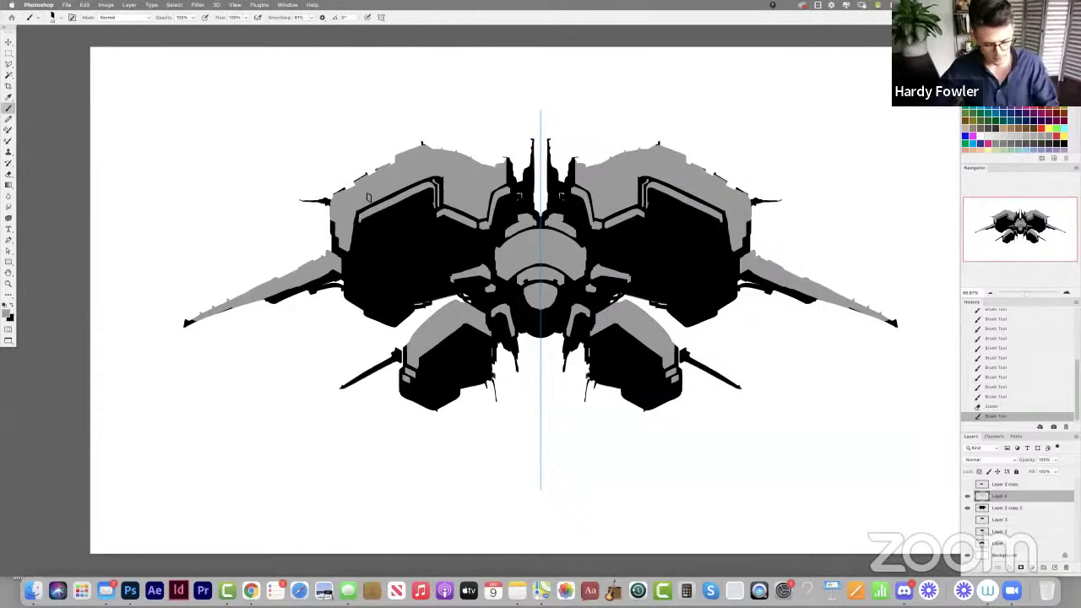
Open the Brush Settings and place them over the canvas beside the ship's centre line.
key("F5")
left_click_drag(861, 35, 715, 151)
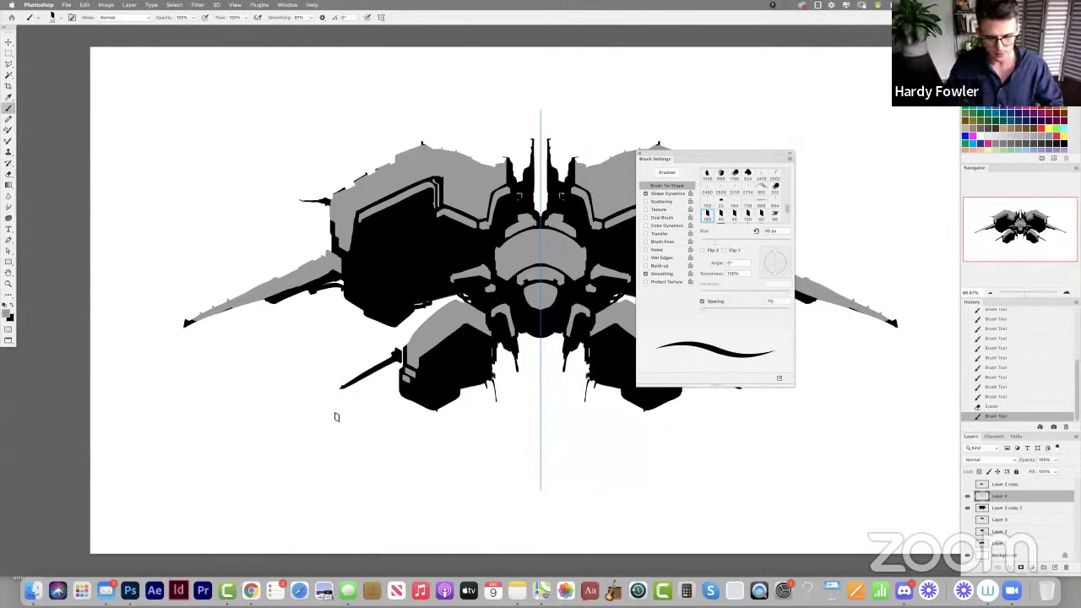
key("Return")
key("ctrl+z")
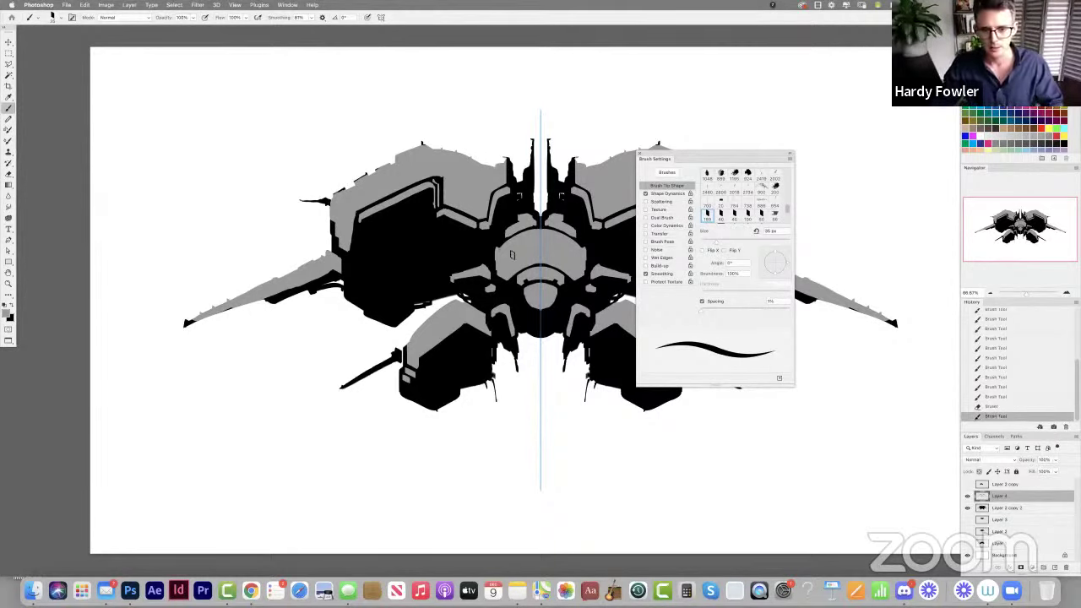
Enlarge the brush to 400 px, try light-grey test strokes on the dark face of the upper pods, and undo them.
key("bracketright")
key("bracketright")
key("bracketright")
key("bracketright")
key("bracketright")
key("bracketright")
key("bracketright")
key("bracketright")
key("bracketright")
key("bracketright")
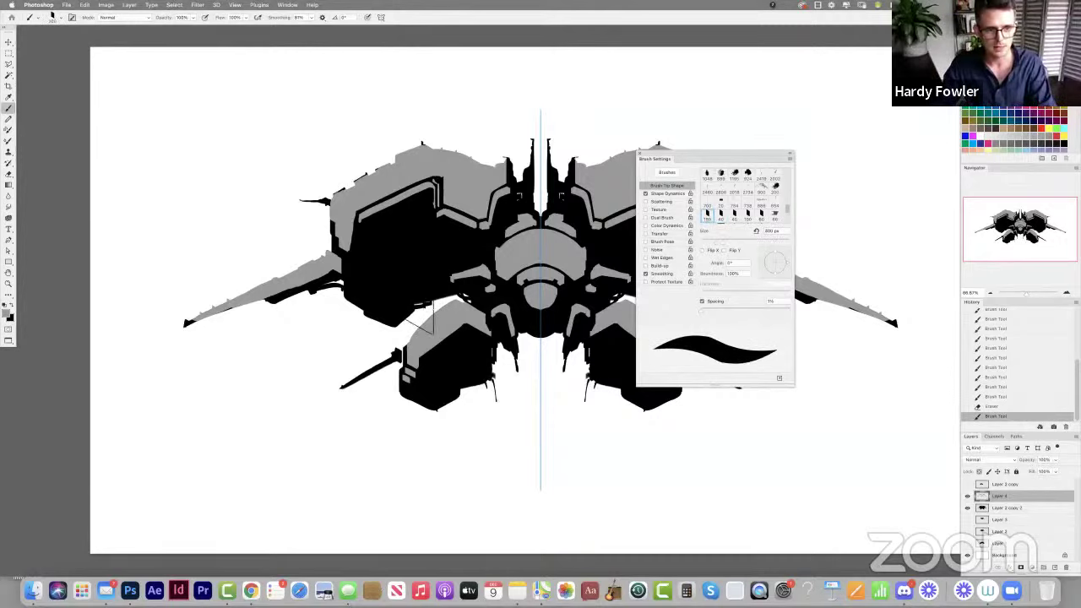
key("bracketright")
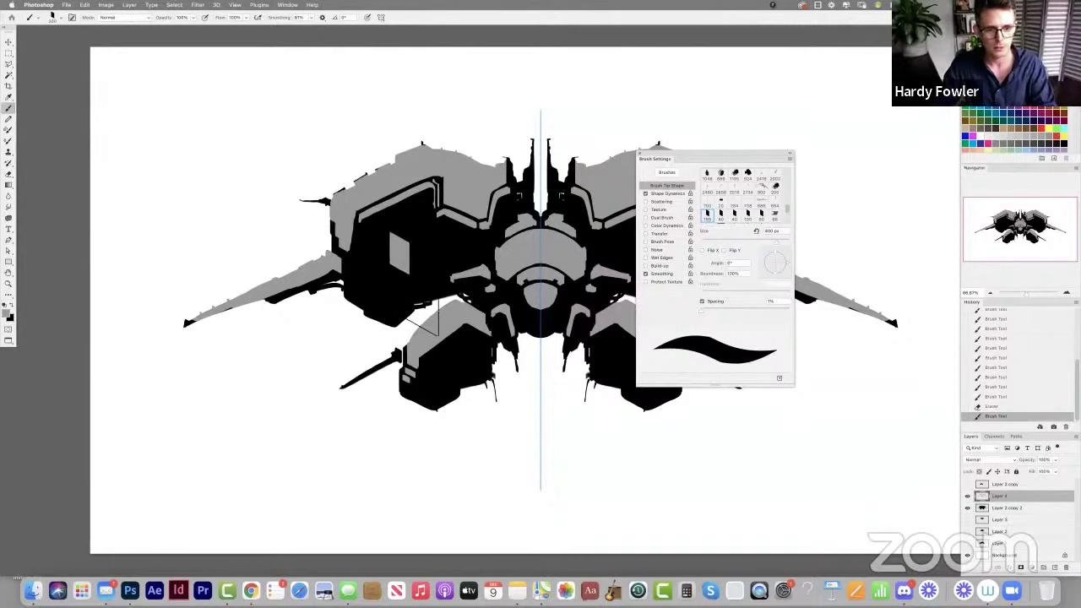
left_click_drag(404, 253, 450, 245)
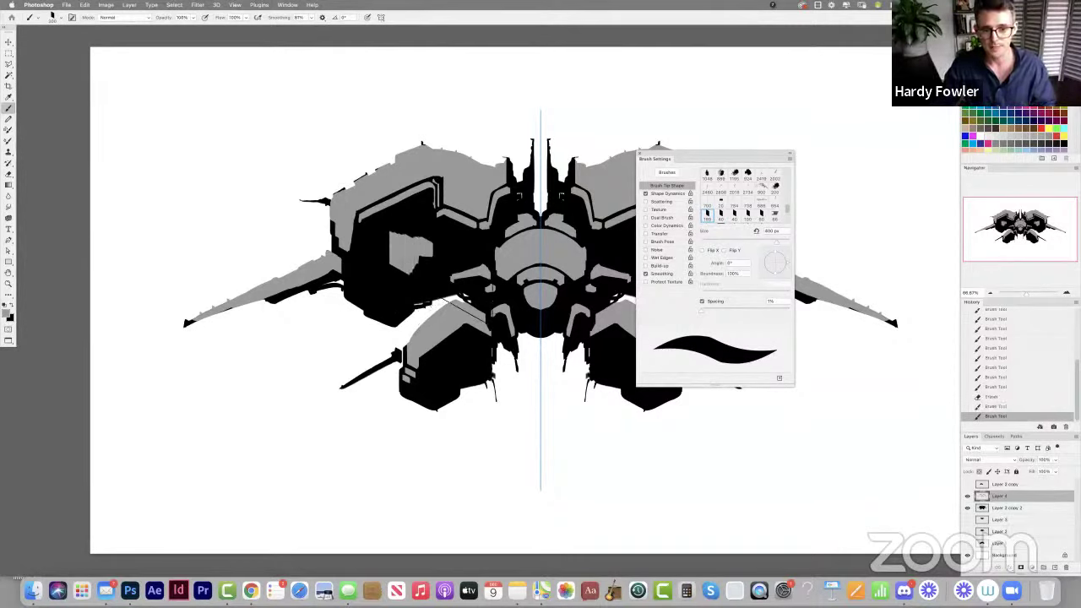
key("super+z")
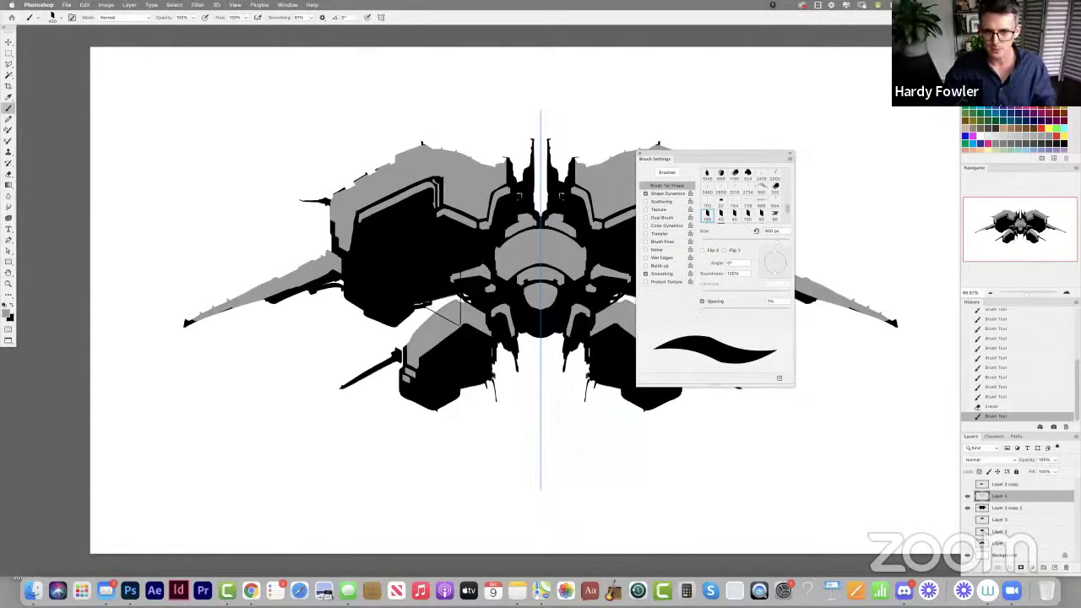
Carve narrower, sharper shapes into the light-grey winglets beside the nose with a small eraser.
key("e")
key("bracketleft")
key("bracketleft")
key("bracketleft")
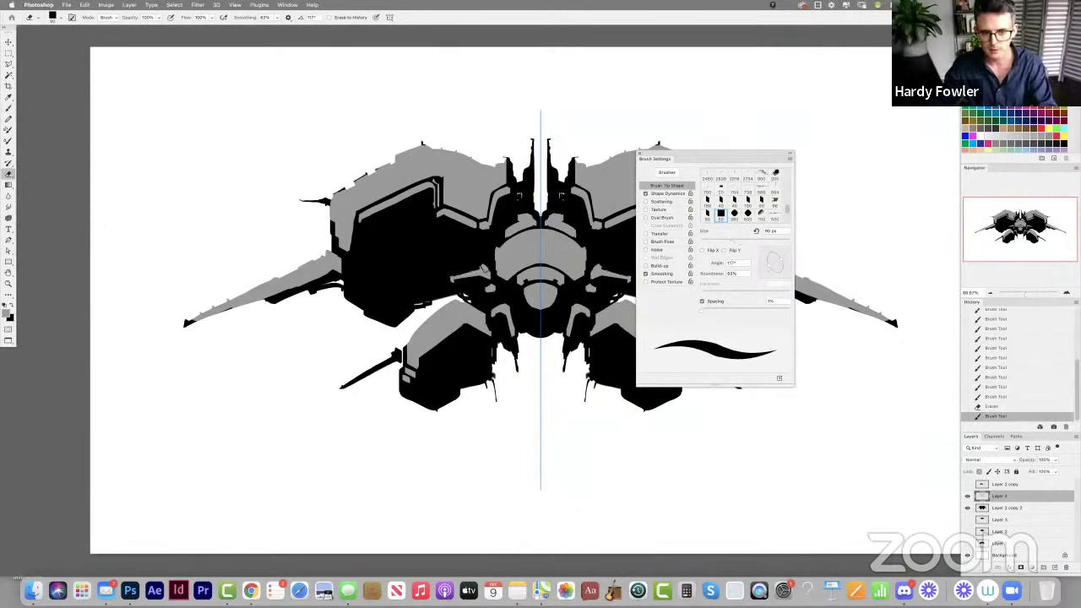
left_click(455, 279)
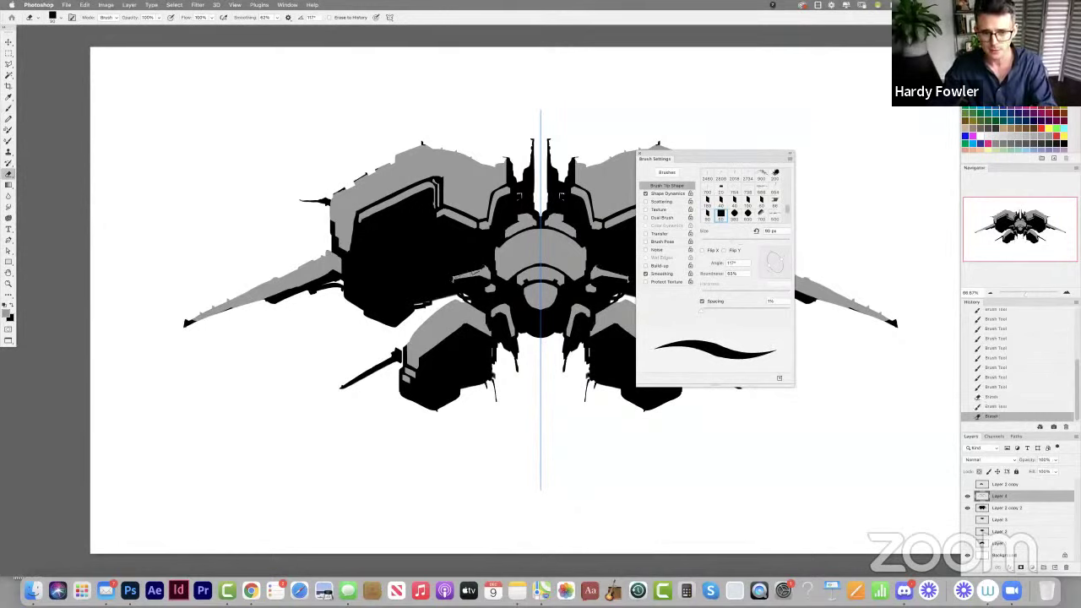
left_click(499, 264)
left_click(513, 256)
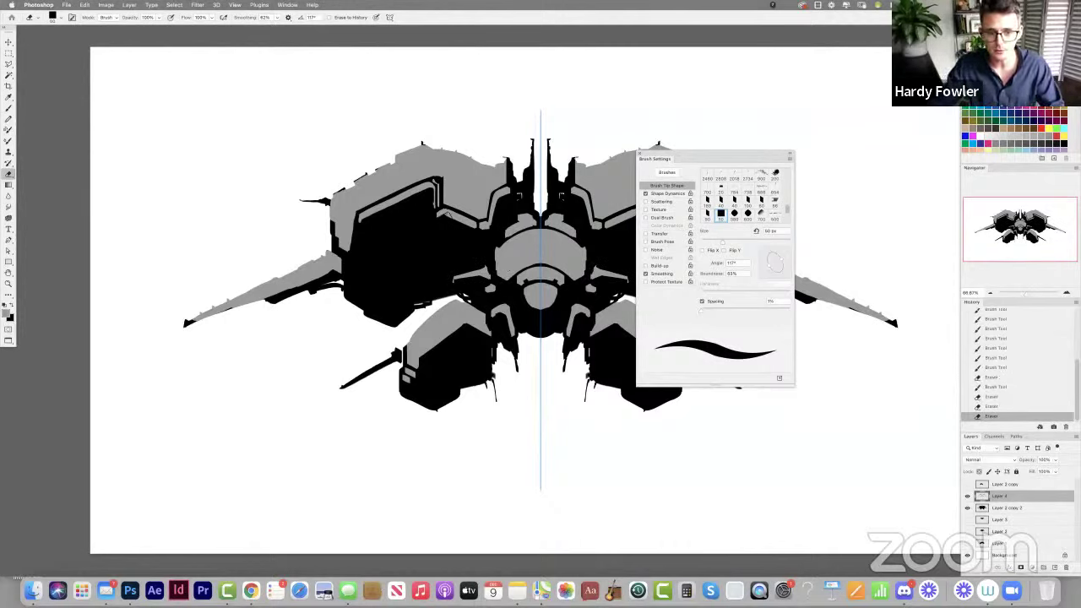
Trim the light-grey strips along the inner and lower edges of the upper pods with the eraser.
left_click_drag(454, 218, 479, 226)
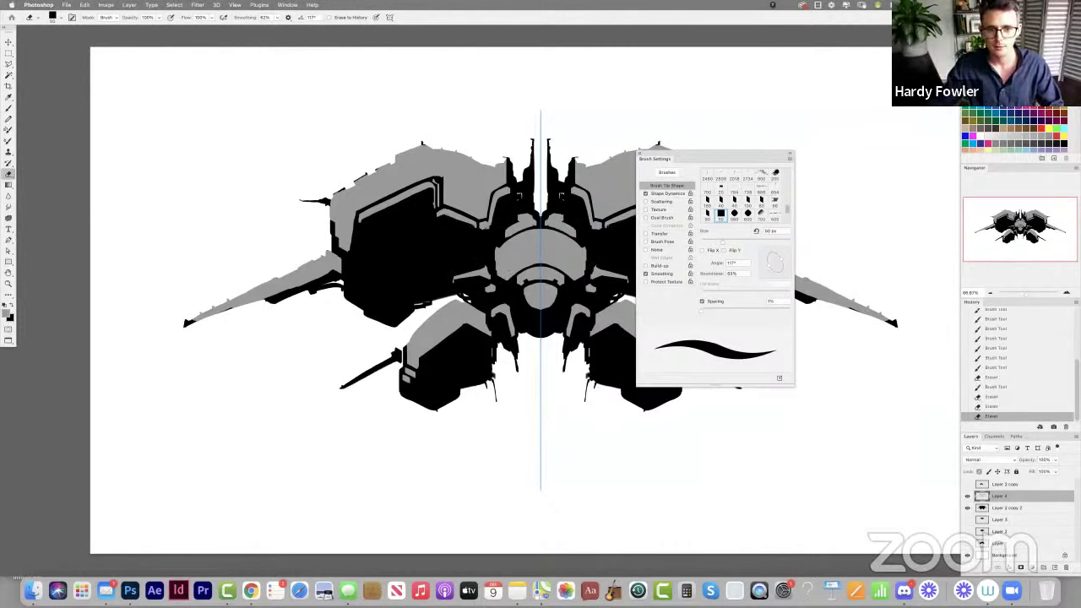
left_click(504, 193)
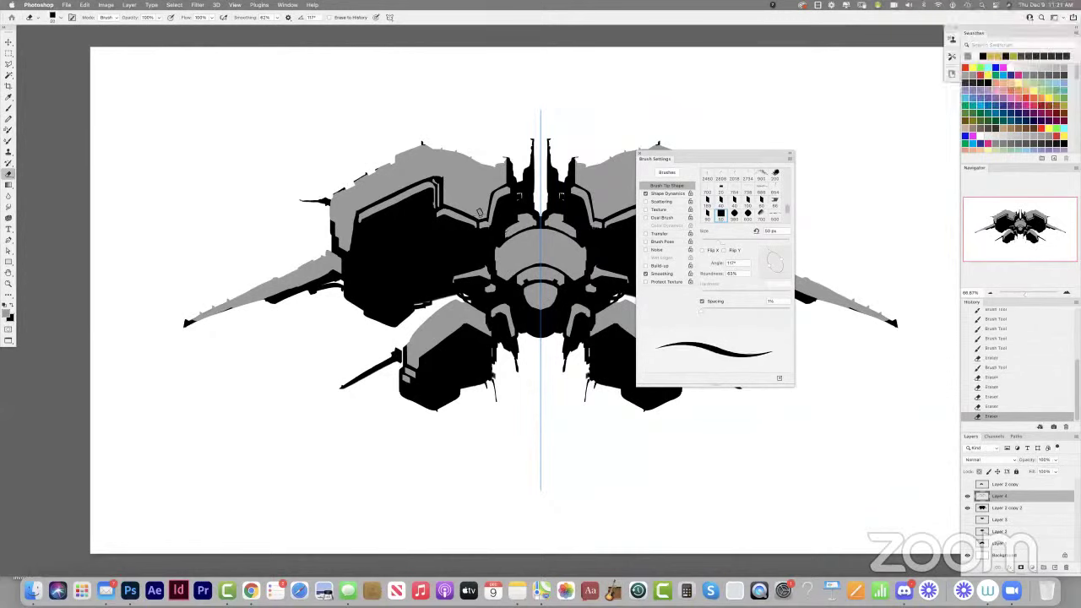
Punch a cluster of small vent holes into the light-grey inner panels of the upper pods with a small eraser, and close the Brush Settings.
left_click(476, 211)
left_click(468, 210)
left_click(461, 207)
left_click(466, 206)
left_click(469, 207)
left_click(475, 210)
left_click(476, 207)
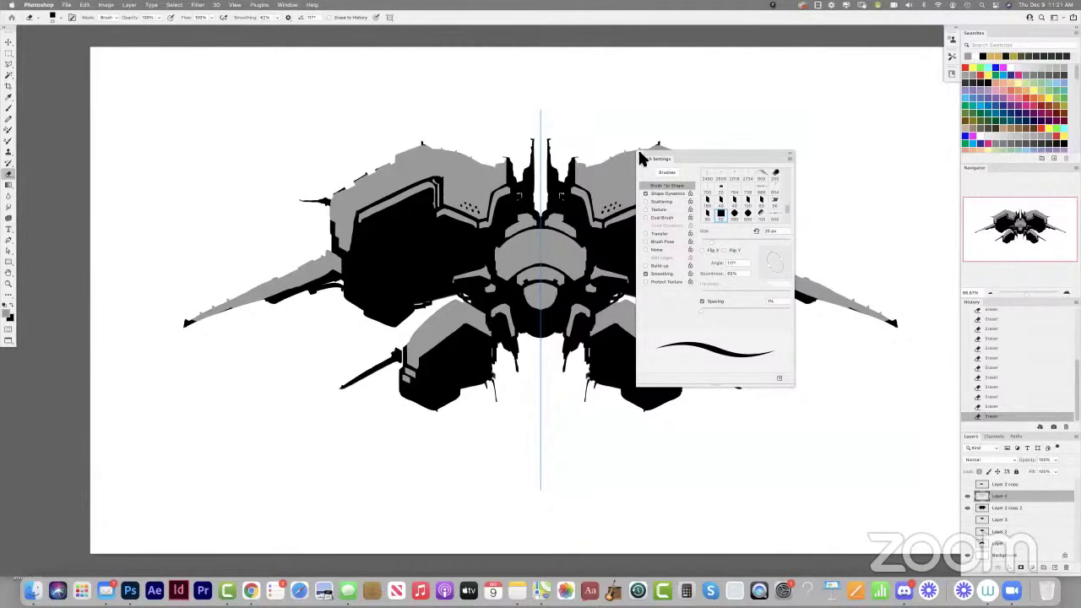
left_click(640, 157)
Paint light-grey trim along the inner edges of the upper pods beside the central fins, and erase the excess at its upper tips.
key("b")
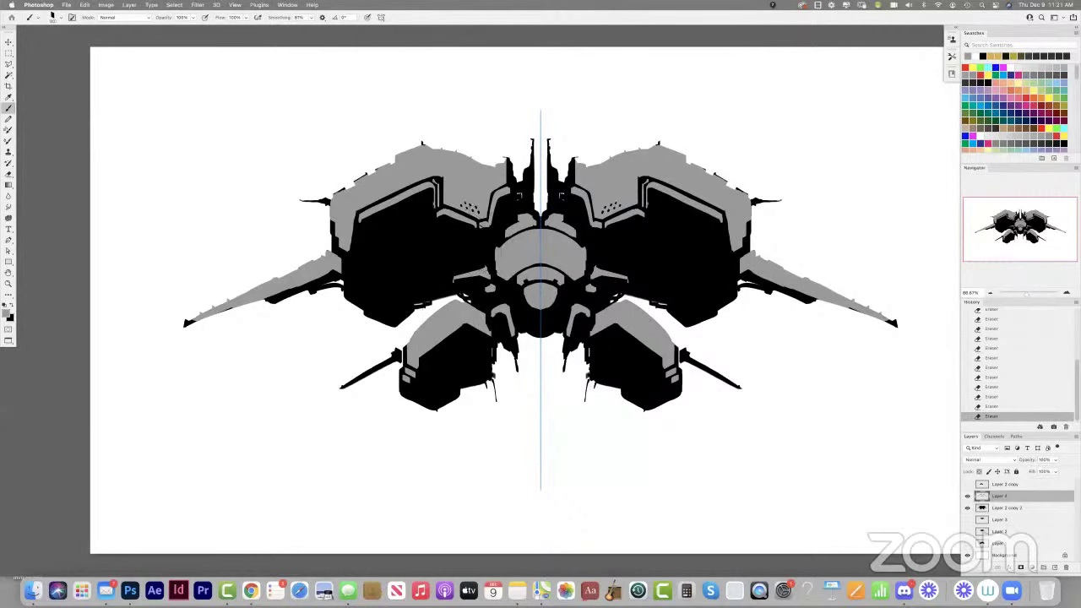
left_click_drag(483, 225, 510, 184)
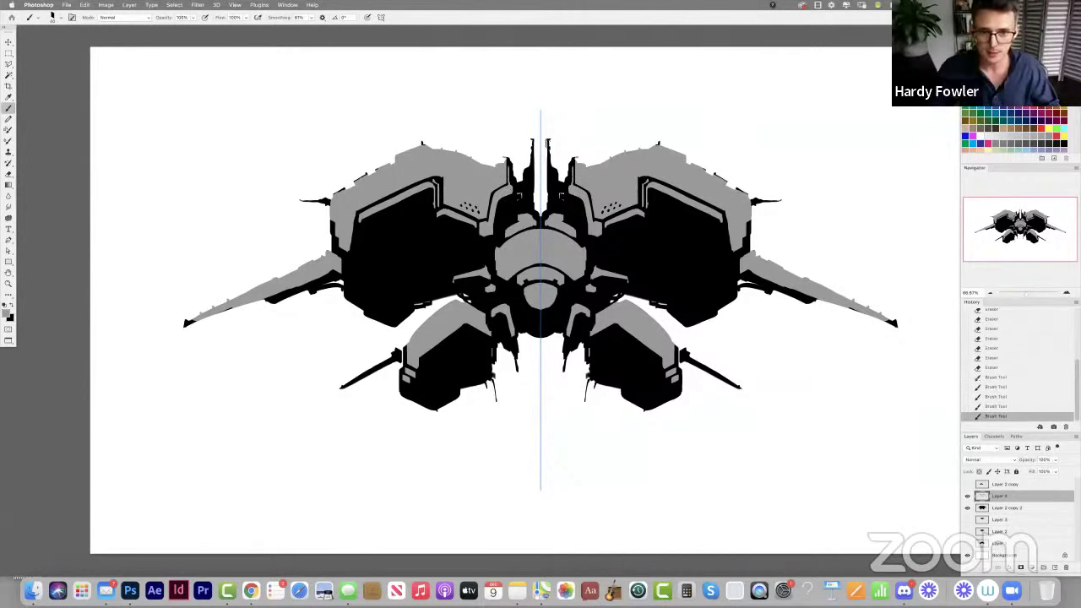
key("e")
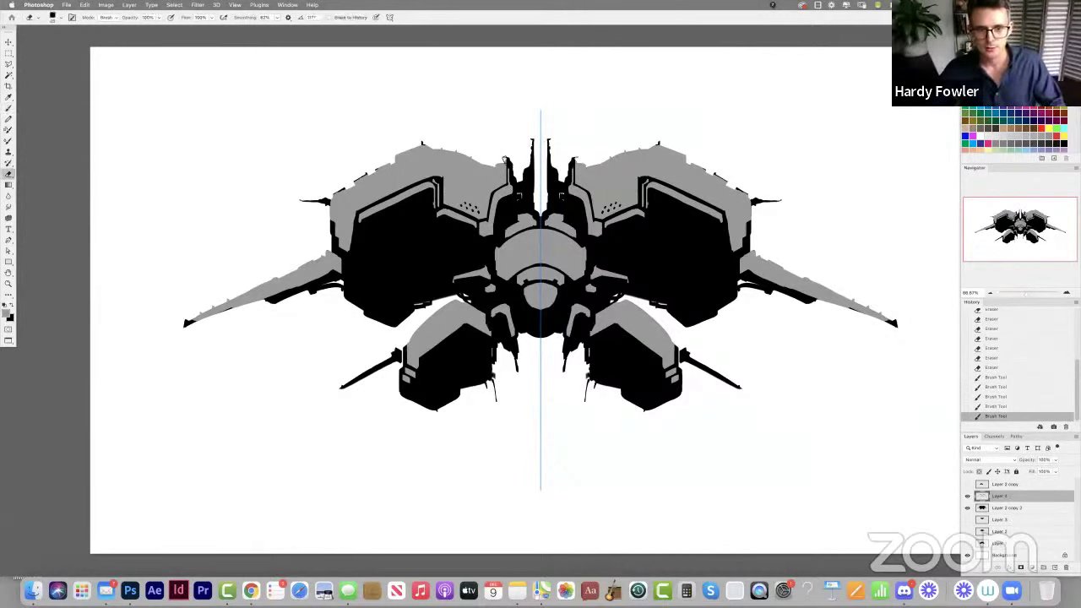
left_click_drag(509, 155, 512, 160)
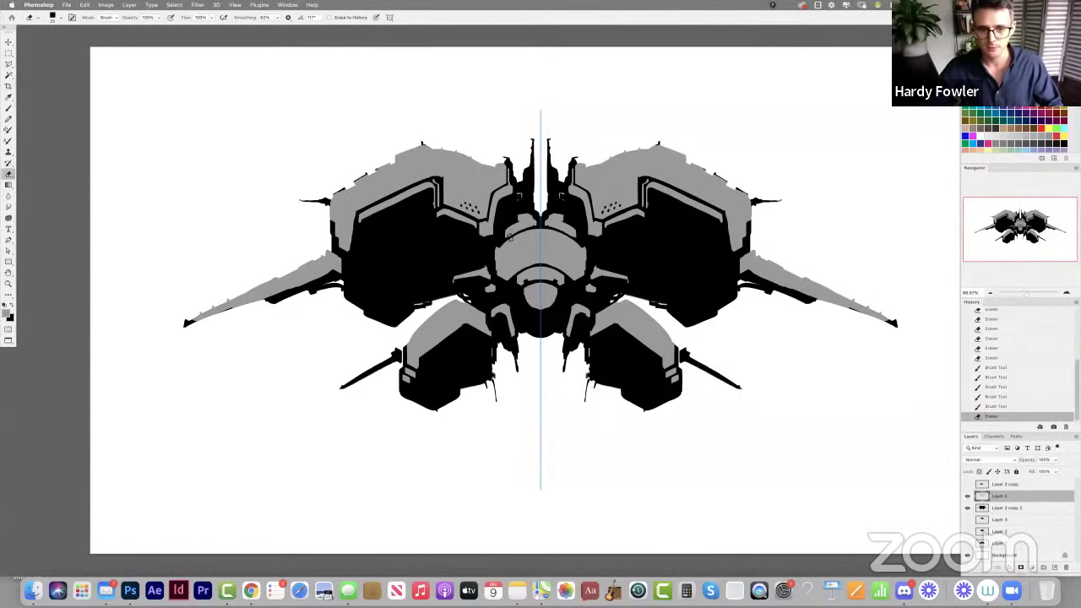
Clean up the gap above the central dome with the eraser and extend the light-grey blocks above the dome upward and outward.
left_click_drag(525, 229, 511, 234)
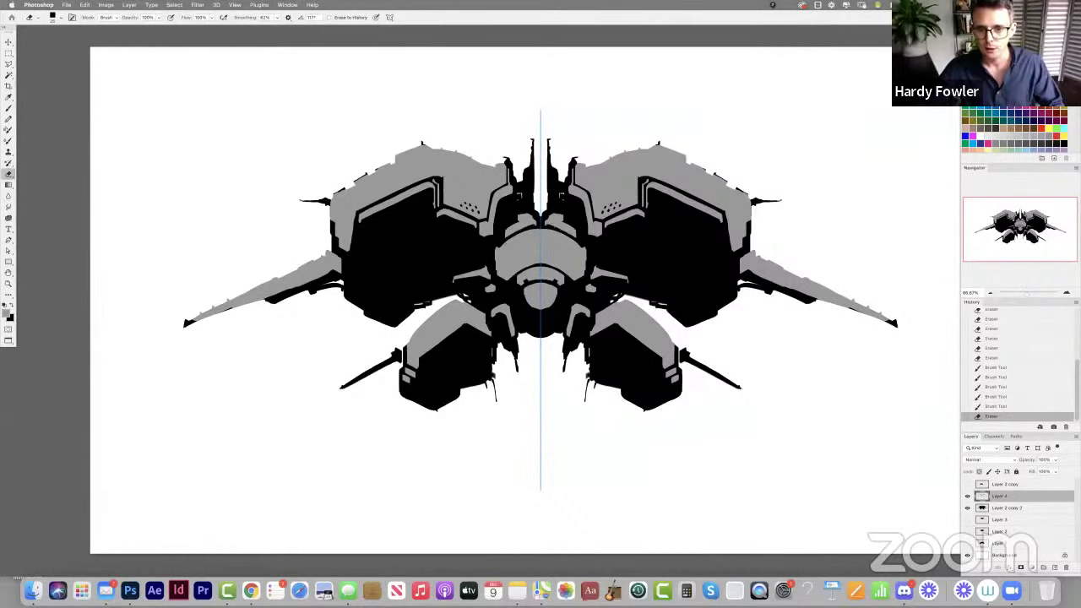
left_click(535, 225)
key("b")
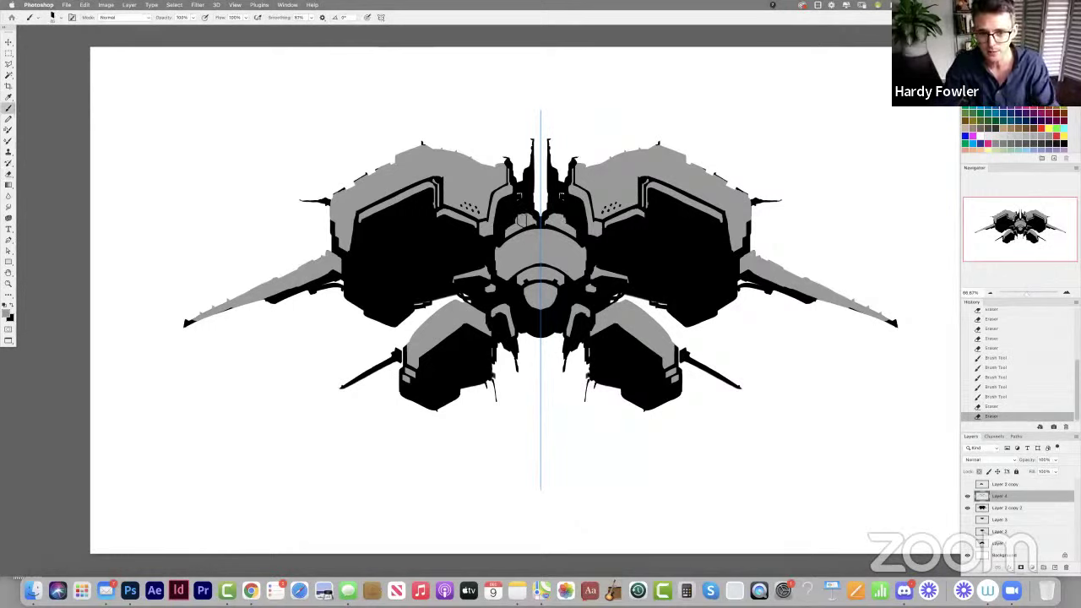
left_click_drag(535, 222, 521, 220)
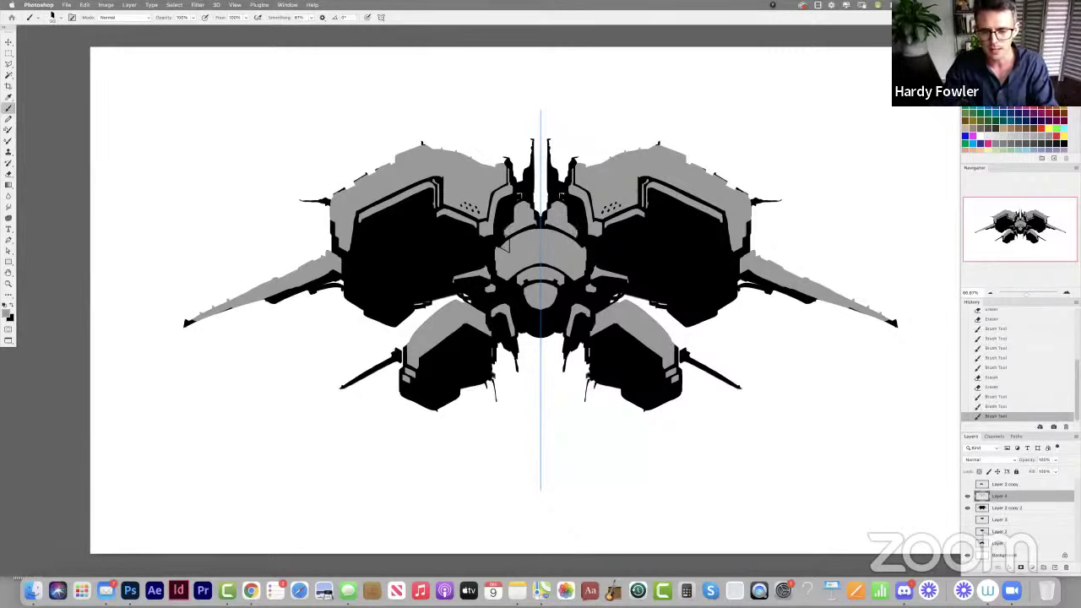
left_click_drag(507, 241, 504, 233)
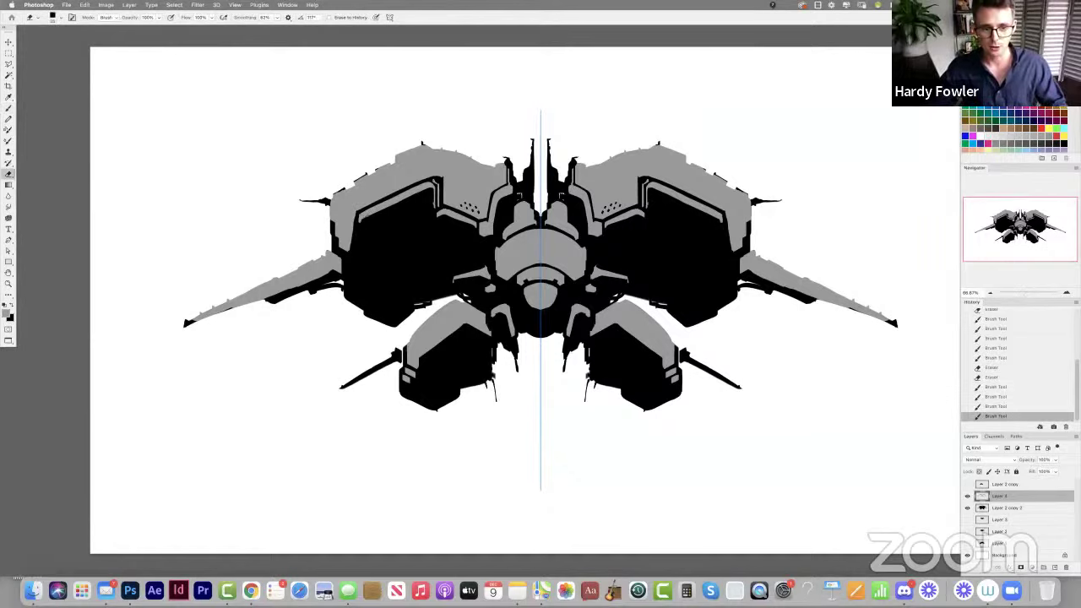
Paint thin light-grey strips down the inner edges of the lower pods, and erase notches into the small plates beside the nose circle.
left_click_drag(488, 324, 493, 366)
key("b")
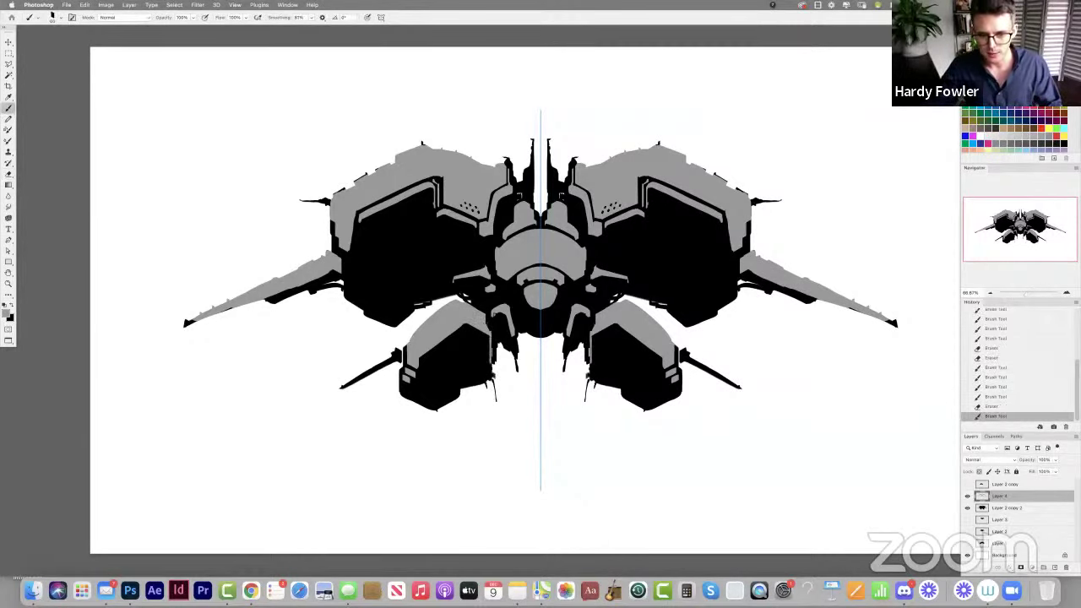
key("e")
left_click_drag(503, 311, 507, 307)
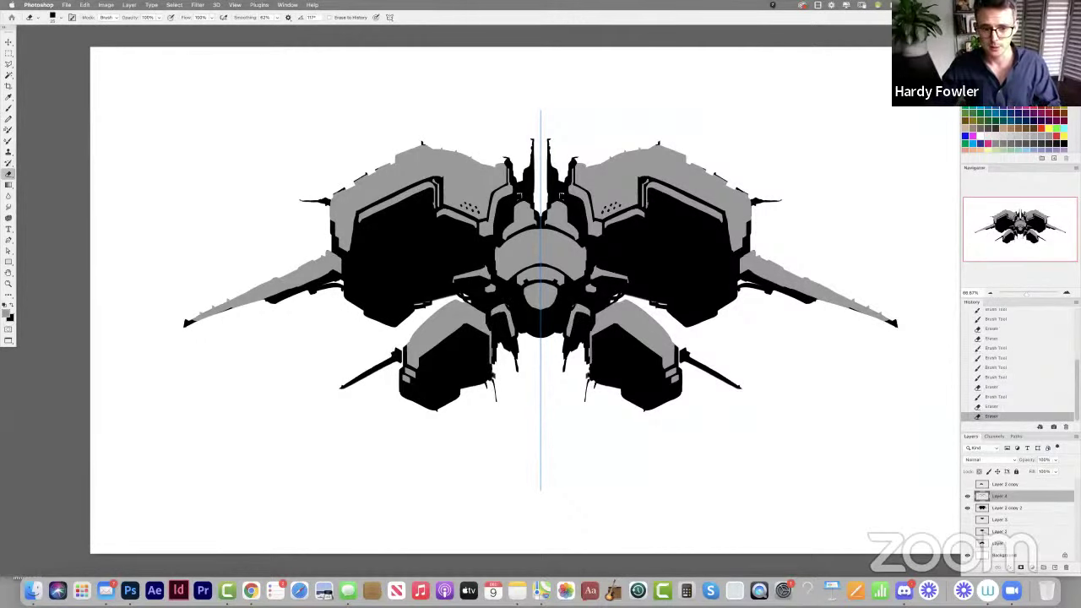
key("bracketright")
key("bracketright")
key("bracketright")
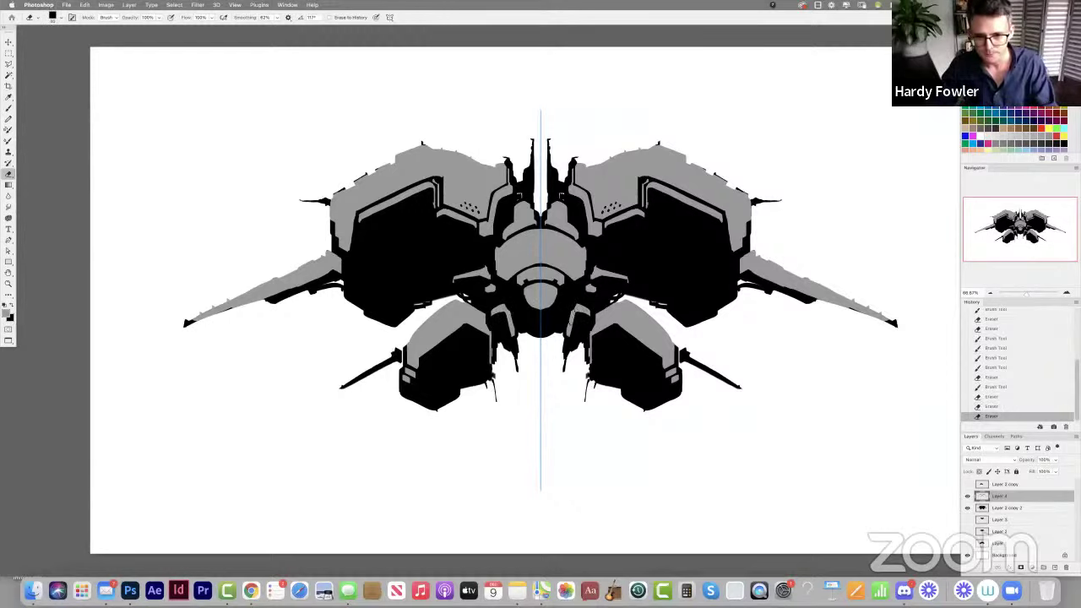
left_click_drag(574, 310, 578, 317)
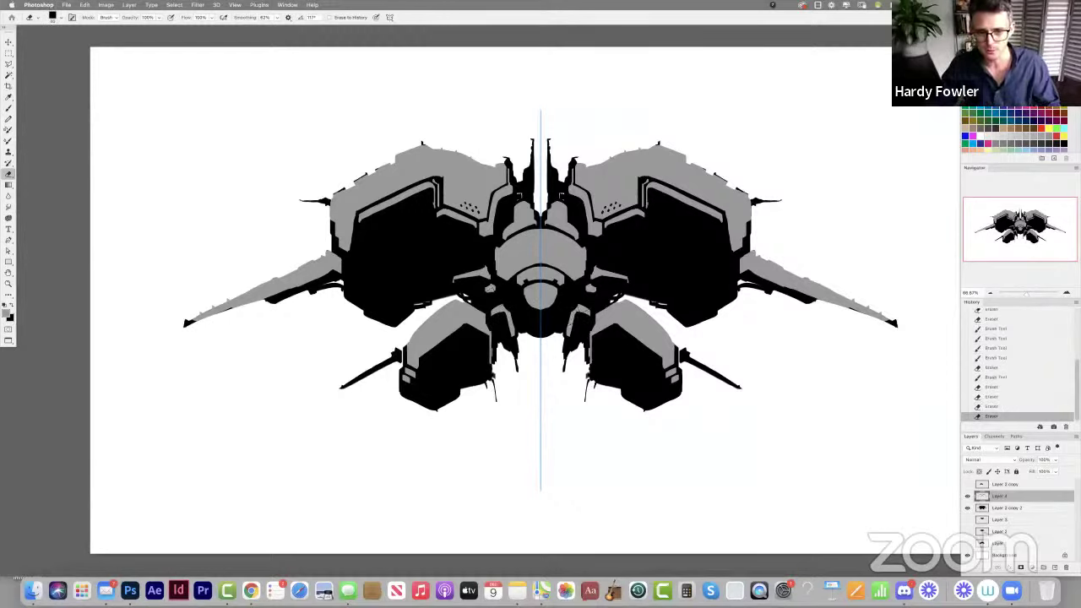
left_click(530, 296)
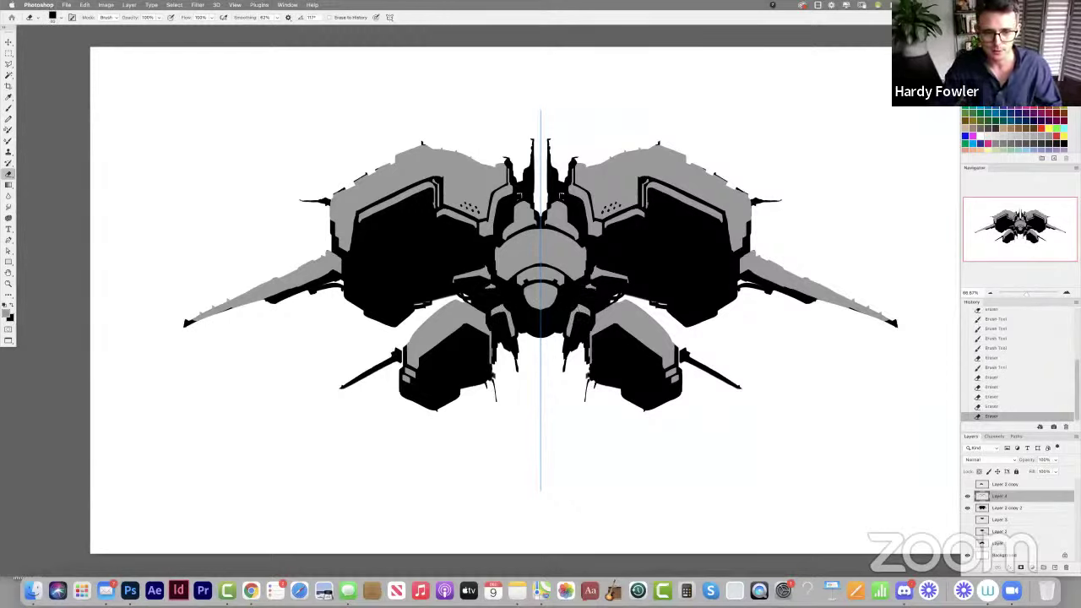
Touch up the small light-grey winglets beside the central dome with the brush and refine the dome panel with the eraser.
key("b")
left_click(609, 273)
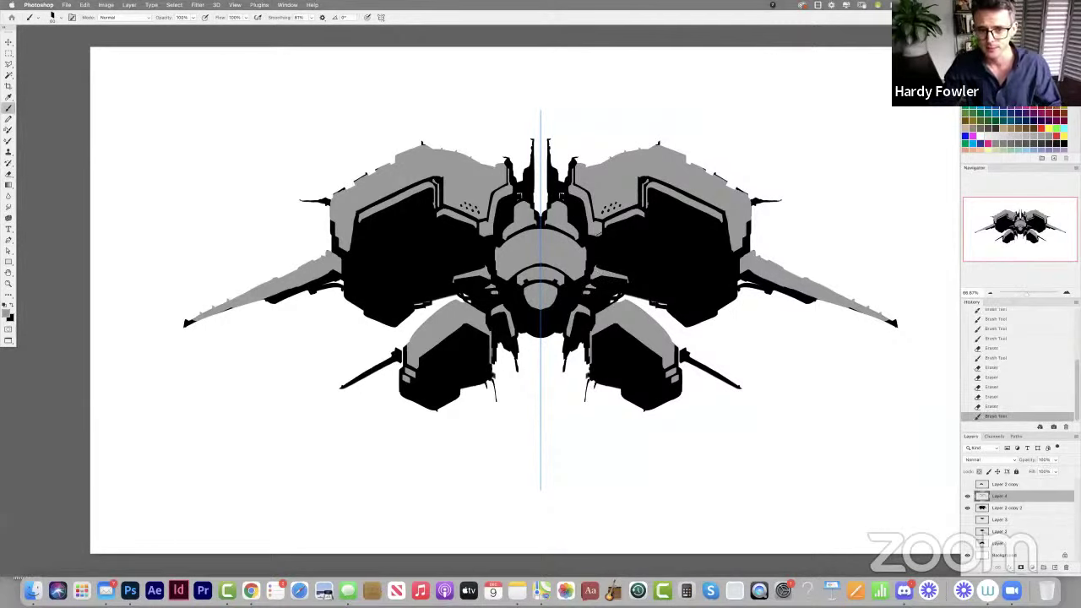
key("e")
left_click(569, 247)
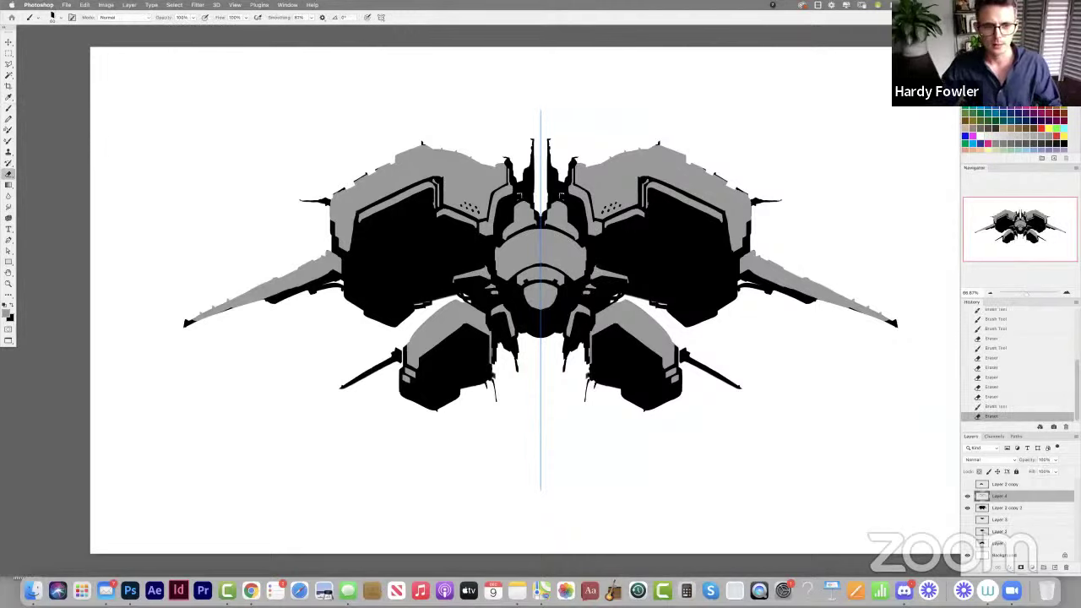
Try stepped light-grey lines on the dark faces of the upper pods, and clear the left pod's line with a lasso selection.
key("b")
mouse_move(382, 224)
left_mouse_down()
mouse_move(382, 263)
mouse_move(408, 262)
mouse_move(406, 283)
mouse_move(421, 292)
left_mouse_up()
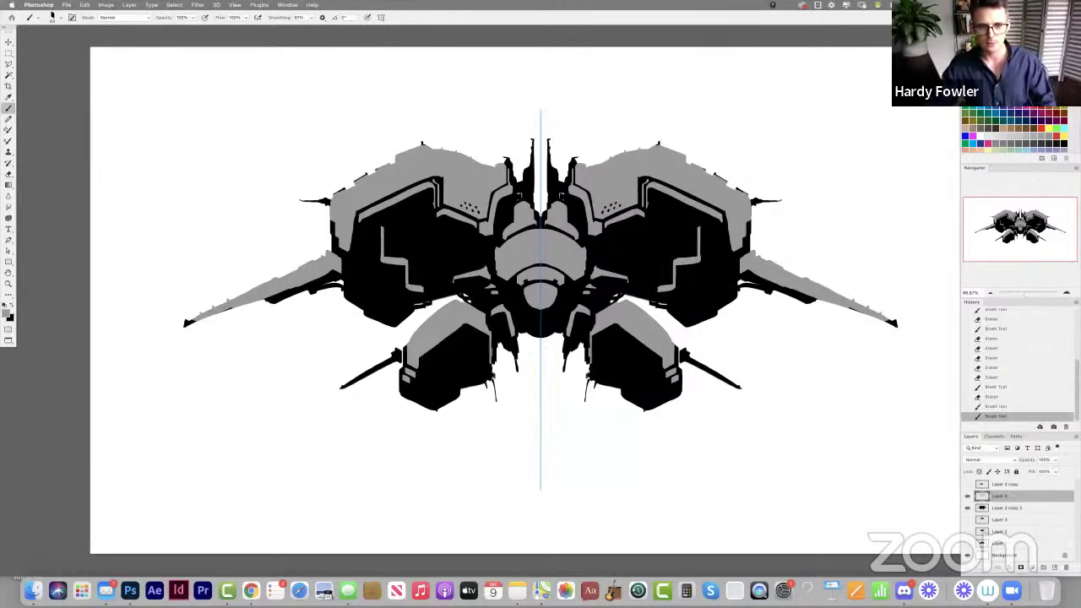
key("l")
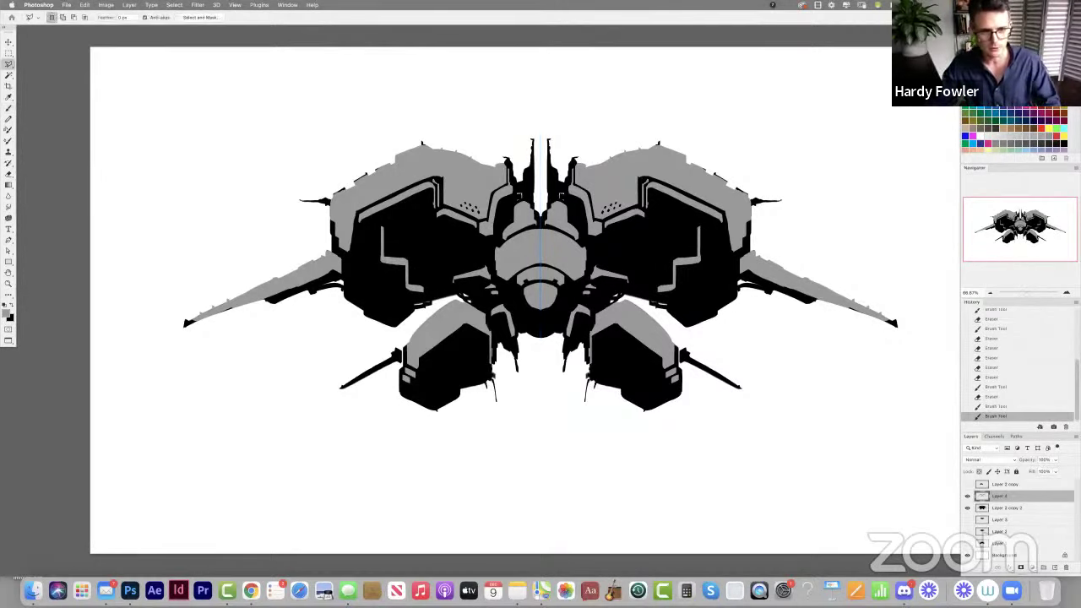
key("super+a")
key("shift+l")
key("shift+l")
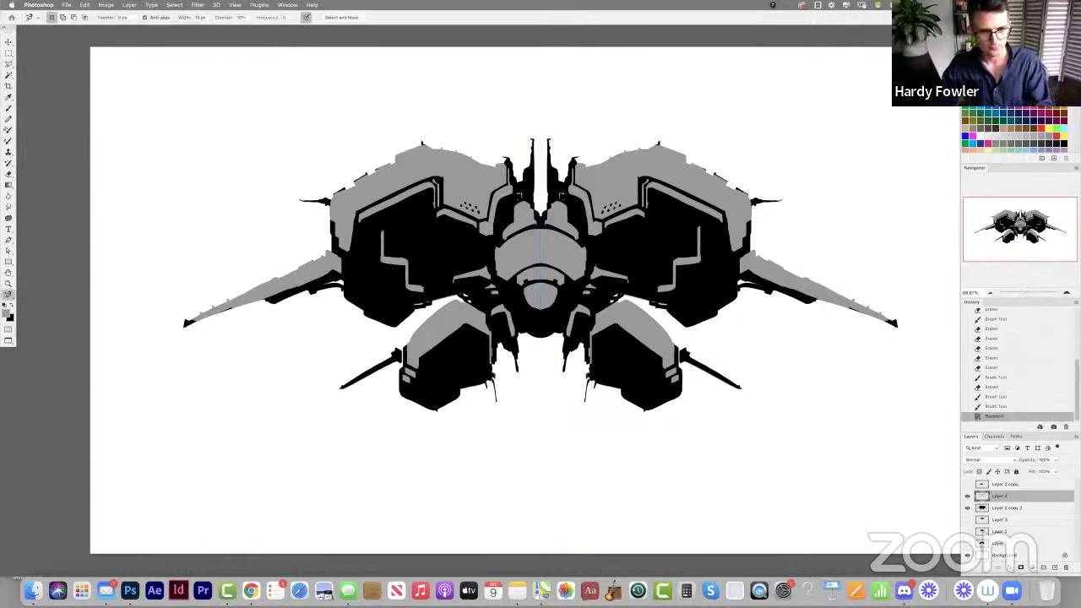
mouse_move(385, 221)
left_mouse_down()
mouse_move(407, 300)
mouse_move(442, 273)
mouse_move(433, 297)
left_mouse_up()
key("BackSpace")
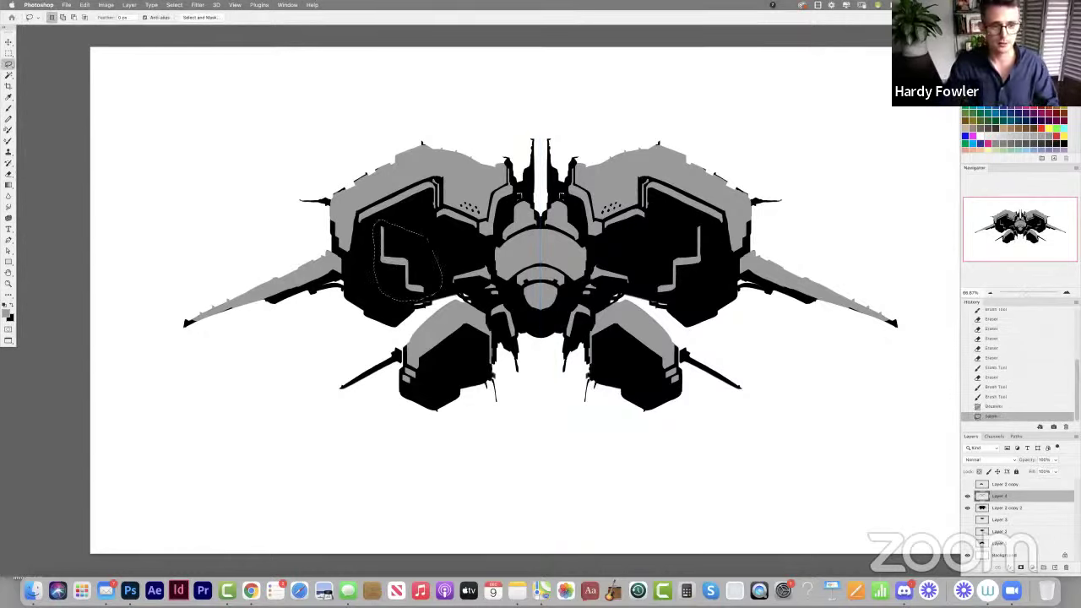
key("super+d")
Try a streaky textured brush at 100% flow for light-grey strokes across the upper pods' dark faces, and undo them.
key("b")
left_click(58, 18)
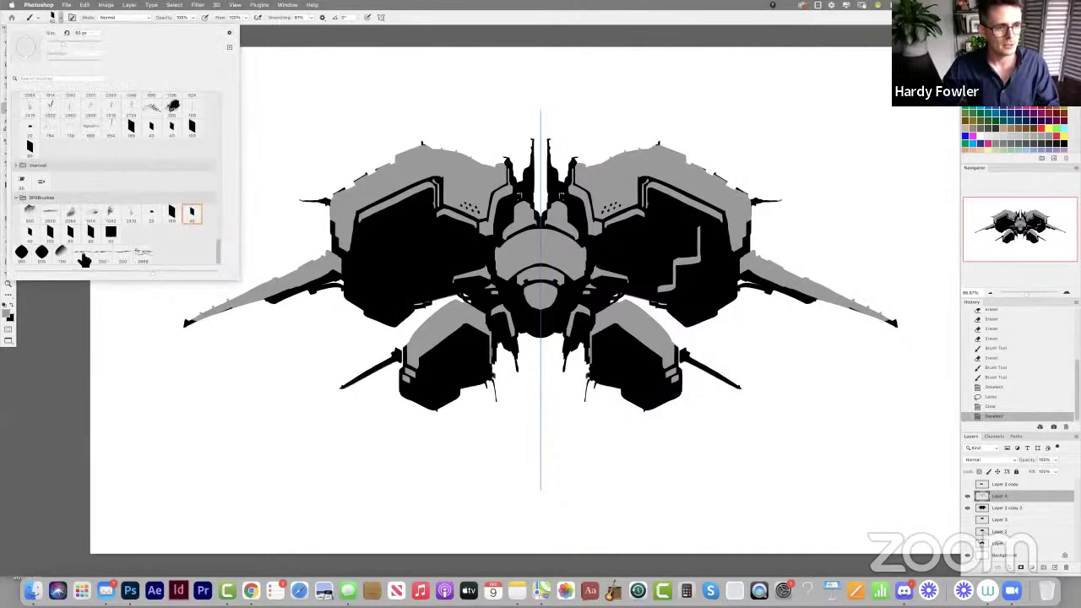
double_click(82, 255)
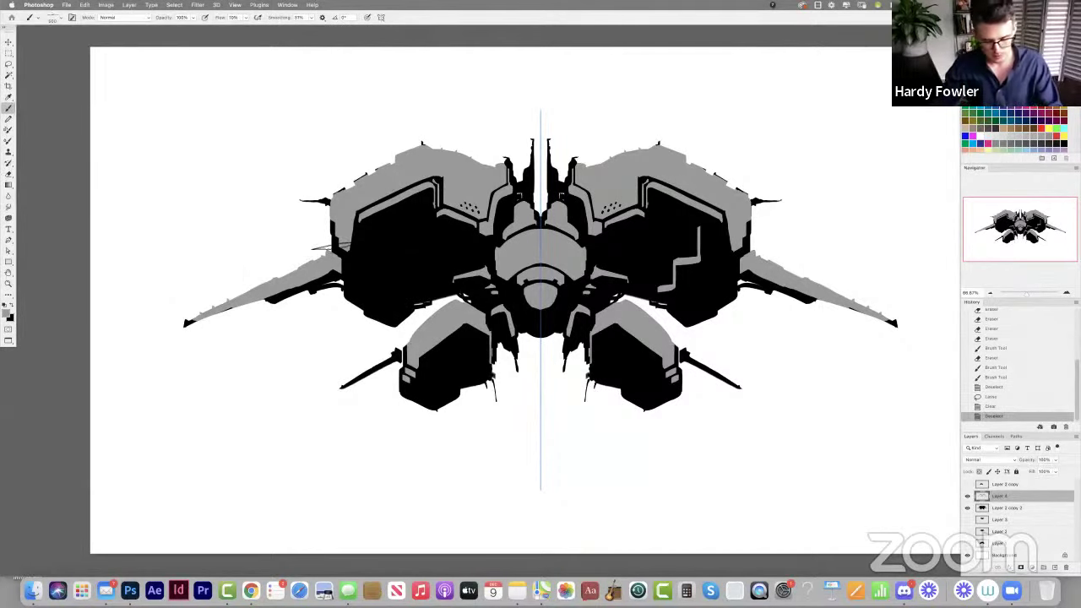
key("shift+0")
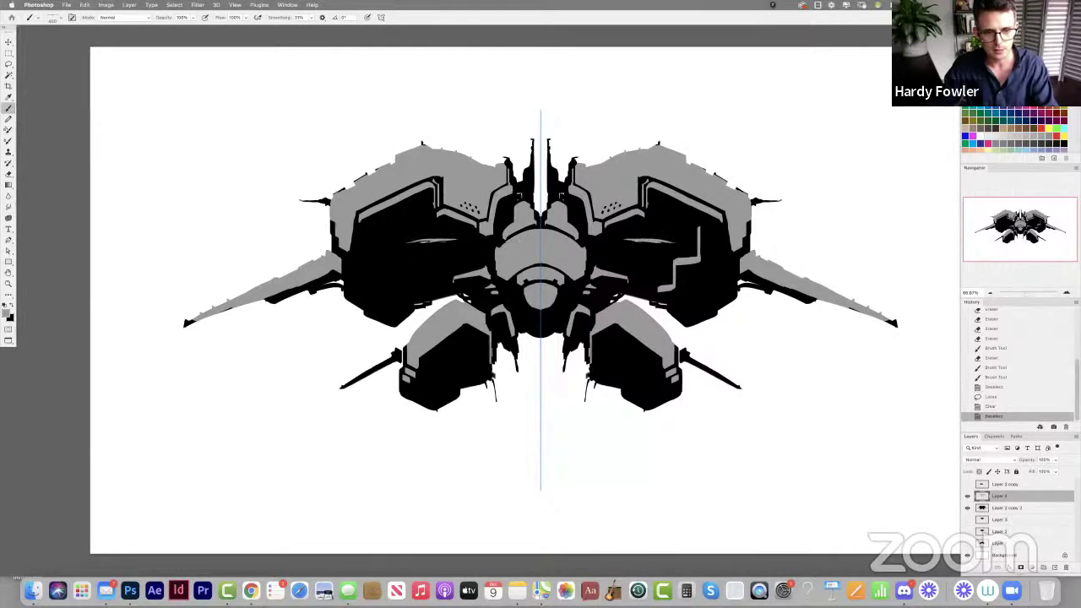
mouse_move(432, 240)
left_mouse_down()
mouse_move(414, 260)
mouse_move(363, 273)
mouse_move(396, 273)
mouse_move(355, 300)
mouse_move(371, 303)
left_mouse_up()
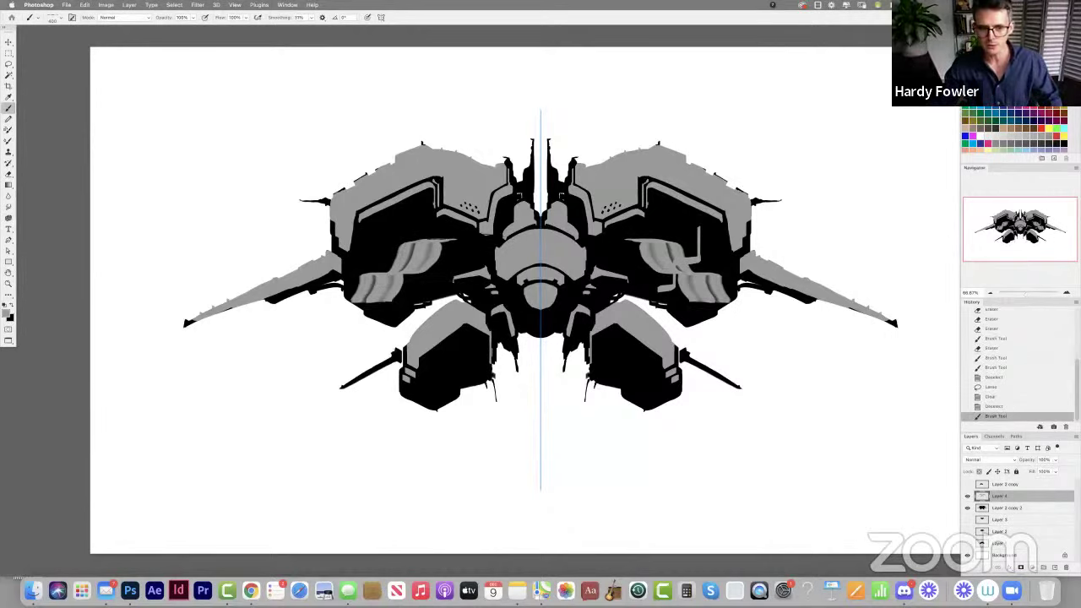
key("super+z")
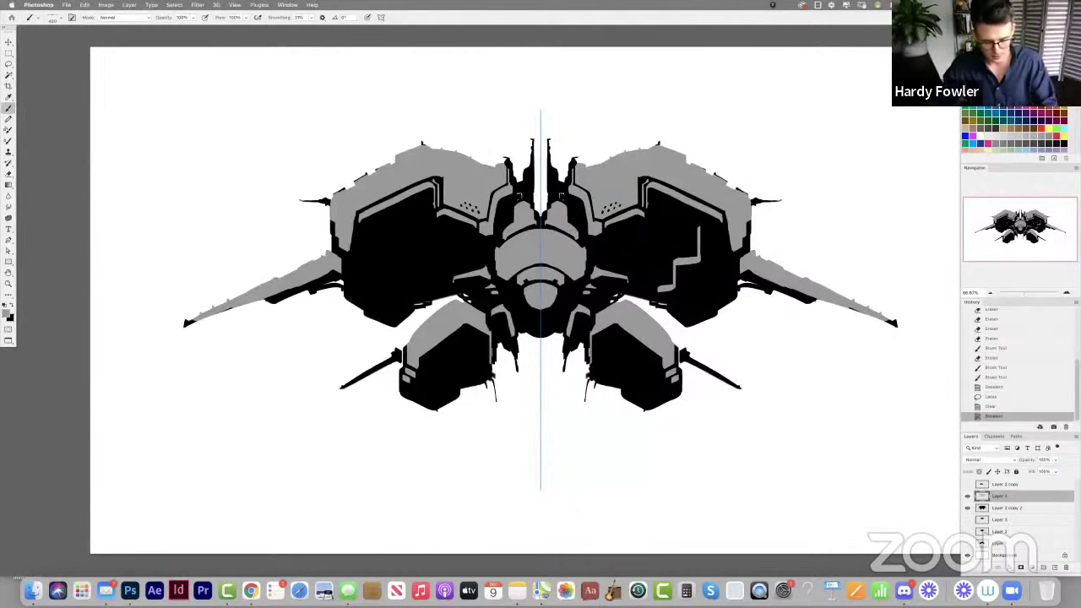
Lasso the remaining stepped line on the right upper pod, clear it and deselect.
key("l")
mouse_move(652, 294)
left_mouse_down()
mouse_move(713, 260)
mouse_move(707, 234)
mouse_move(684, 218)
mouse_move(651, 253)
left_mouse_up()
key("Delete")
key("super+d")
Switch back to the 40 px angular brush preset and add small light-grey details to the wings and the lower pods.
key("b")
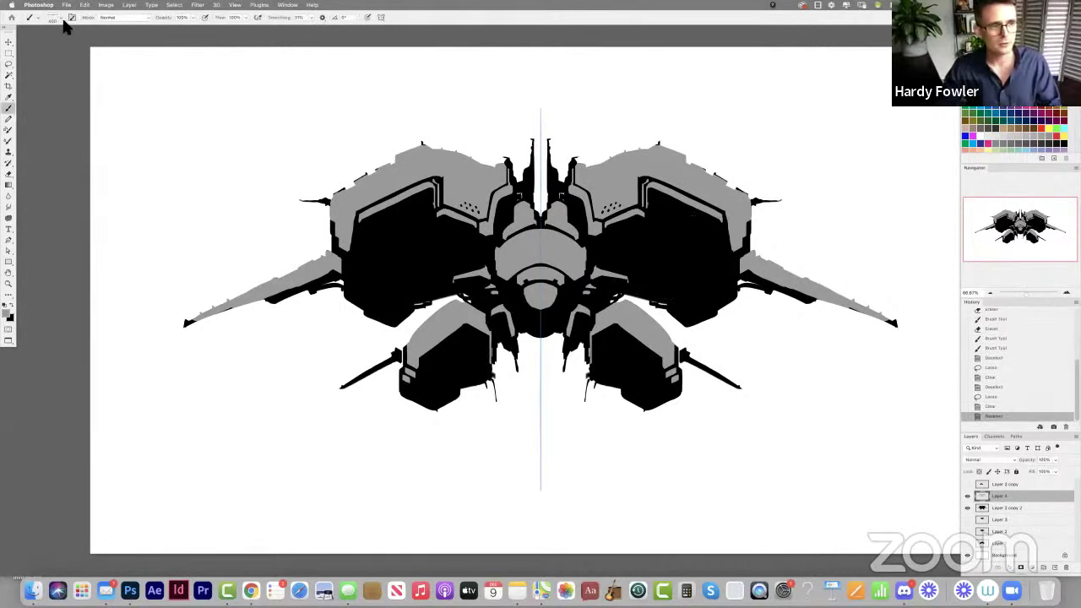
left_click(59, 17)
left_click(192, 213)
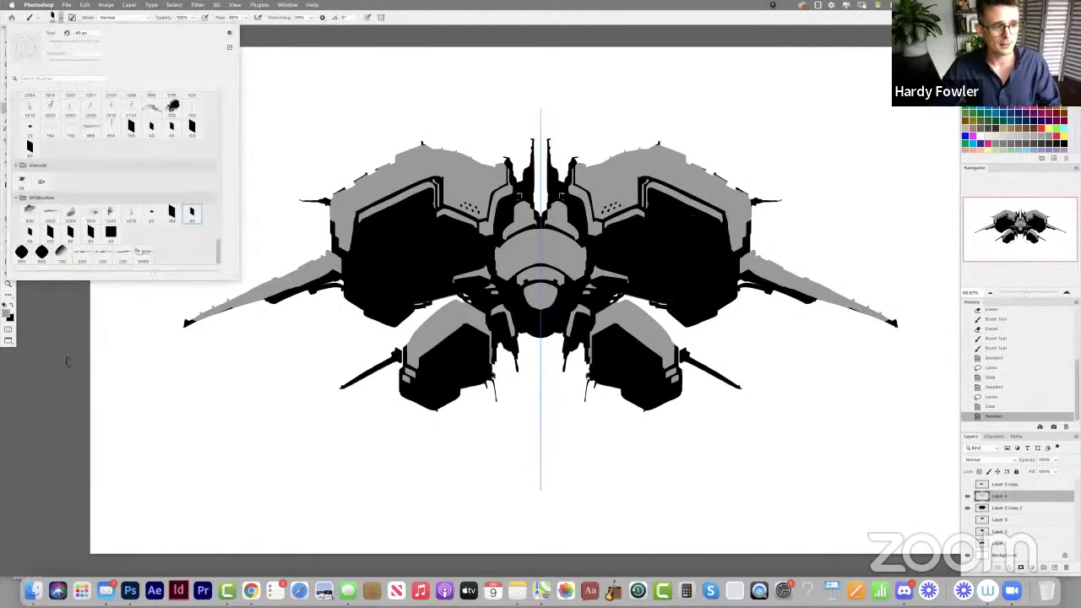
left_click(130, 314)
key("F5")
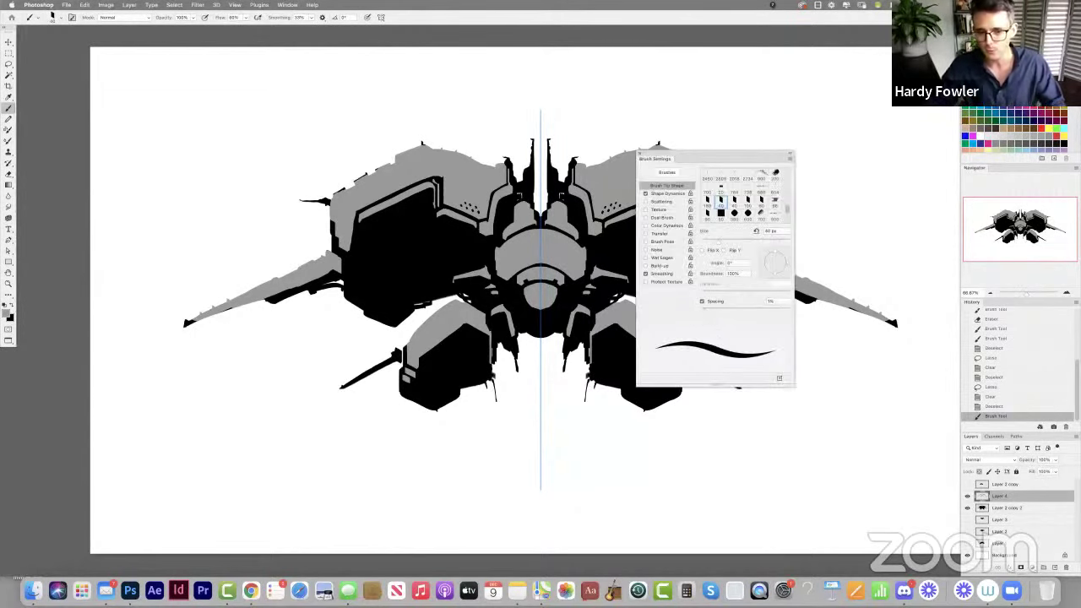
key("F5")
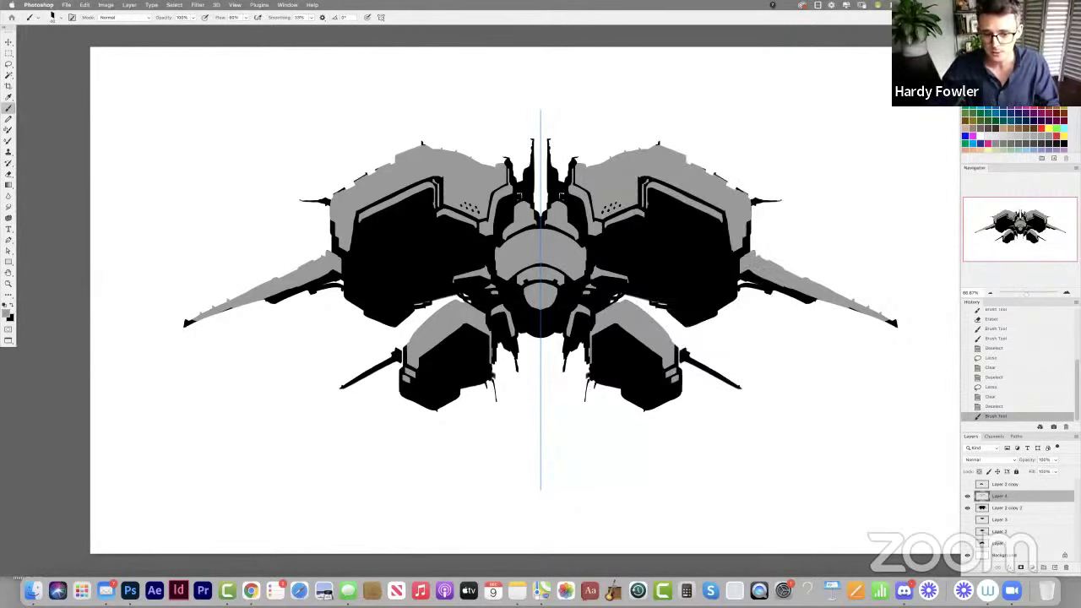
left_click_drag(751, 262, 802, 285)
left_click(636, 311)
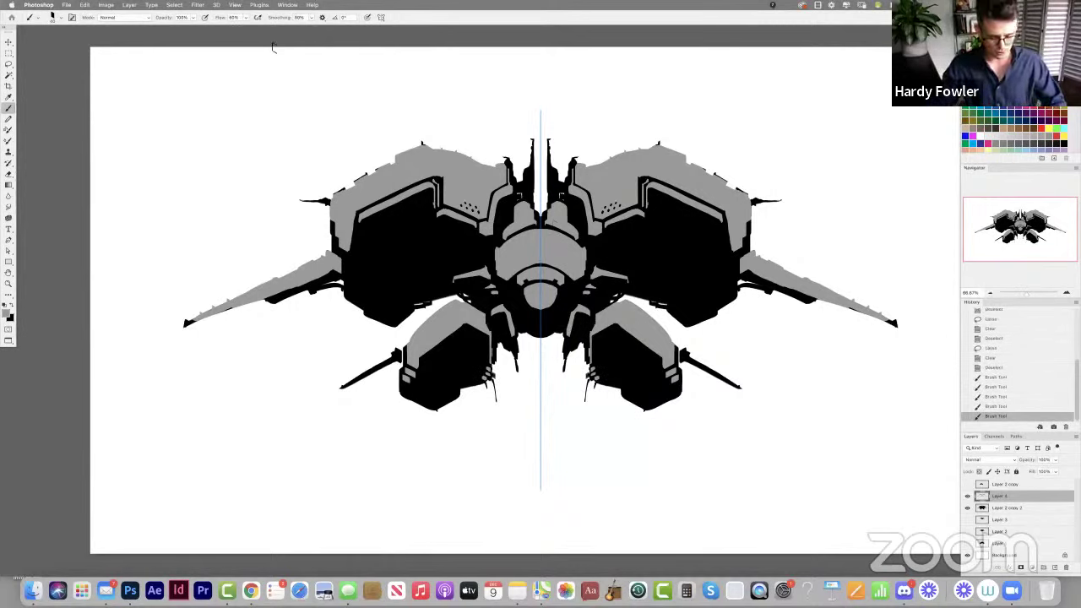
Cut thin panel lines and small notches into the light-grey armour along the upper pods' top edges with a fine eraser, and save the document.
key("e")
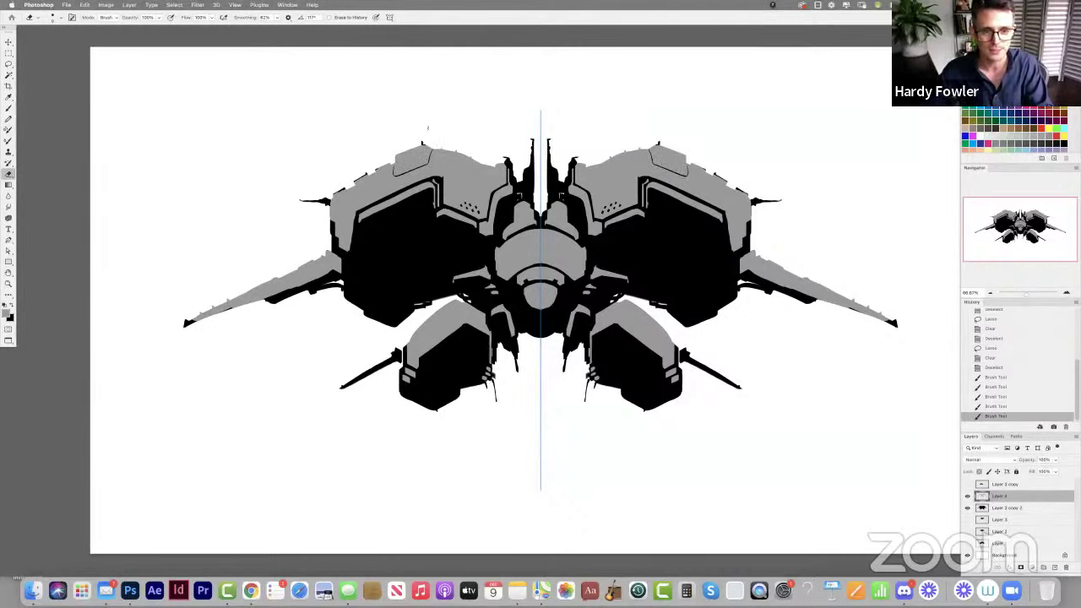
left_click_drag(428, 128, 432, 148)
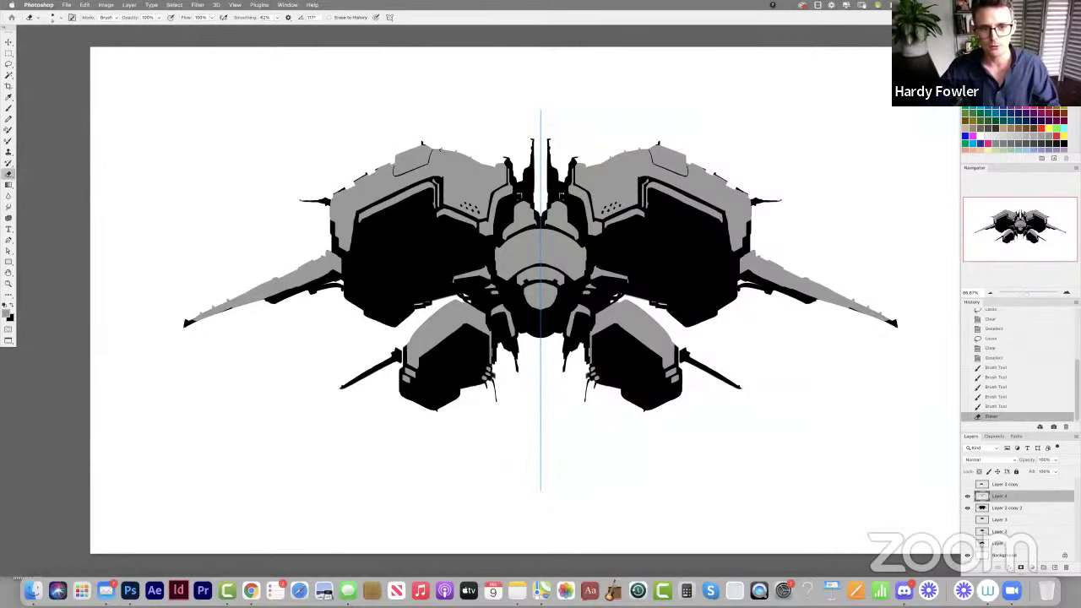
left_click_drag(440, 151, 476, 160)
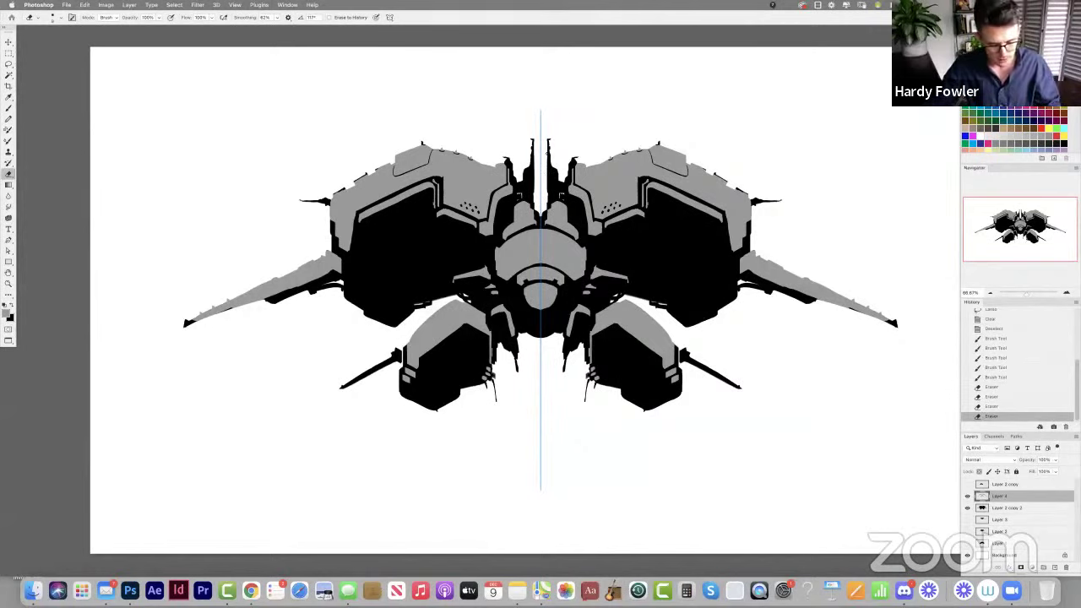
key("super+s")
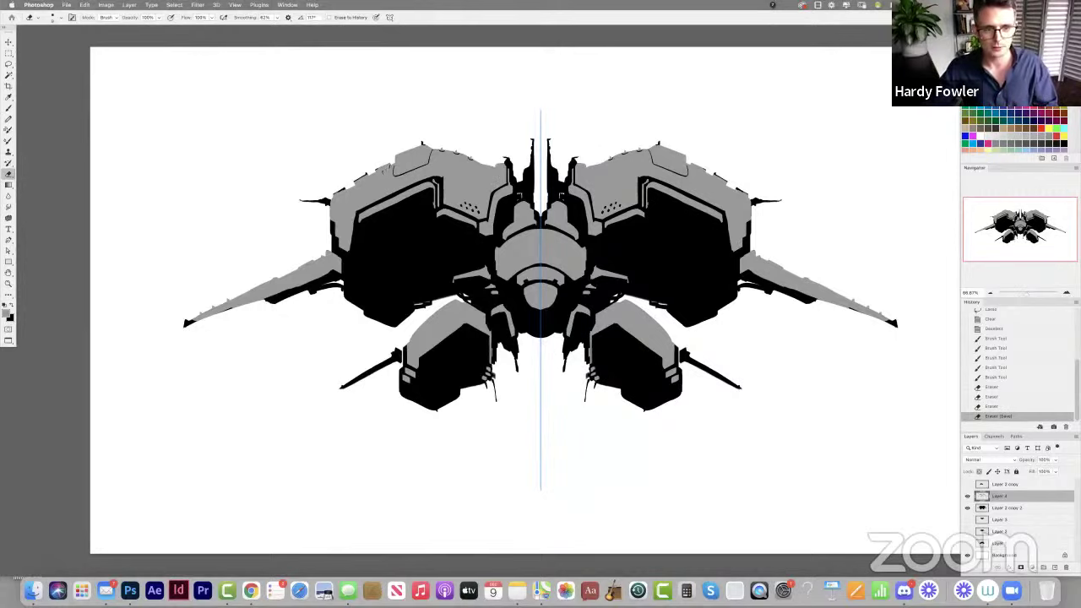
left_click(382, 171)
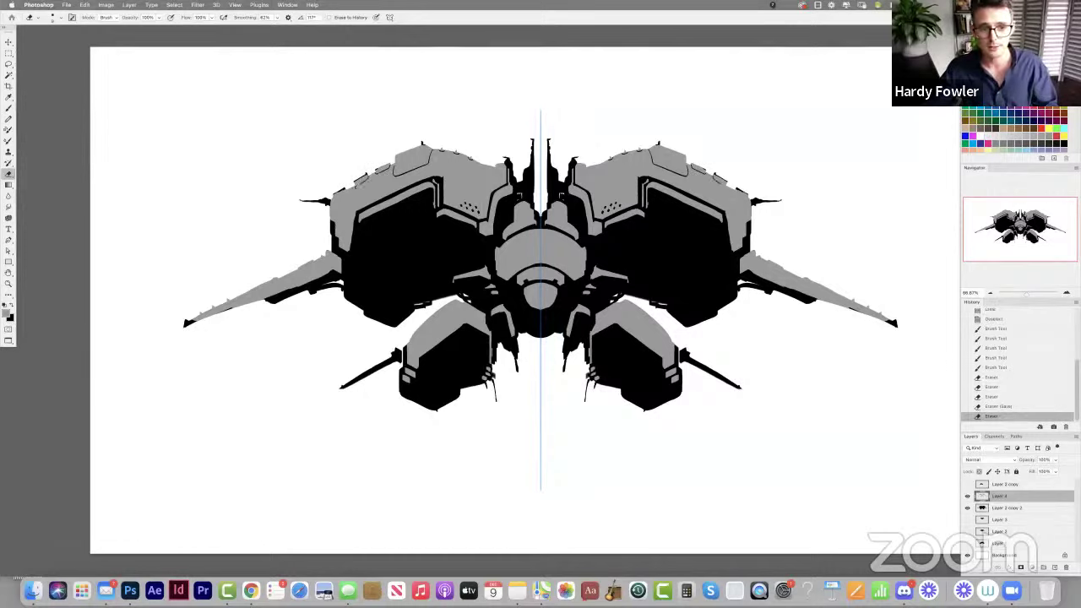
Cut small notches into the upper pods' outer edges and along the wings' upper edges, and touch up the light-grey trim below the pods' vent holes.
left_click_drag(346, 194, 337, 197)
left_click(334, 198)
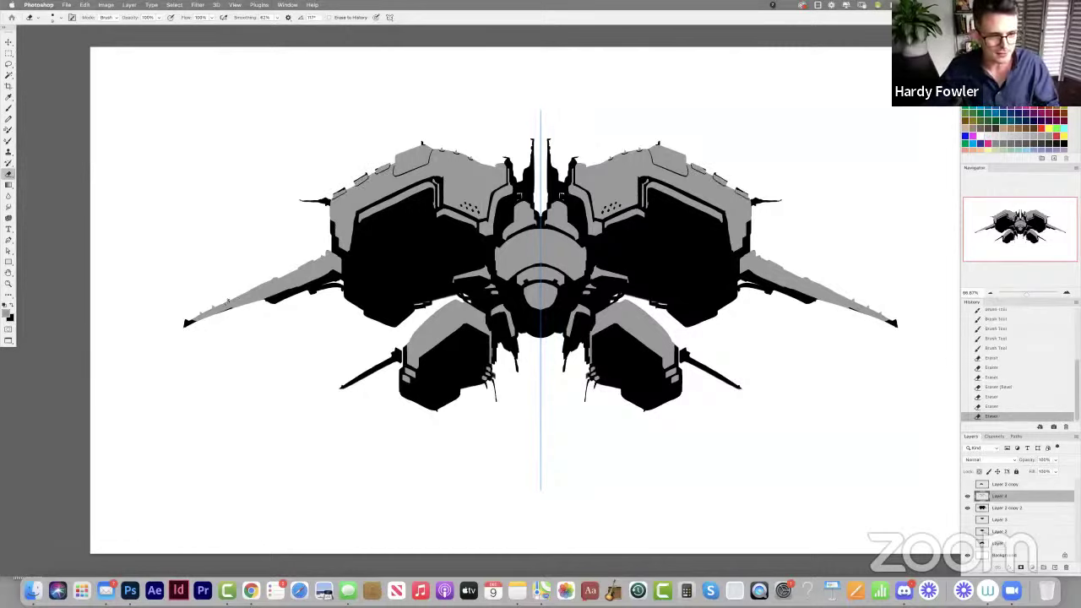
left_click(226, 302)
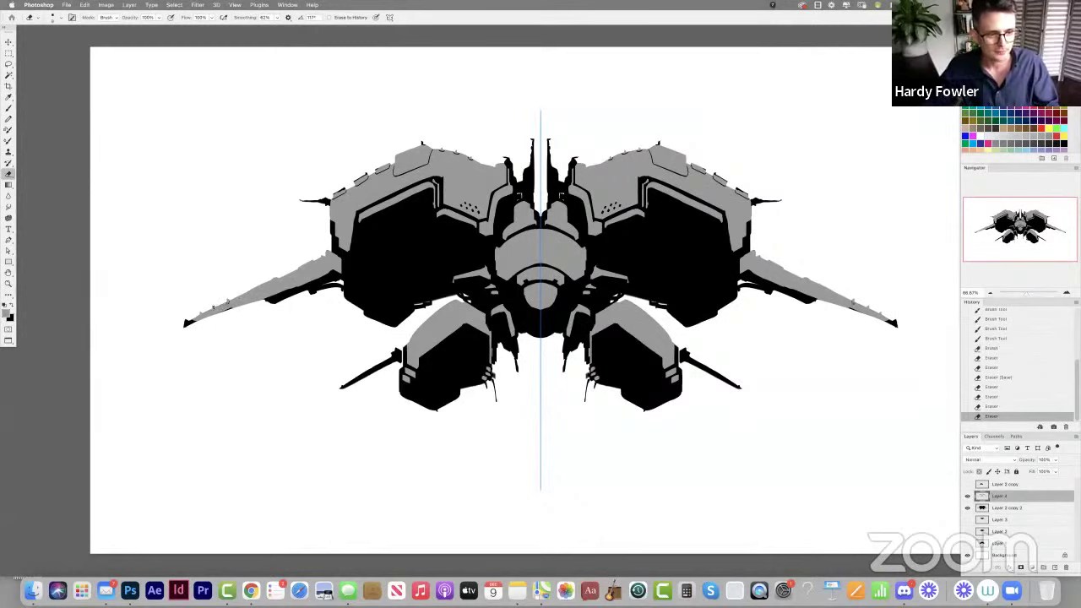
left_click(213, 308)
left_click(201, 314)
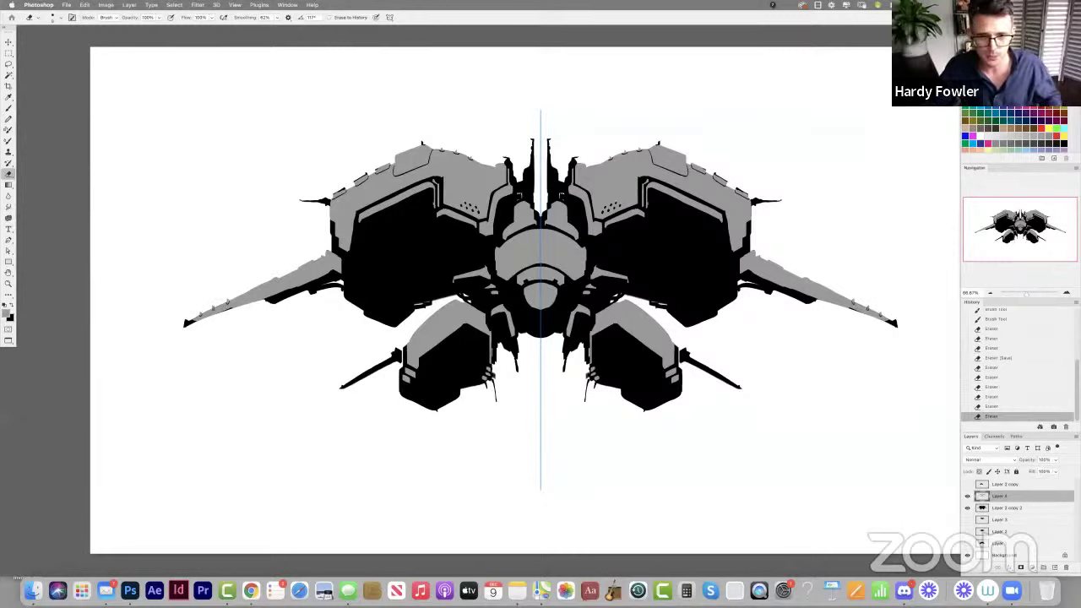
key("b")
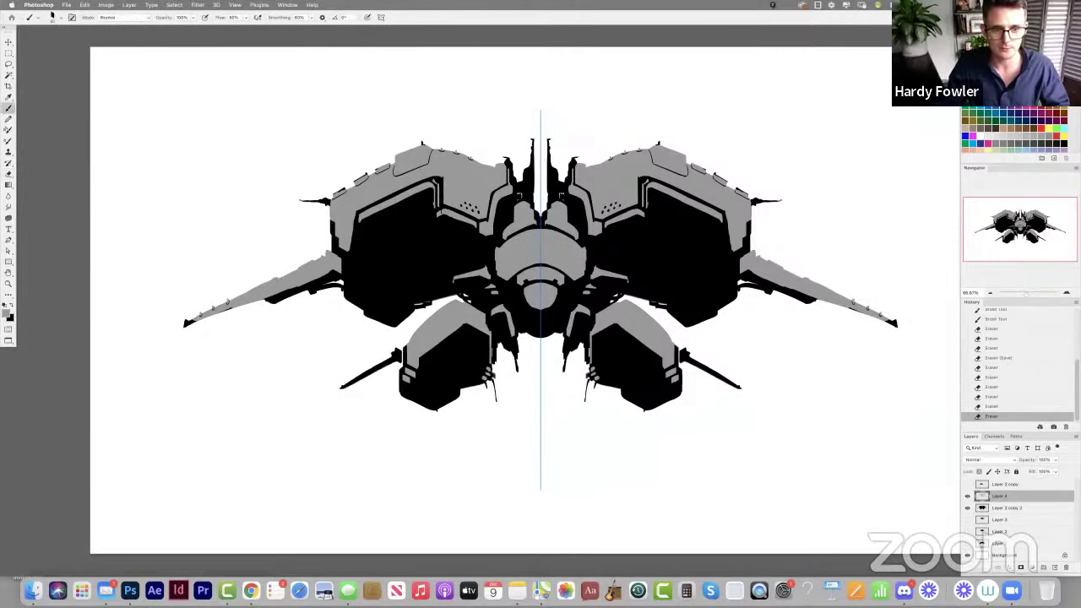
left_click_drag(445, 208, 465, 217)
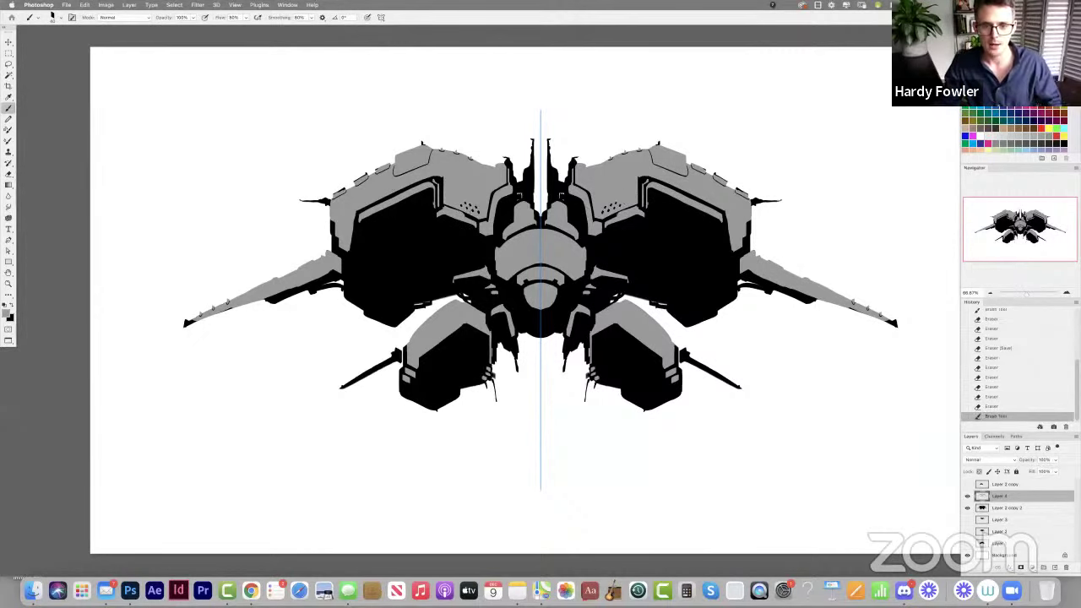
Choose the hard square eraser preset and cut a thin mirrored panel outline into the light-grey armour of the central dome.
key("e")
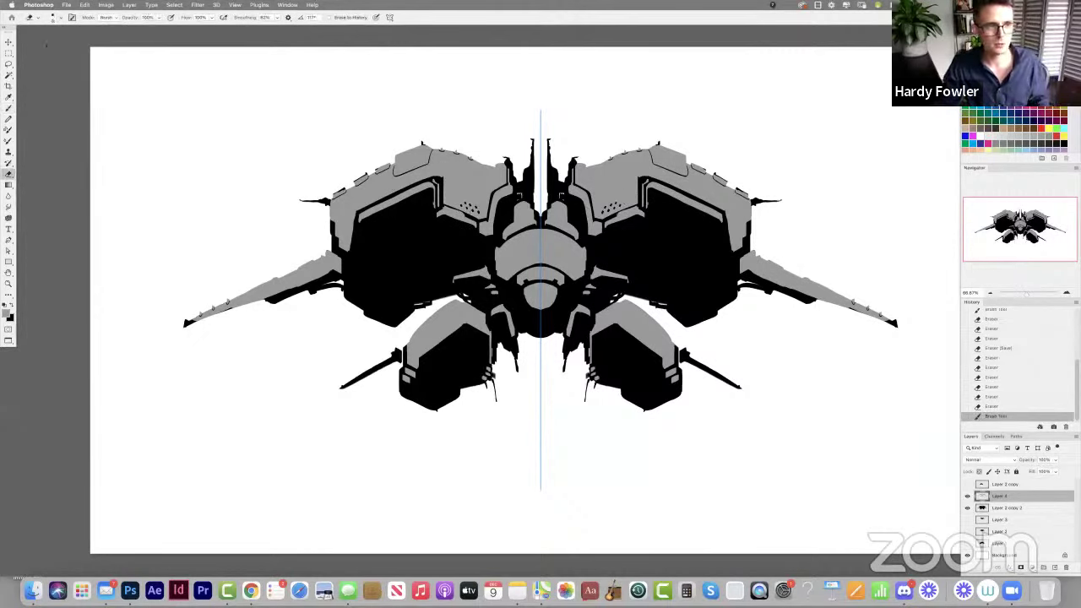
left_click(57, 18)
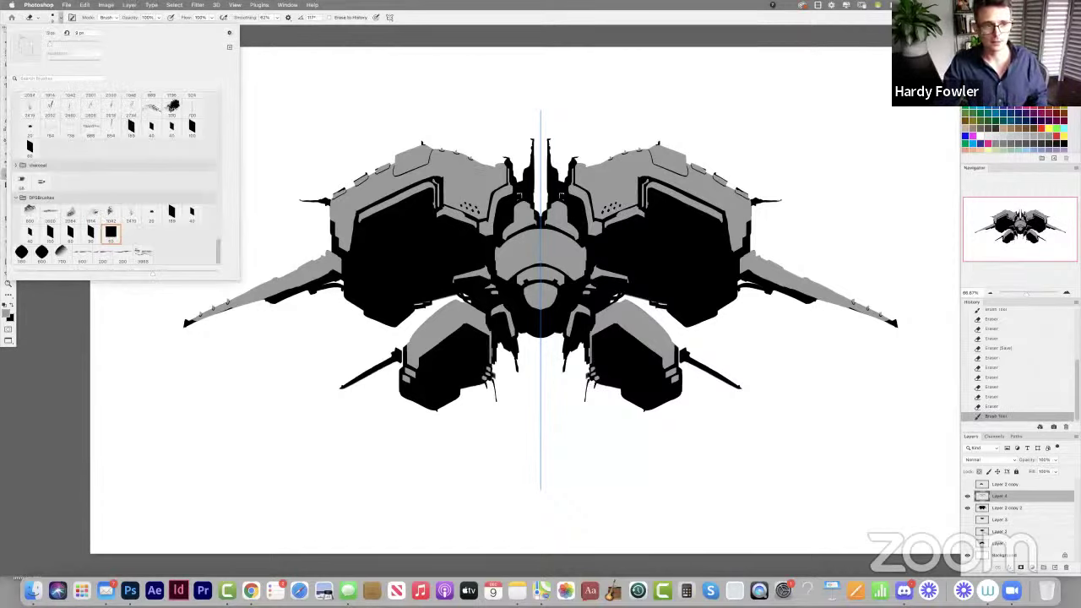
double_click(112, 238)
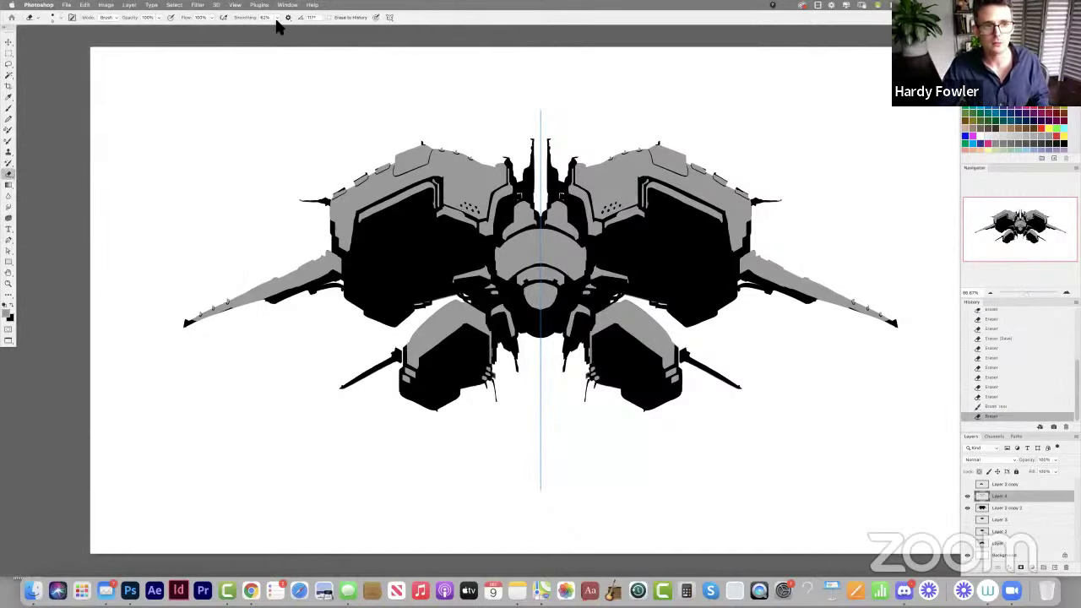
left_click(532, 291)
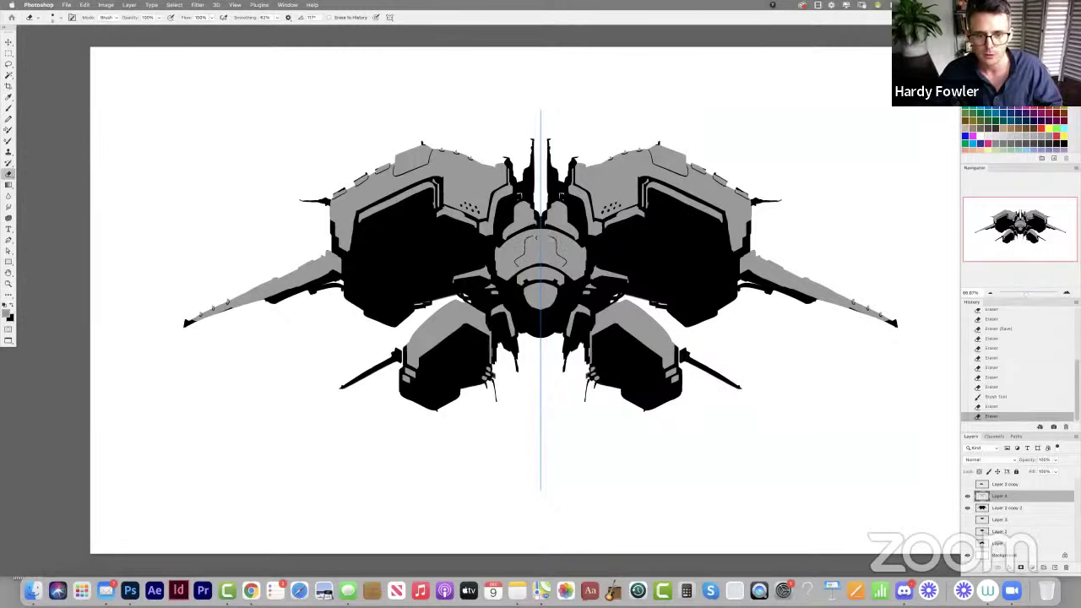
left_click(543, 238)
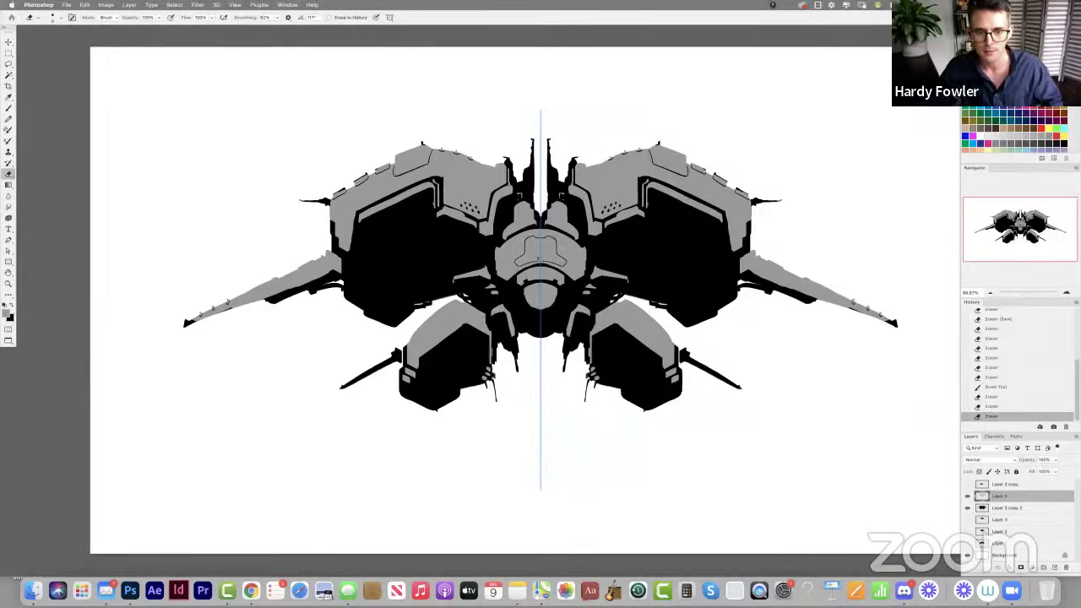
Try small marks beside the dome's panel outline and thin panel lines on the collar above it, and undo them.
left_click(539, 249)
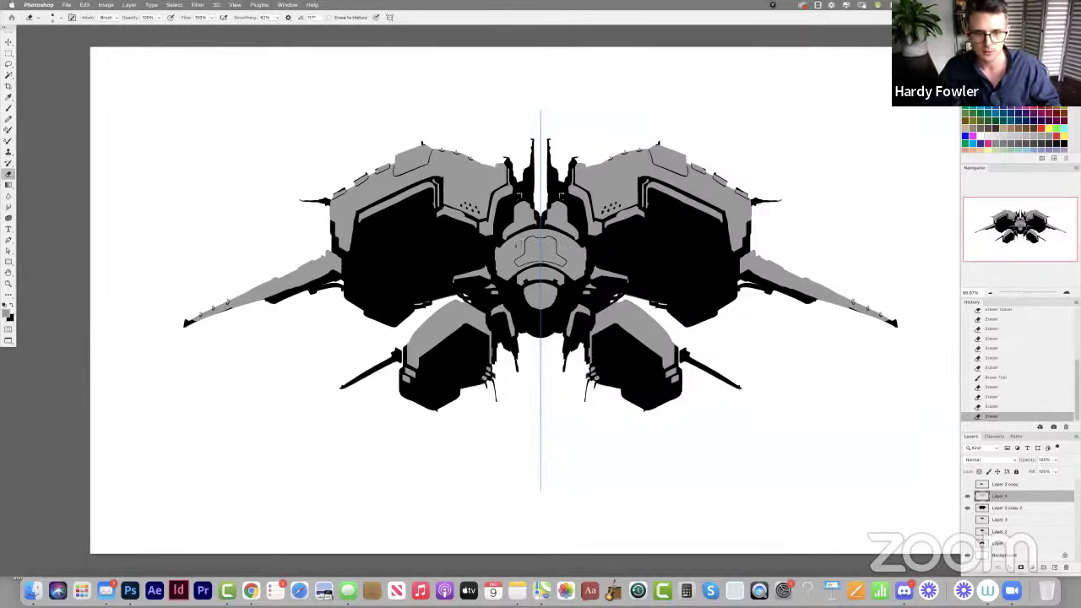
left_click(540, 249)
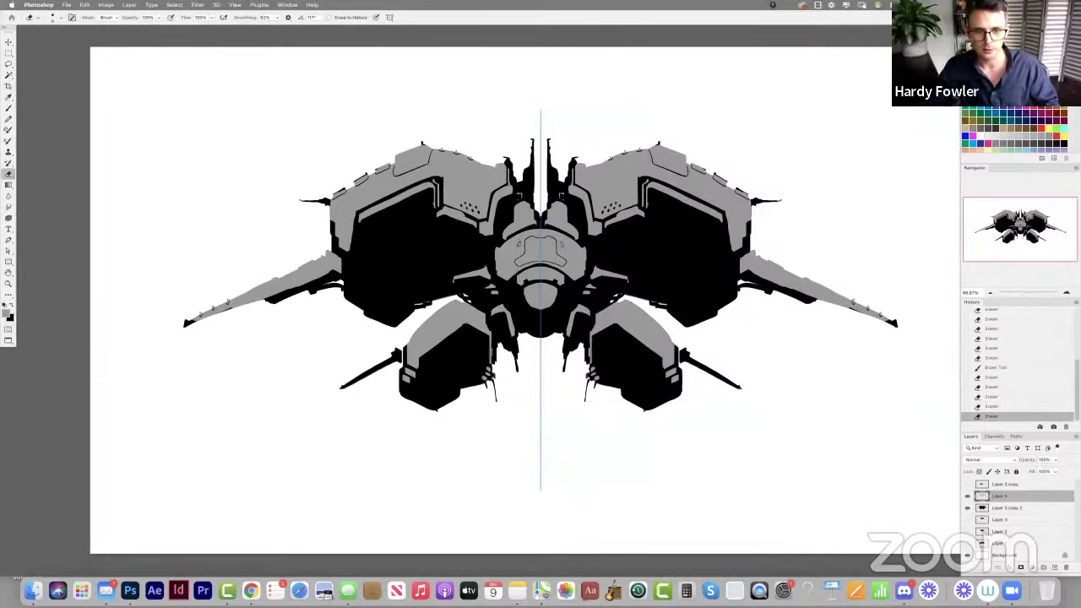
left_click_drag(507, 233, 528, 209)
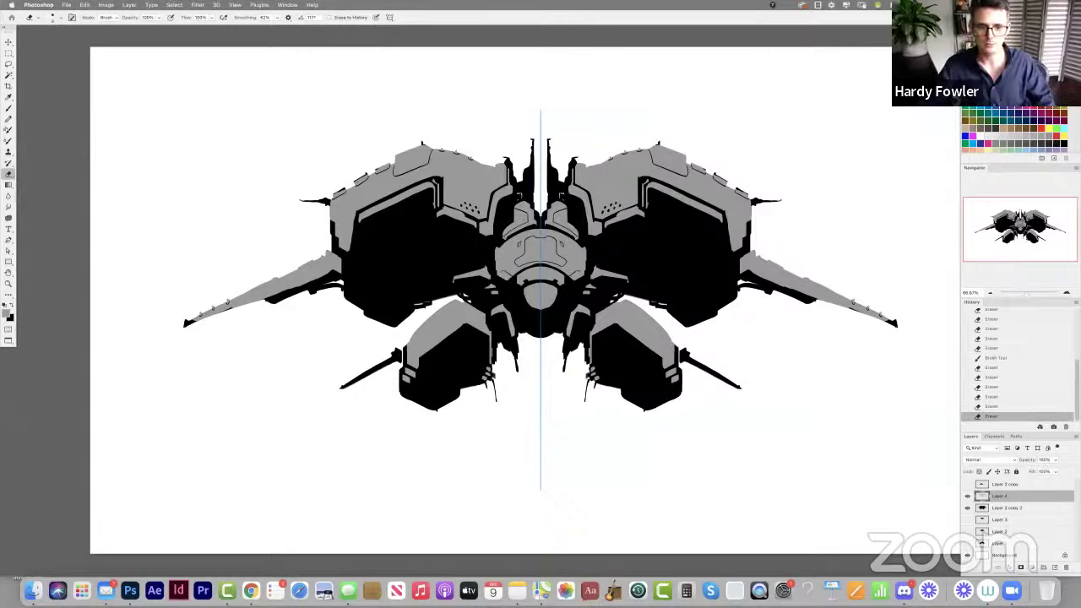
left_click_drag(527, 290, 530, 301)
key("super+z")
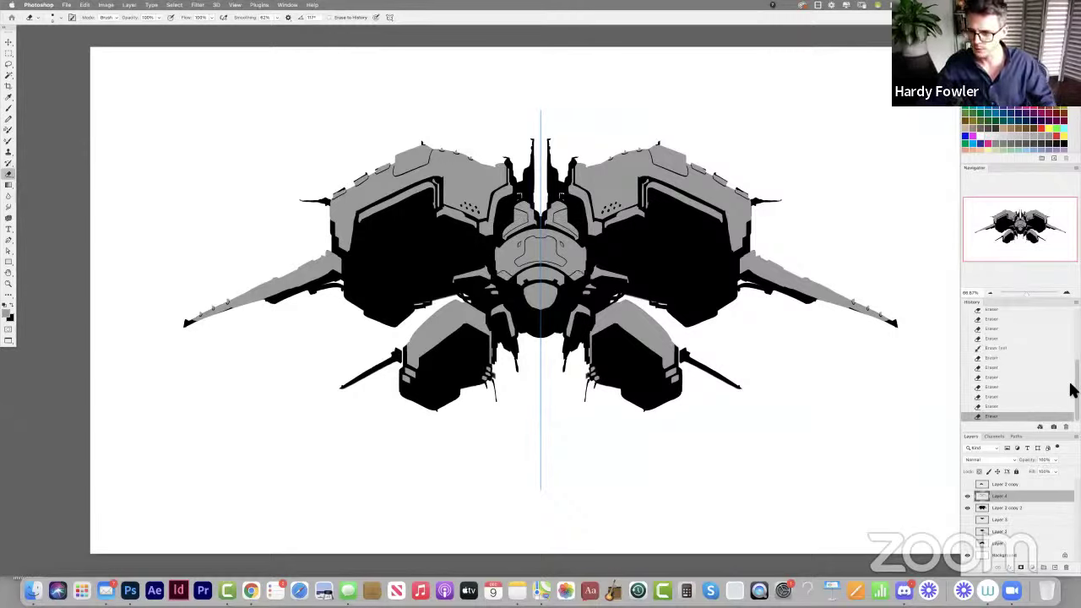
key("super+z")
key("super+z")
key("super+z")
key("super+z")
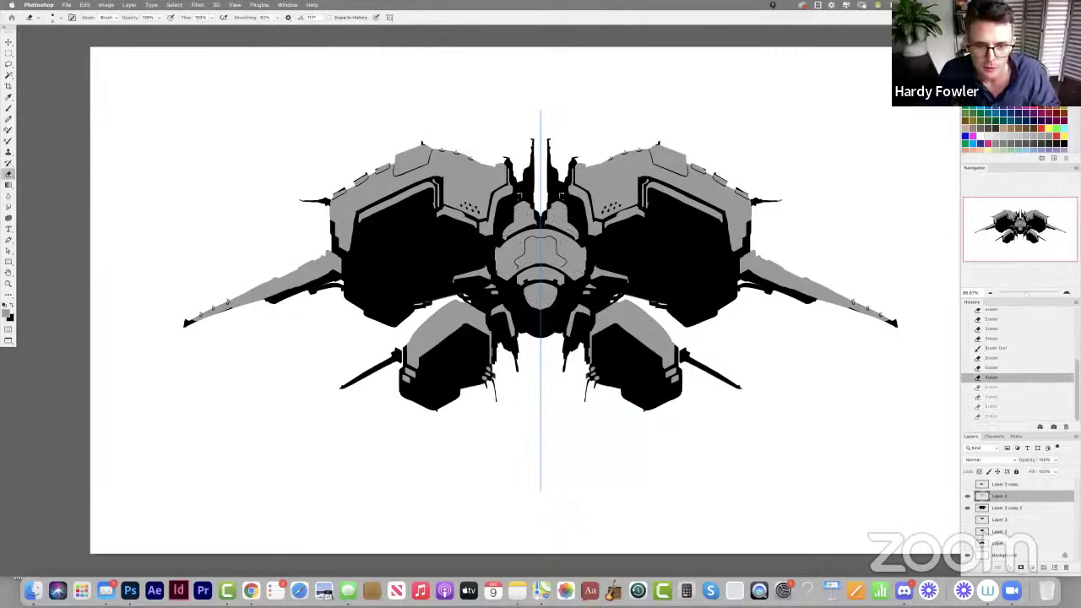
Cut short slanted slots into the central dome's lower corners and thin panel lines into the collar plates above the dome.
mouse_move(528, 291)
left_mouse_down()
mouse_move(531, 302)
mouse_move(513, 269)
left_mouse_up()
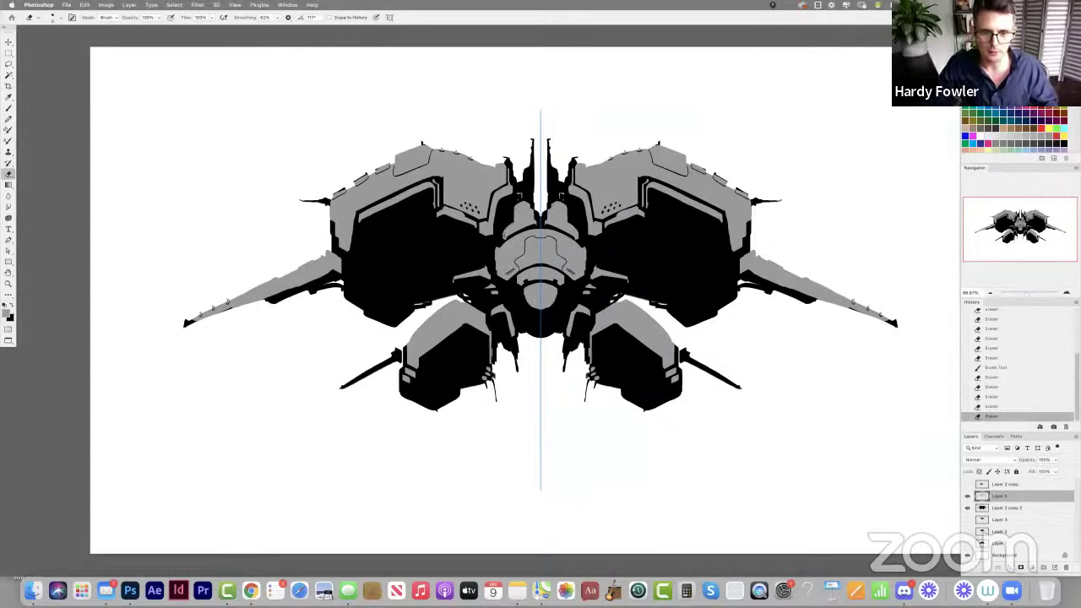
left_click_drag(503, 234, 528, 219)
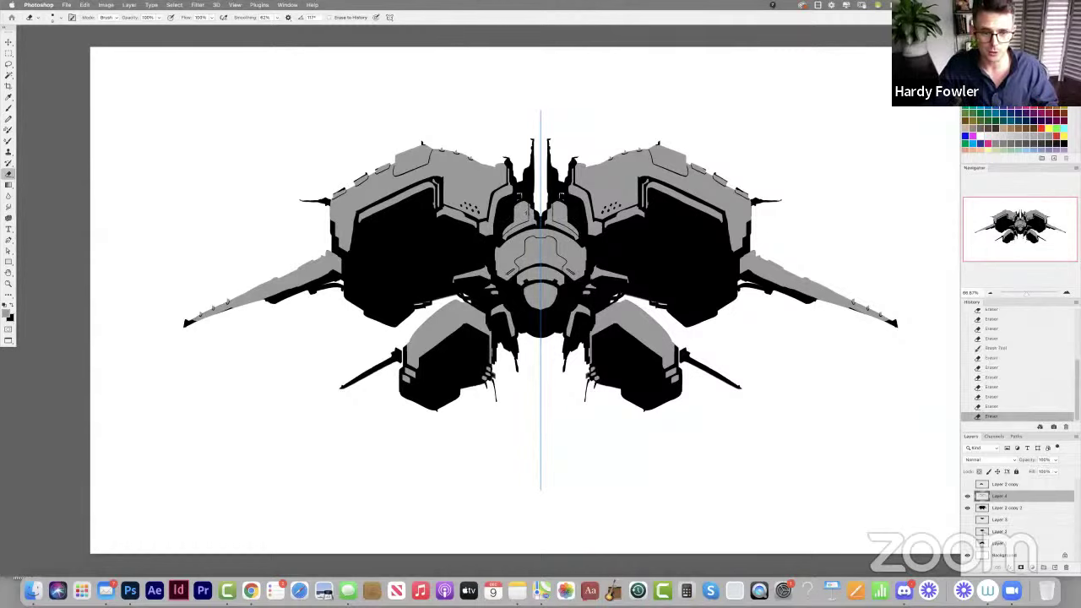
left_click_drag(525, 221, 531, 217)
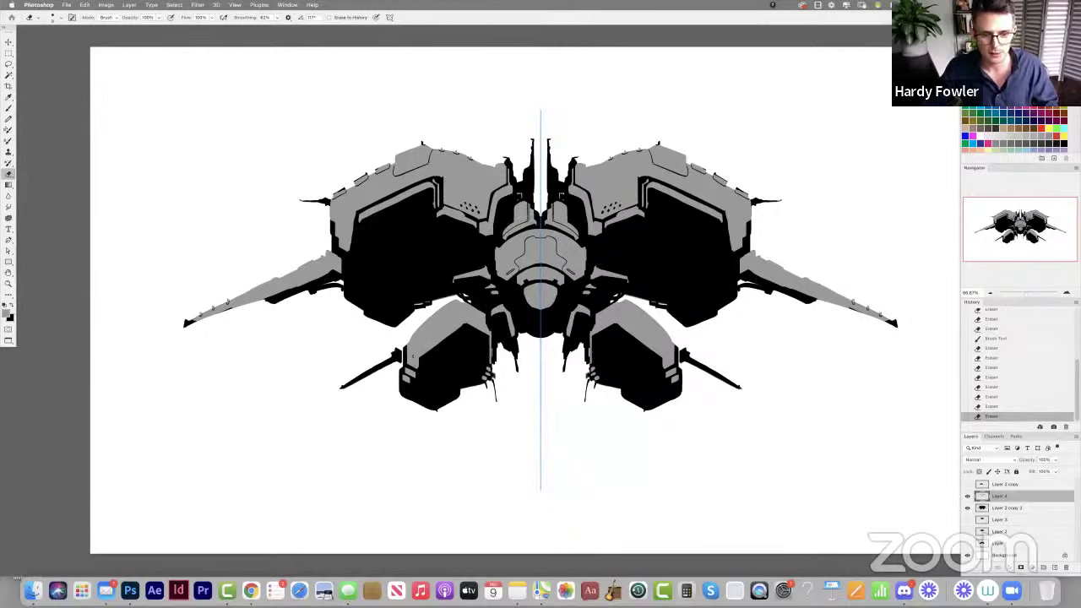
Cut thin stepped panel lines along the lower pods' light-grey armour, and add panel lines and small bolt holes to the upper pods' armour.
left_click(415, 346)
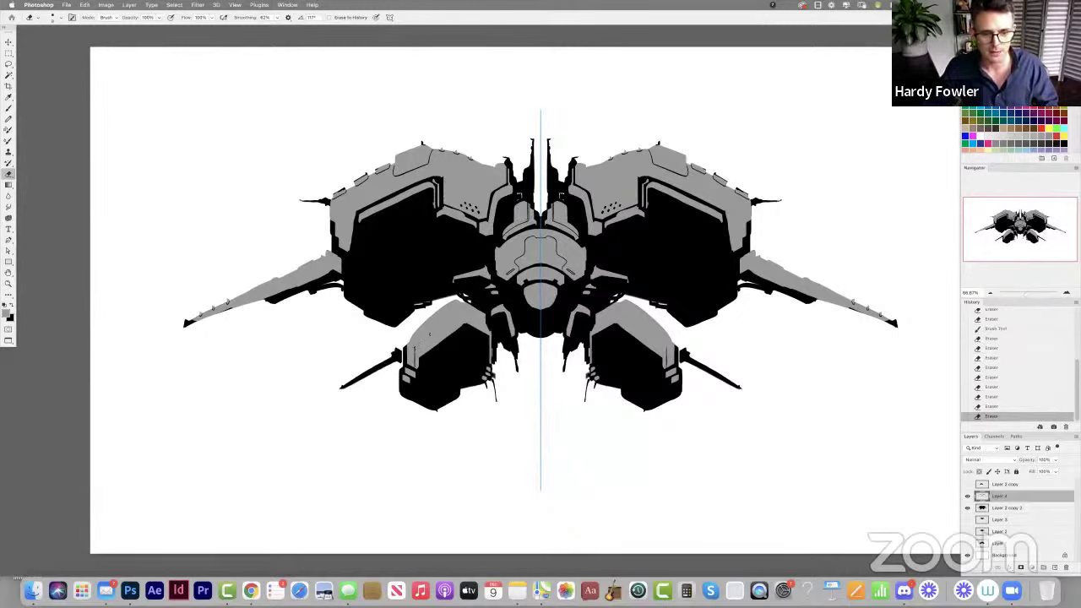
left_click_drag(415, 346, 448, 321)
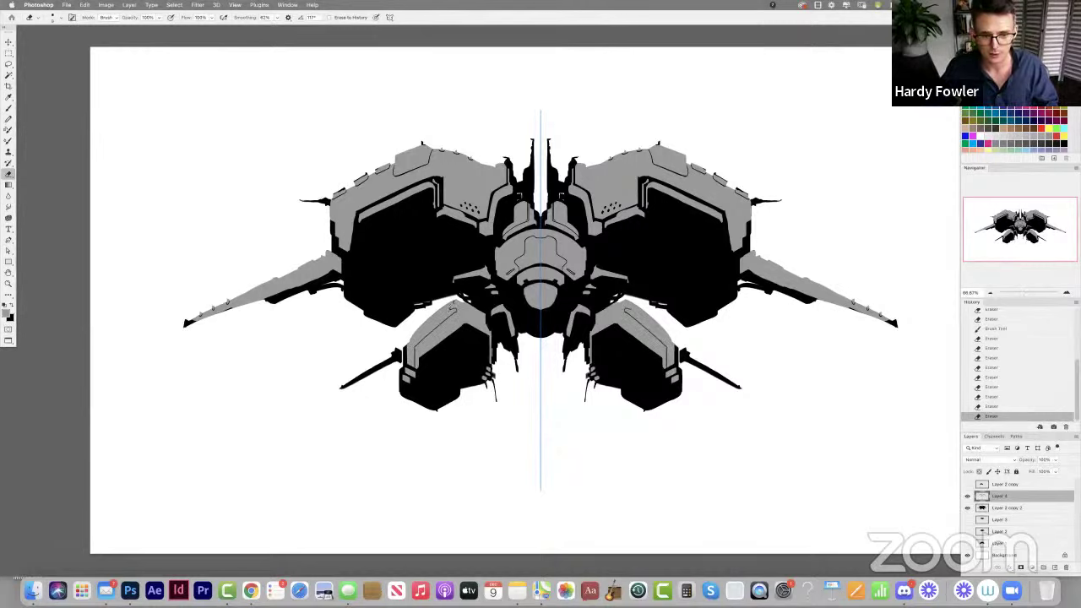
left_click_drag(450, 308, 456, 301)
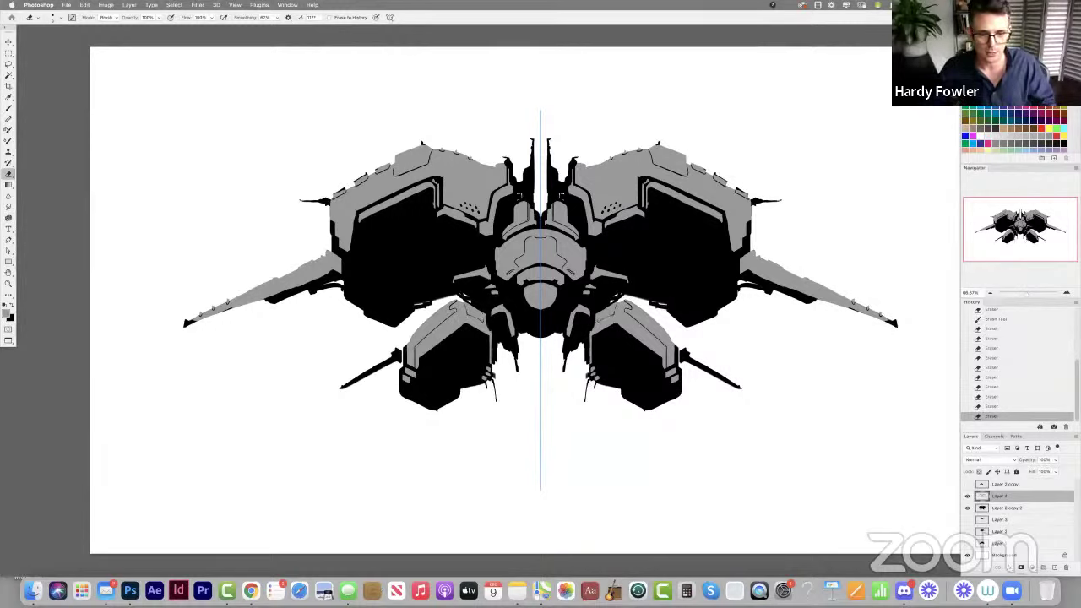
left_click(481, 308)
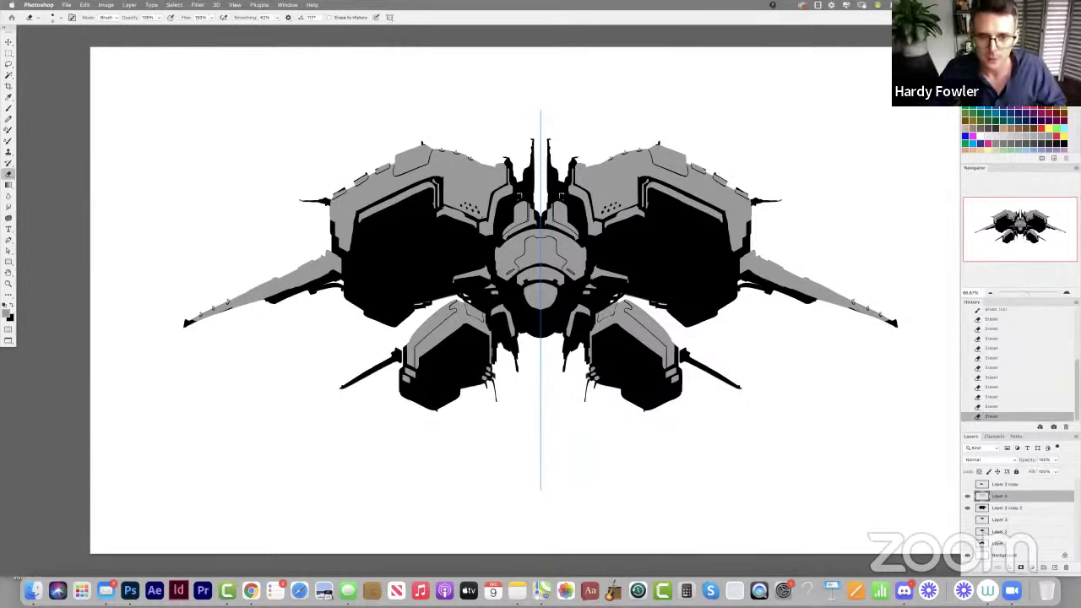
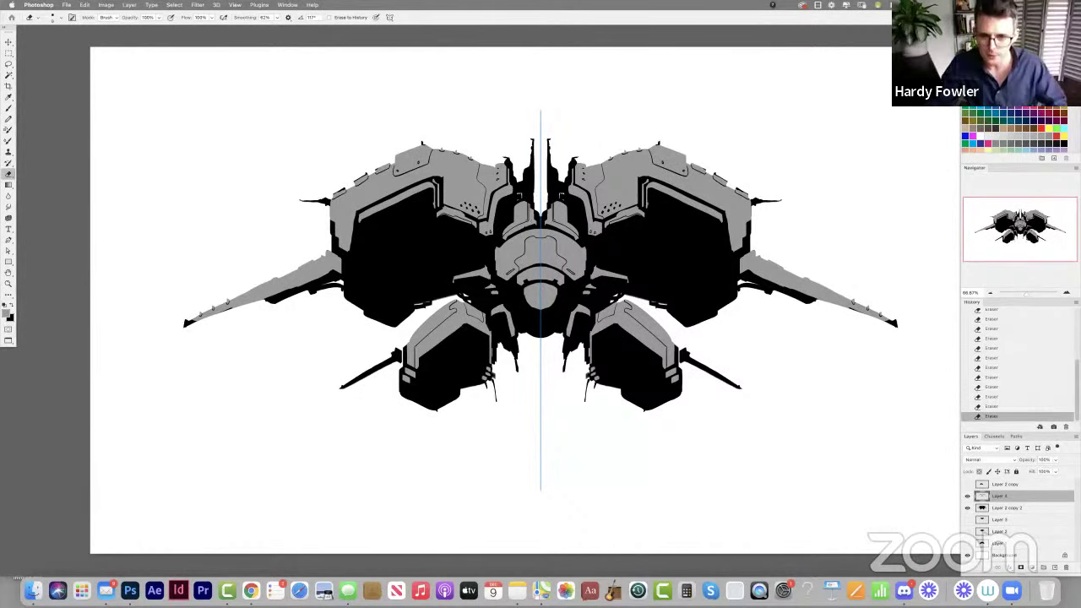
Enlarge the eraser slightly, notch the lower edges of the lower pods' armour, and cut black recesses and panel lines into the inner wings.
key("b")
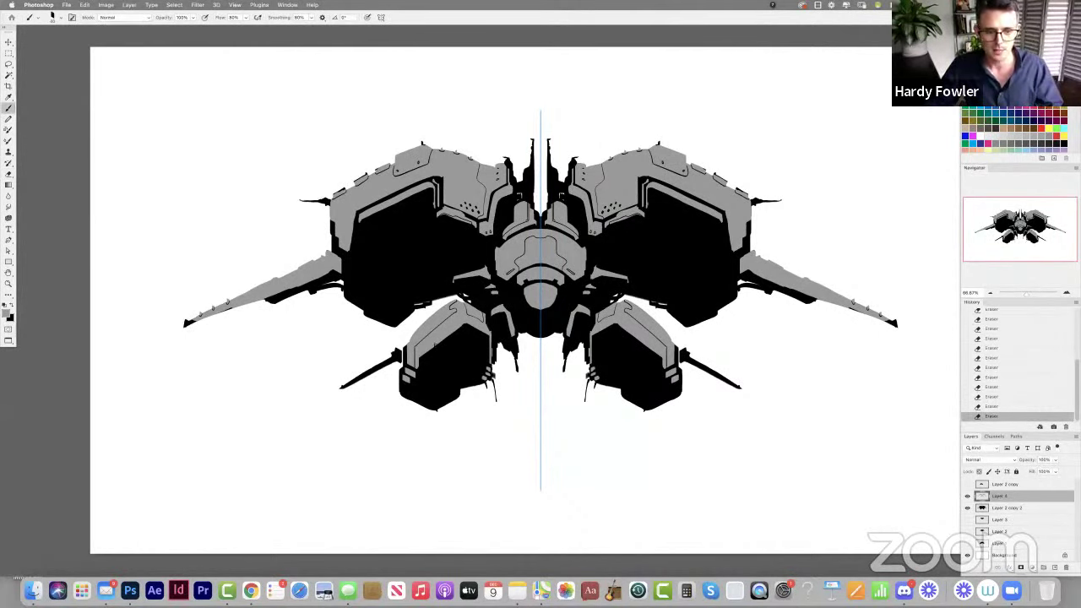
key("e")
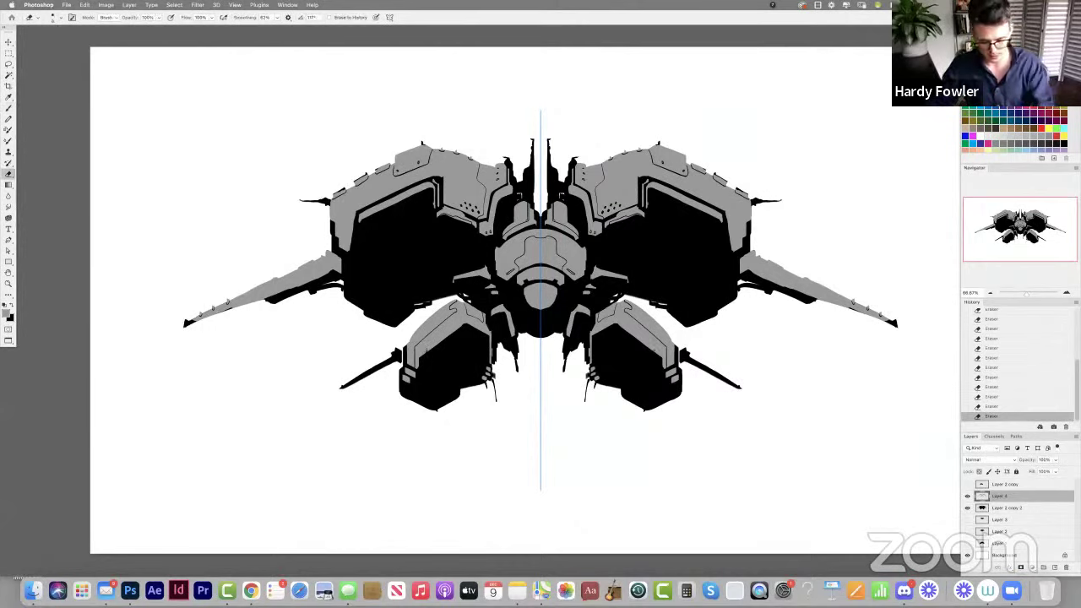
key("bracketright")
key("bracketright")
key("bracketright")
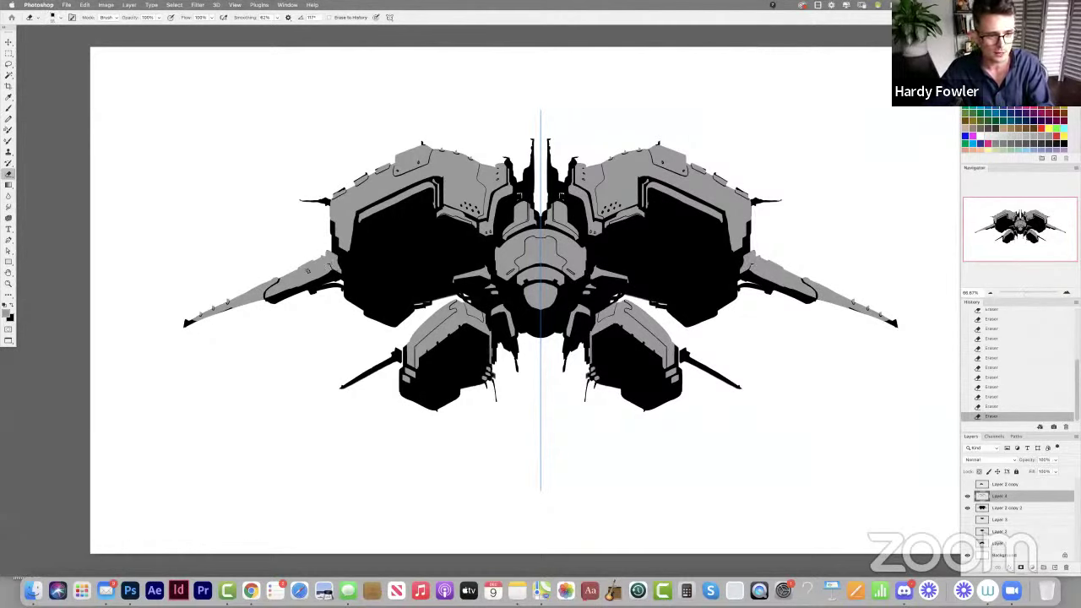
left_click_drag(328, 264, 313, 269)
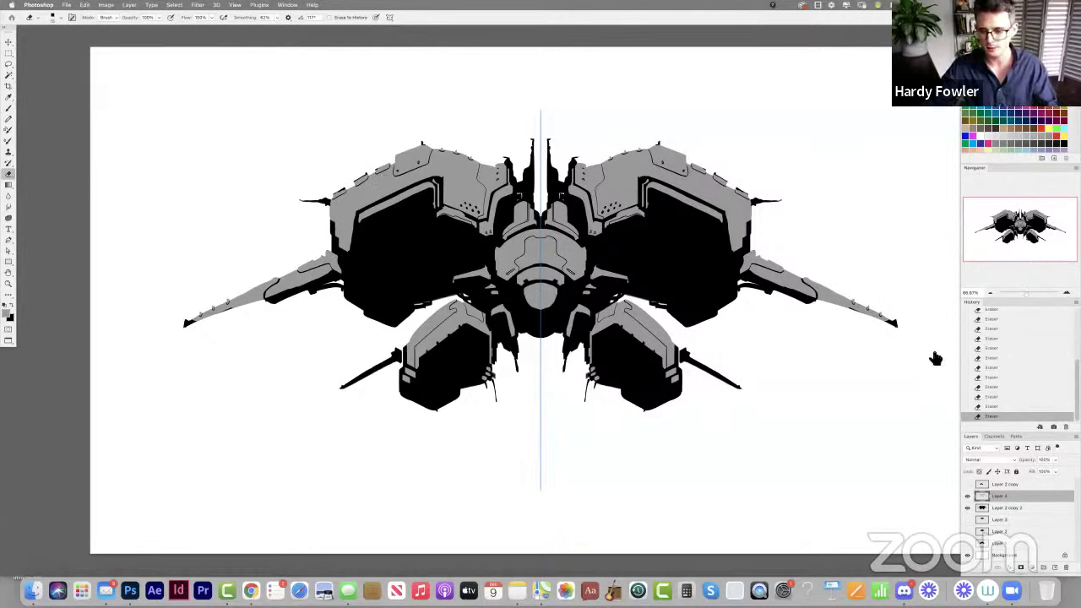
Load the ship silhouette layer as a selection, enlarge the eraser and trim angled corners off the lower part of the grey nose disc.
left_click(983, 511, "super")
key("b")
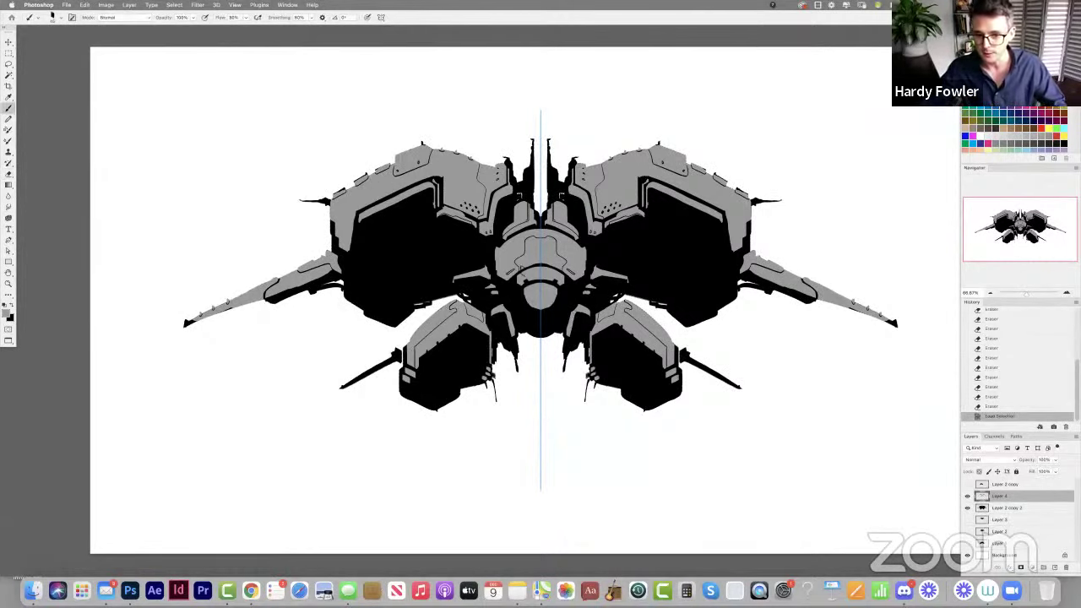
key("e")
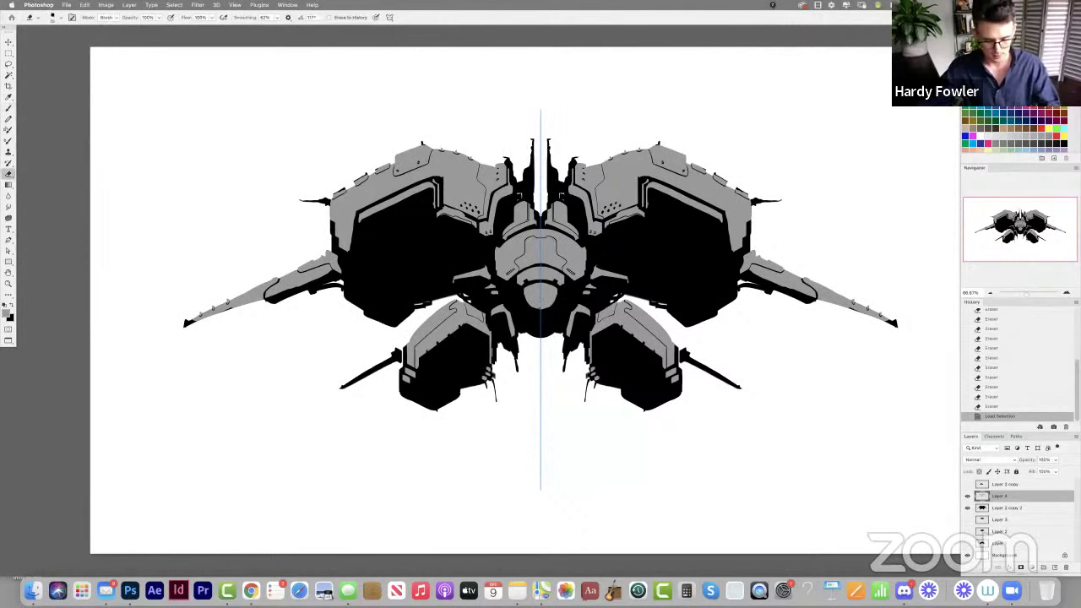
key("bracketright")
key("bracketright")
key("bracketright")
key("bracketright")
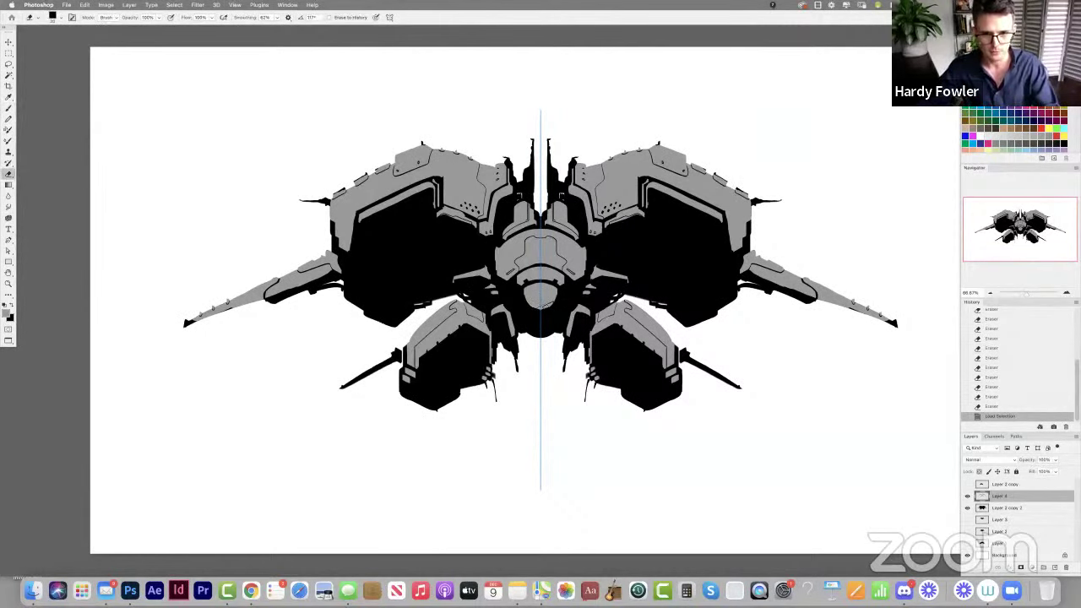
left_click(544, 305)
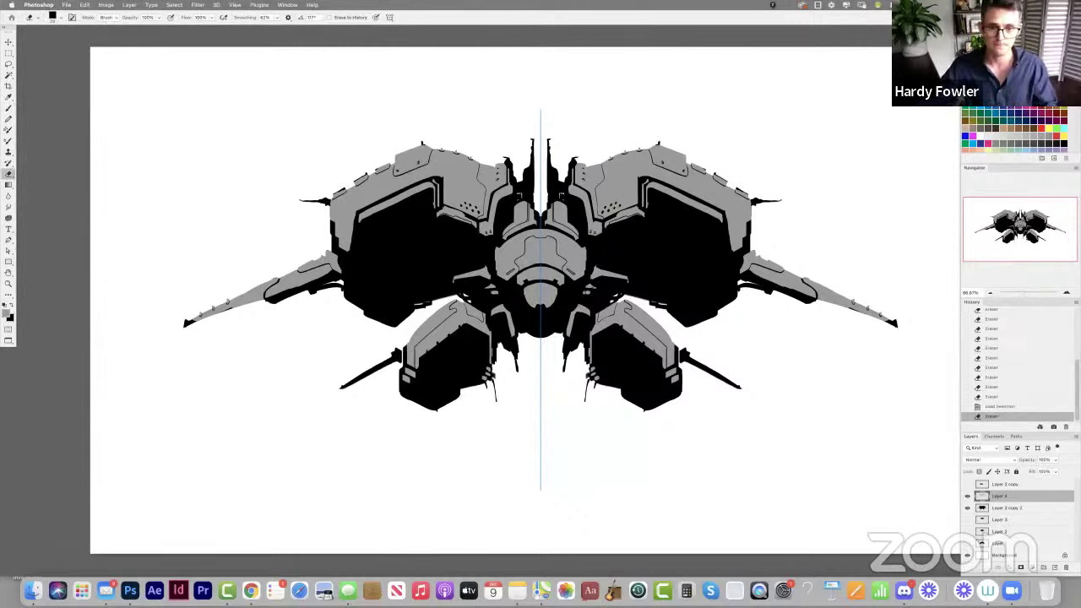
key("super+z")
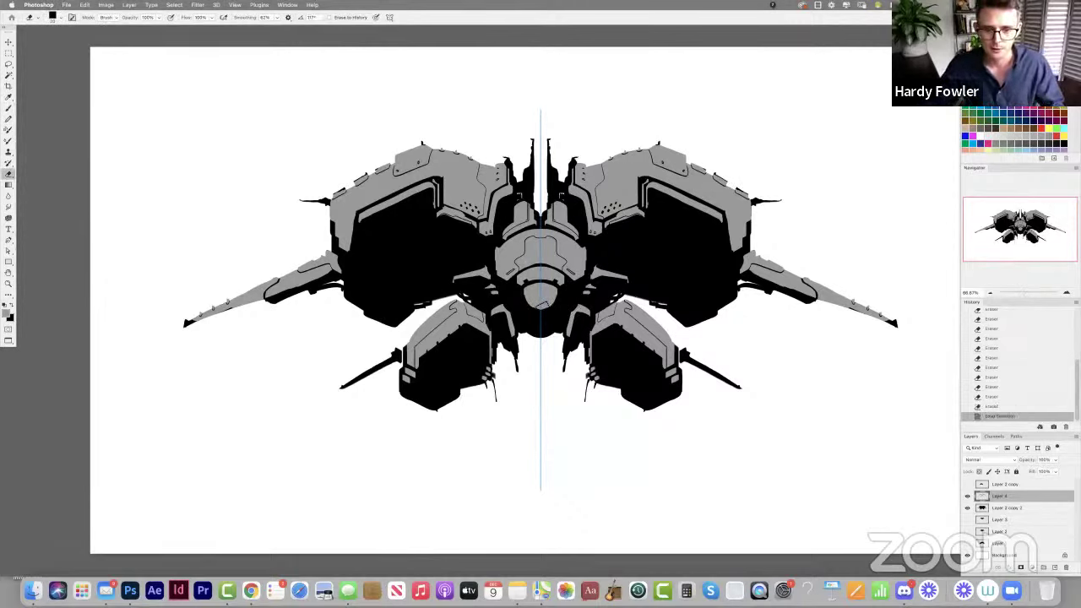
key("super+shift+z")
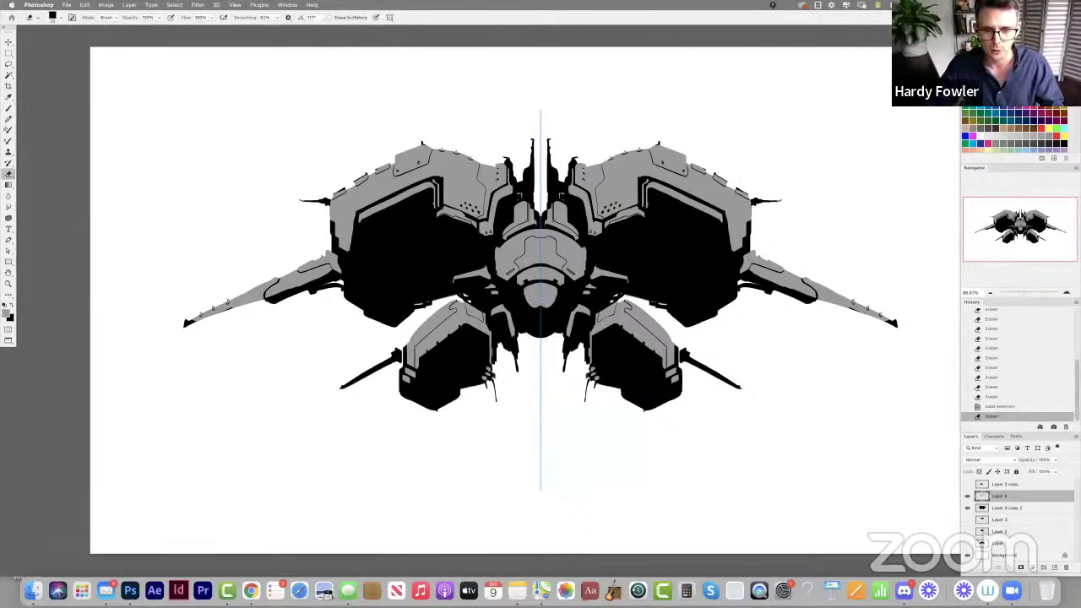
left_click_drag(549, 302, 540, 307)
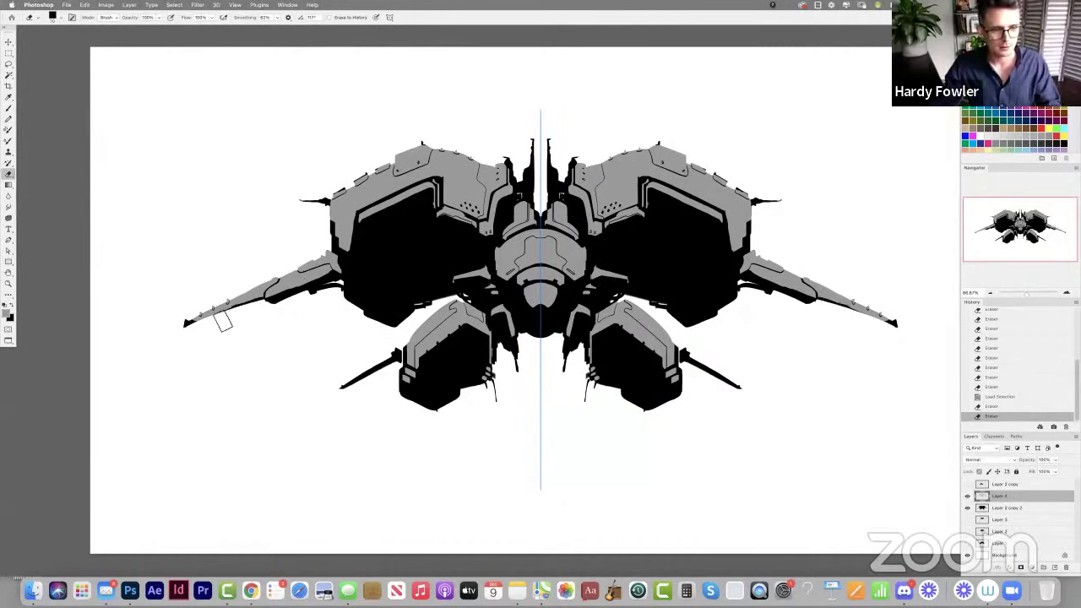
Erase the light grey along the wings' lower edges to leave a dark underside, and reduce the eraser size.
left_click_drag(261, 306, 272, 287)
key("bracketleft")
key("bracketleft")
key("bracketleft")
key("bracketleft")
key("bracketleft")
key("bracketleft")
key("bracketleft")
key("bracketleft")
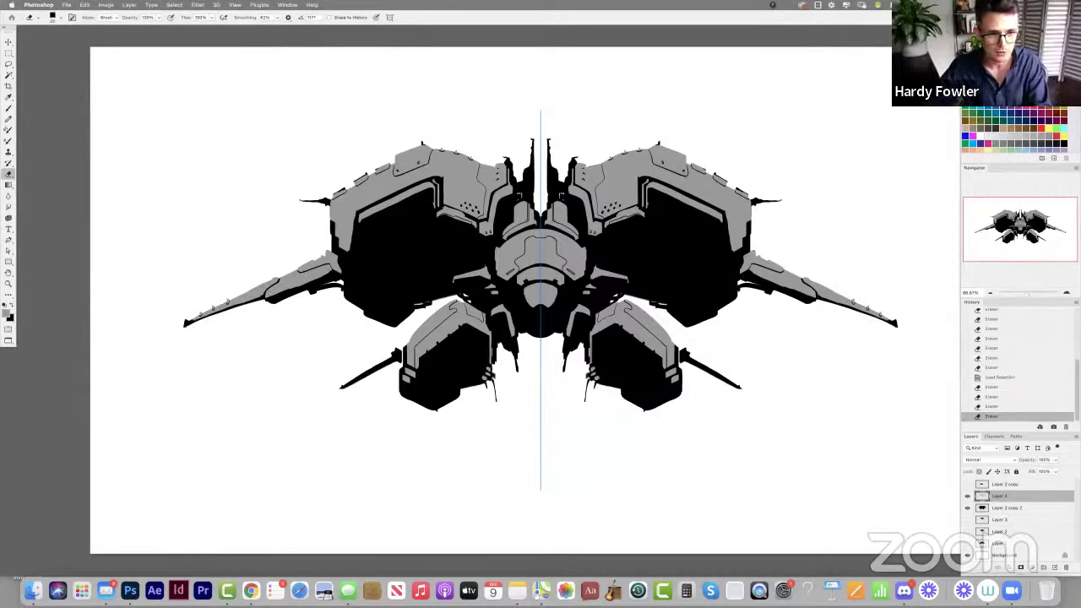
Erase small black marks into the light-grey armour midway along the mirrored wings.
left_click(285, 289)
left_click(291, 286)
left_click(289, 287)
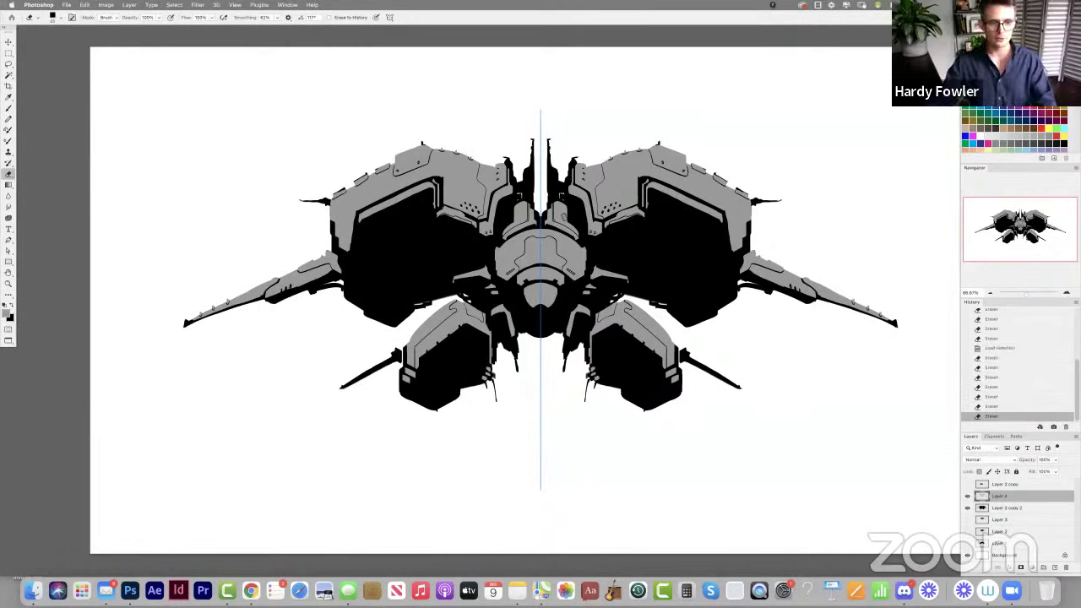
Paint thin light-grey frames around the small inner bays and the large dark bays of the upper pods.
key("b")
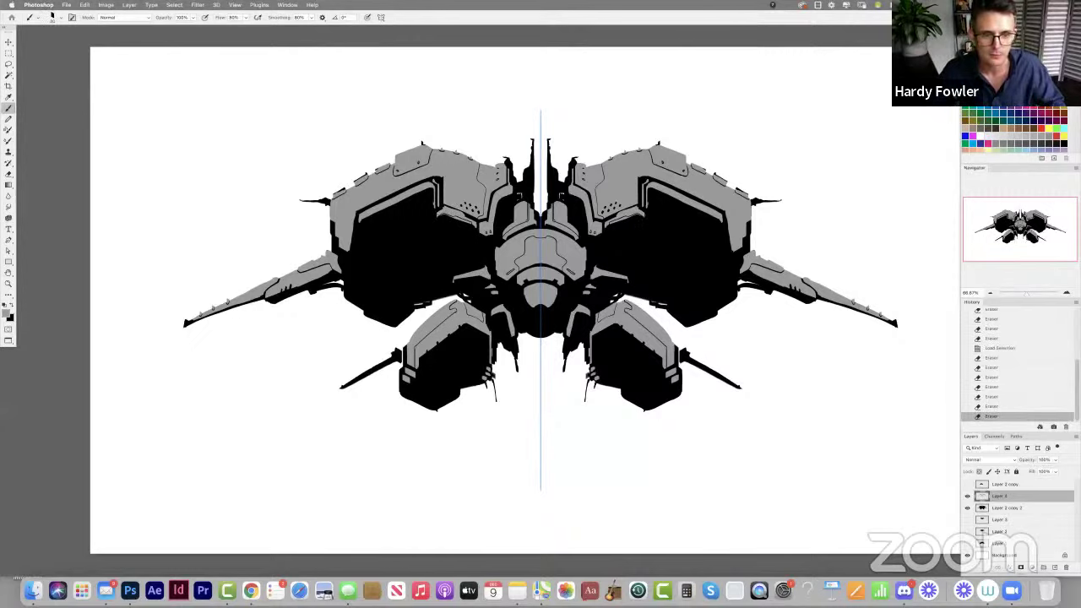
left_click_drag(436, 213, 435, 264)
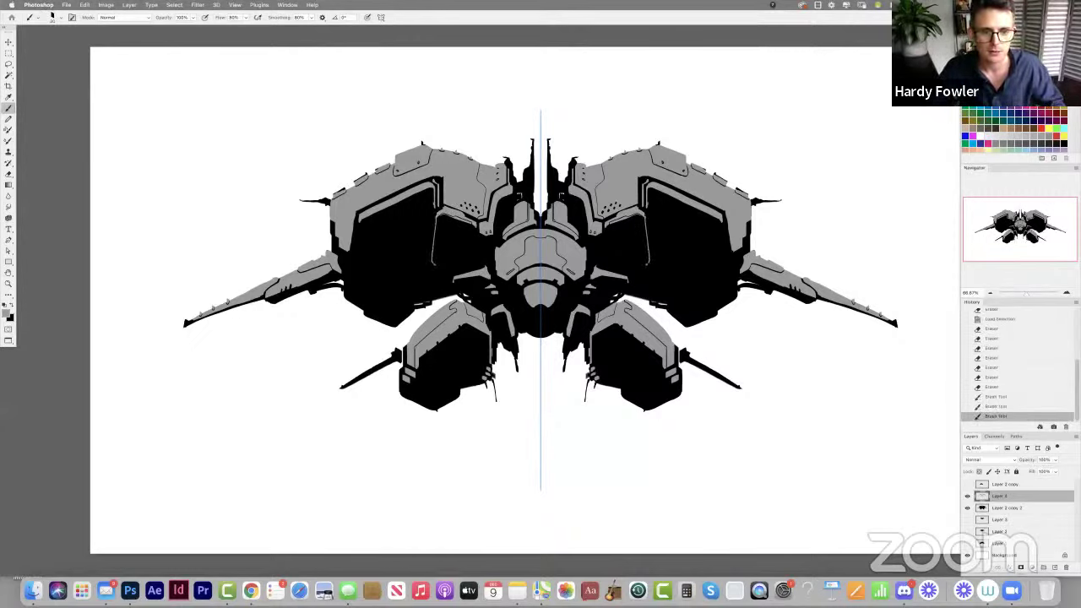
mouse_move(476, 222)
left_mouse_down()
mouse_move(470, 262)
mouse_move(452, 265)
mouse_move(470, 262)
left_mouse_up()
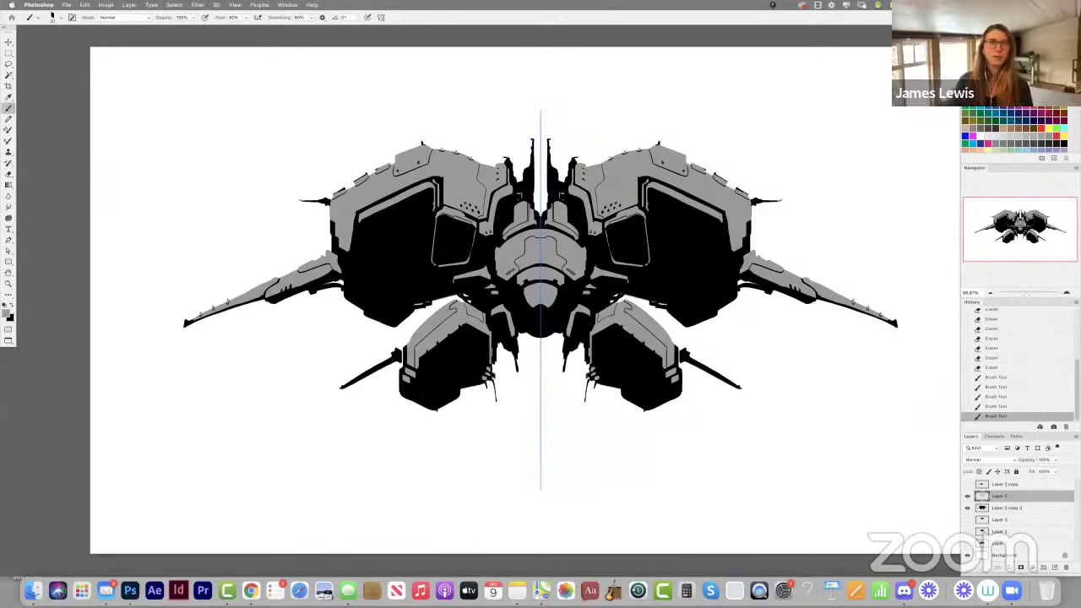
left_click_drag(434, 208, 427, 256)
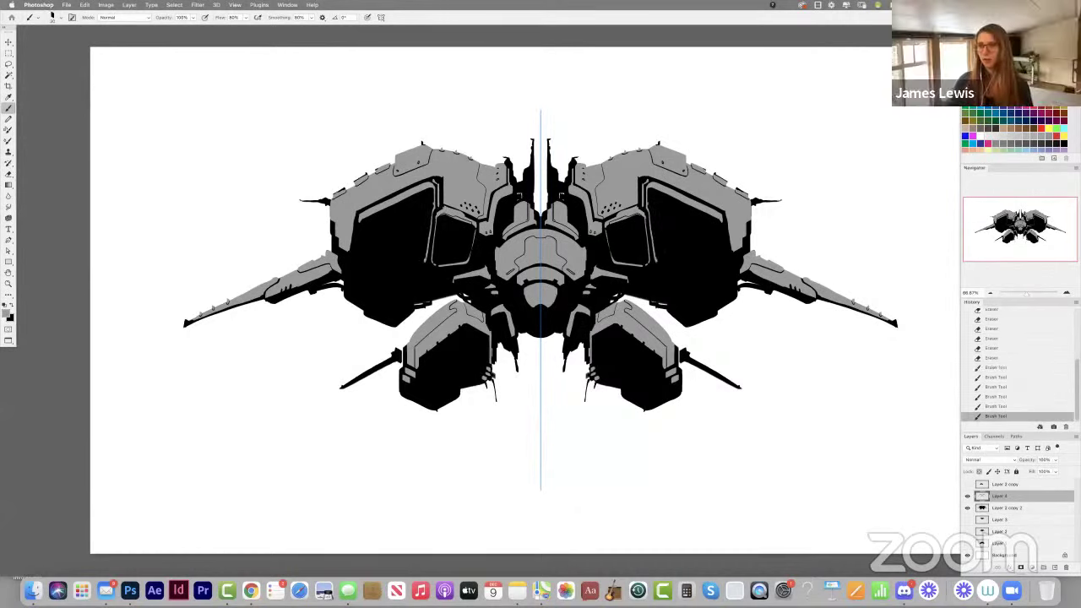
mouse_move(426, 260)
left_mouse_down()
mouse_move(368, 272)
mouse_move(422, 257)
left_mouse_up()
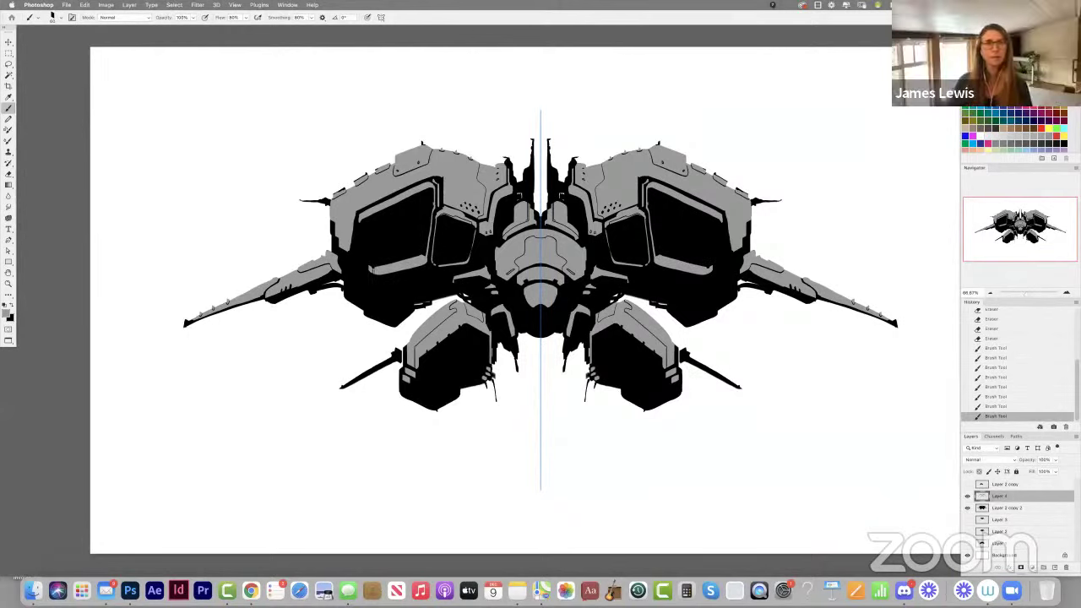
left_click_drag(374, 270, 362, 222)
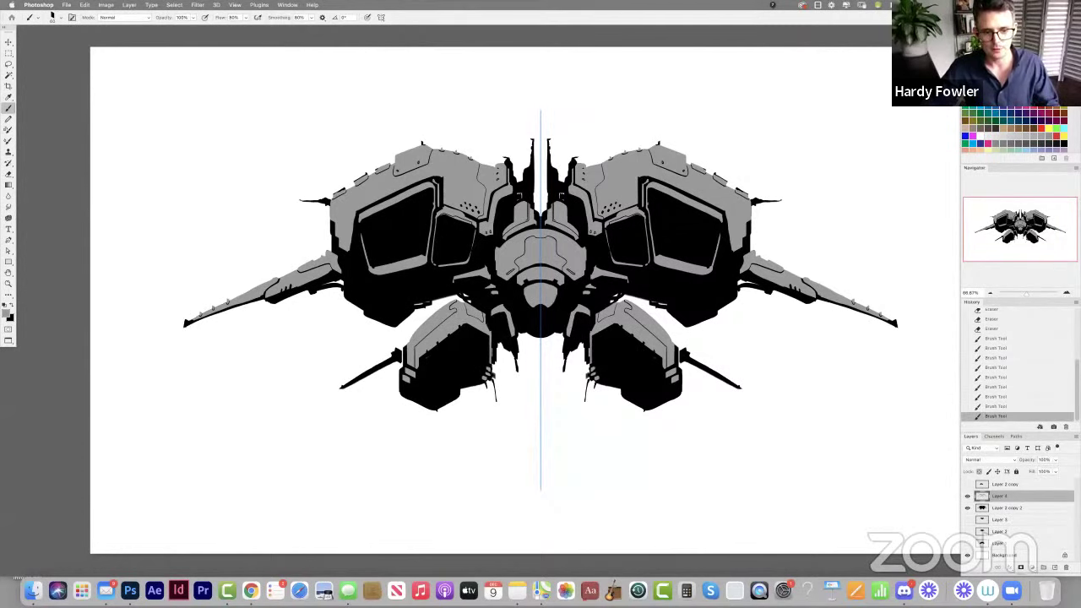
Try light-grey diagonal stripes across the dark faces of the lower pods and step back through the history.
left_click_drag(428, 359, 468, 329)
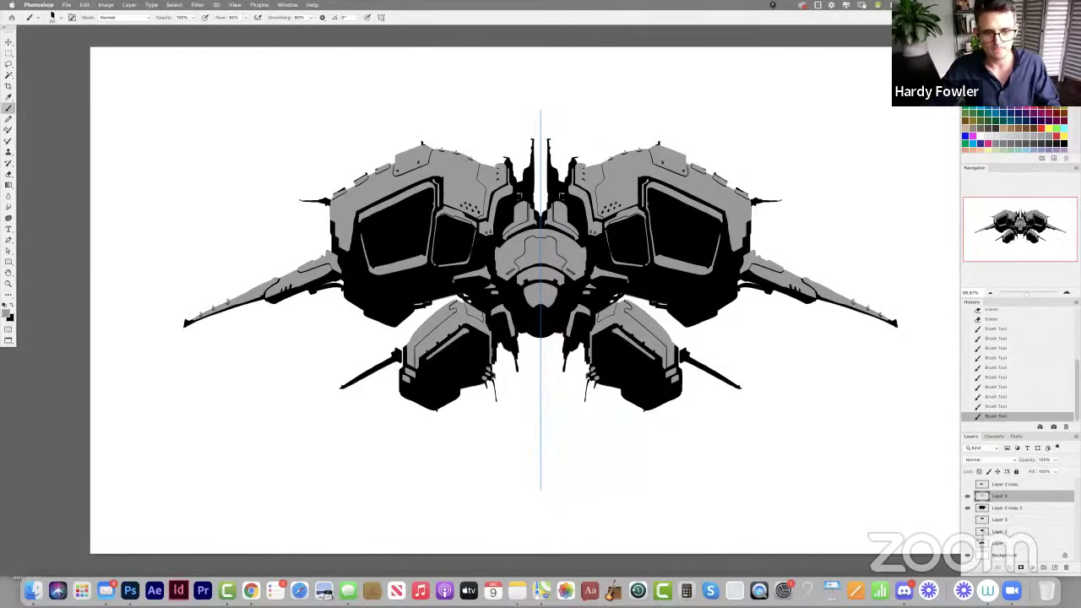
left_click_drag(436, 362, 468, 337)
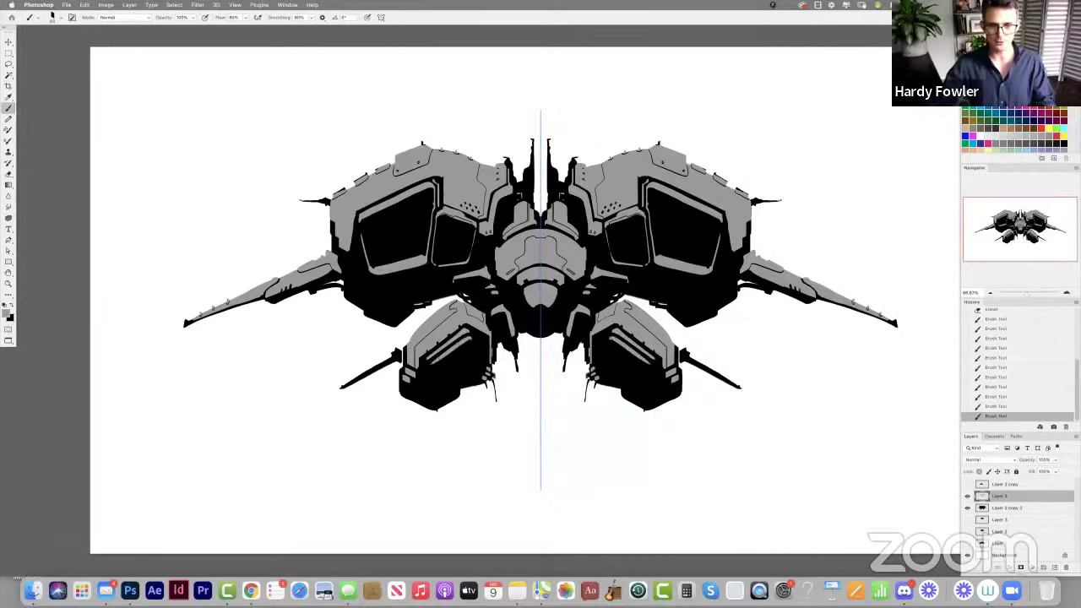
left_click(1026, 387)
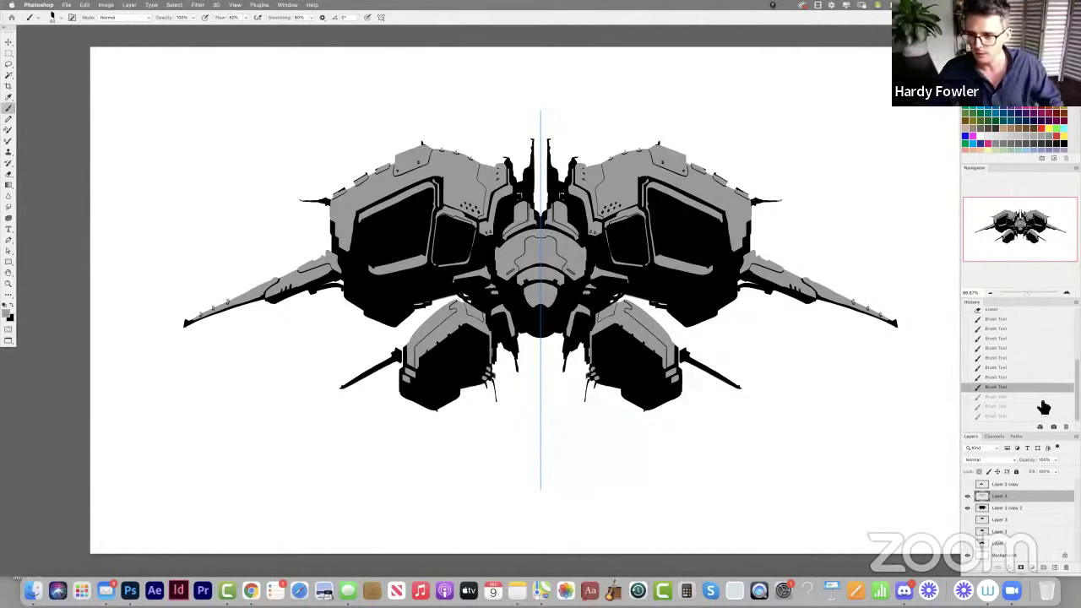
key("super+shift+z")
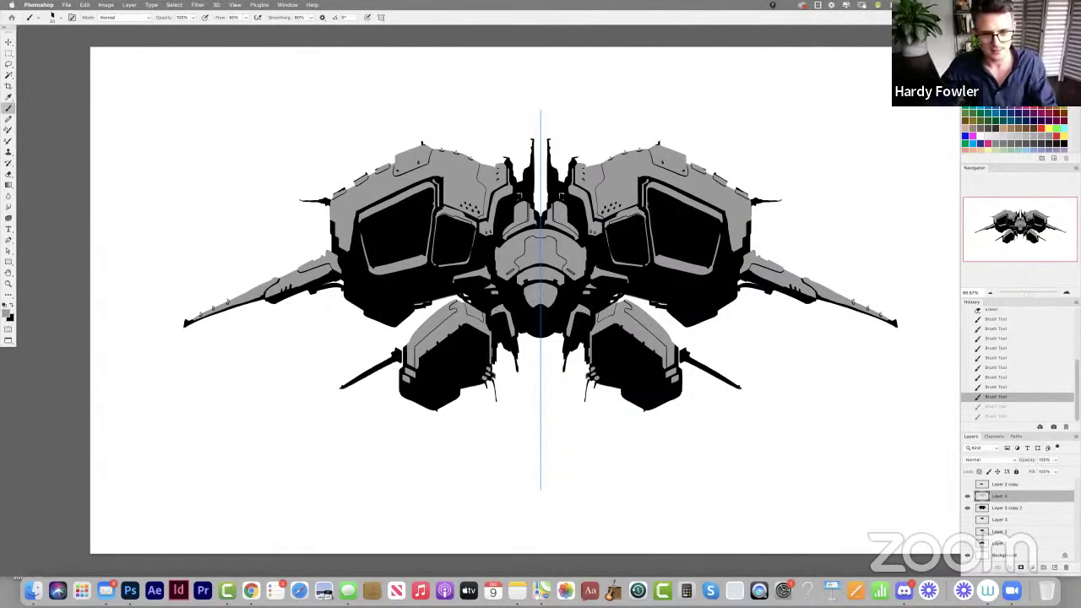
key("super+shift+z")
key("super+shift+z")
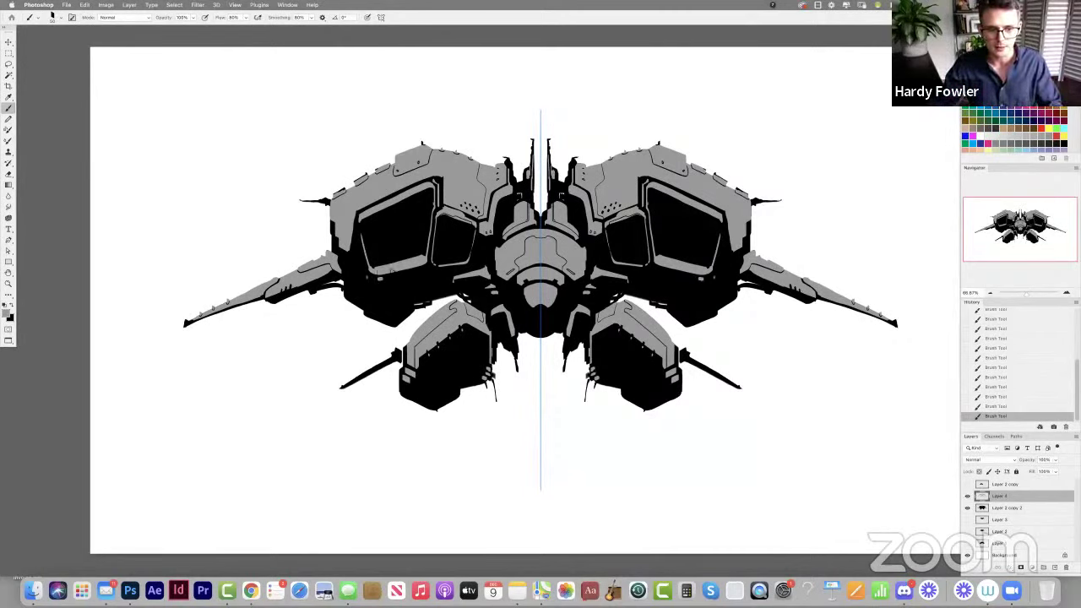
Touch up the lower pods' inner edge with the eraser and paint light-grey vent slats inside the upper pods' small inner bays.
key("e")
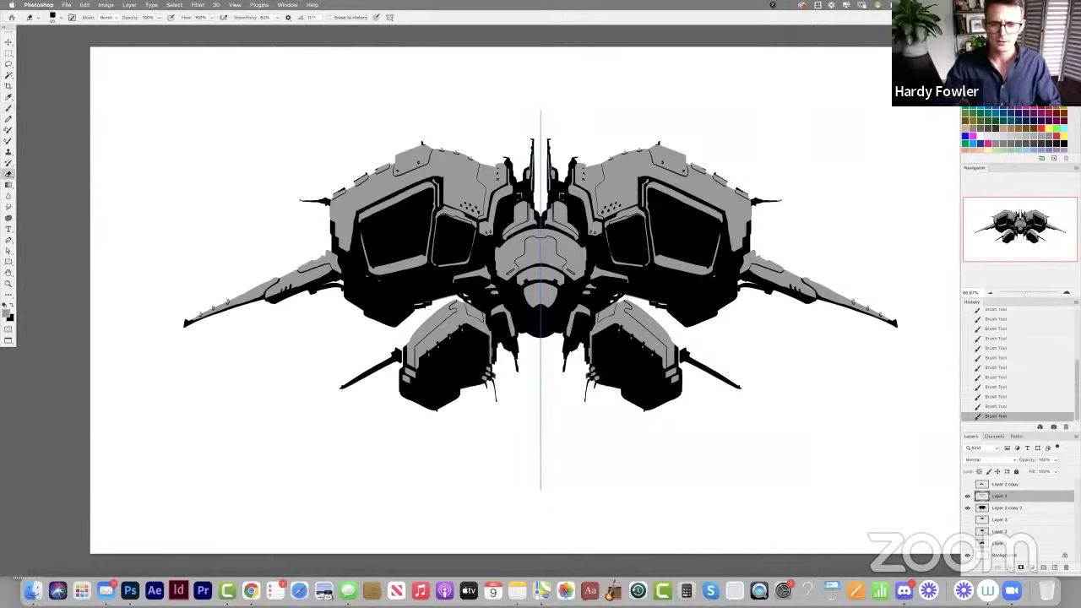
left_click(493, 311)
key("b")
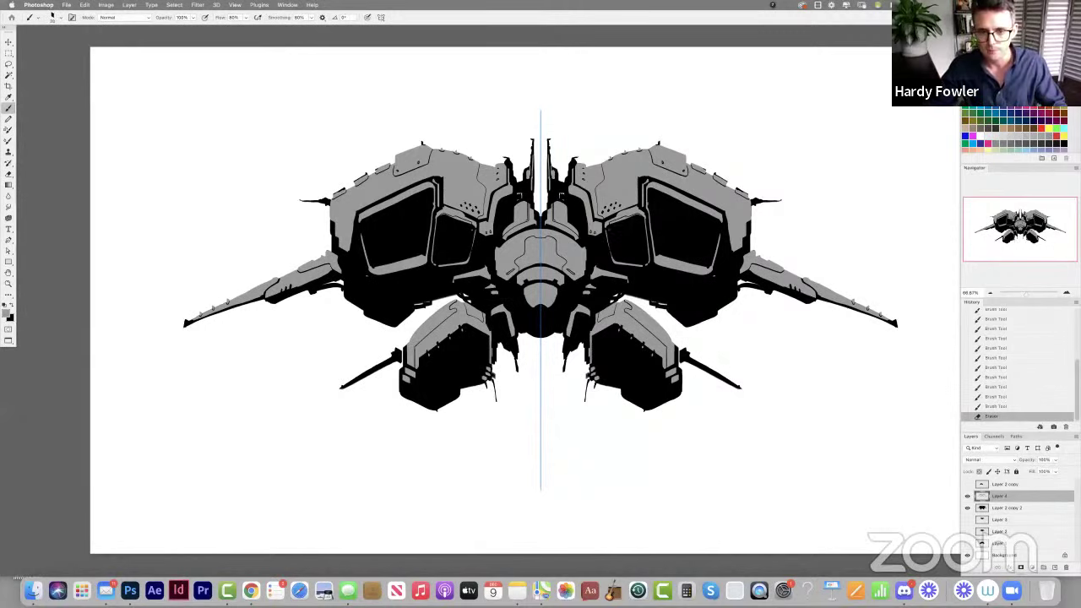
left_click_drag(468, 225, 449, 225)
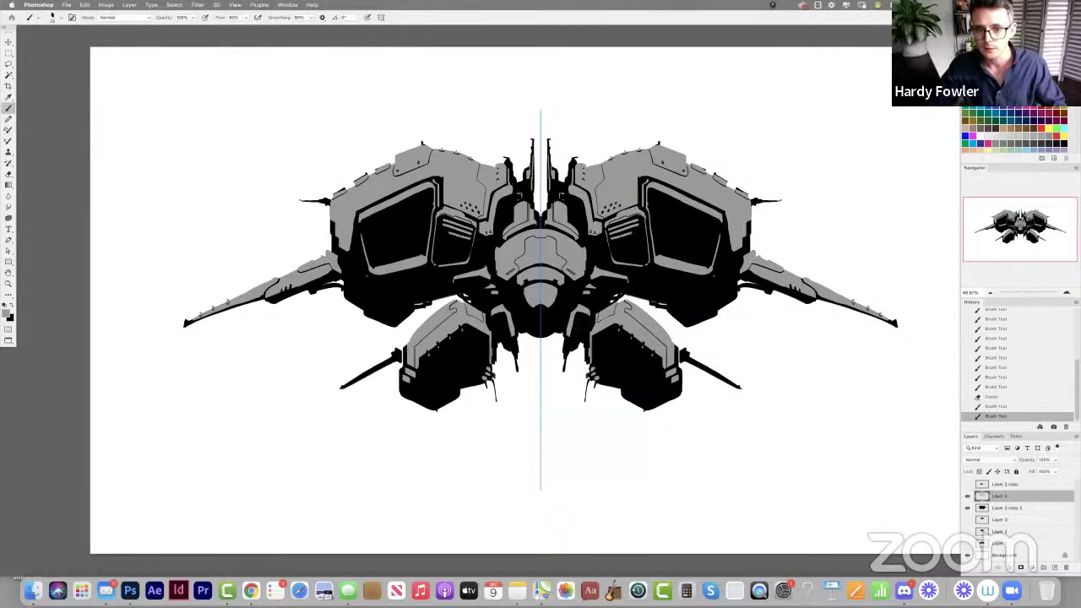
left_click_drag(466, 236, 449, 232)
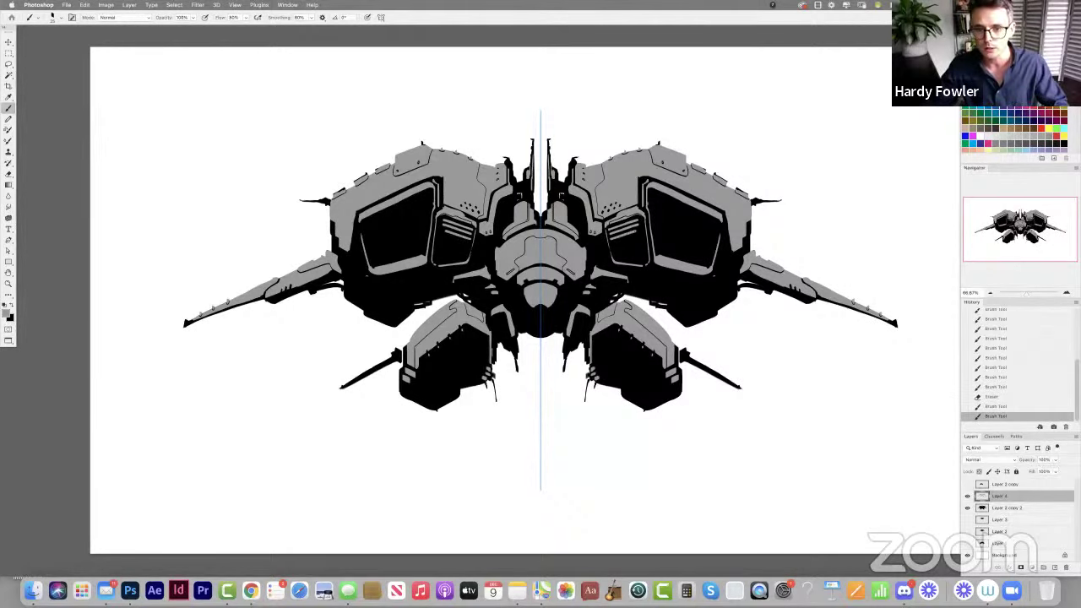
left_click_drag(612, 243, 639, 241)
key("super+z")
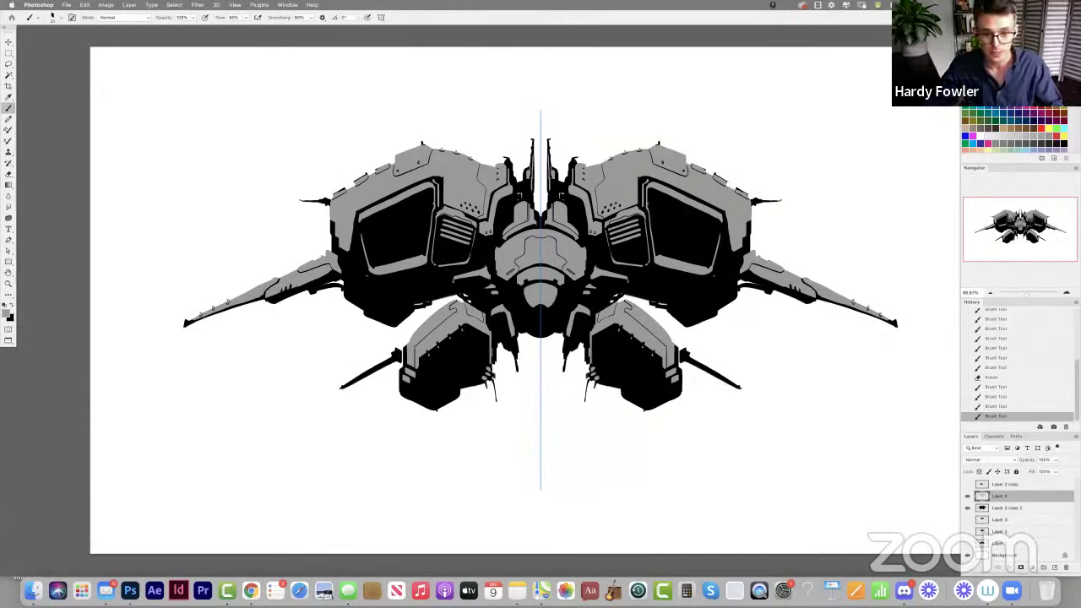
Paint a thin light-grey trim line inside the lower pods' dark faces and erase small notches in the upper pods' large frames.
mouse_move(648, 361)
left_mouse_down()
mouse_move(616, 337)
mouse_move(597, 359)
left_mouse_up()
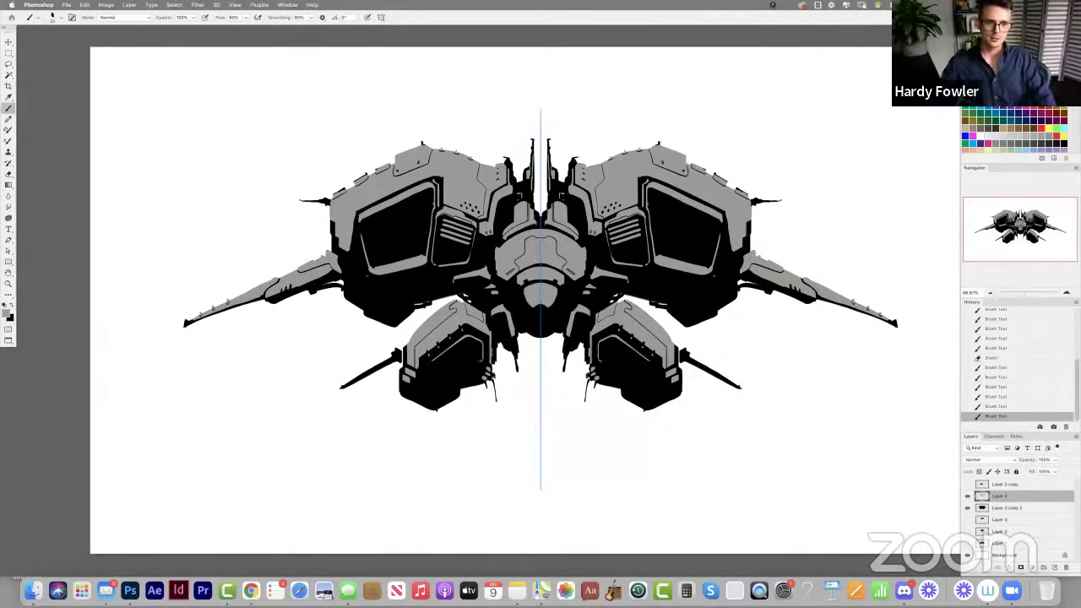
key("e")
left_click(377, 210)
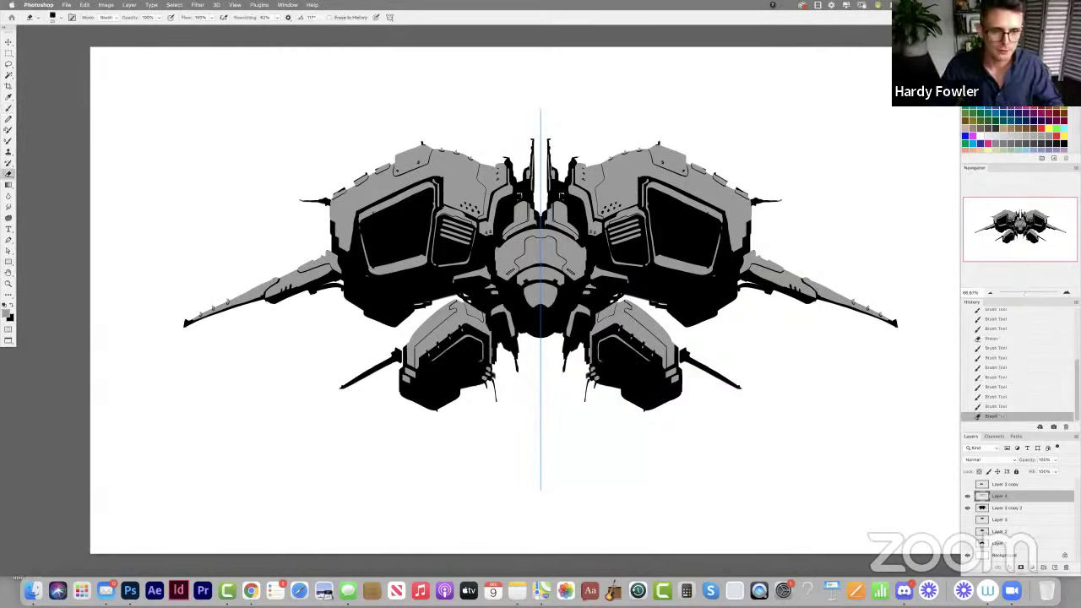
left_click(385, 269)
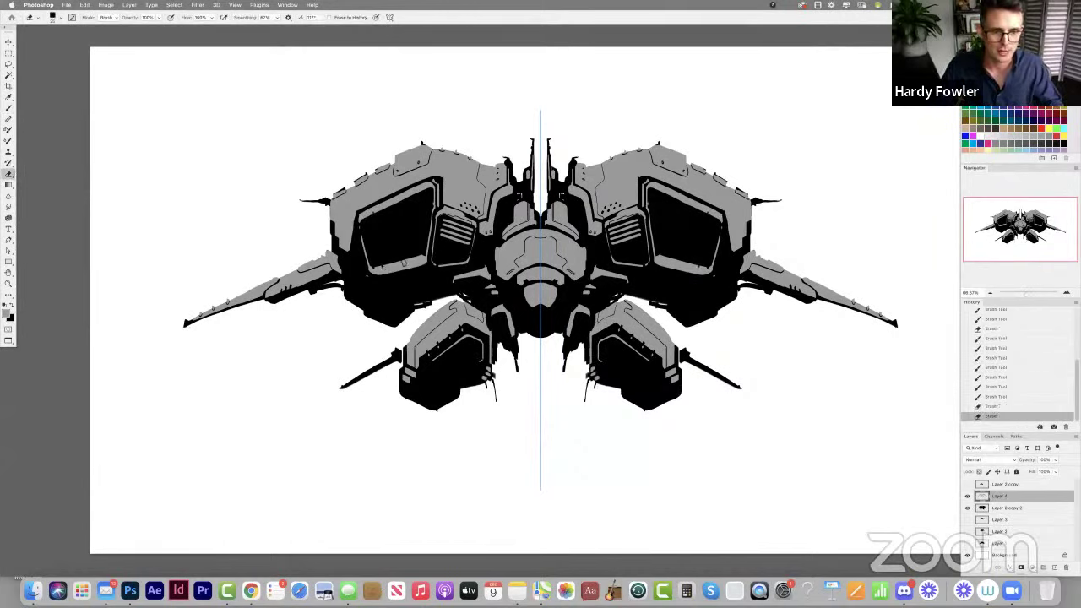
left_click(402, 262)
left_click(412, 262)
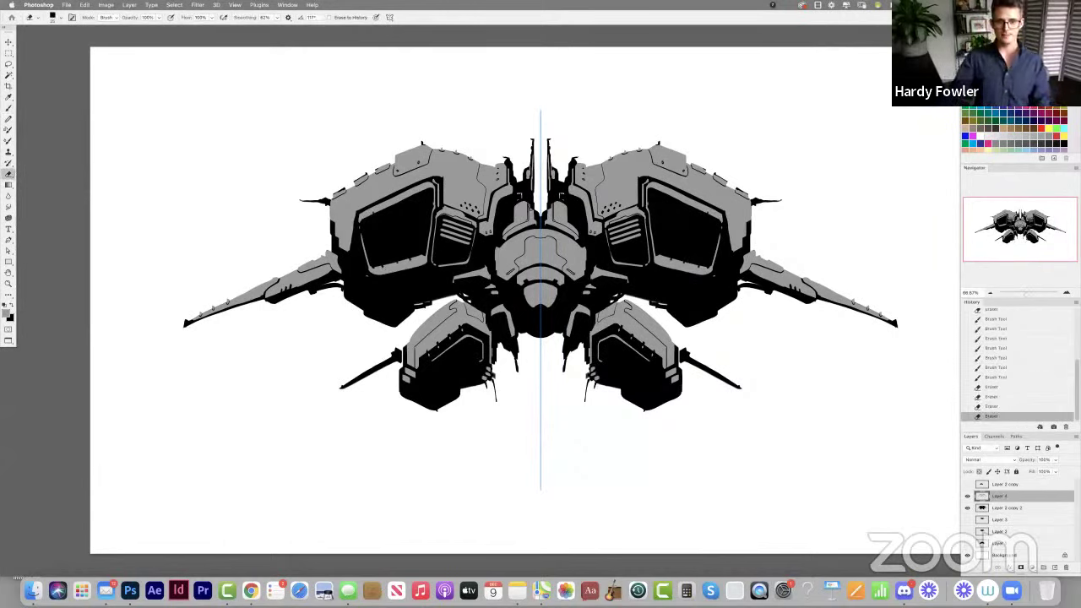
Compare the ship with the grey armour layer hidden and shown, and save the document.
left_click(968, 496)
left_click(968, 496)
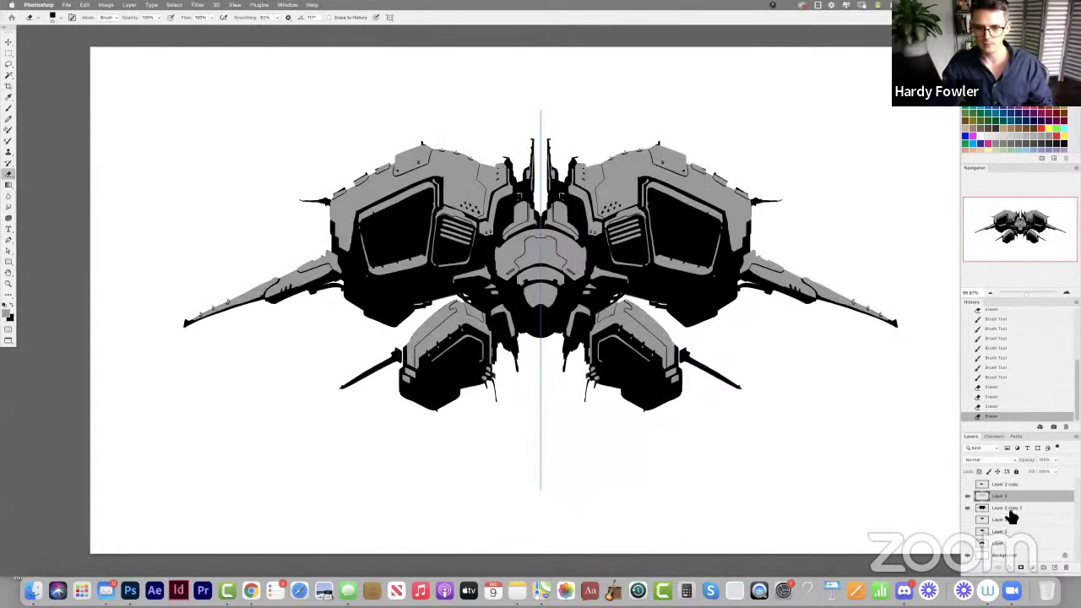
key("super+s")
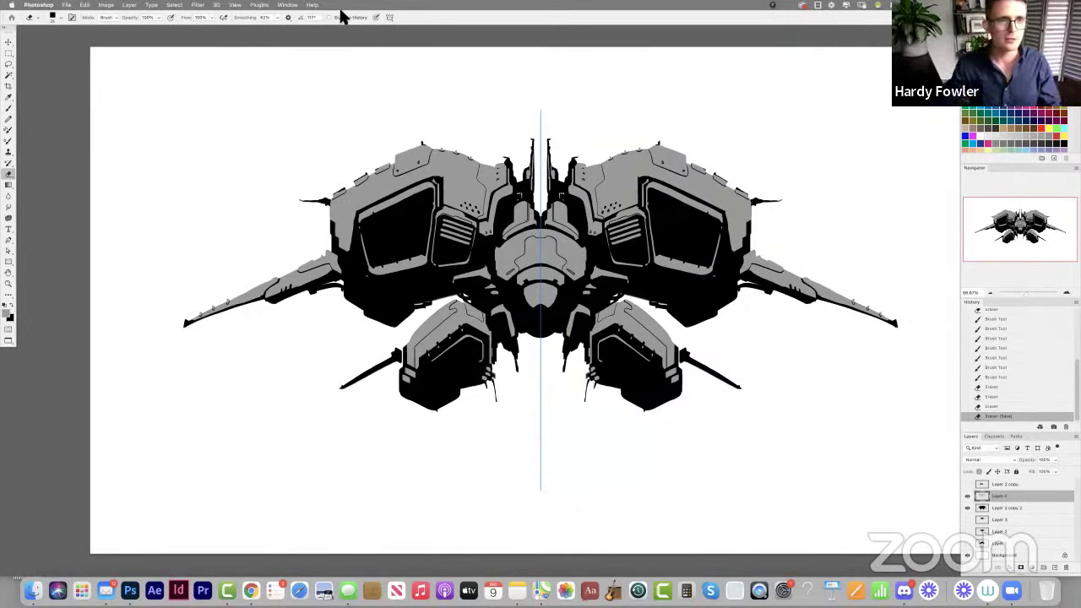
Turn the painting symmetry off and clear the ship-shaped selection.
left_click(390, 17)
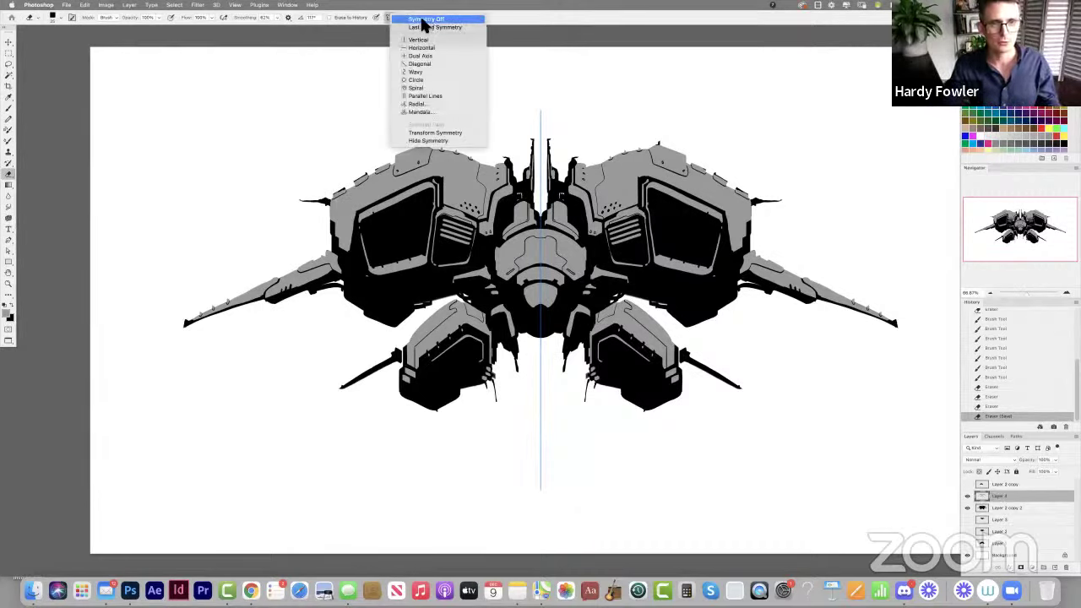
left_click(417, 20)
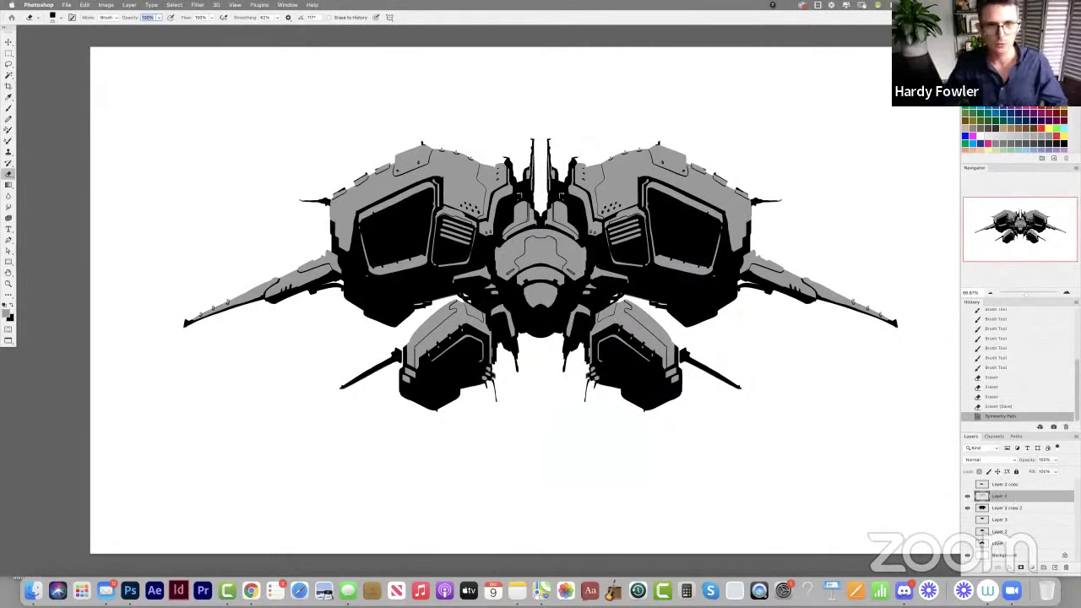
key("Return")
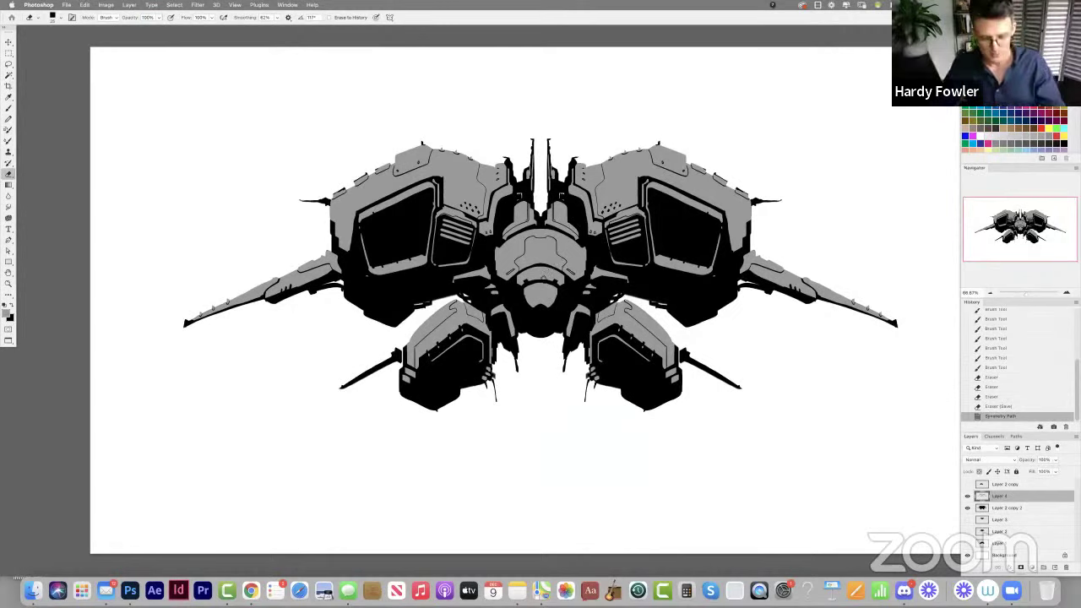
left_click(90, 482)
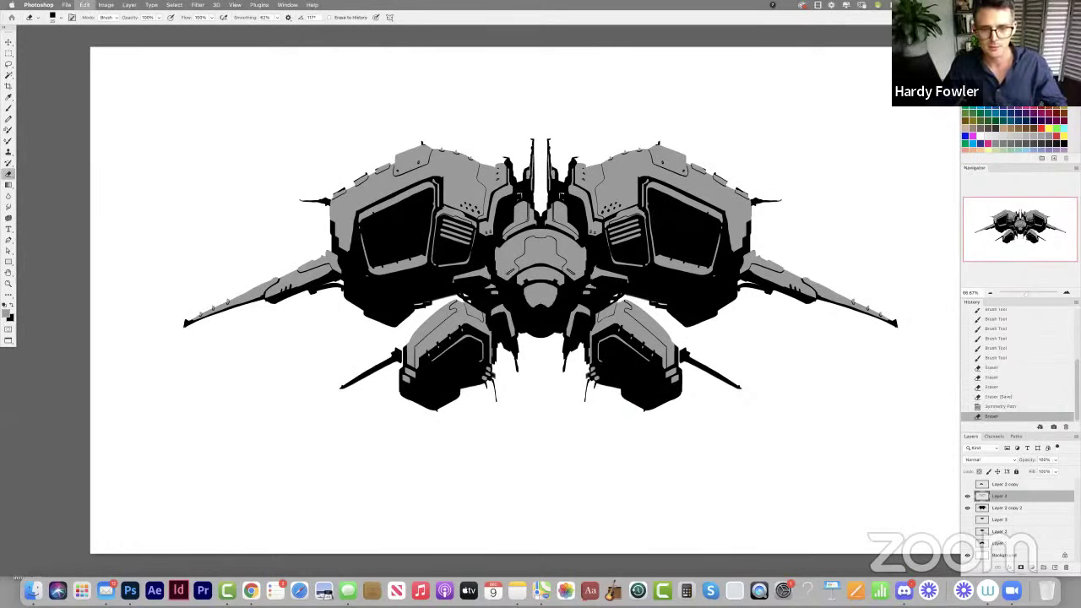
key("m")
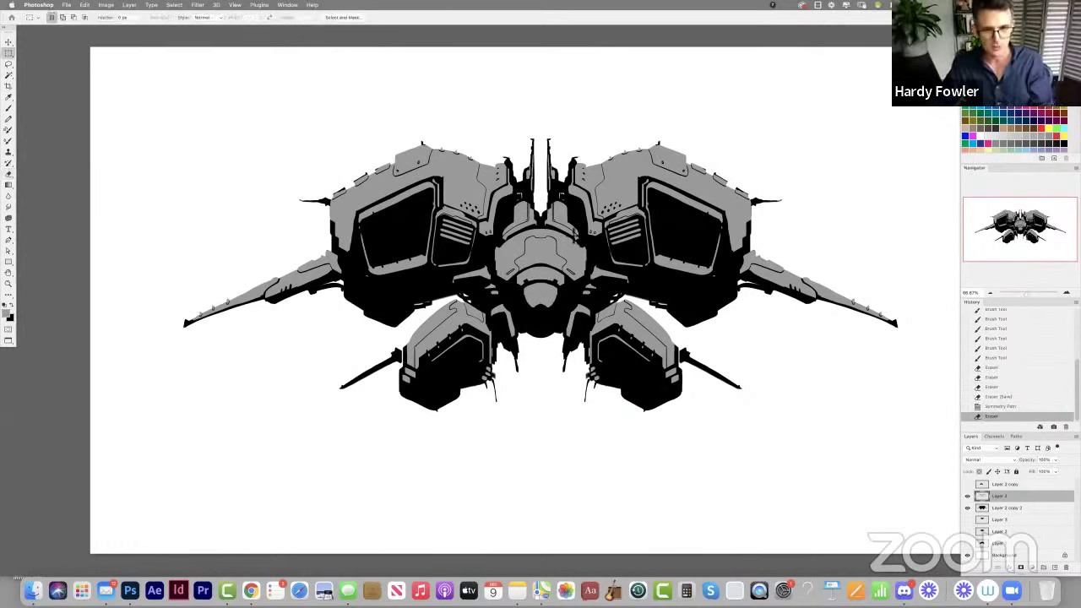
key("super+d")
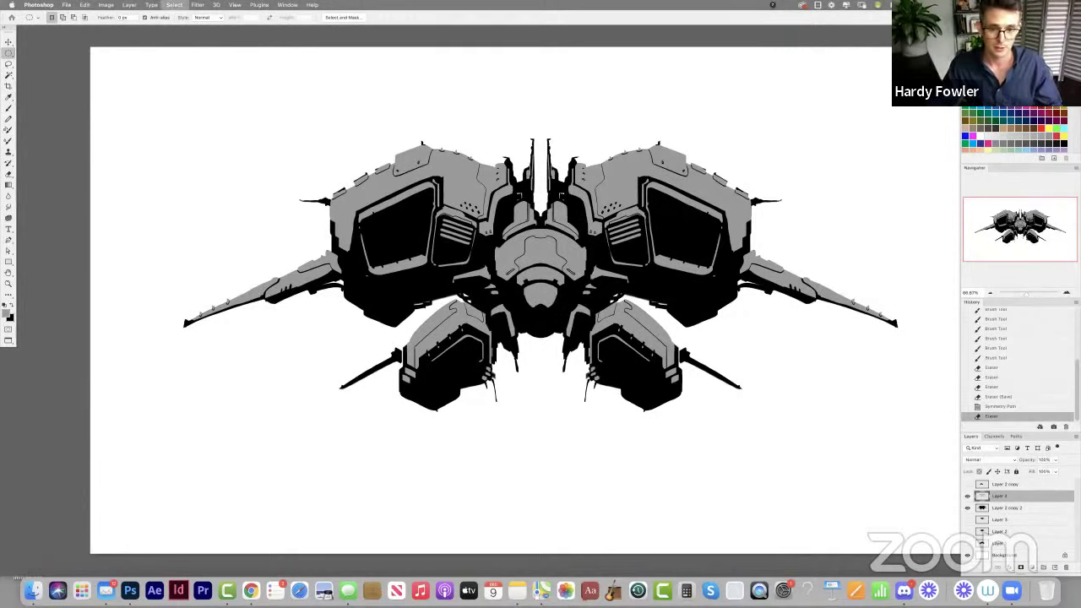
Paint small asymmetrical light-grey details around the nose's lower part and at the base of the masts.
key("b")
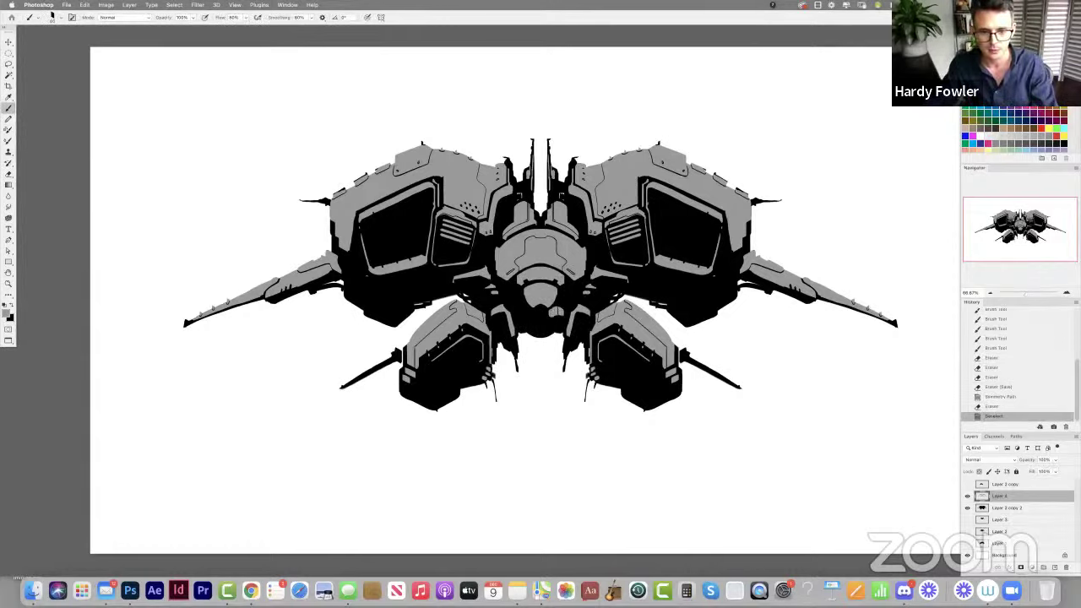
left_click_drag(558, 312, 524, 298)
key("e")
key("b")
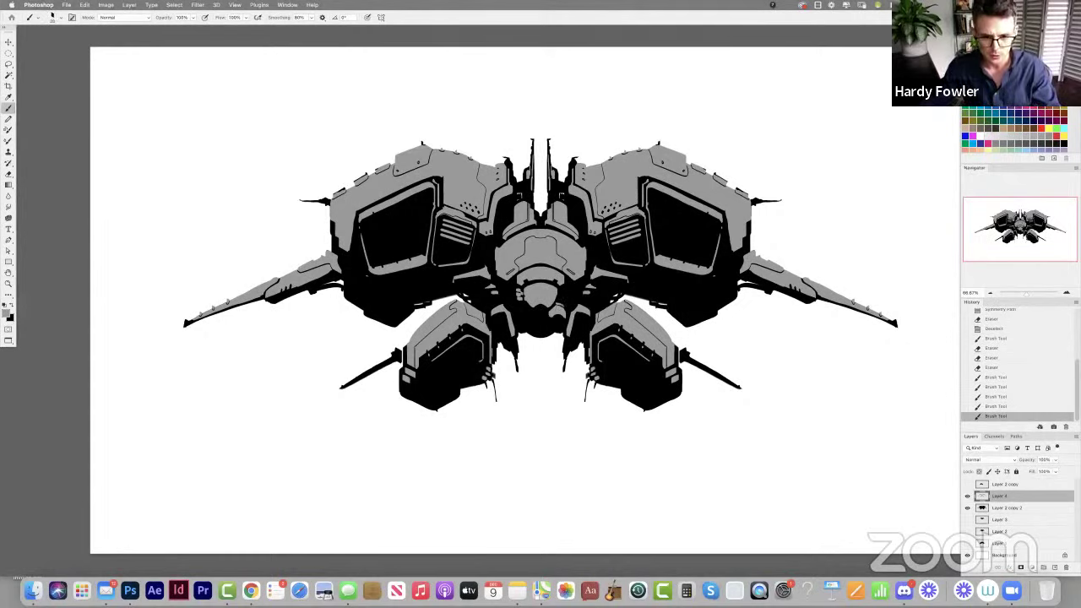
left_click_drag(519, 291, 518, 292)
left_click_drag(513, 200, 520, 194)
left_click_drag(520, 194, 521, 198)
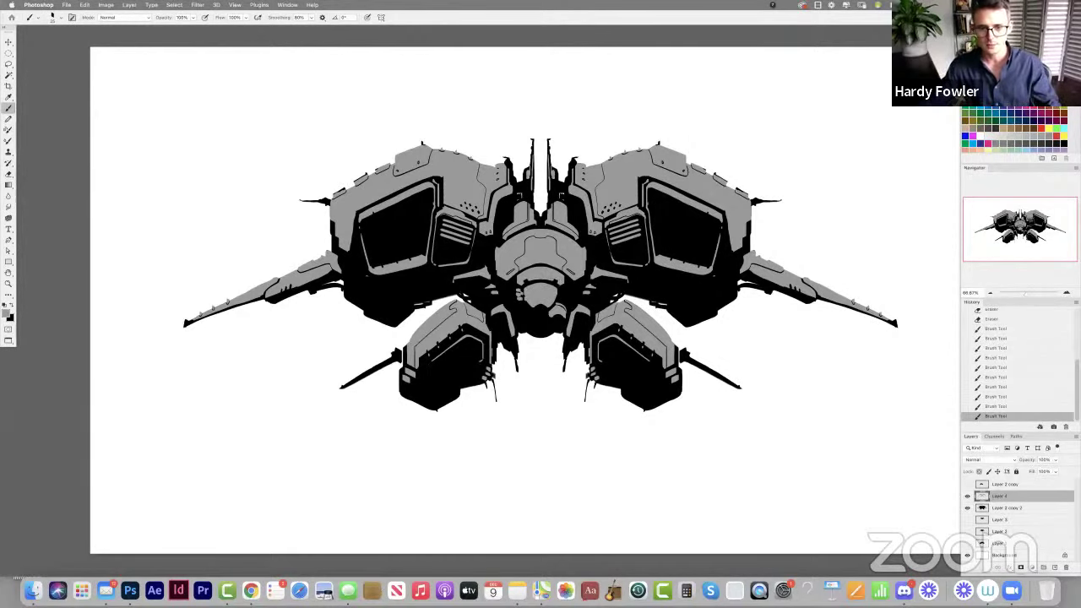
left_click_drag(517, 196, 520, 201)
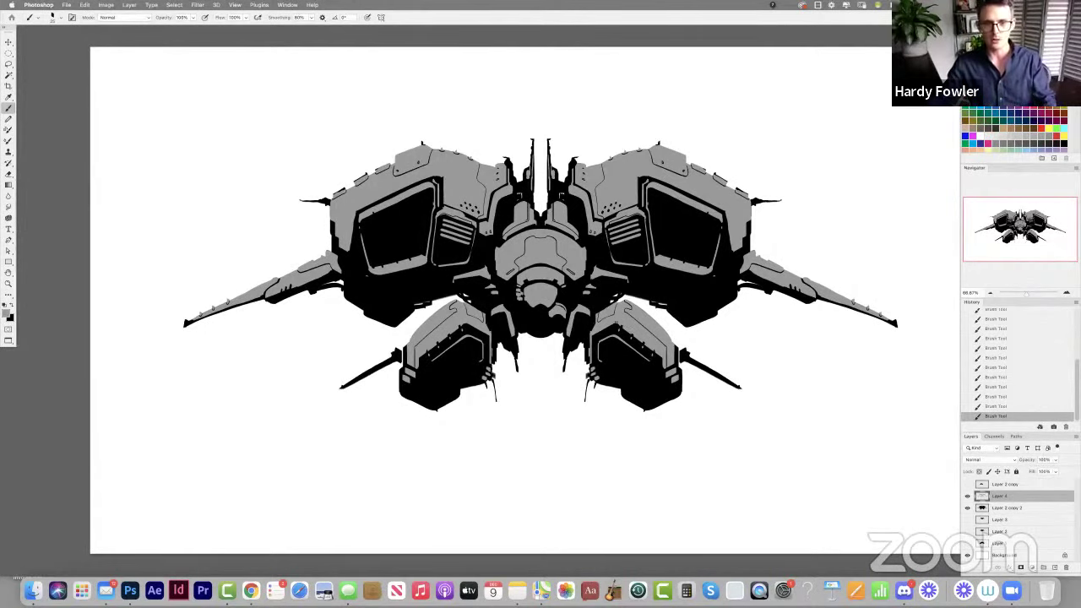
Compare the ship with the grey armour layer hidden and shown, and select the Background layer.
left_click(968, 497)
left_click(968, 497)
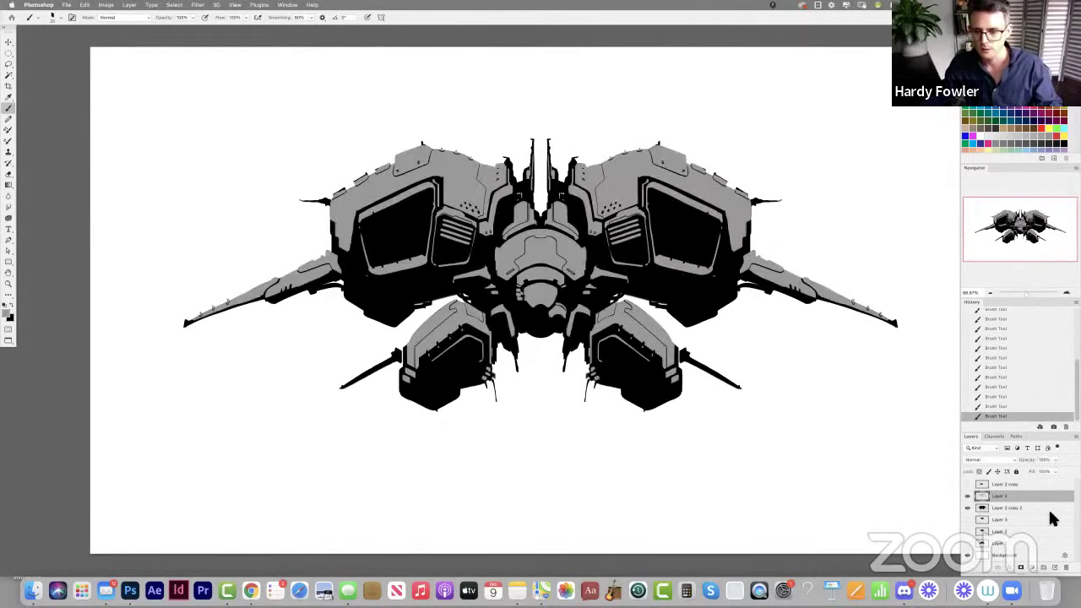
left_click(1019, 555)
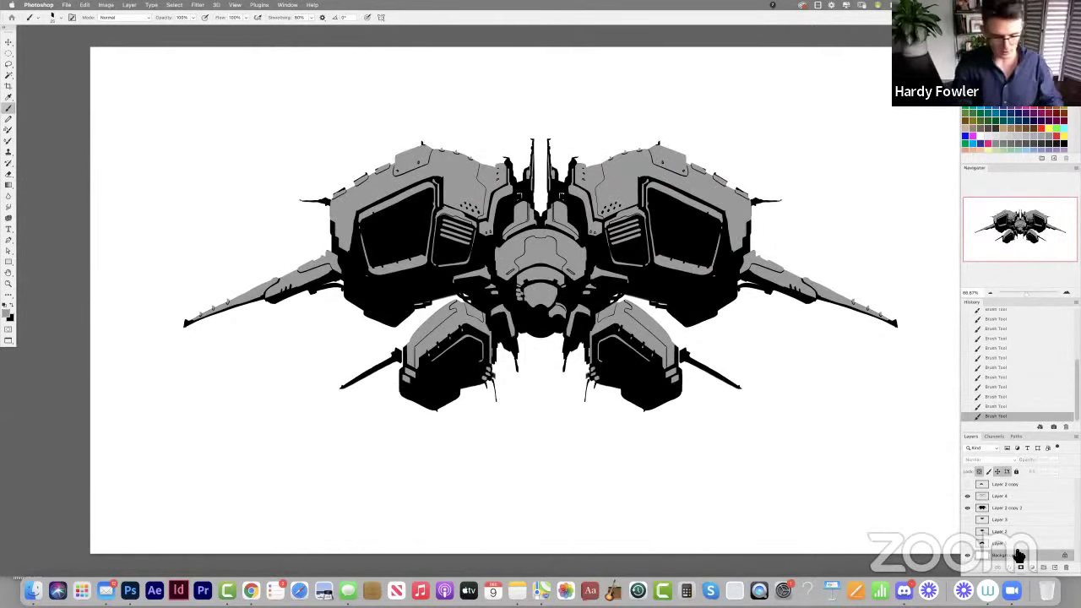
Darken the Background layer to a dark grey with Hue/Saturation, using a lightness of -69.
key("super+u")
left_click_drag(734, 420, 725, 427)
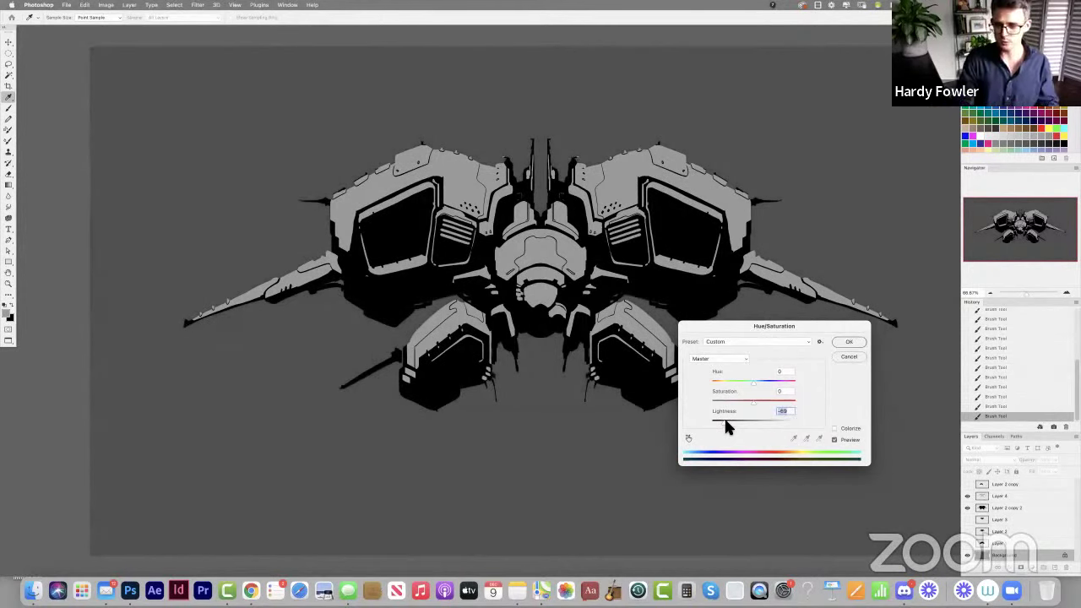
key("Return")
Lock the transparent pixels of the grey armour layer, Layer 4, and duplicate it with the original hidden.
left_click(1024, 498)
left_click(997, 474)
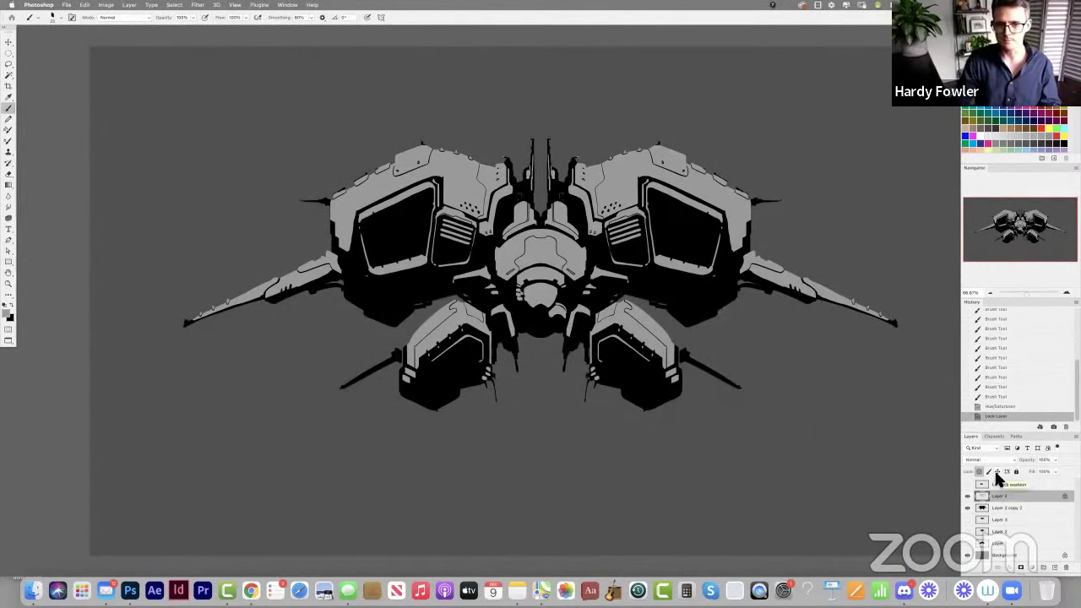
key("v")
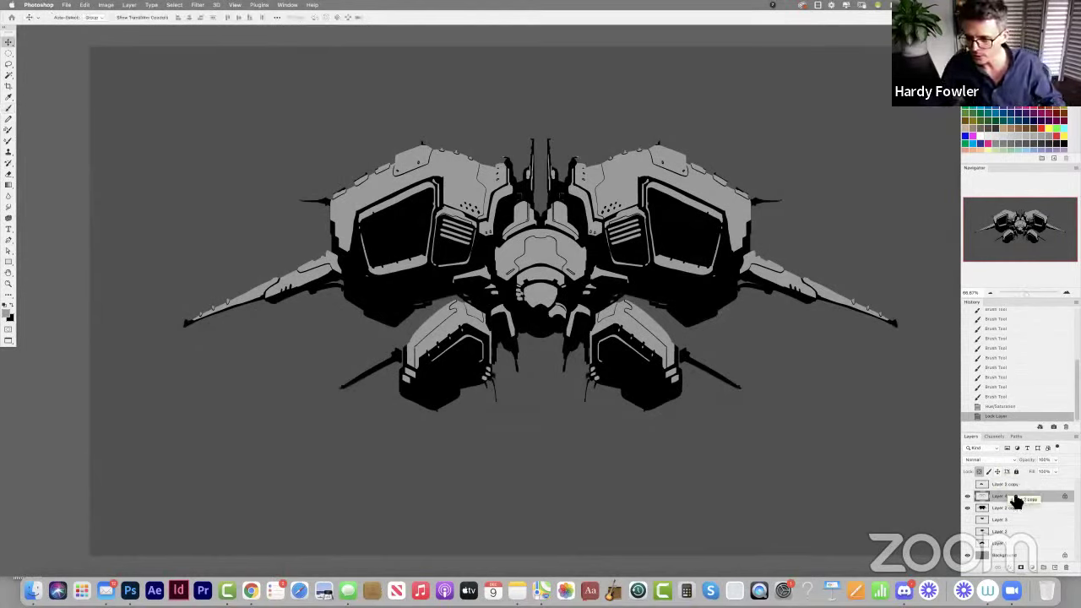
key("super+j")
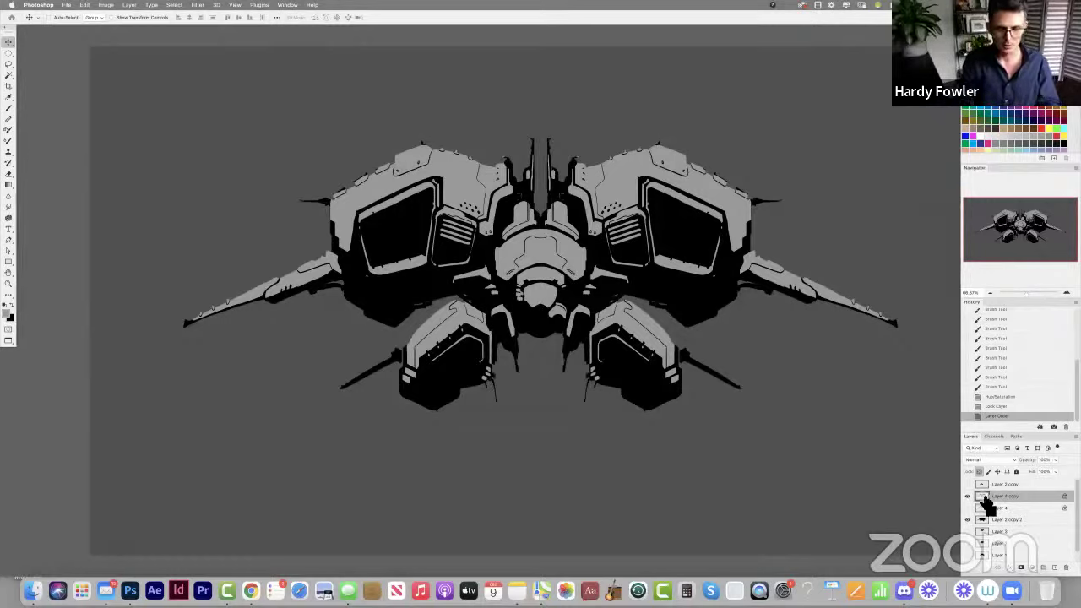
Darken the duplicated armour layer to a very dark grey with Hue/Saturation, keeping its transparent pixels locked.
key("super+u")
left_click_drag(738, 420, 720, 421)
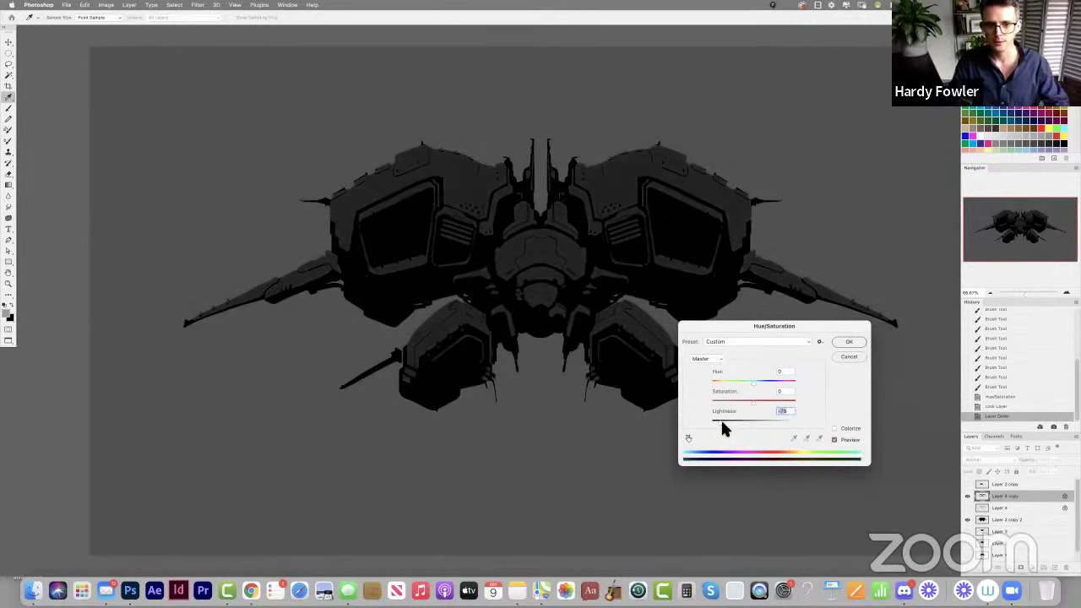
key("Return")
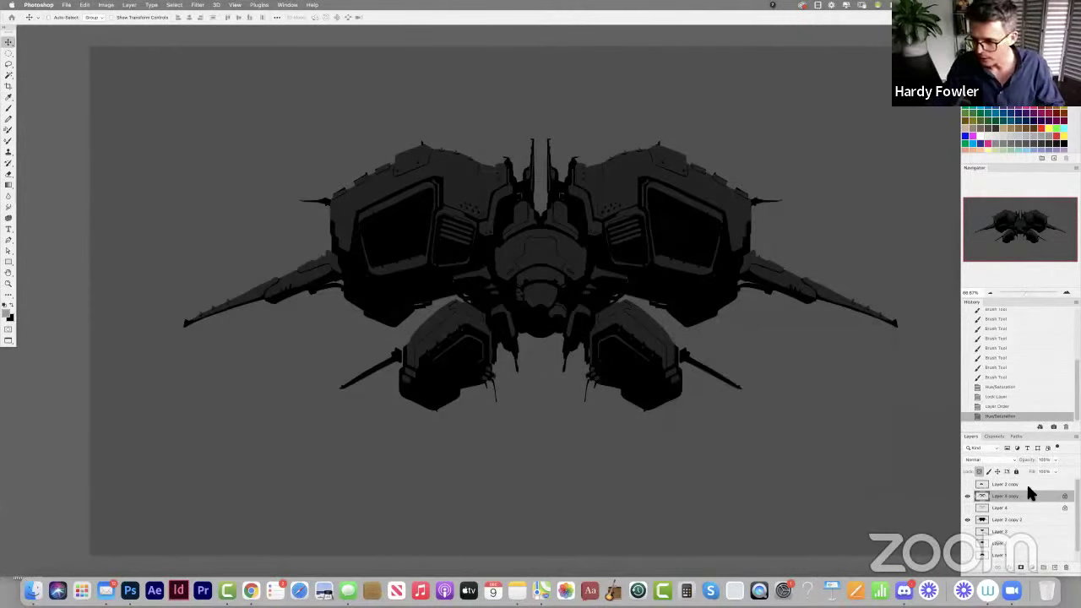
left_click(980, 472)
left_click(979, 472)
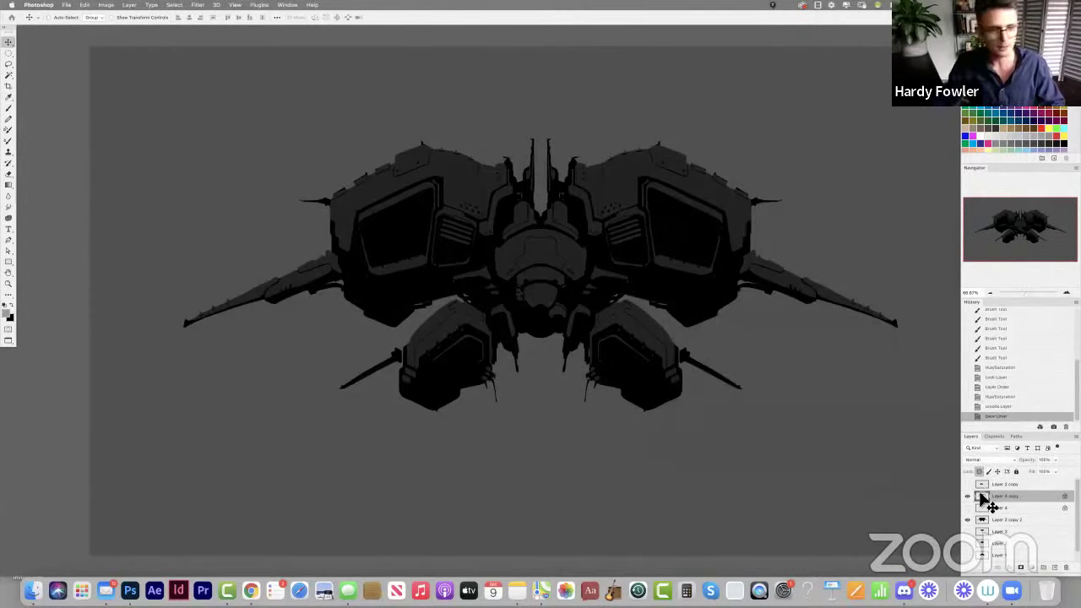
Set up a large soft round brush with white as the foreground colour, 30% opacity and a reduced flow.
key("b")
left_click(57, 17)
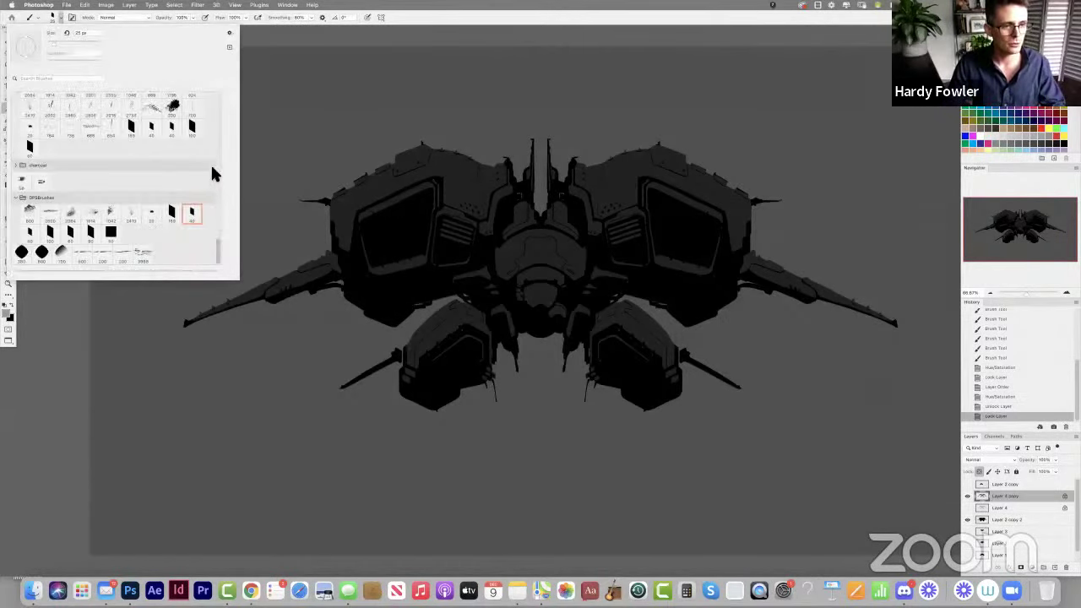
scroll(210, 161, "down", 3)
scroll(209, 135, "up", 10)
left_click(184, 159)
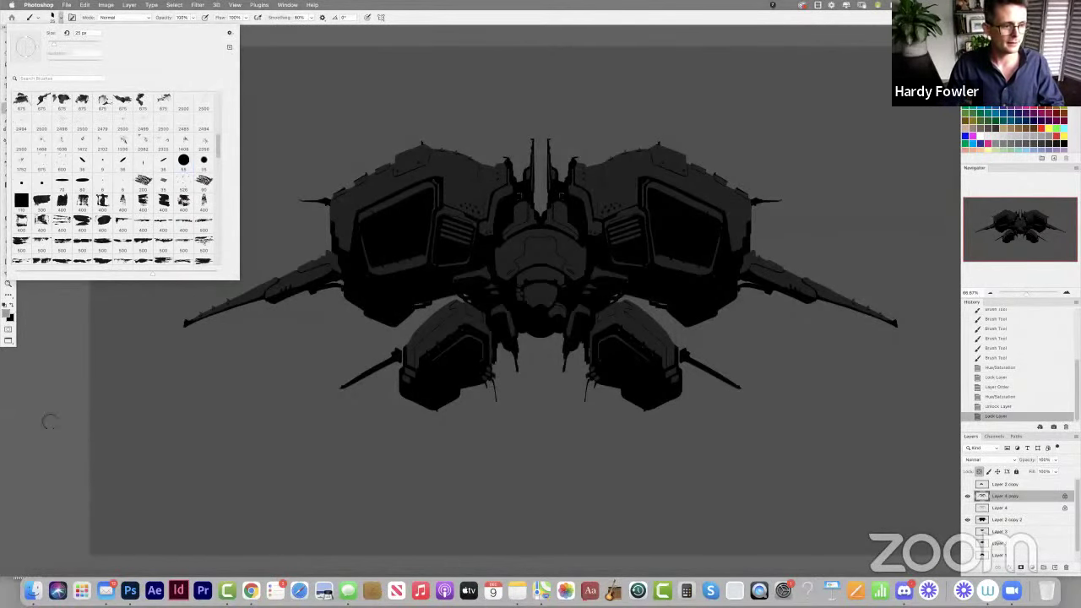
left_click(79, 405)
key("d")
key("x")
key("shift+3")
key("3")
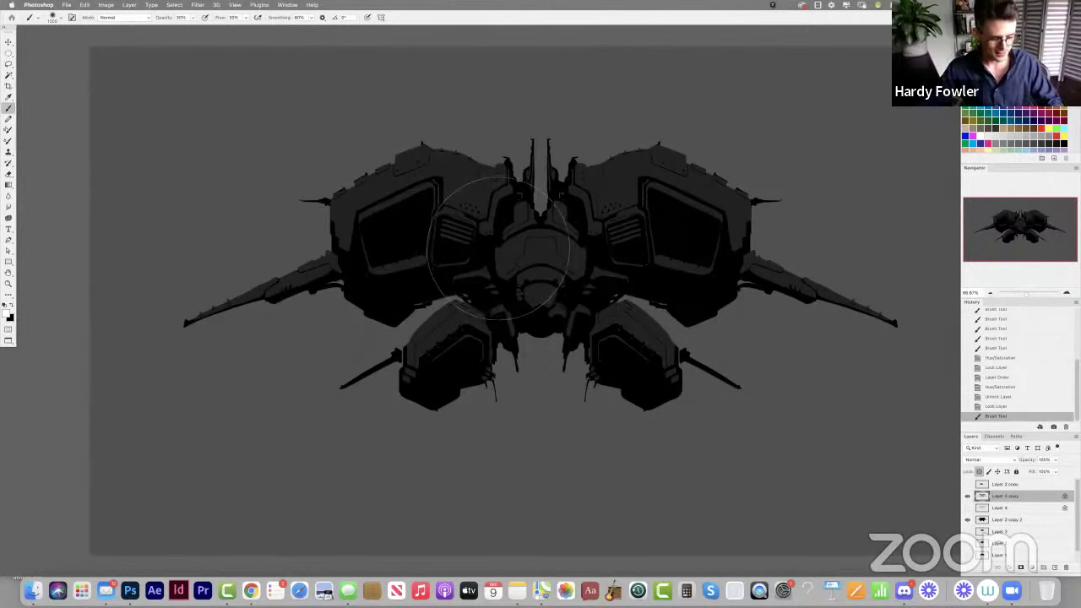
Swap the foreground and background colours and choose a neutral mid-grey as the foreground colour.
left_click(10, 316)
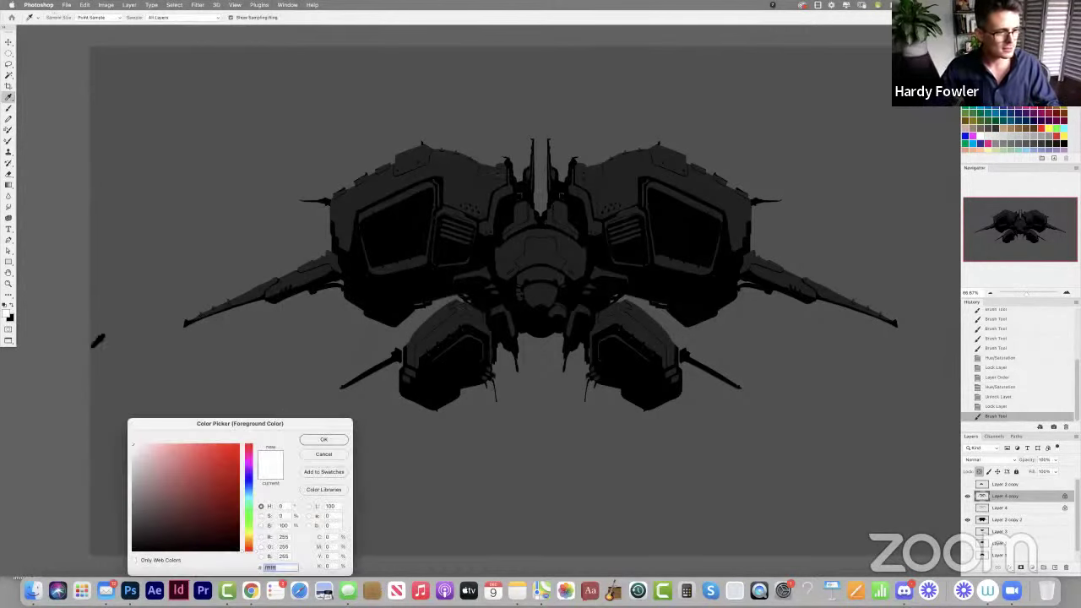
left_click(308, 454)
key("x")
left_click(8, 314)
left_click(11, 319)
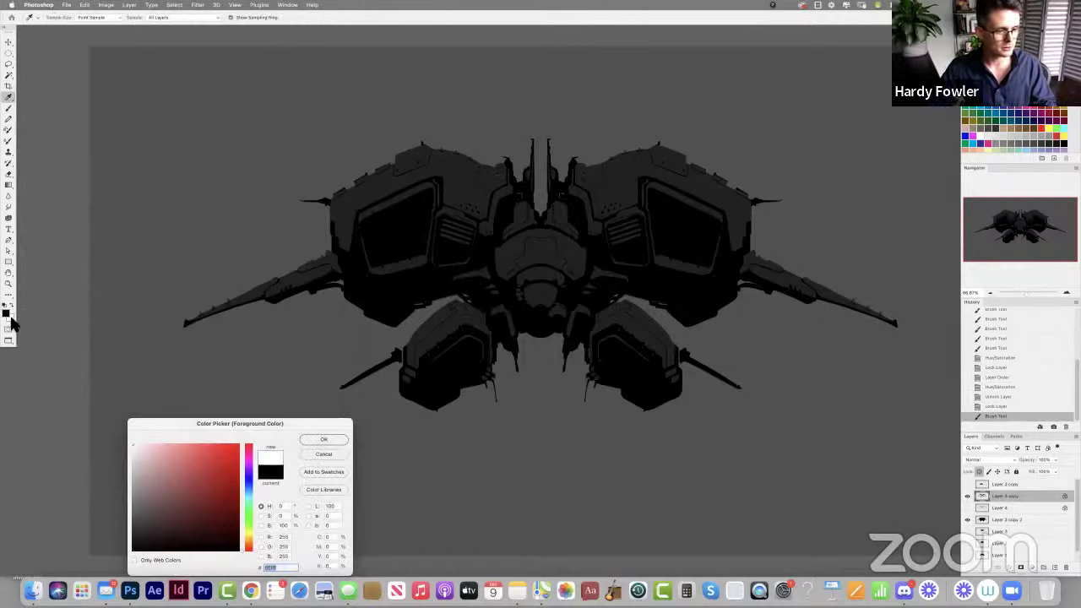
left_click(141, 496)
left_click(321, 440)
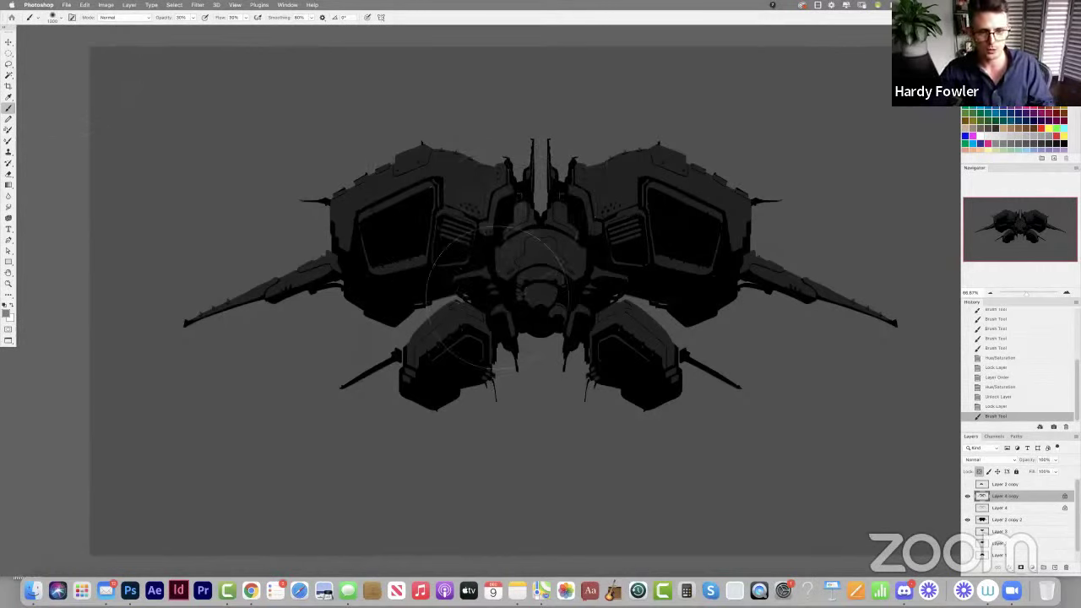
Paint a soft grey glow over the central hull and the inner panels of the left-hand pods.
left_click_drag(509, 204, 484, 290)
left_click_drag(495, 237, 502, 334)
mouse_move(483, 237)
left_mouse_down()
mouse_move(495, 309)
mouse_move(491, 282)
left_mouse_up()
mouse_move(483, 198)
left_mouse_down()
mouse_move(504, 254)
mouse_move(504, 337)
left_mouse_up()
left_click_drag(497, 241, 500, 324)
mouse_move(504, 221)
left_mouse_down()
mouse_move(506, 291)
mouse_move(512, 271)
left_mouse_up()
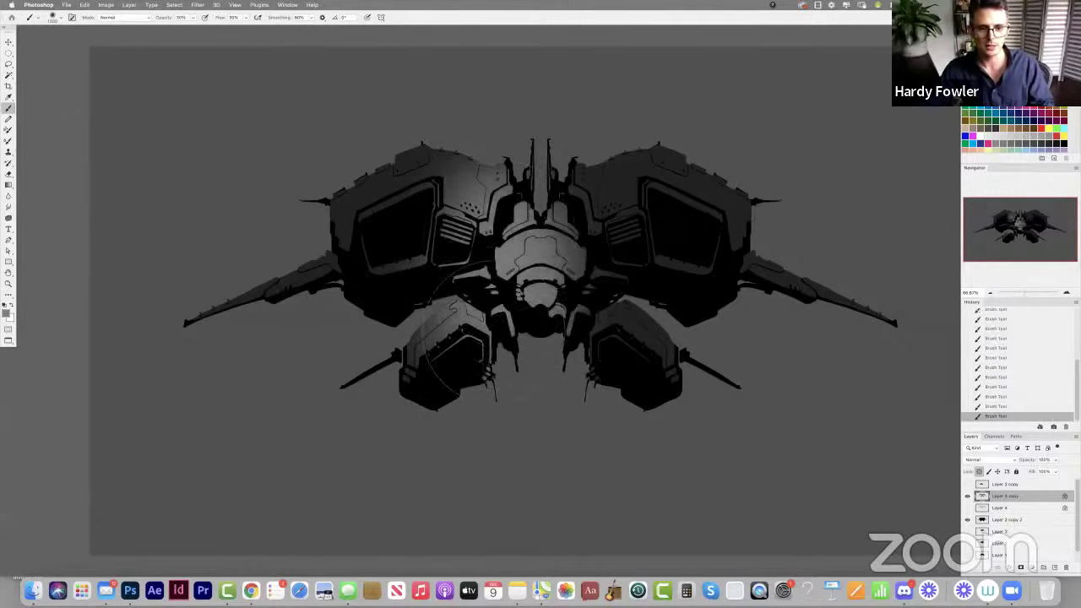
Shade the domed nose with a smaller soft brush, highlighting its left side in white, and touch up the lower right pod.
key("x")
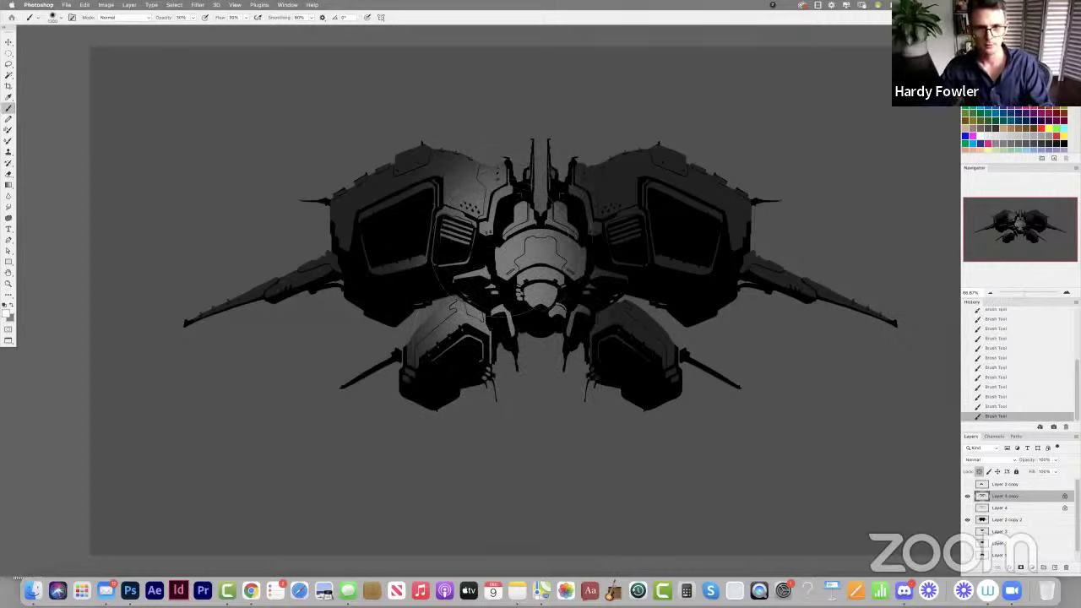
key("bracketleft")
key("bracketleft")
key("bracketleft")
key("bracketleft")
key("bracketleft")
key("bracketleft")
key("bracketleft")
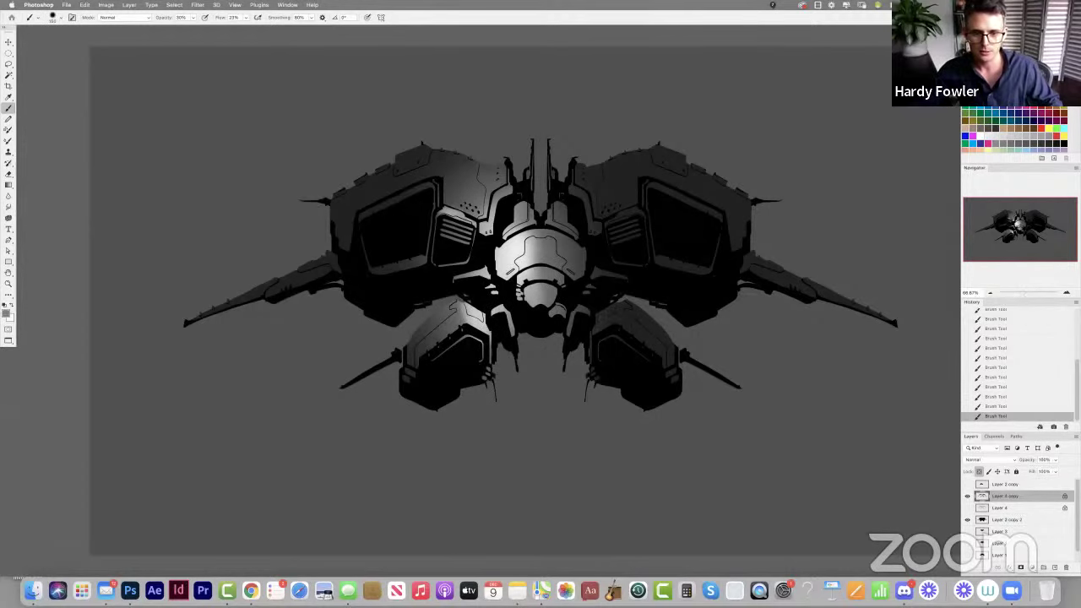
left_click_drag(631, 309, 612, 313)
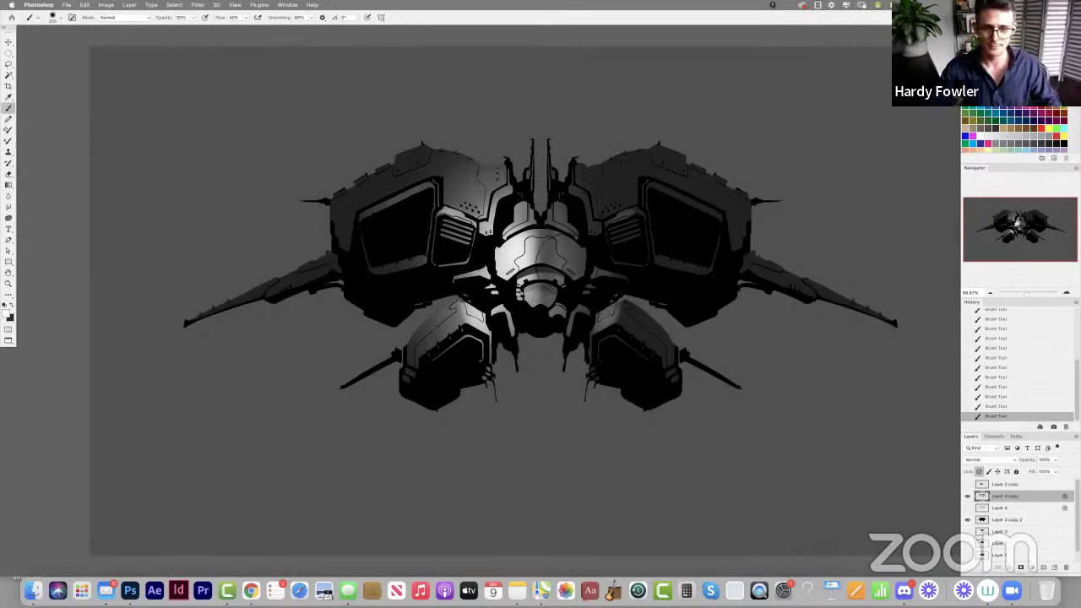
Lighten the inner panel of the upper right pod softly with the brush at 10% opacity.
left_click(518, 251, "alt")
key("1")
left_click_drag(608, 166, 598, 179)
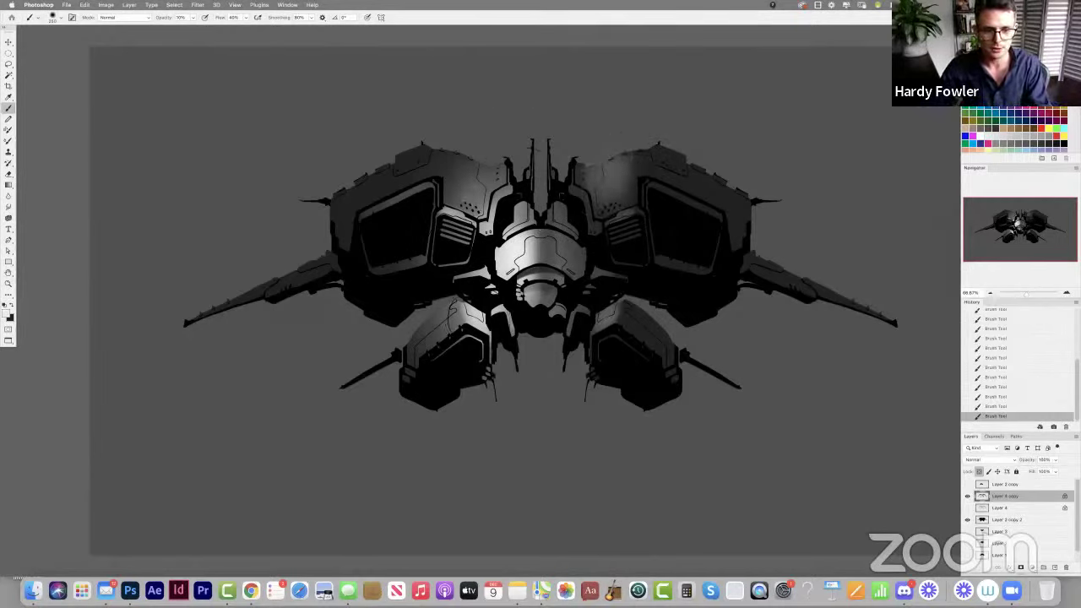
Shade the underside of the nose with black, using a larger soft brush at 100% opacity.
key("x")
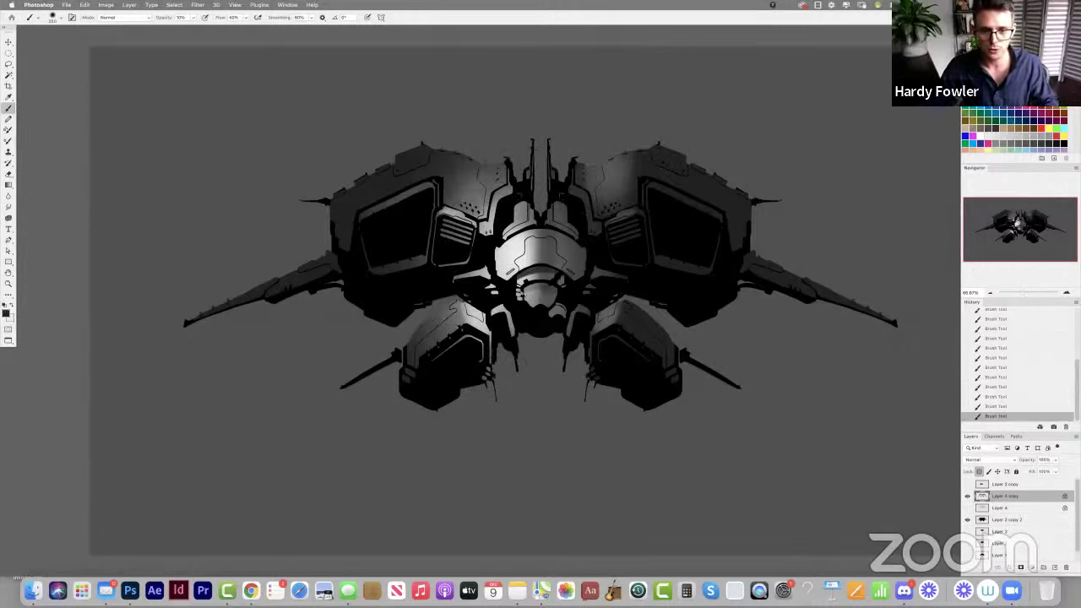
key("0")
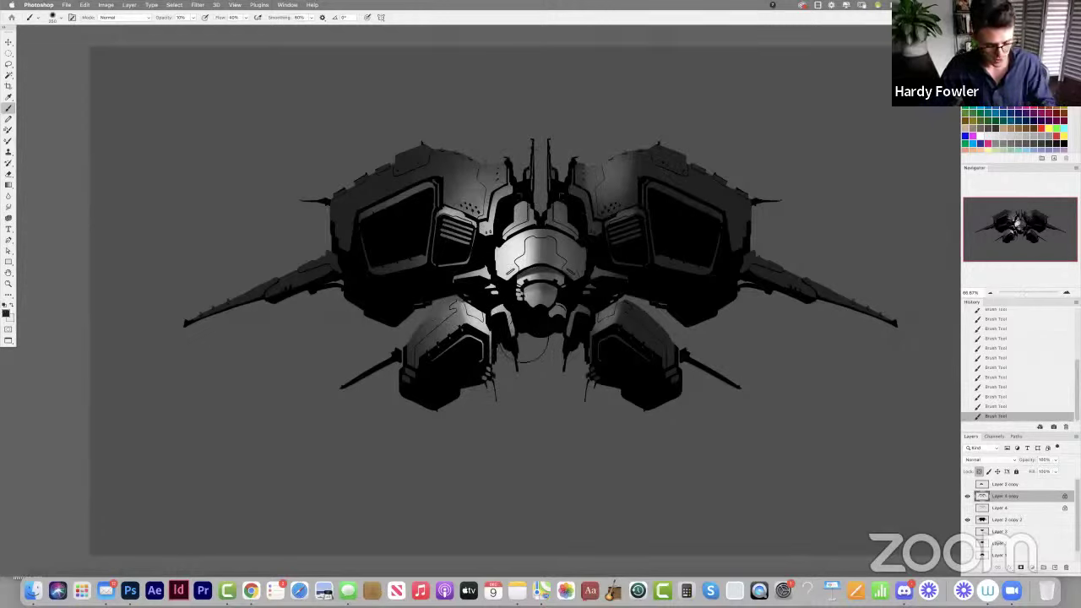
key("bracketright")
key("bracketright")
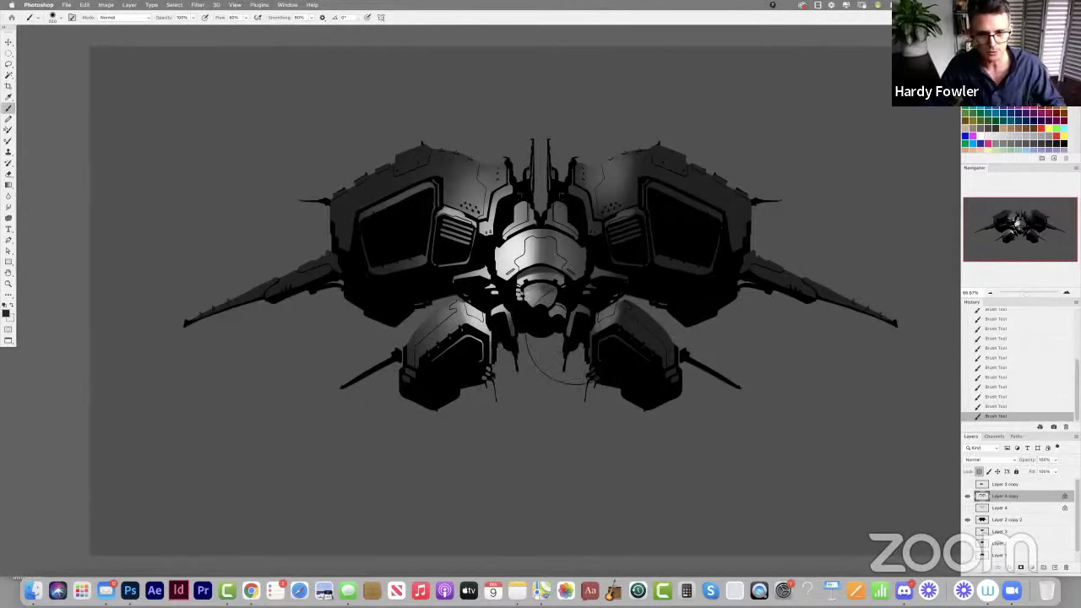
left_click_drag(552, 330, 556, 371)
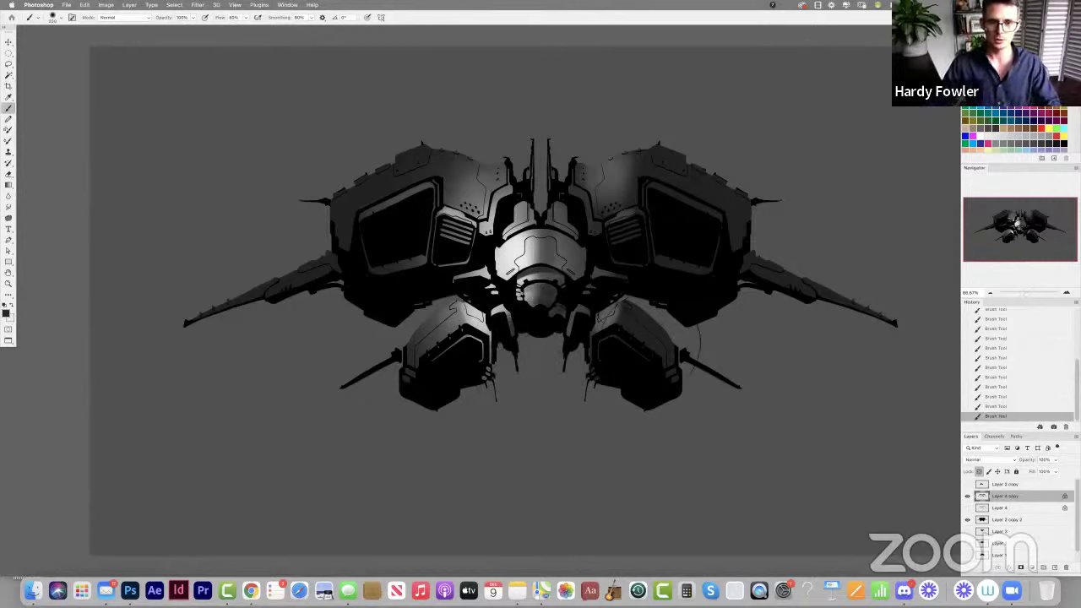
Darken the top edges of both upper pods with soft black strokes at a reduced brush opacity.
key("3")
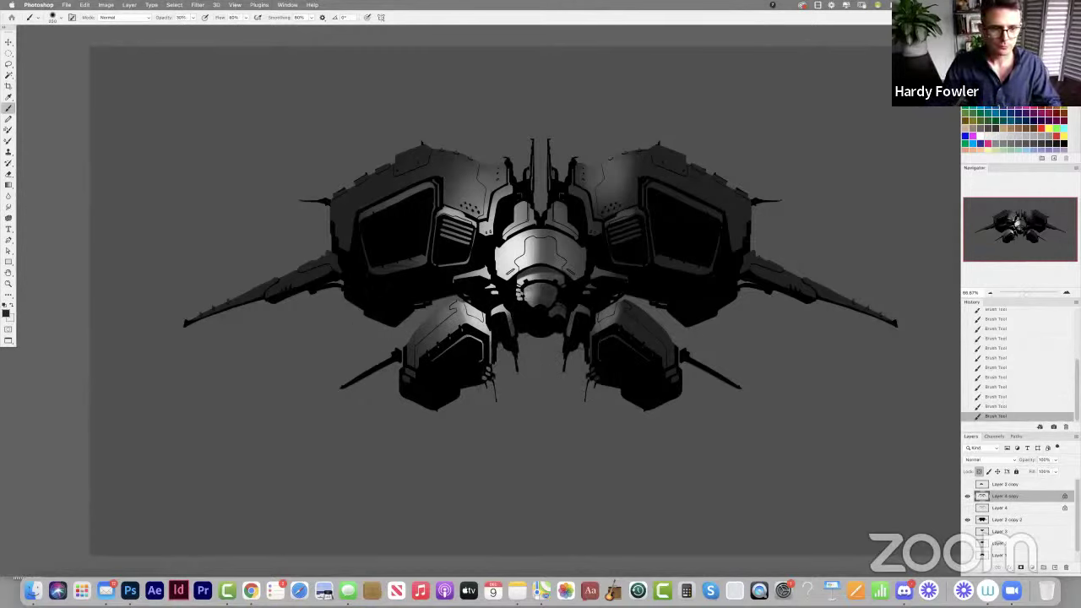
key("8")
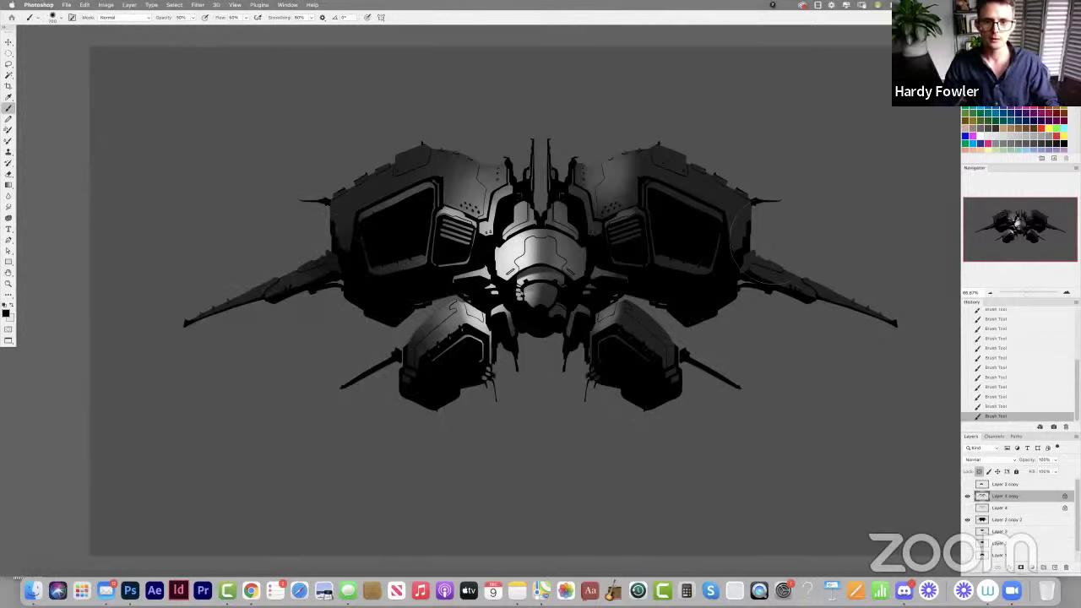
left_click_drag(430, 128, 485, 139)
left_click_drag(599, 130, 651, 140)
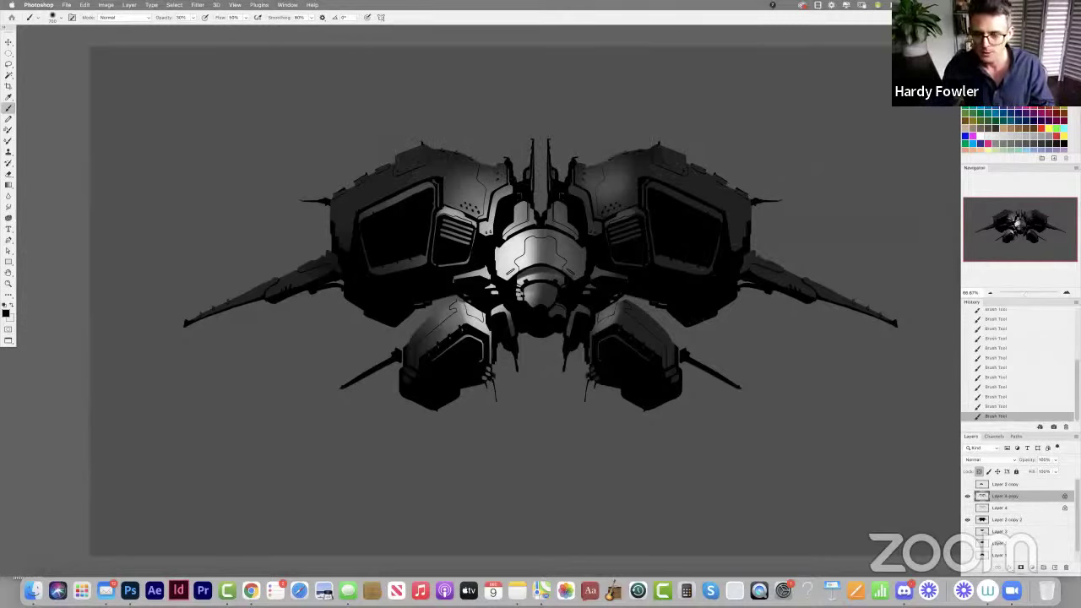
Add a new layer above the shaded armour copy and load the armour shapes as a selection.
left_click(1054, 567)
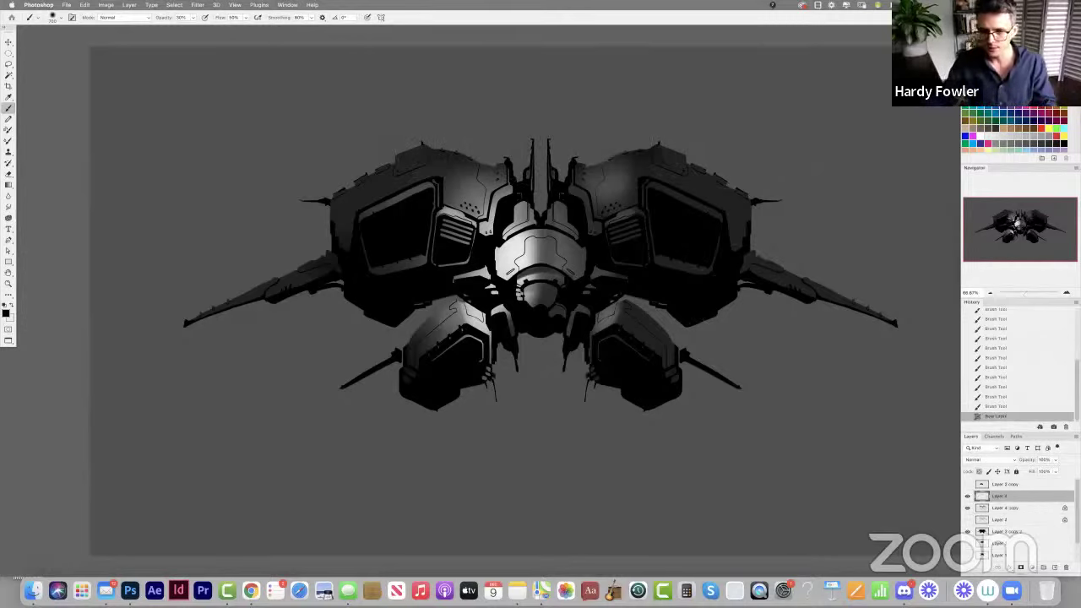
key("z")
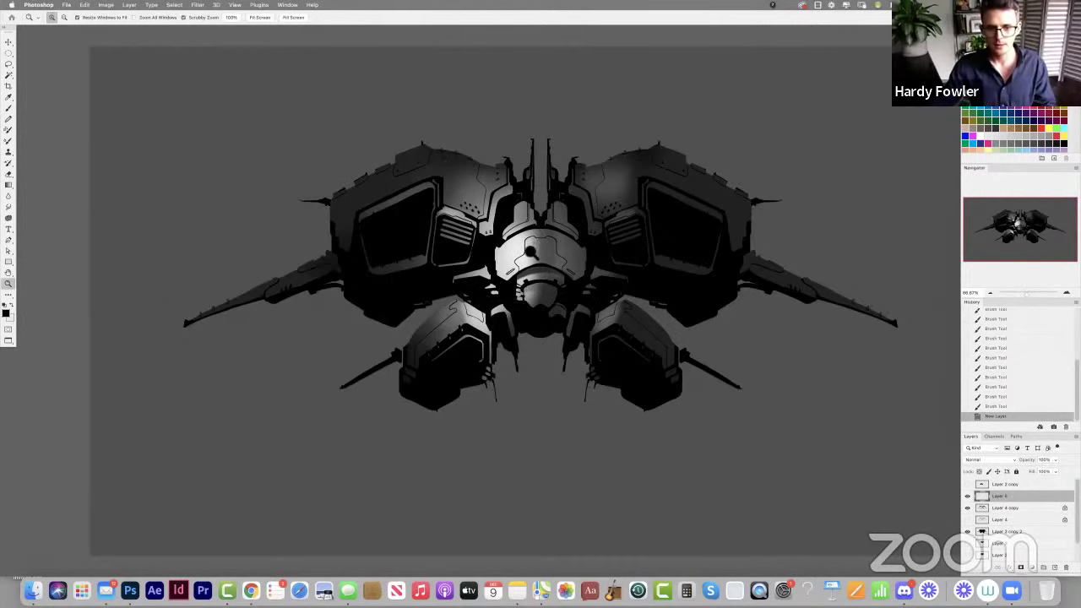
left_click(534, 252)
left_click(512, 230)
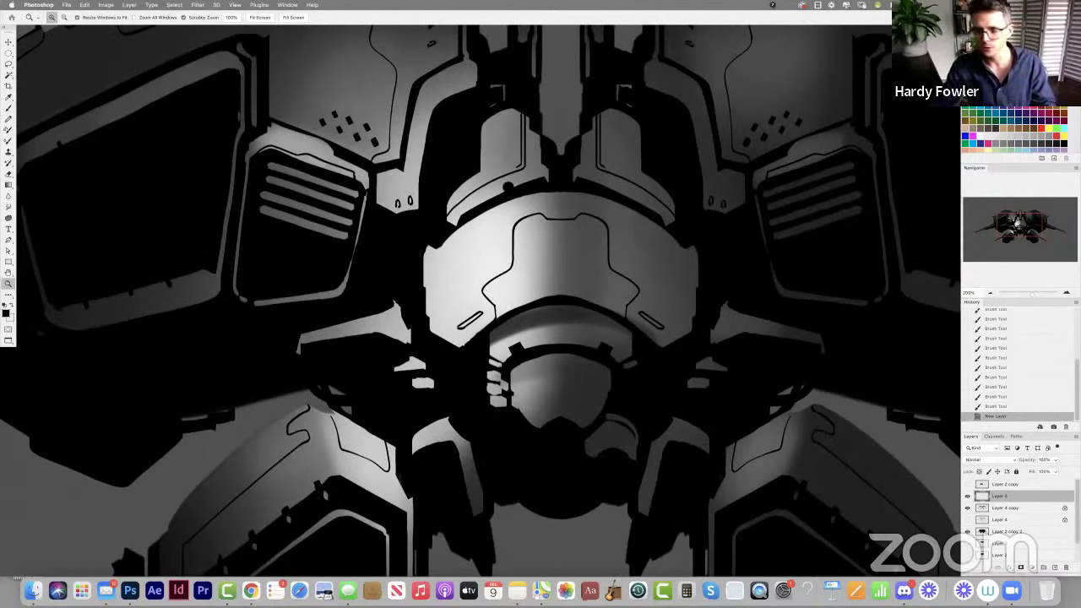
left_click(981, 509, "super")
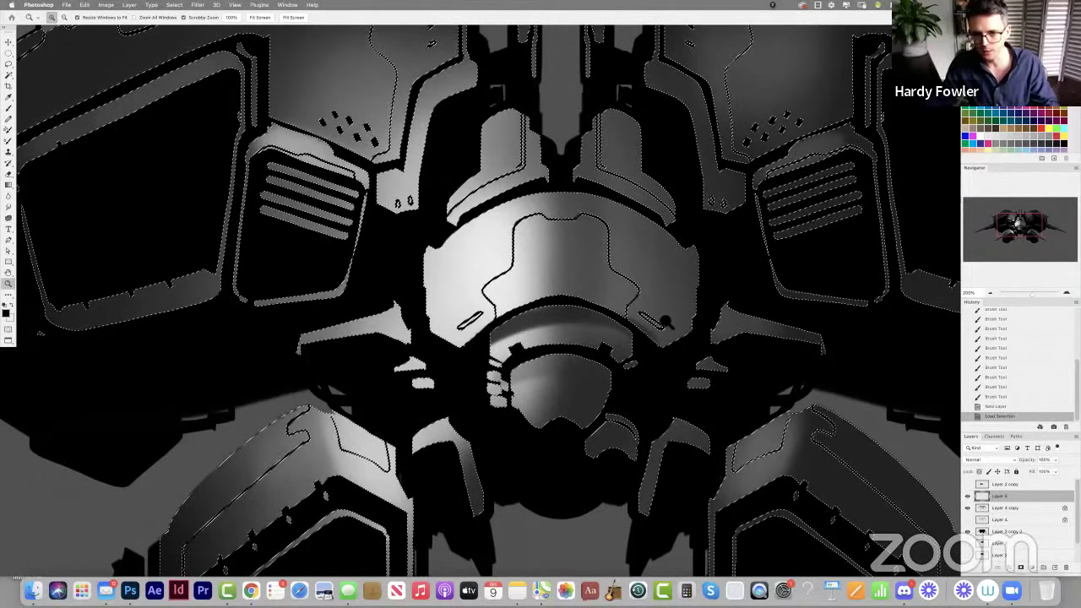
Stroke the armour selection on the new layer with a 4 px white line centred on its edge.
left_click(528, 228)
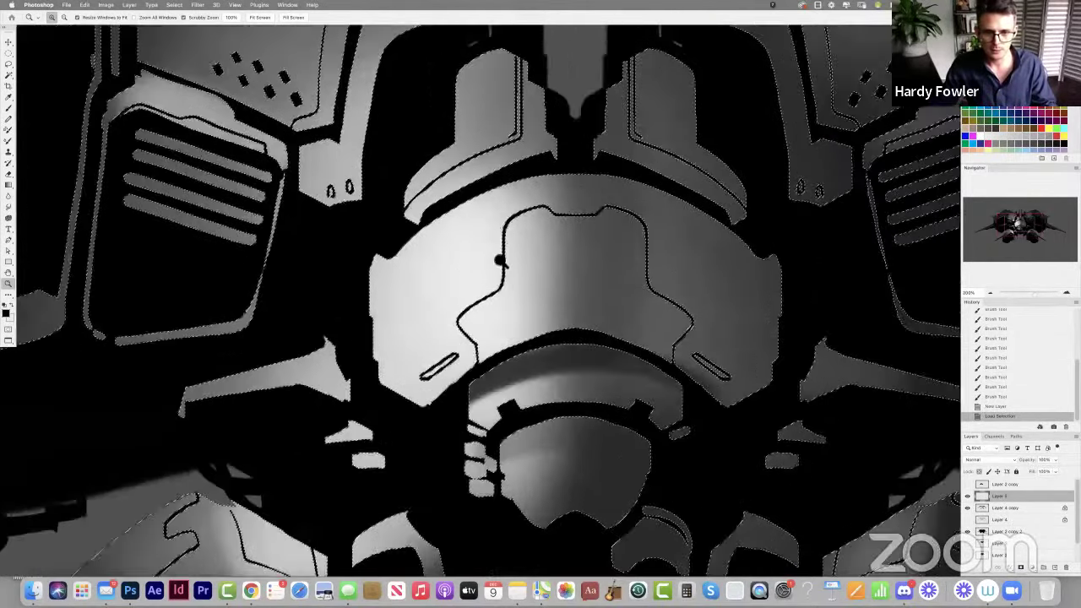
left_click(501, 262)
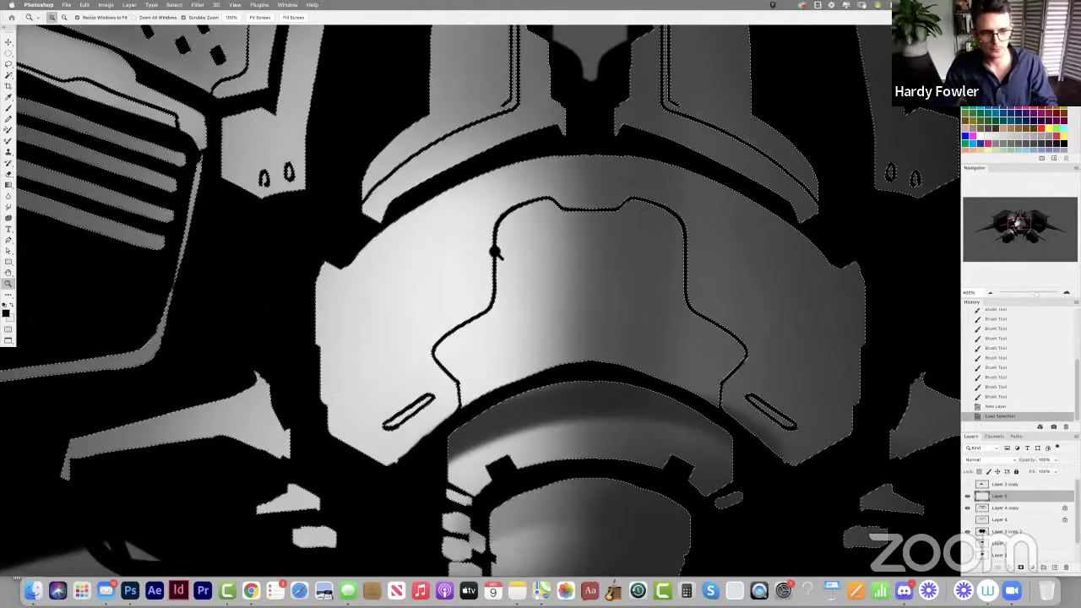
left_click(84, 5)
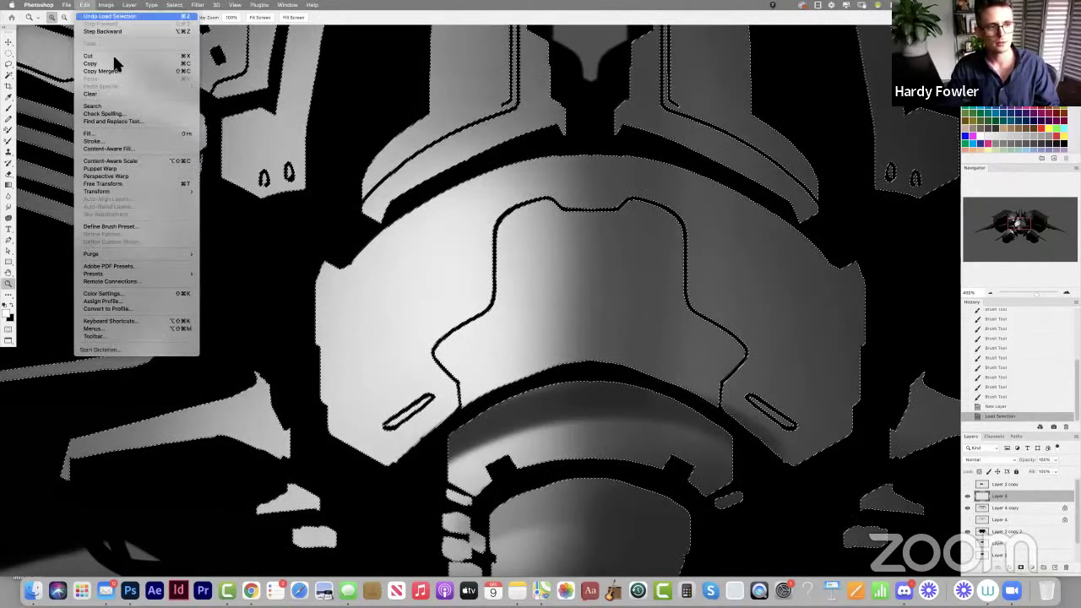
left_click(121, 143)
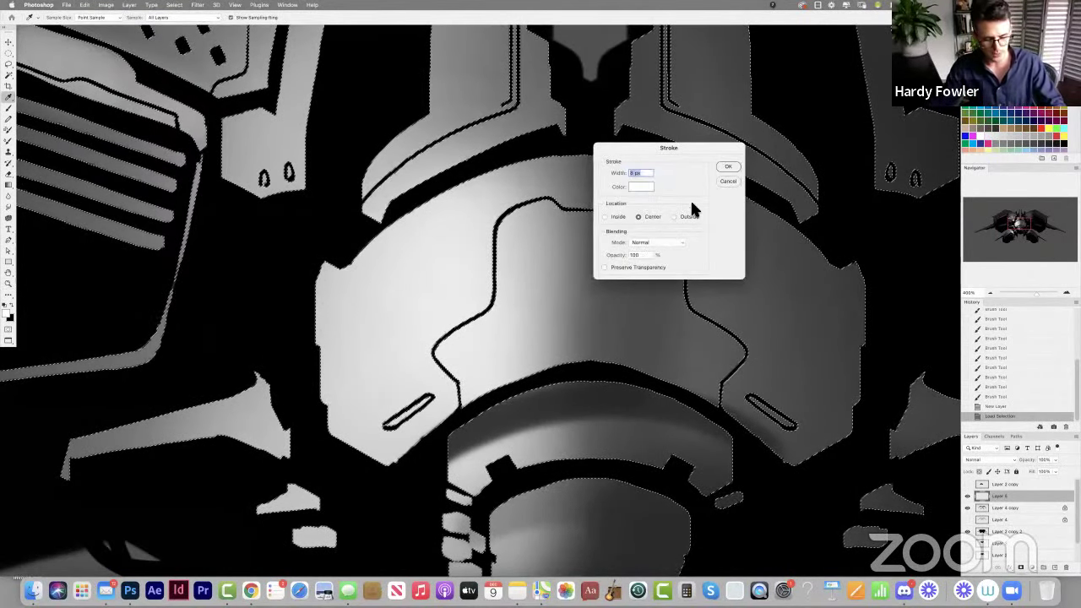
type("4")
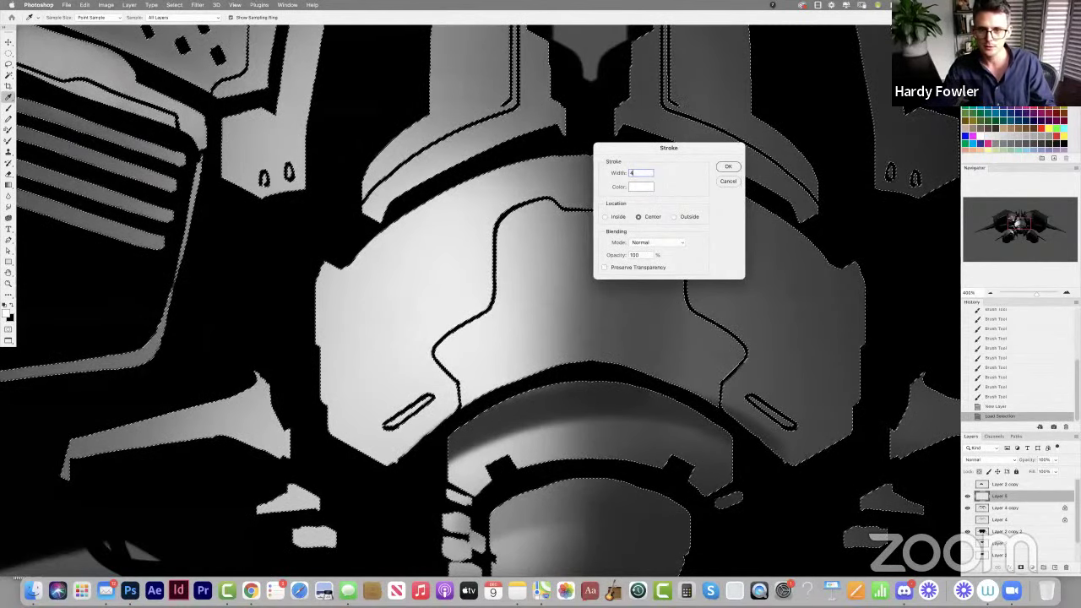
key("Return")
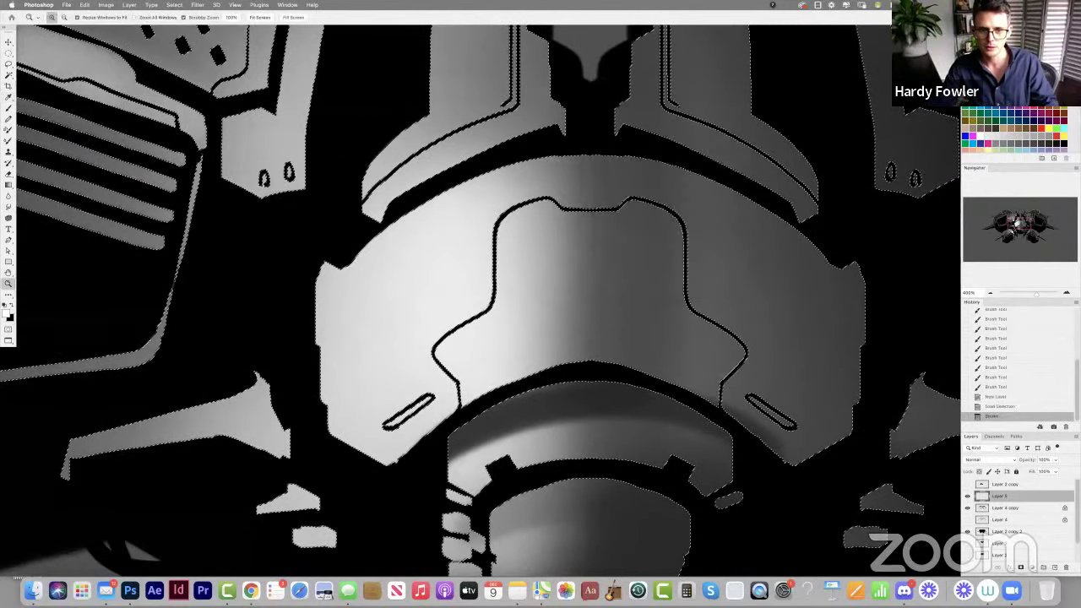
Undo the 4 px stroke, stroke the armour selection again with a 2 px white line inside its edge, and deselect.
key("z")
key("super+z")
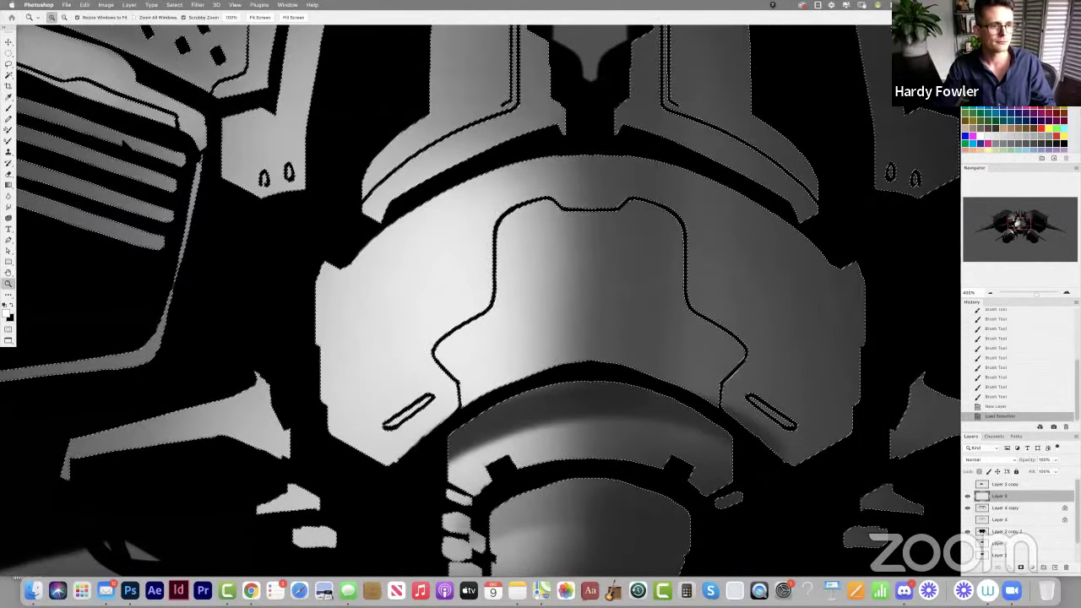
left_click(85, 4)
left_click(93, 141)
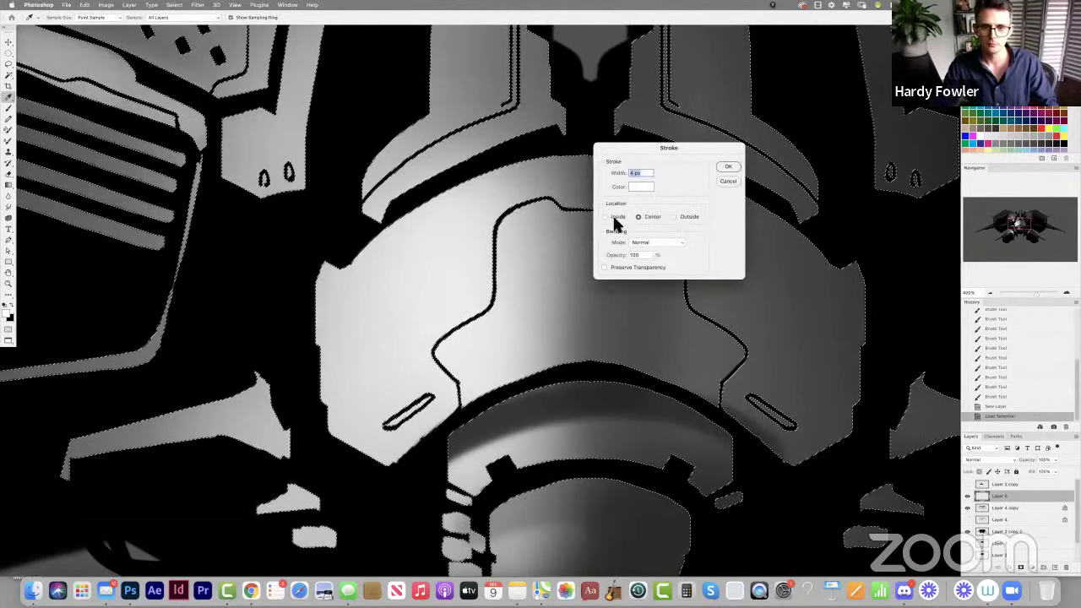
type("2")
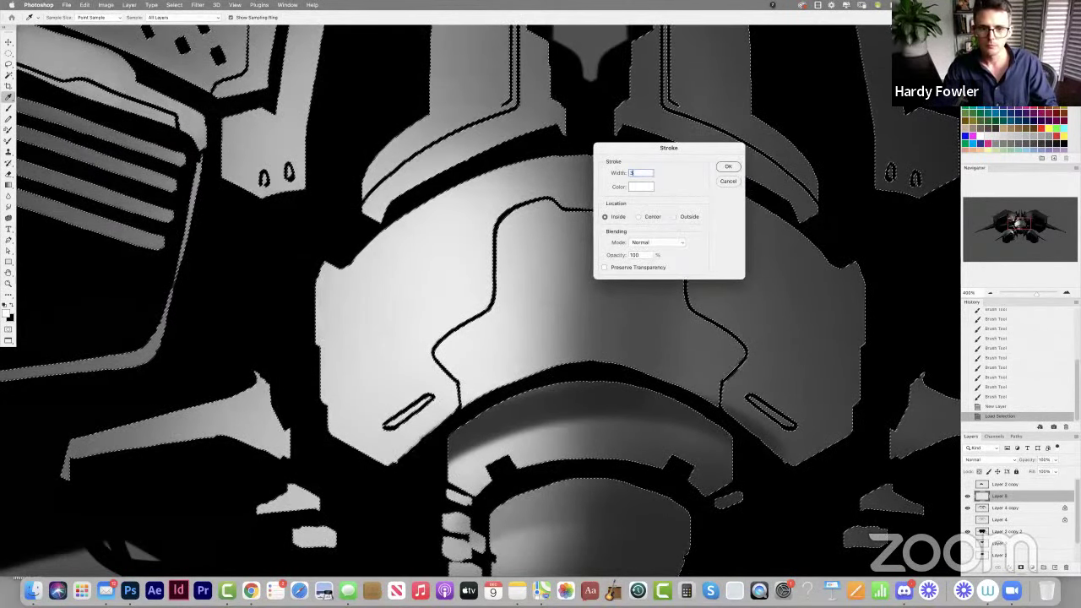
key("Return")
key("super+d")
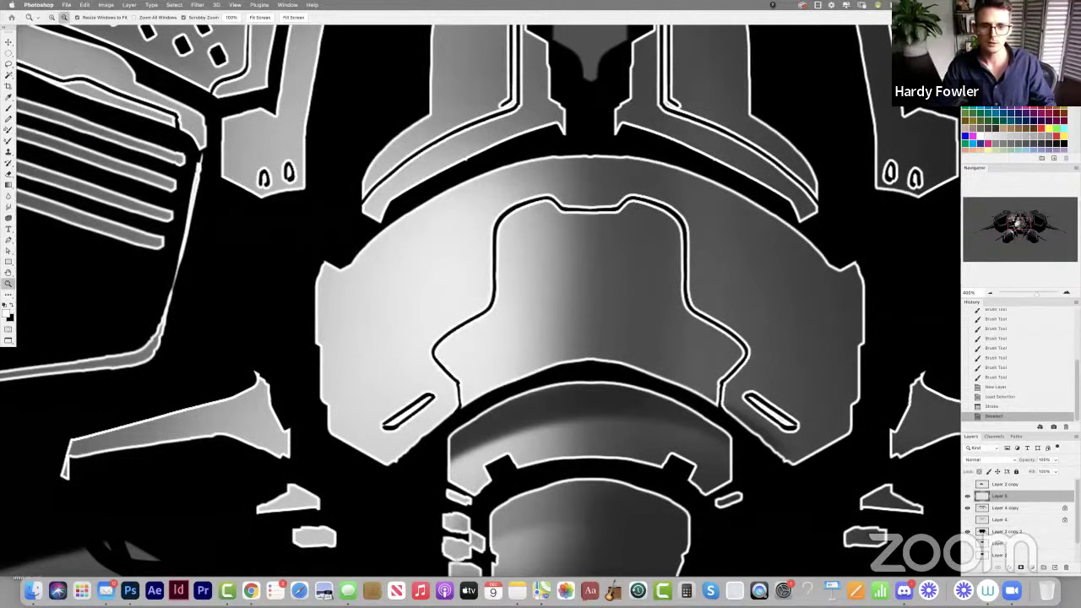
Add a layer mask to the white edge-line layer and fill the mask with black.
left_click(626, 243, "alt")
left_click(629, 242, "alt")
left_click(629, 242, "alt")
left_click(629, 242, "alt")
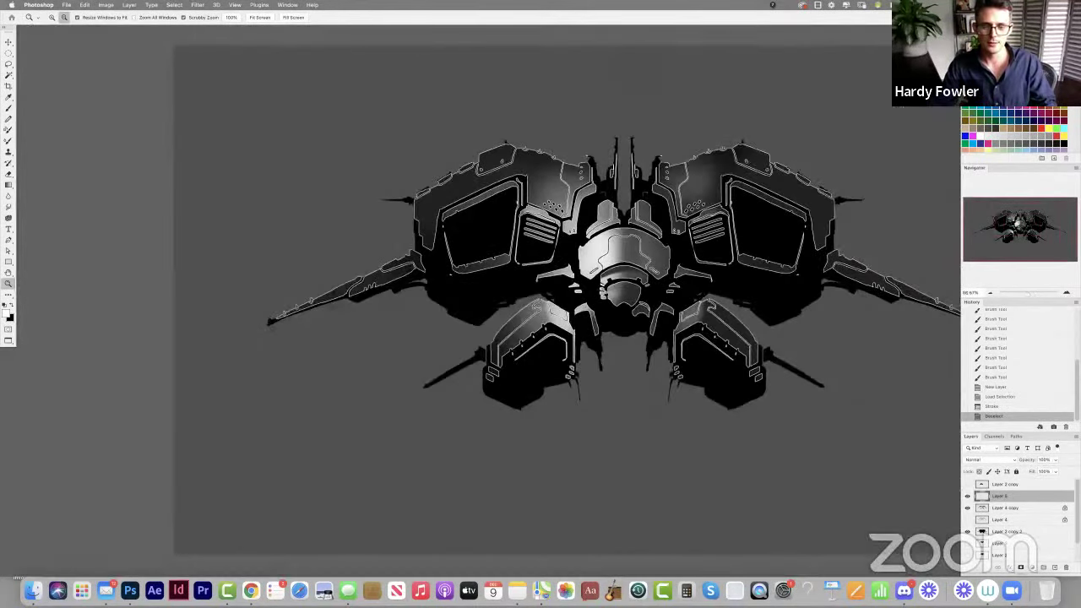
left_click_drag(629, 242, 552, 243)
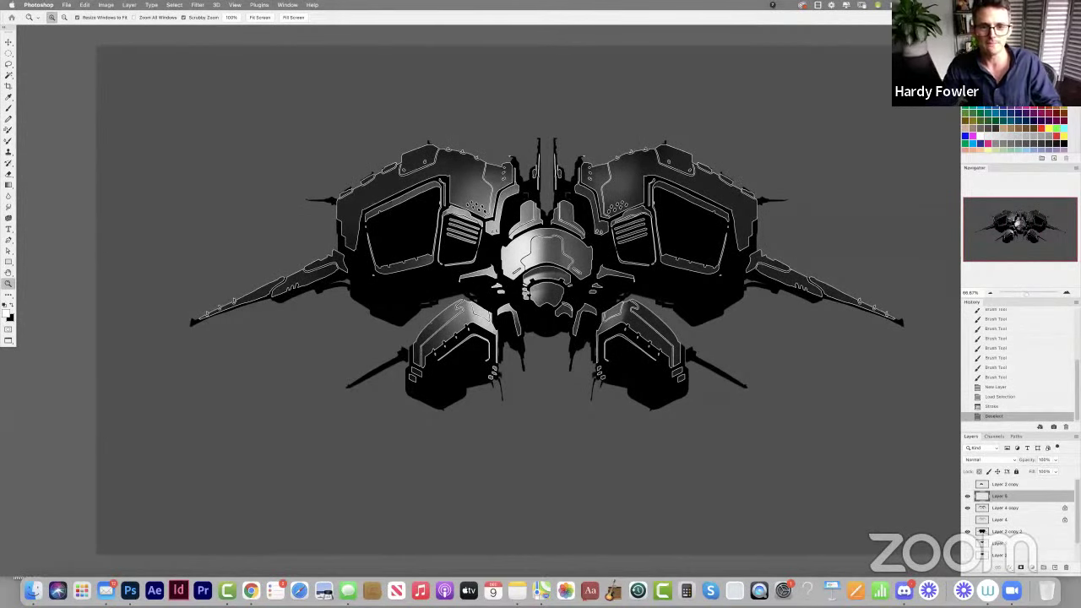
key("super+equal")
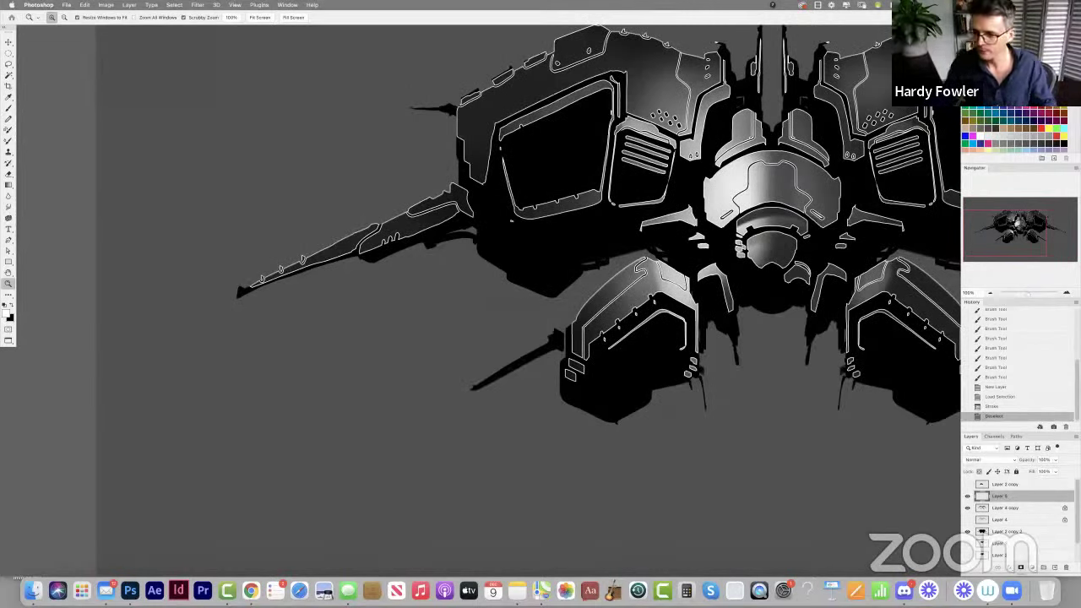
left_click(1020, 567)
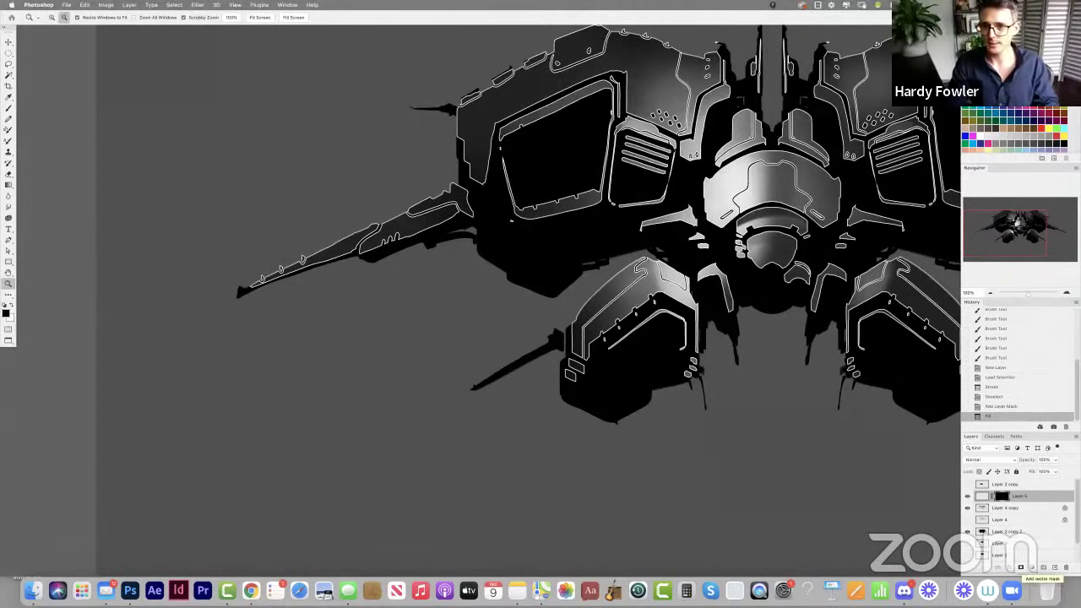
key("alt+BackSpace")
Paint white on the mask with a soft brush at 30% opacity to reveal edge highlights on the upper and lower pods.
left_click_drag(641, 254, 401, 313)
key("b")
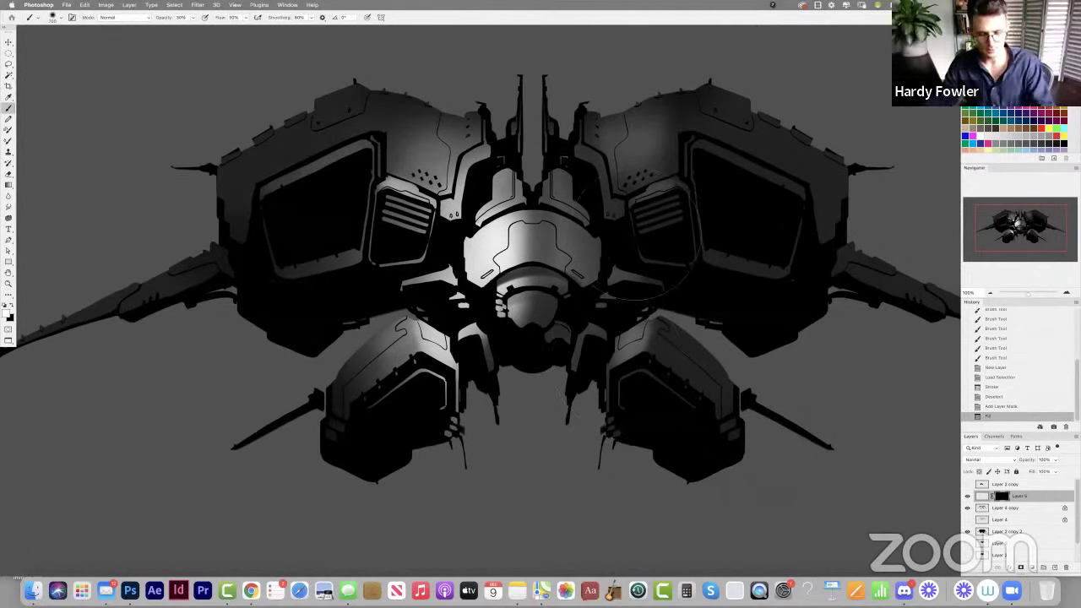
left_click_drag(493, 142, 470, 199)
left_click_drag(456, 135, 473, 202)
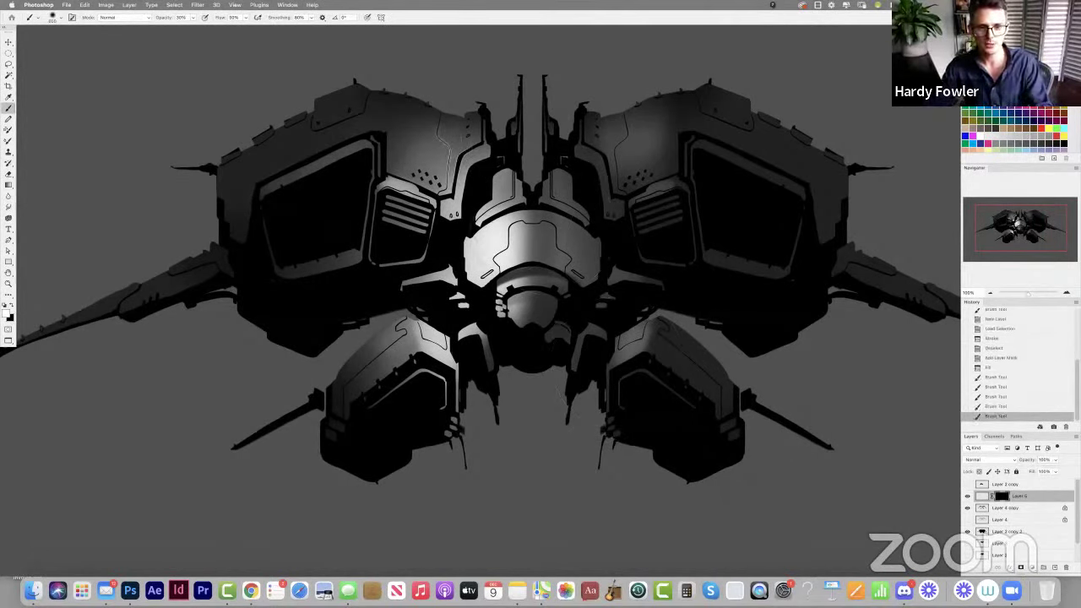
mouse_move(447, 329)
left_mouse_down()
mouse_move(435, 354)
mouse_move(418, 348)
left_mouse_up()
key("[")
key("[")
left_click_drag(422, 322, 414, 347)
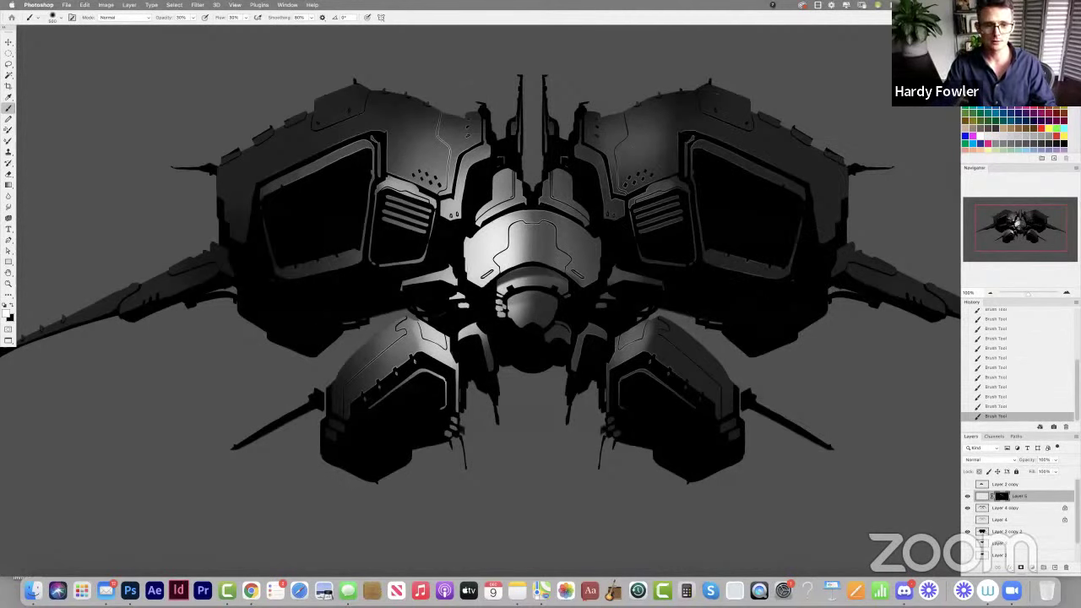
Add a new layer and paint white lights on the nose underside and left wing tip with a hard brush at 100% opacity.
key("z")
left_click(533, 213, "alt")
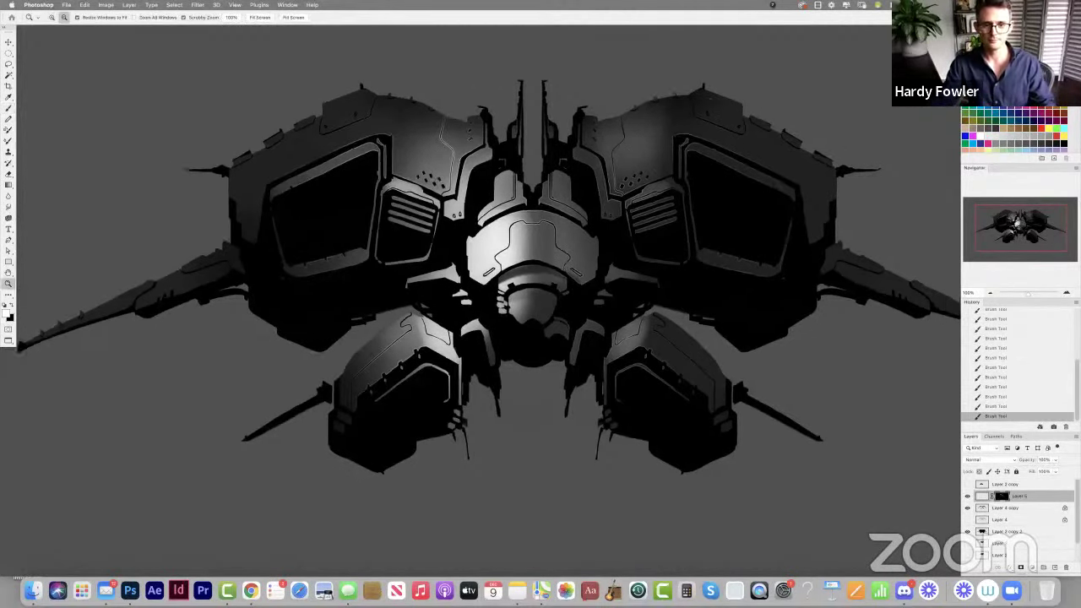
left_click_drag(532, 214, 498, 208)
key("b")
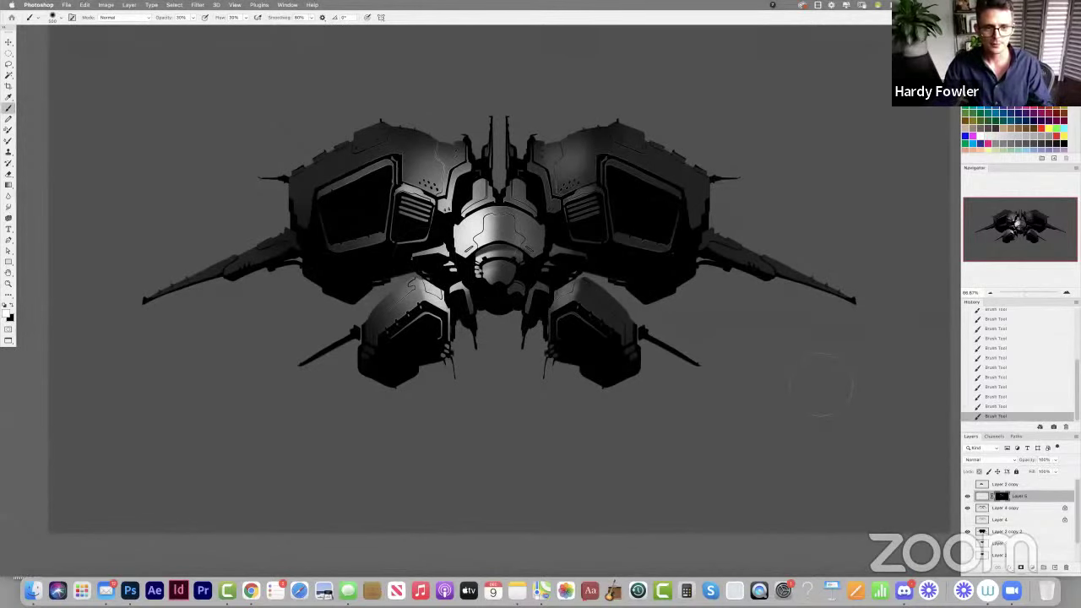
key("super+shift+alt+n")
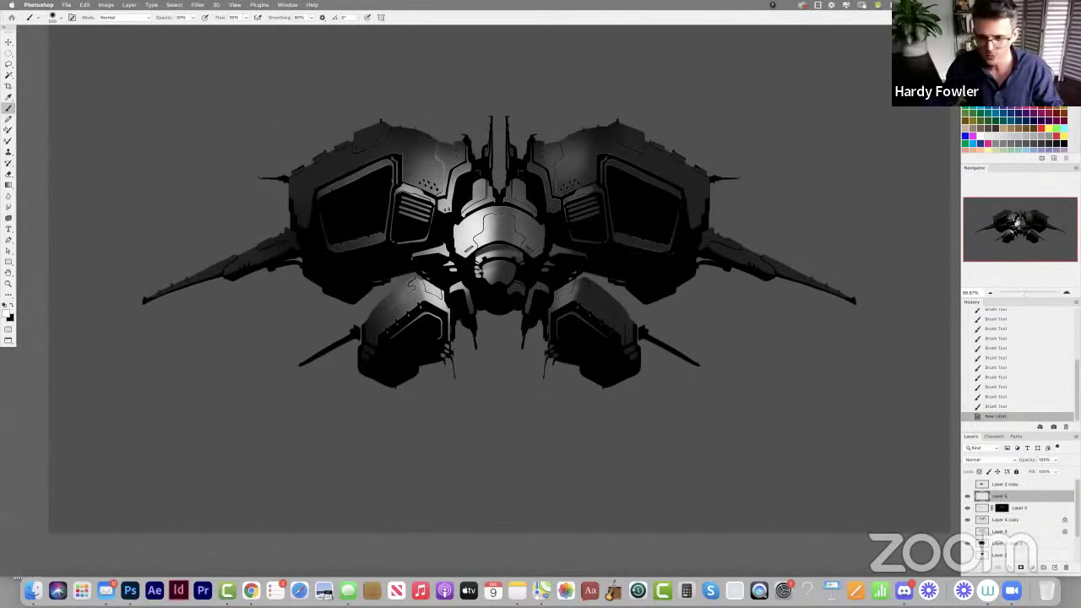
key("0")
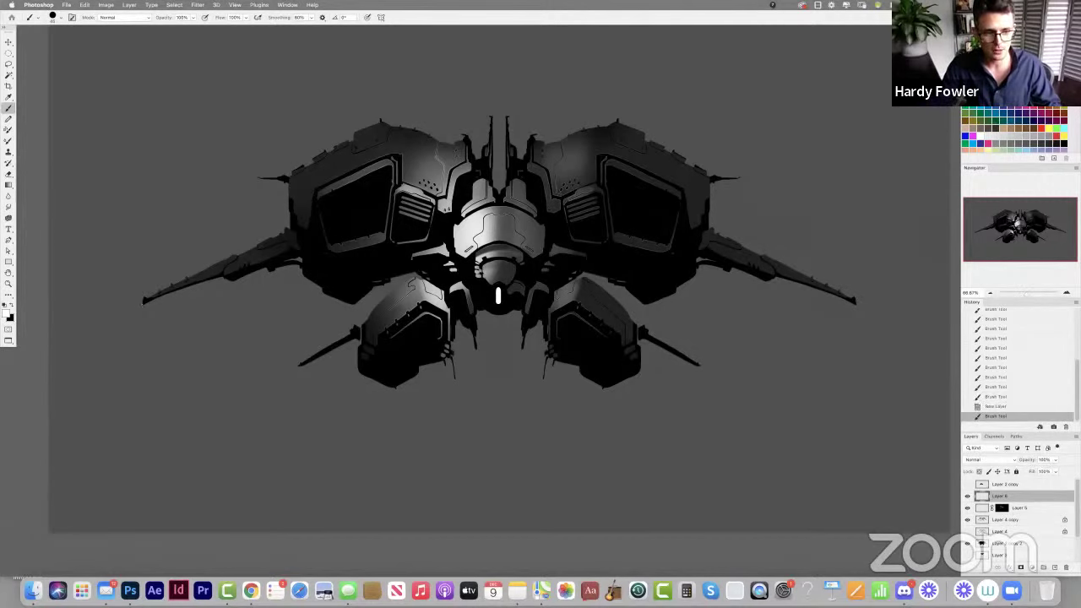
left_click(142, 305)
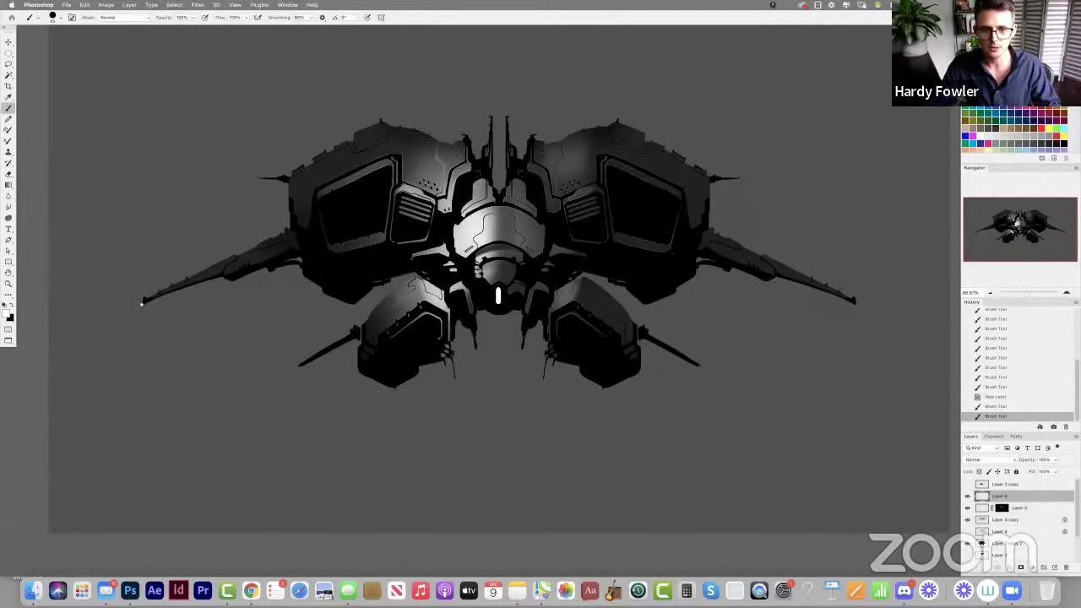
left_click(855, 303)
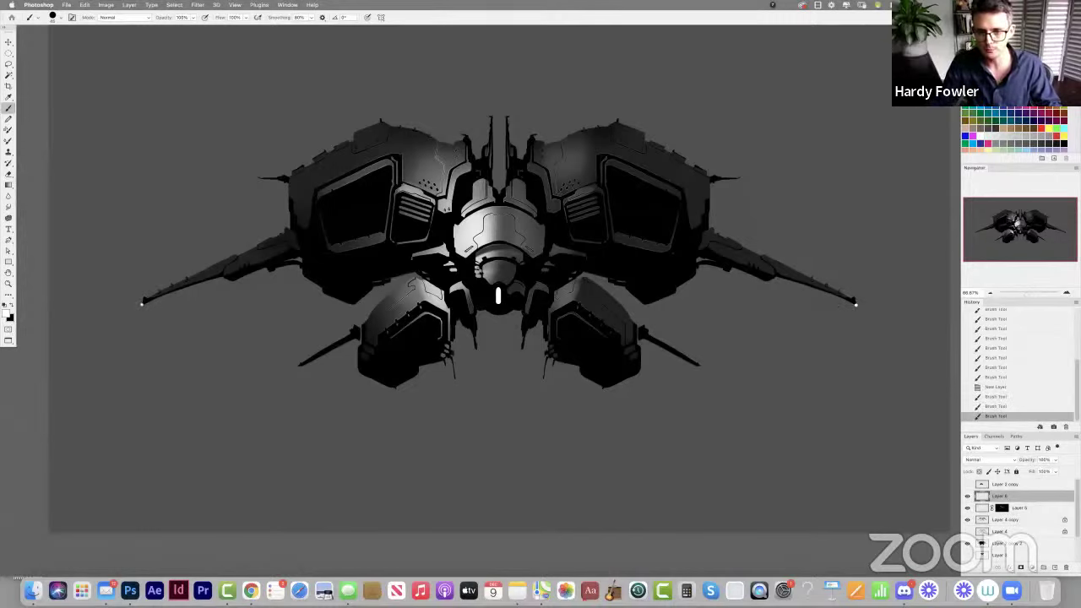
left_click_drag(647, 285, 655, 282)
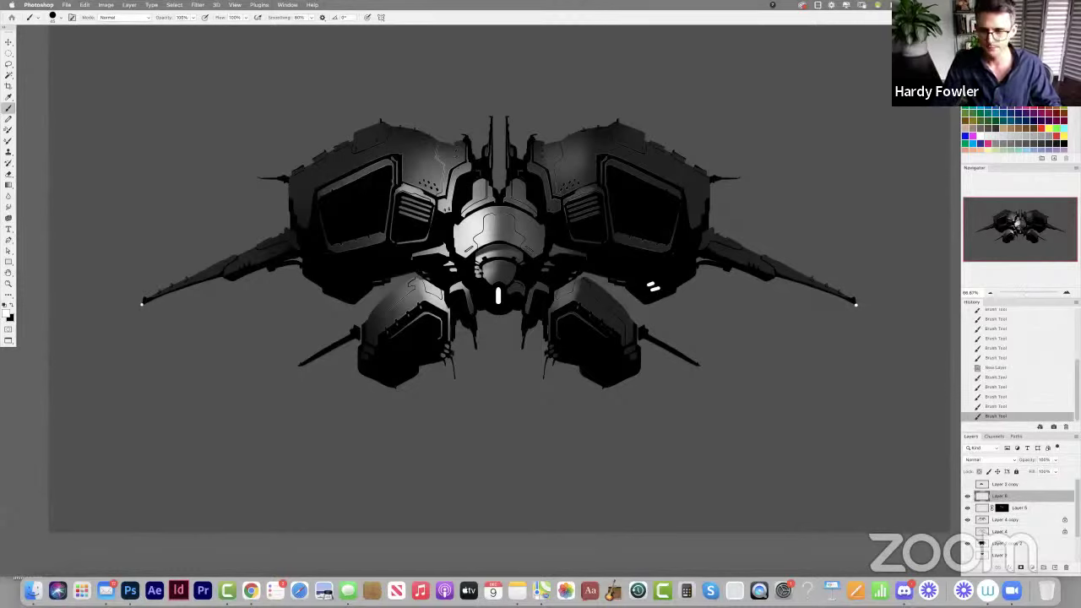
key("super+z")
key("super+z")
key("super+z")
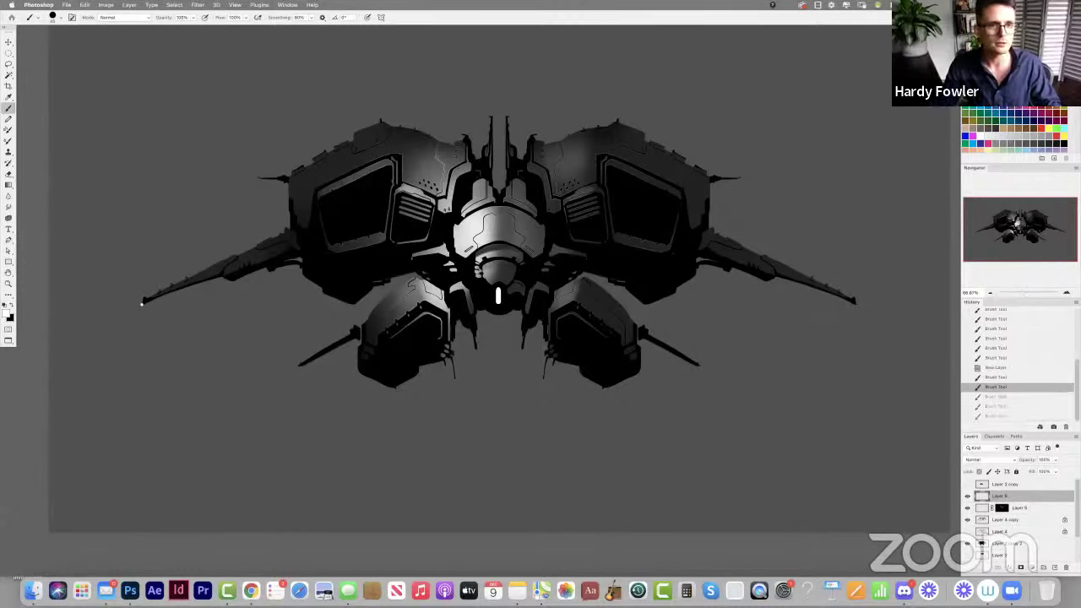
Using vertical paint symmetry, paint paired white light bars under both upper pods and a dot beneath each lower pod, then disable symmetry.
left_click(381, 17)
left_click(405, 39)
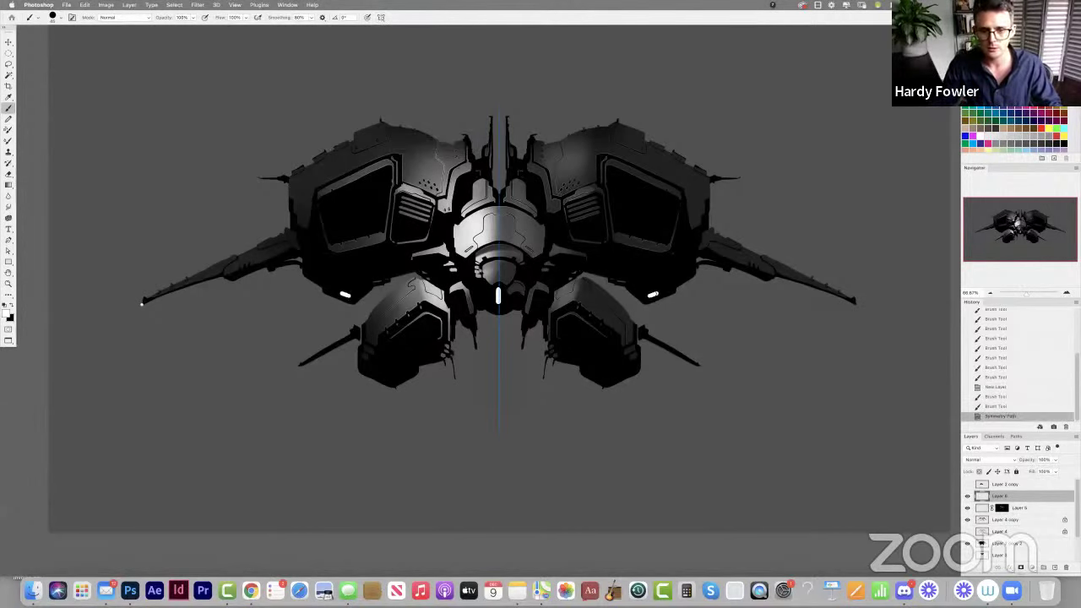
left_click_drag(649, 296, 656, 293)
left_click(605, 384)
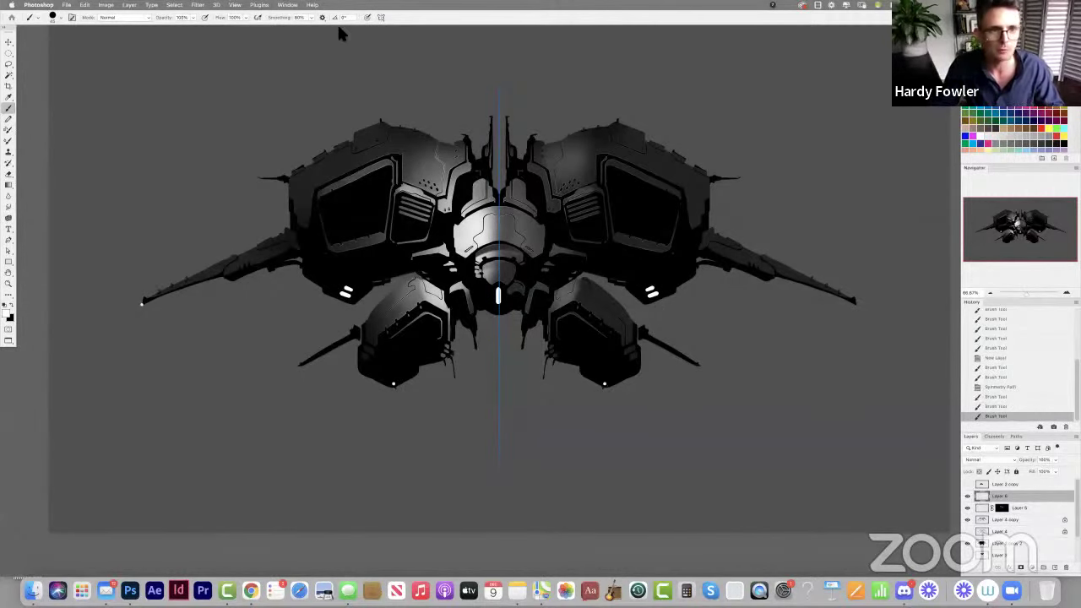
left_click(381, 17)
left_click(416, 22)
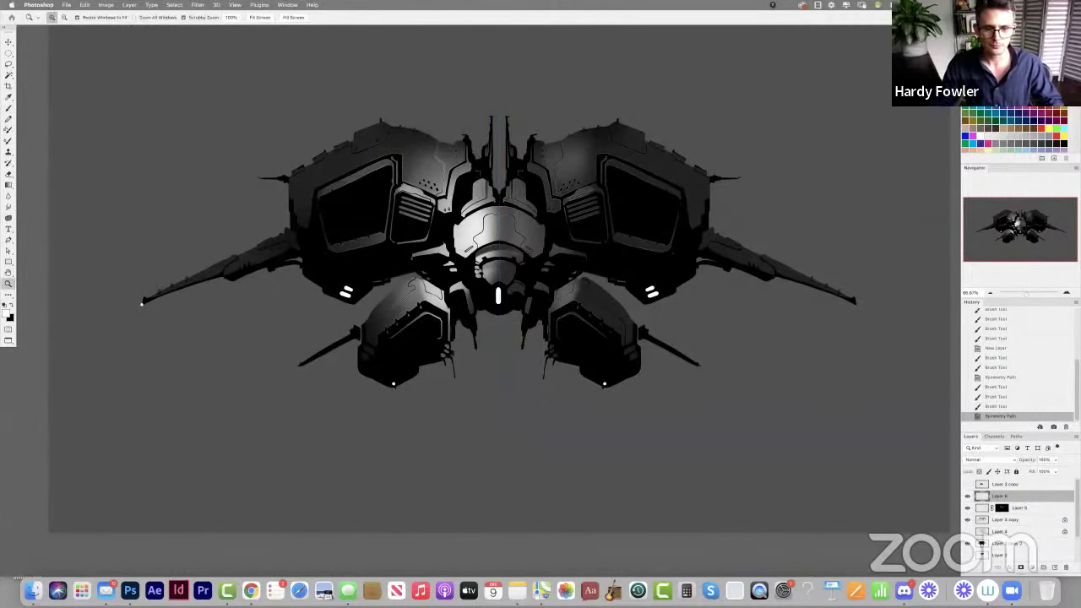
Paint a white light dot and a smaller one above it beside the central light bar under the nose.
left_click(529, 291, "super")
left_click(529, 290, "super")
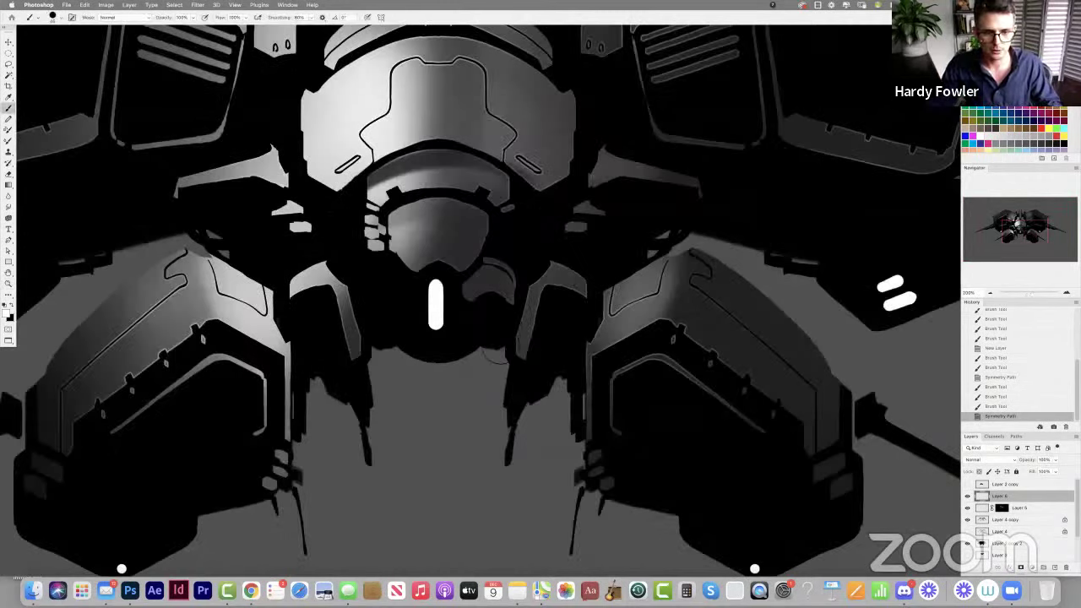
left_click(491, 338)
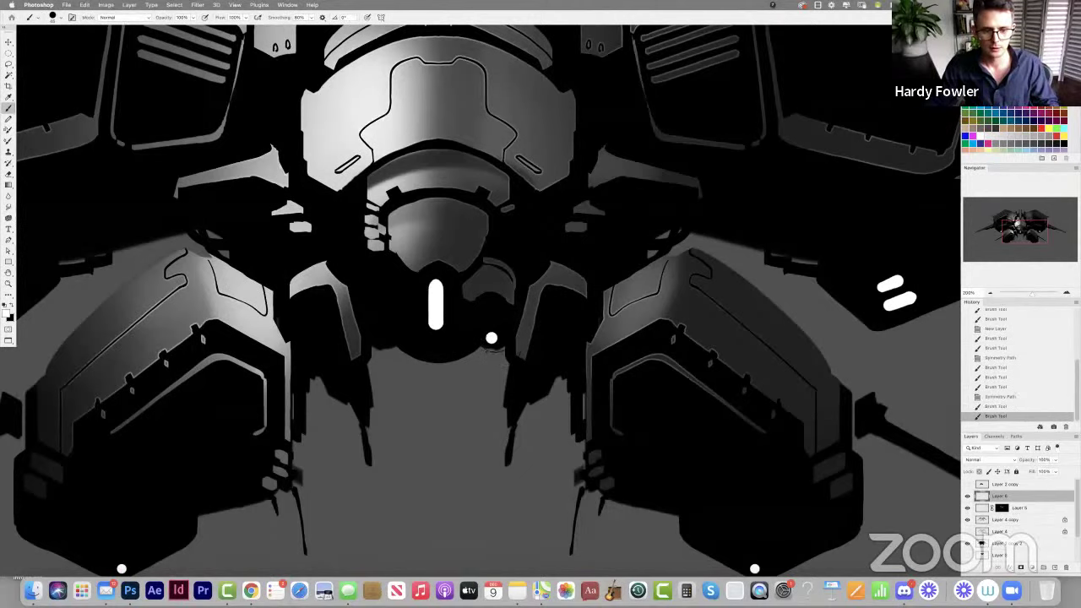
left_click(493, 347)
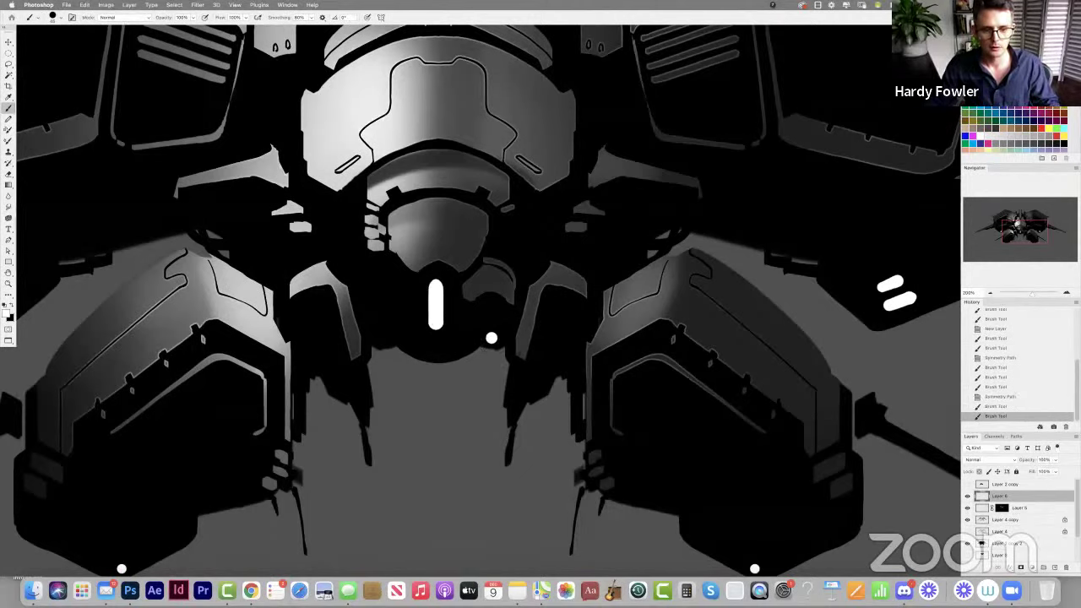
left_click(486, 317)
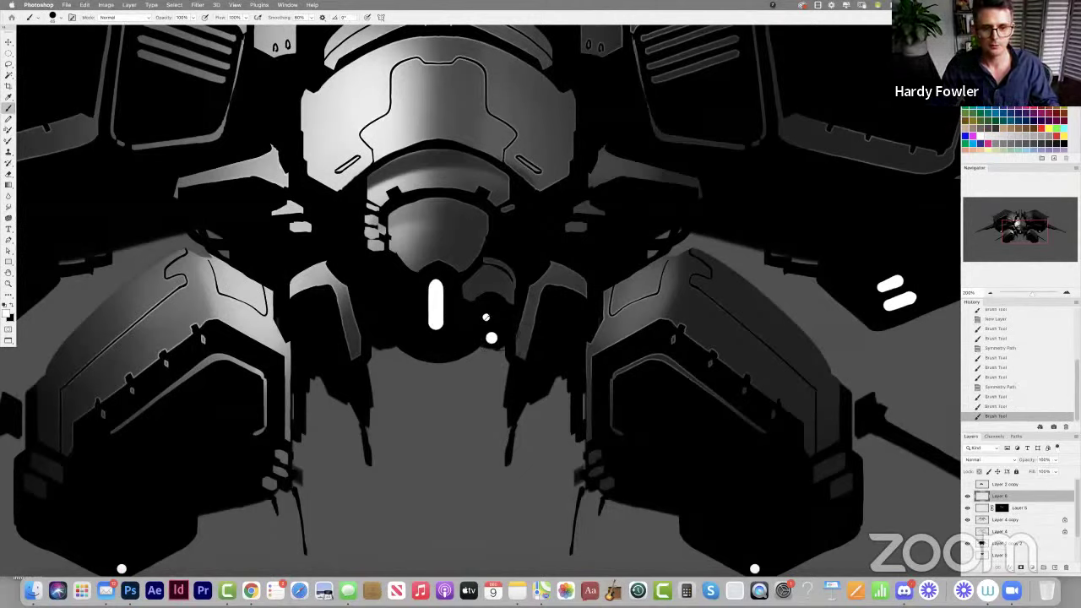
Duplicate the lights layer and apply a Gaussian Blur with a radius of 10 pixels to the copy for a glow.
key("z")
left_click_drag(559, 280, 258, 291)
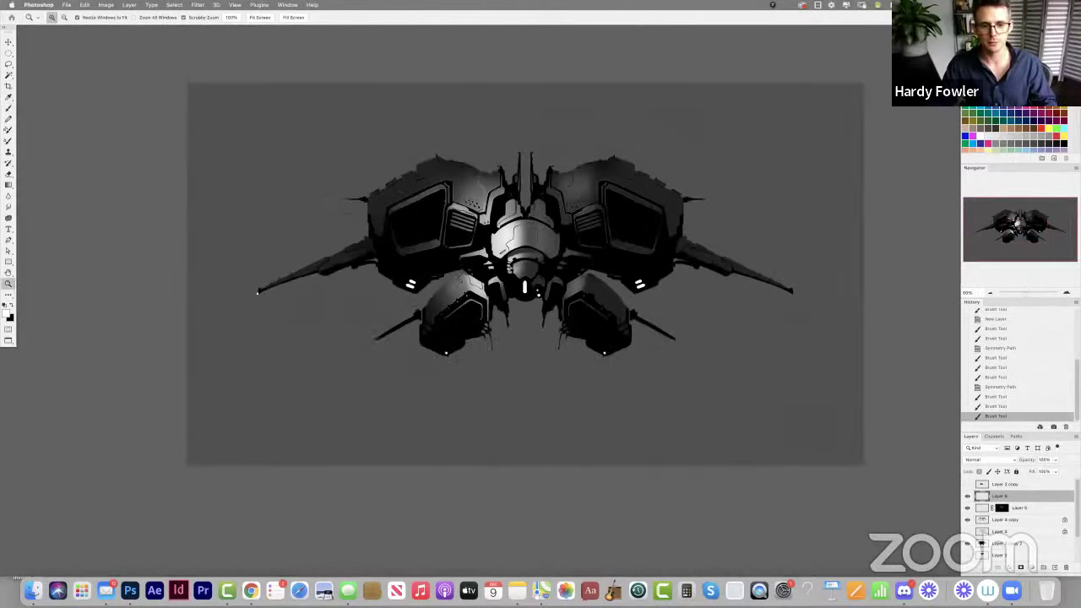
left_click(638, 281)
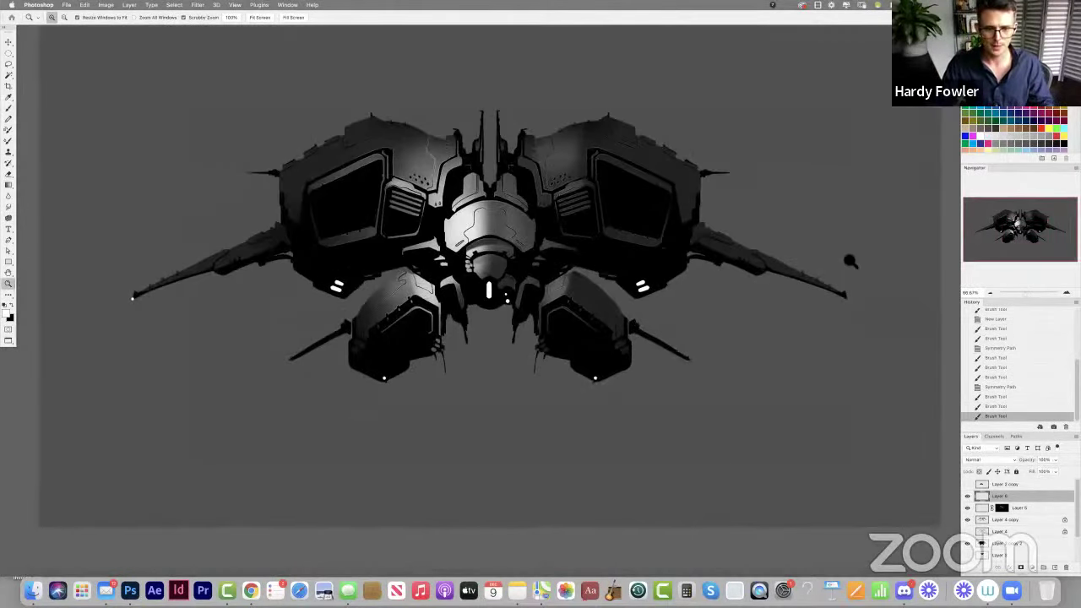
key("v")
left_click_drag(1022, 498, 1018, 489)
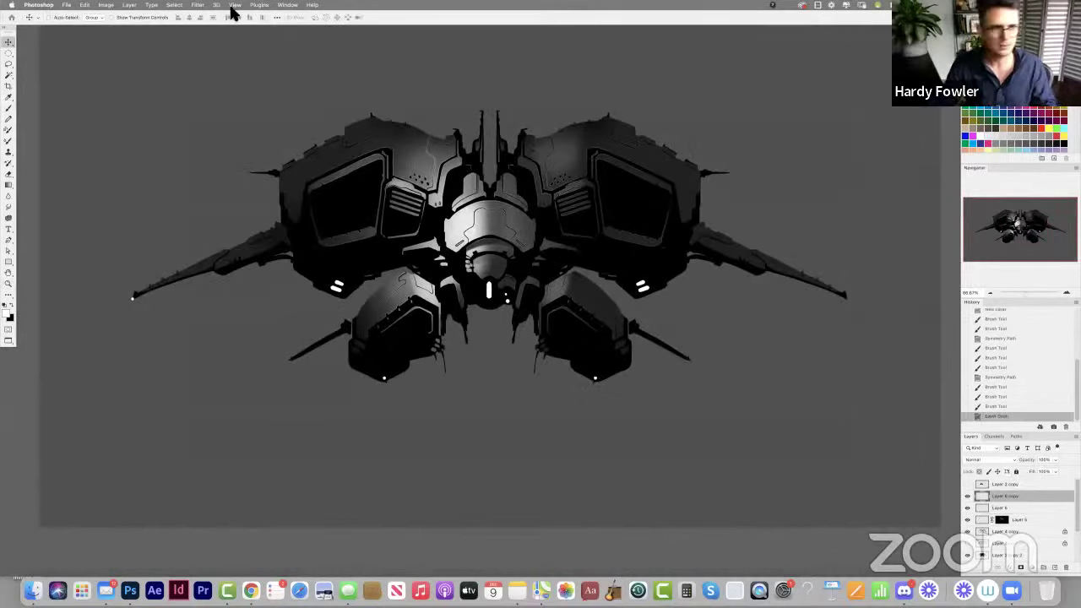
left_click(175, 5)
mouse_move(197, 5)
mouse_move(260, 120)
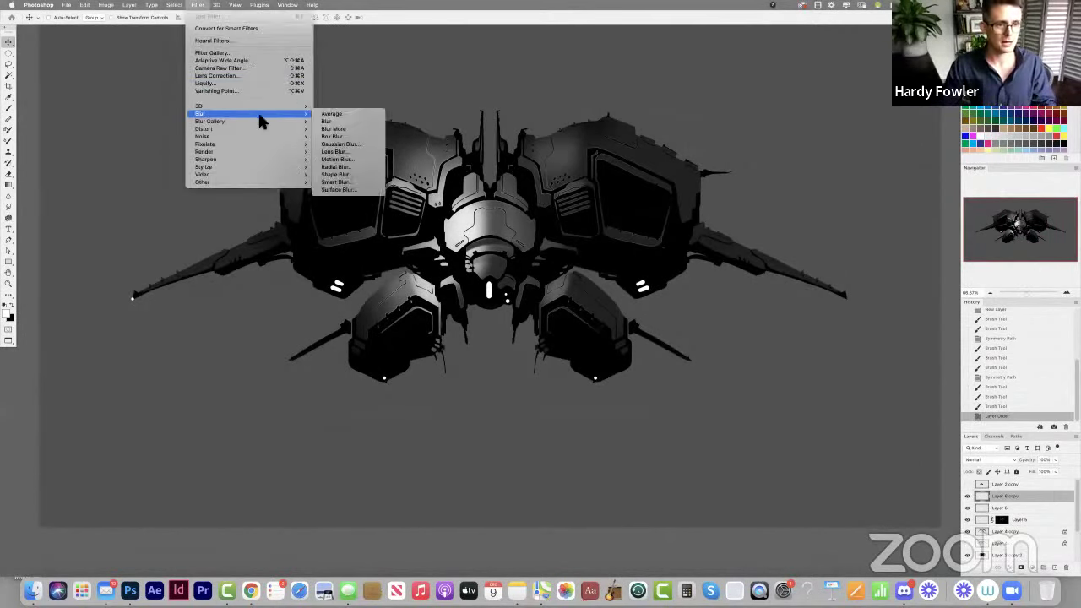
left_click(369, 149)
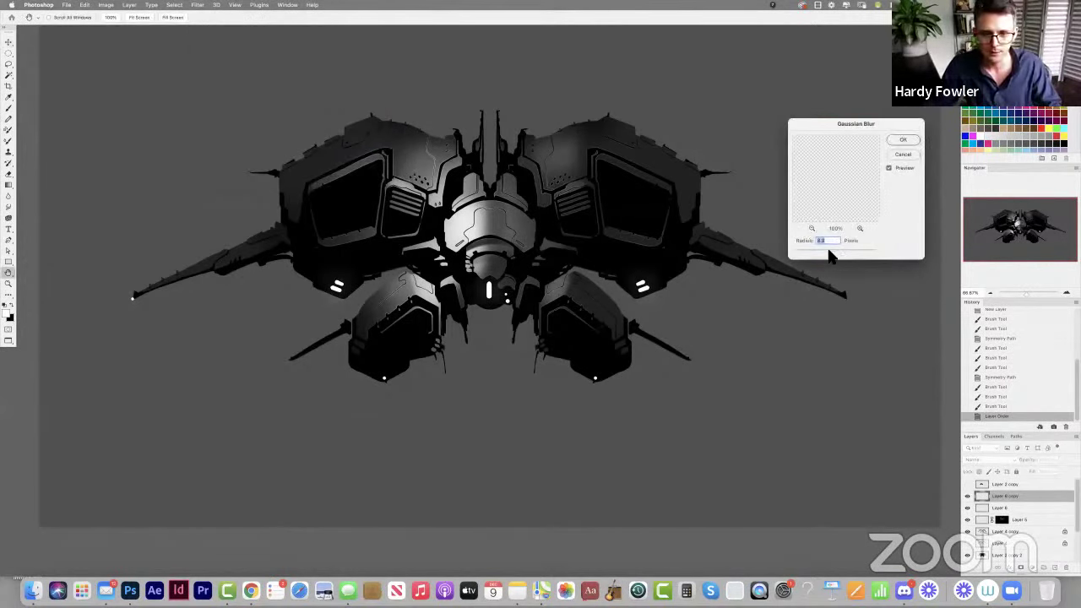
left_click_drag(828, 250, 831, 249)
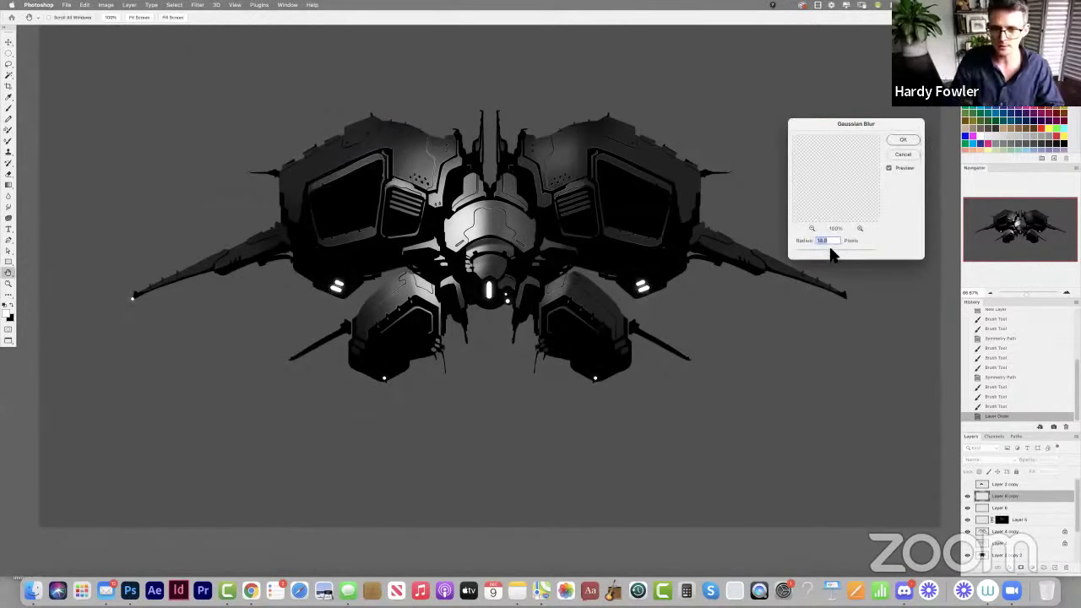
key("Return")
Add a new layer and draw a white radial gradient glow centred just below the nose light.
left_click(1054, 568)
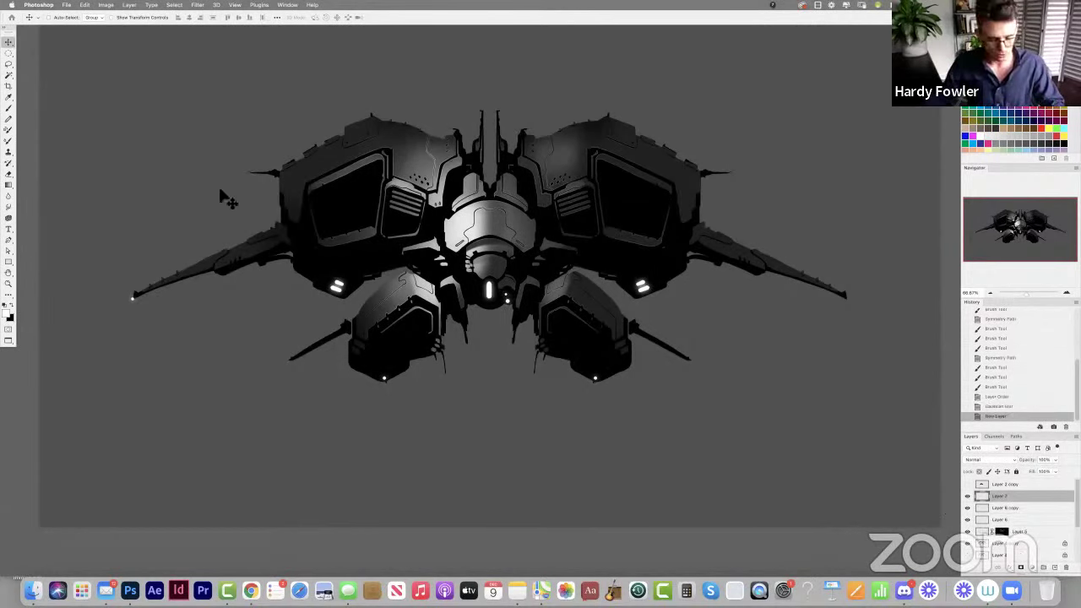
key("g")
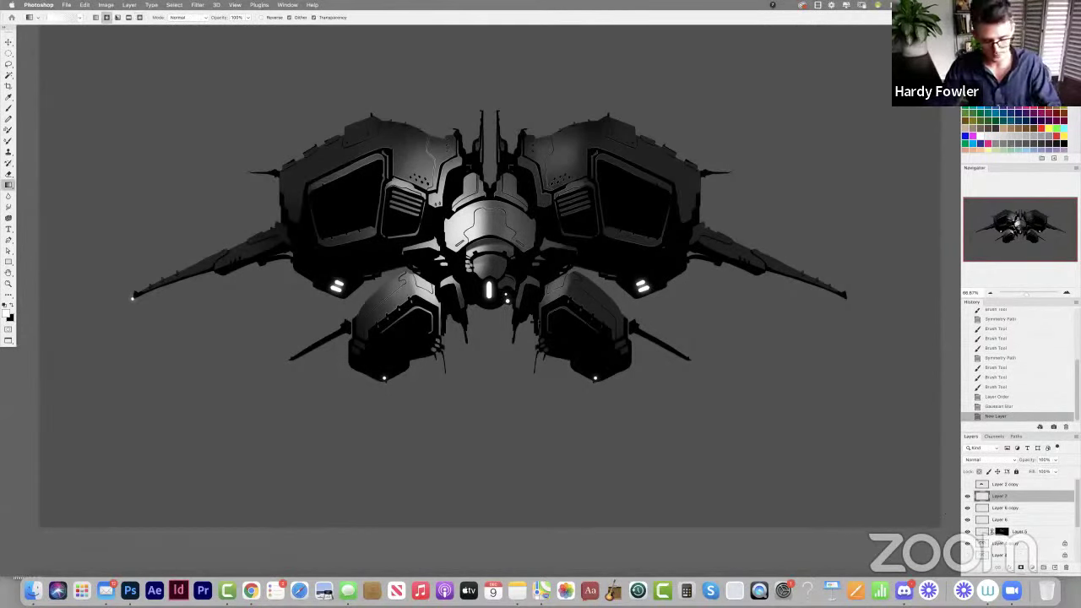
left_click_drag(505, 308, 501, 377)
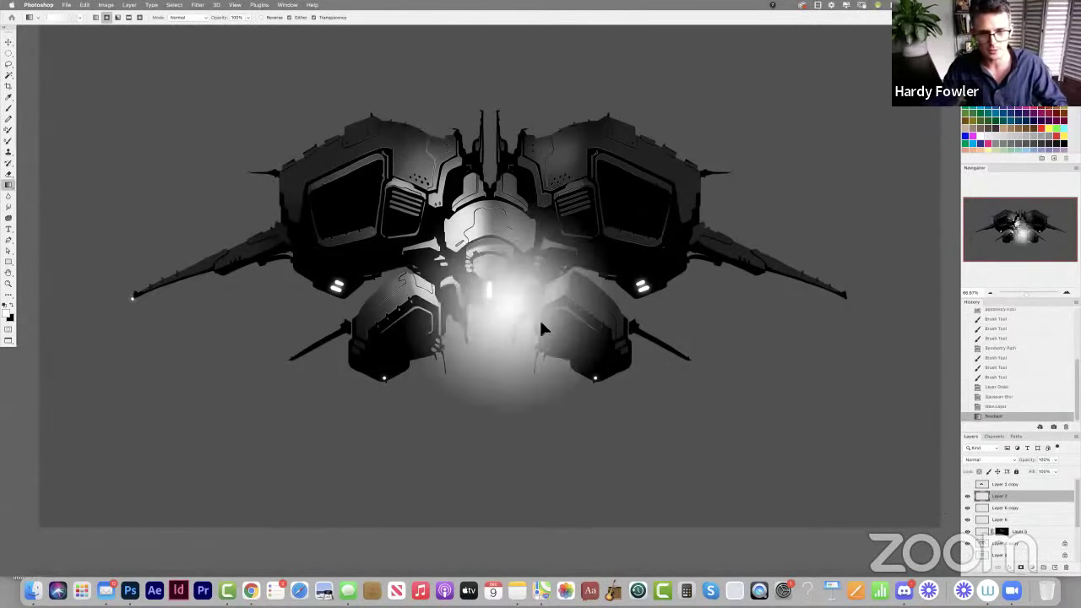
Transform the radial glow with Perspective into a downward cone with its narrow end at the nose light, then nudge and slightly shorten it.
key("super+t")
right_click(544, 299)
left_click(580, 354)
left_click_drag(619, 193, 510, 318)
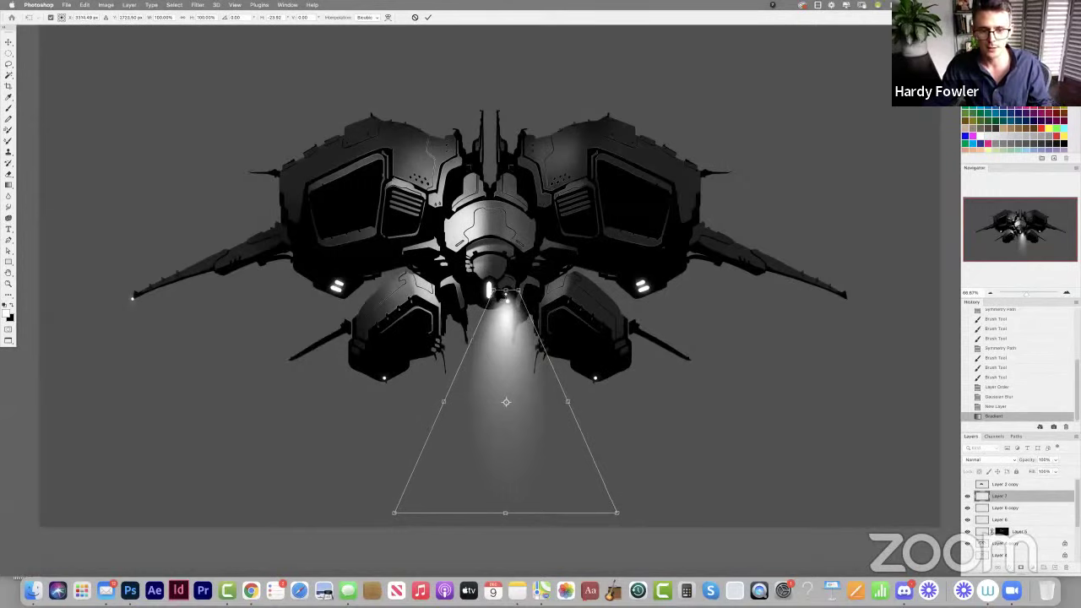
left_click_drag(552, 378, 556, 371)
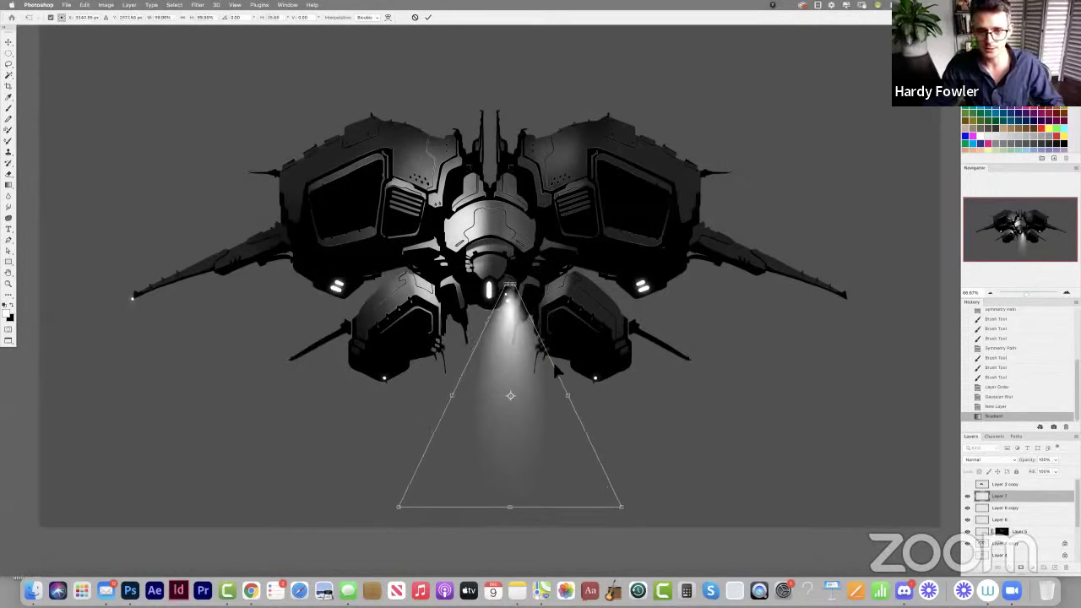
left_click_drag(510, 506, 512, 496)
key("Return")
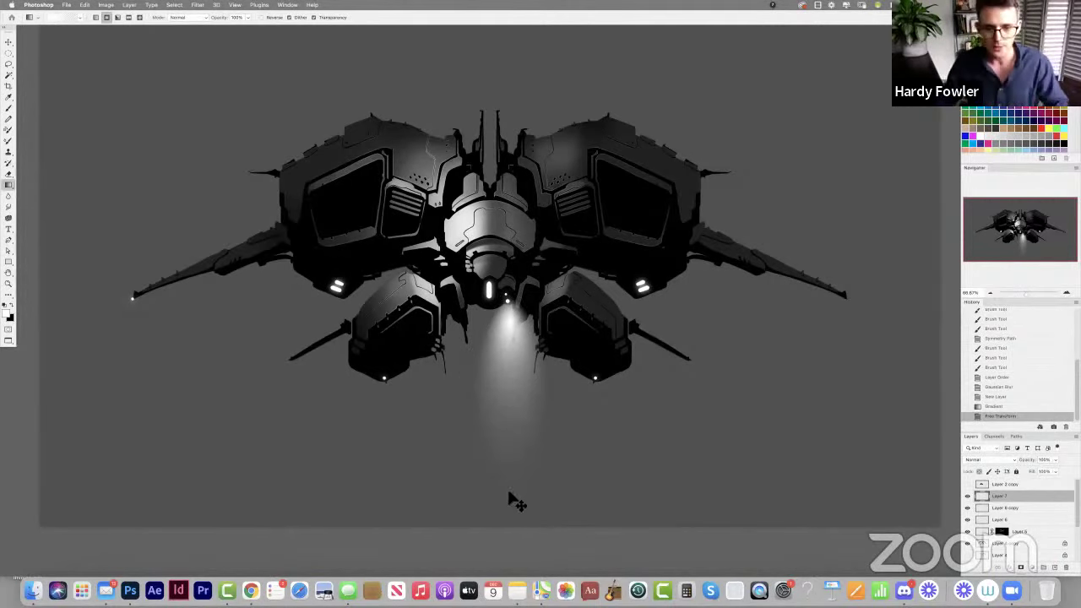
Apply a second Perspective transform to the light beam, pinching its upper end to a point at the small nose light.
key("cmd+t")
right_click(524, 322)
left_click(567, 376)
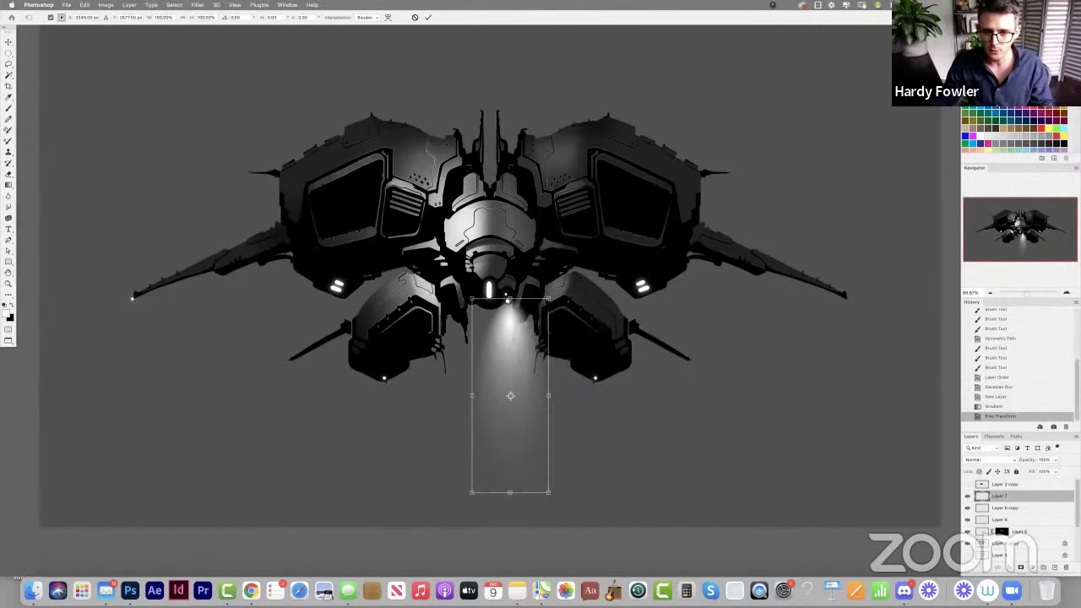
left_click_drag(548, 299, 511, 318)
key("Return")
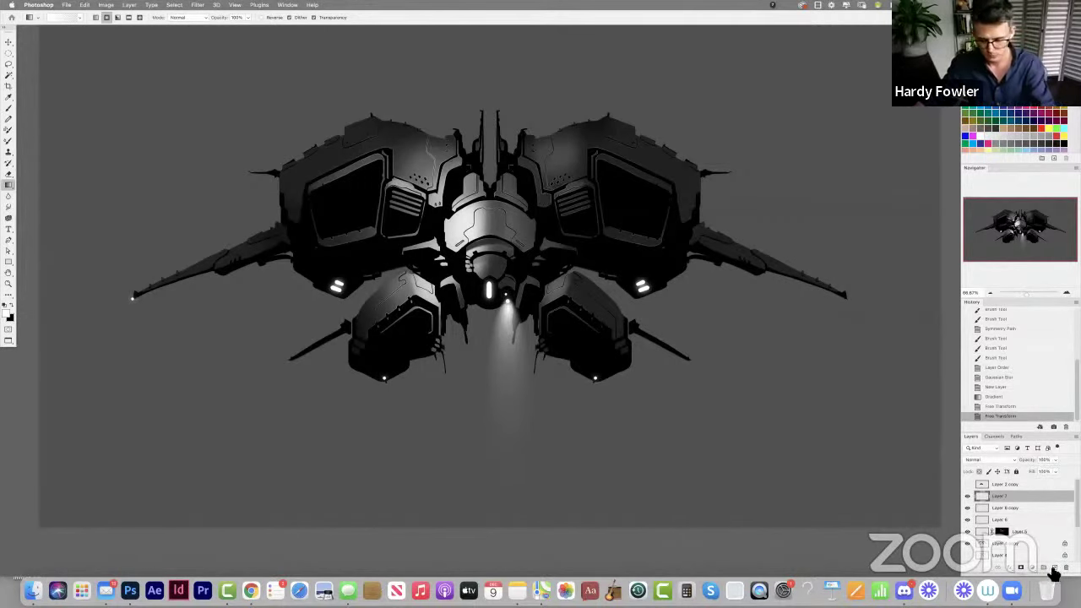
key("XF86AudioRaiseVolume")
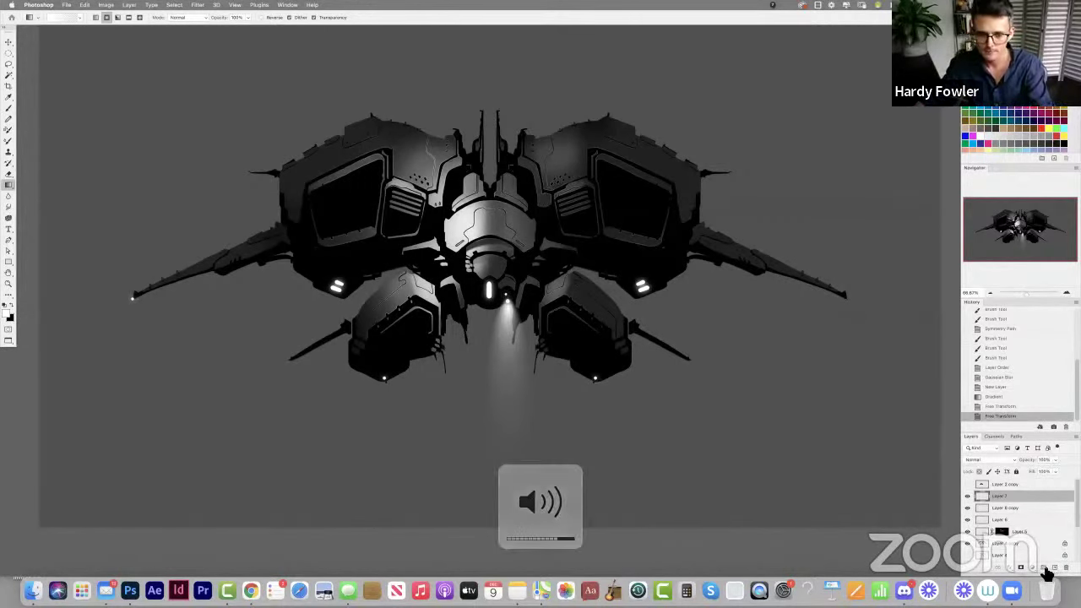
key("XF86AudioRaiseVolume")
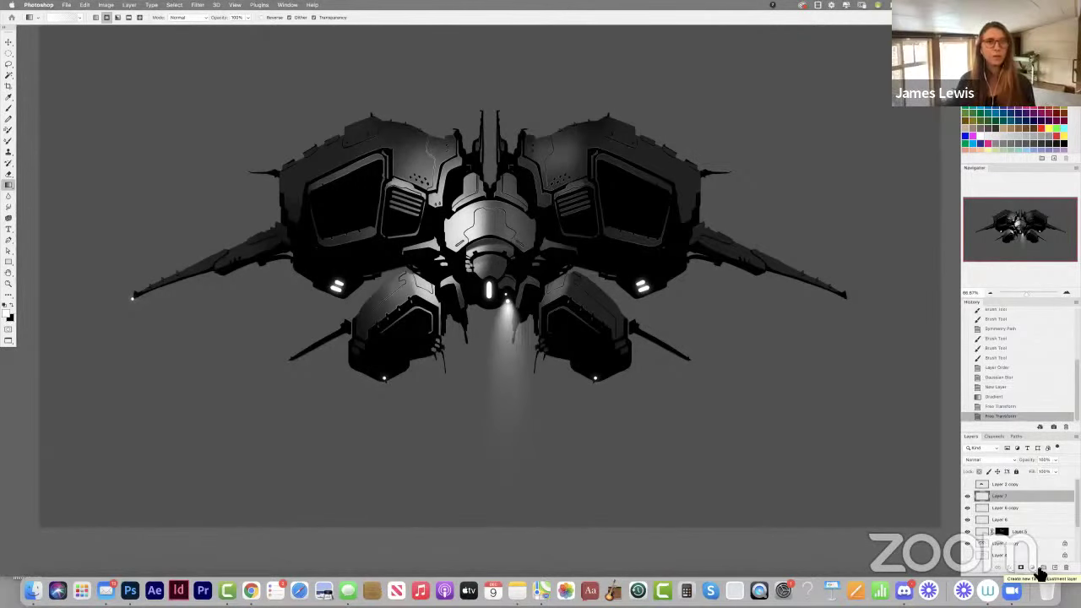
key("XF86AudioRaiseVolume")
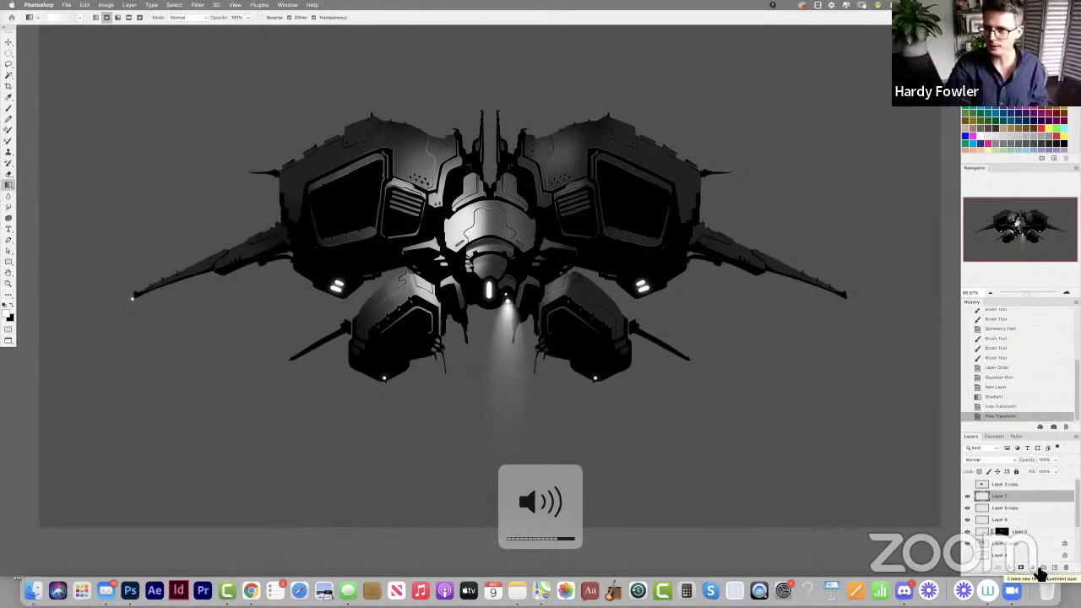
key("XF86AudioLowerVolume")
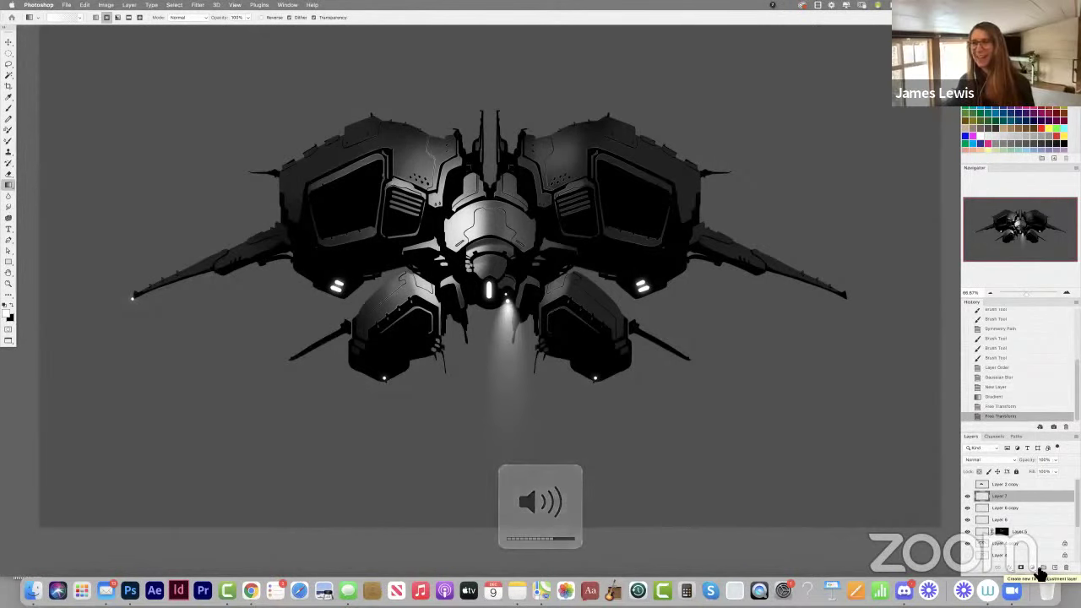
key("XF86AudioRaiseVolume")
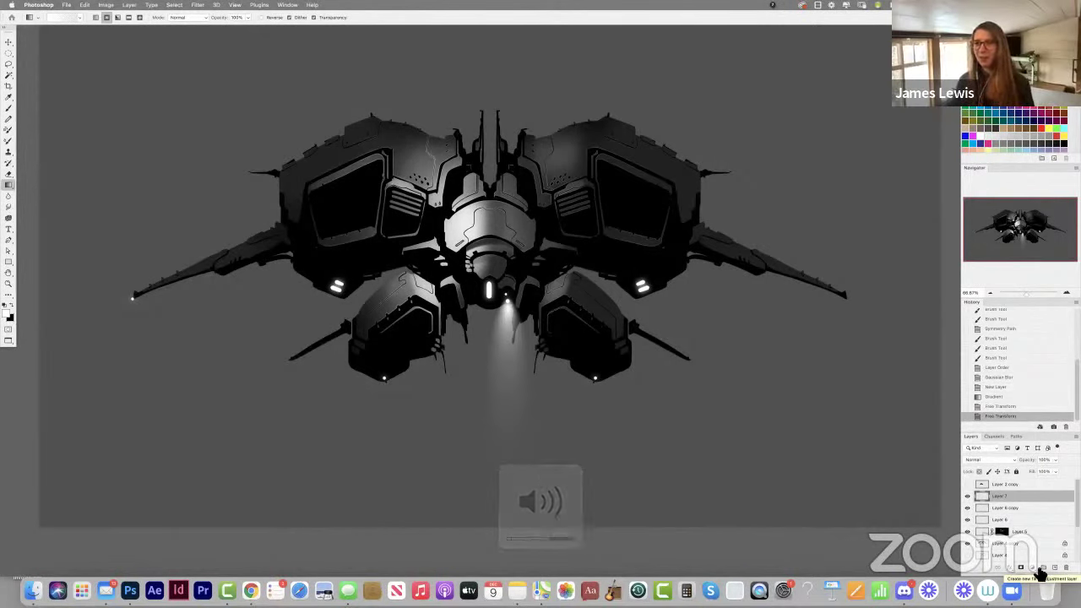